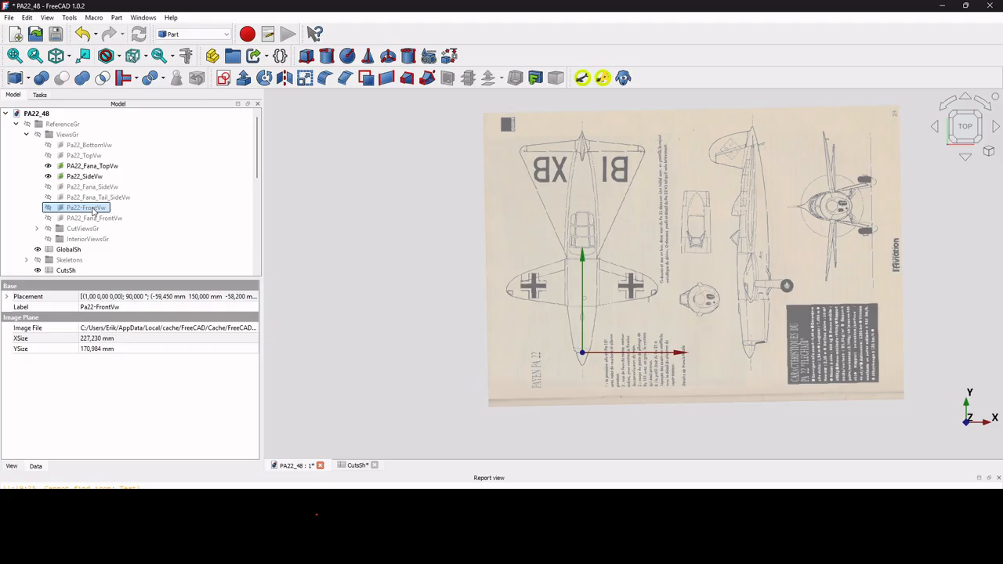
Show the PA22_Fana_FrontVw blueprint and check it in isometric and front views.
left_click(92, 218)
key("space")
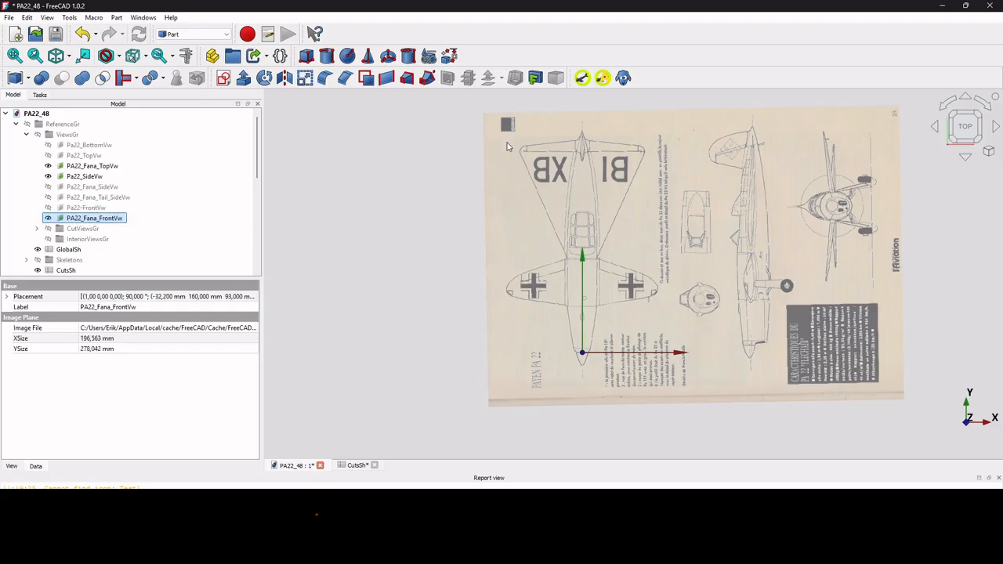
left_click(56, 55)
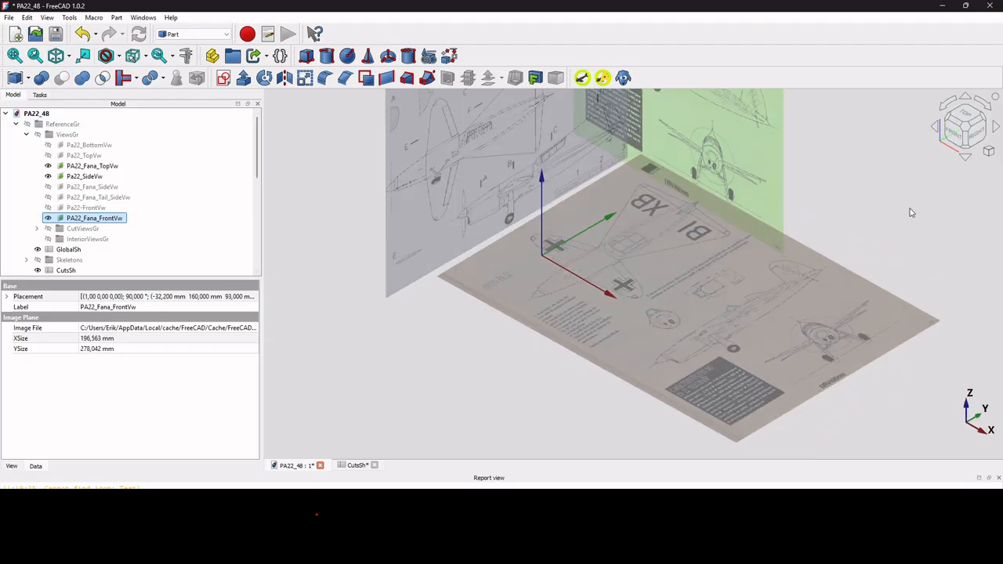
left_click(951, 139)
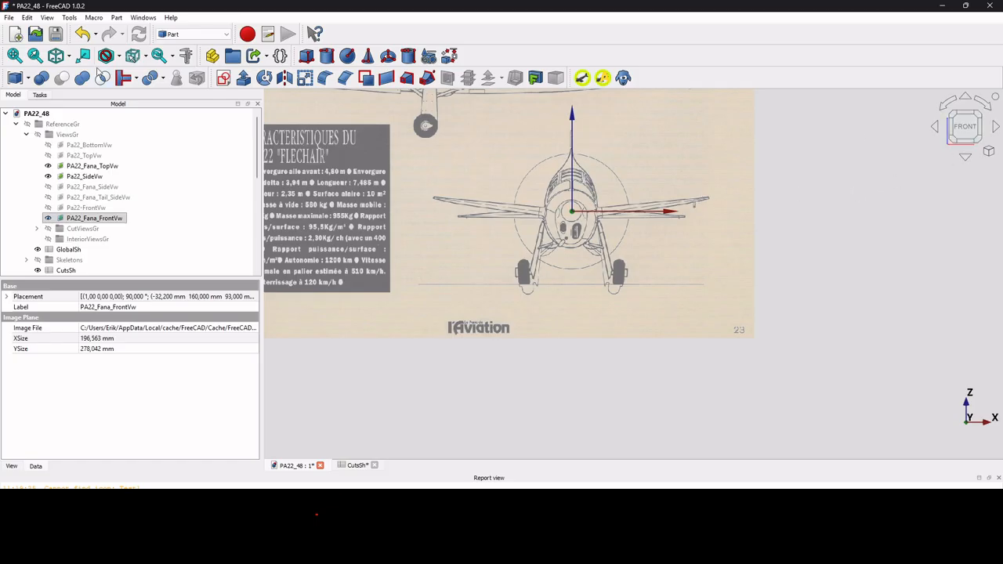
left_click(57, 58)
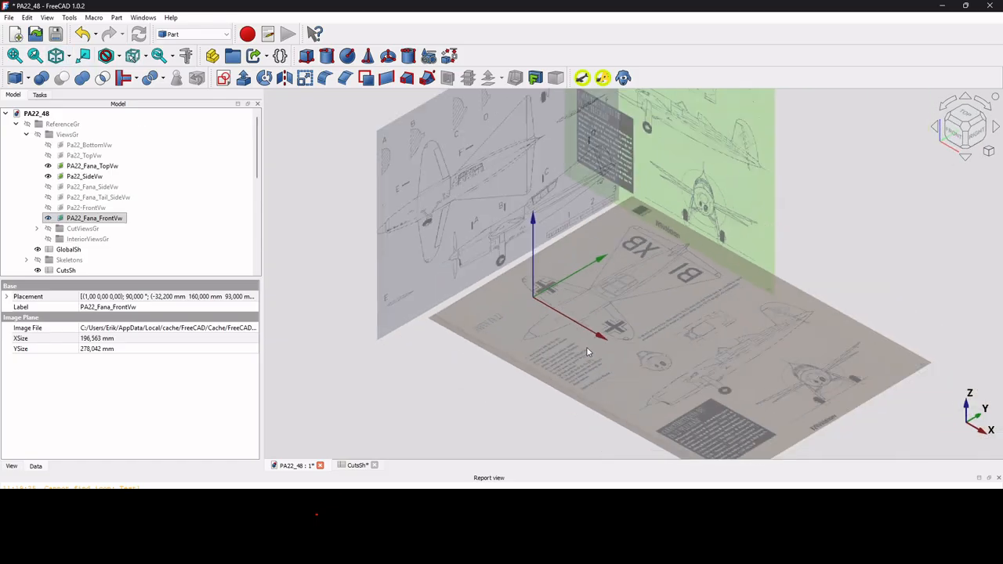
Inspect the blueprint planes from the right side and fit them all in view.
key("3")
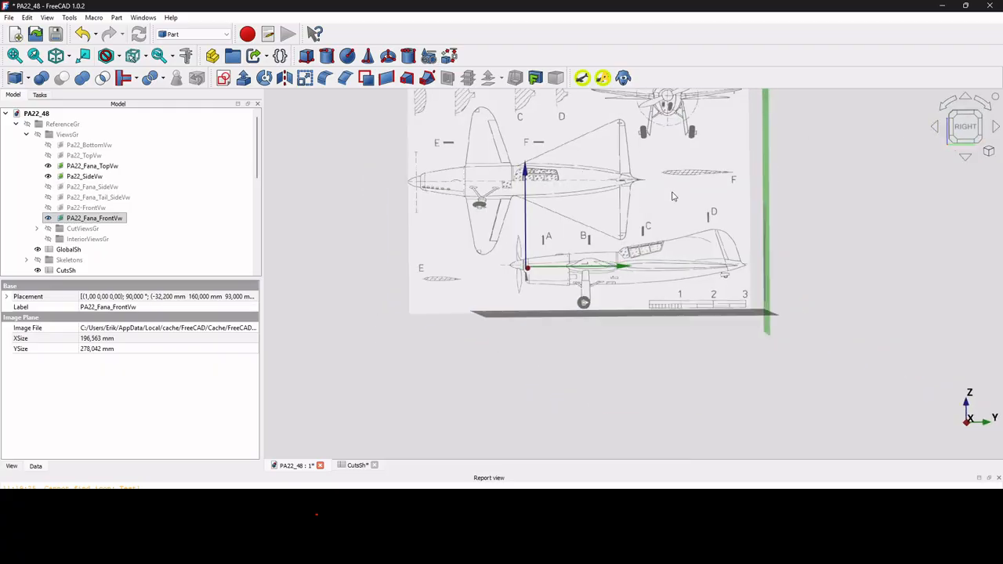
scroll(662, 168, "up", 4)
scroll(686, 179, "down", 5)
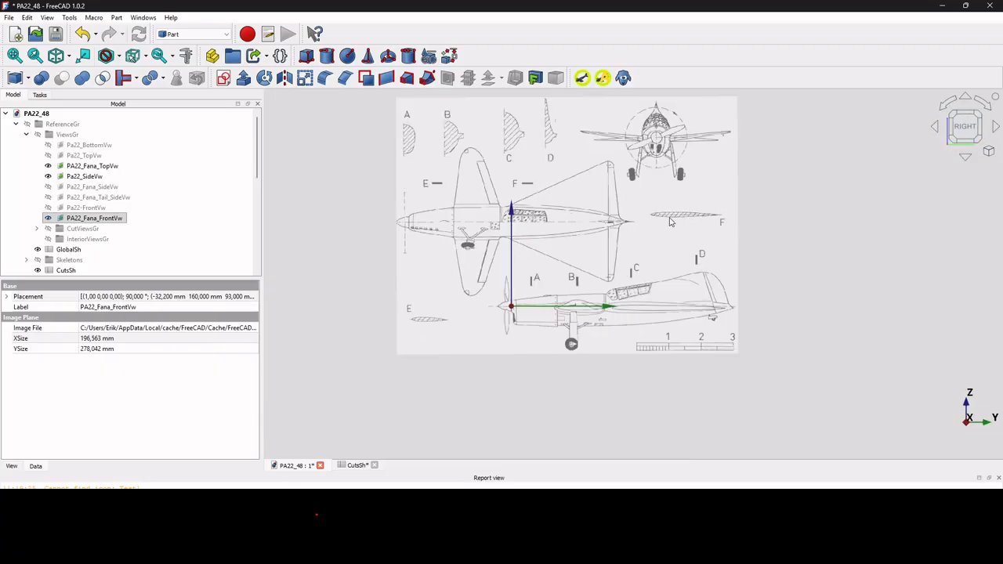
scroll(672, 222, "up", 4)
scroll(645, 222, "up", 2)
key("v")
key("f")
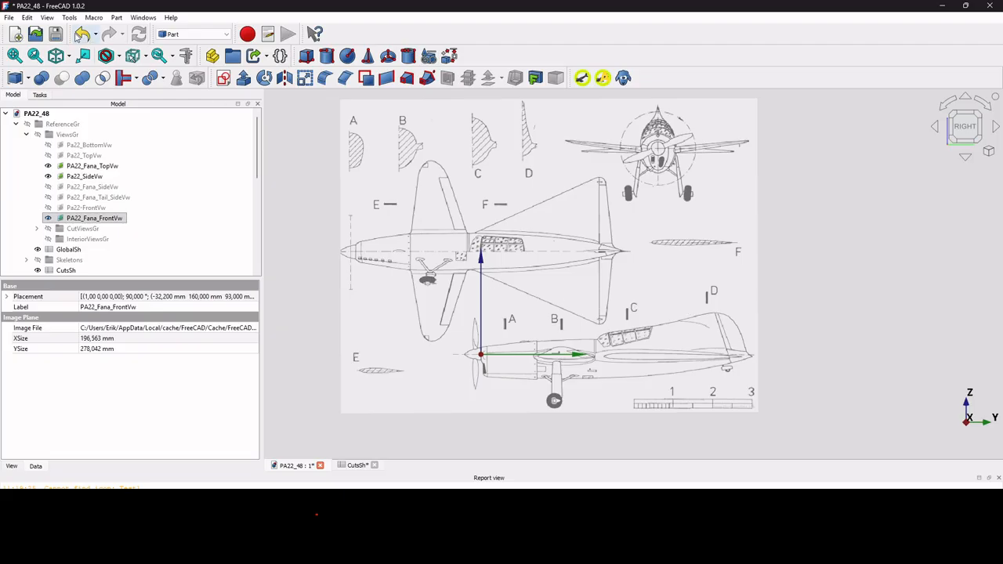
Check the planes isometrically and from the top, then select Pa22_TopVw.
left_click(58, 61)
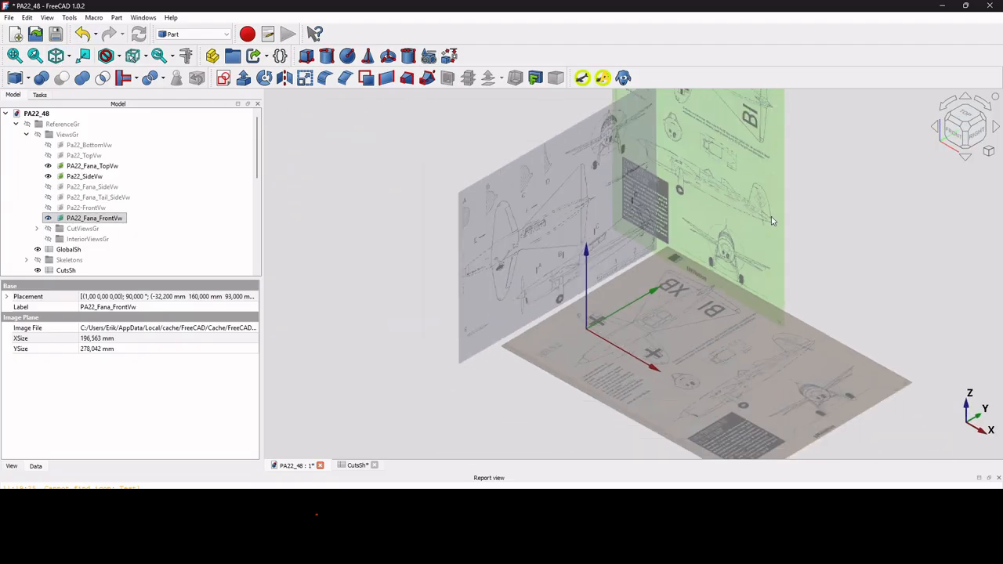
left_click(964, 111)
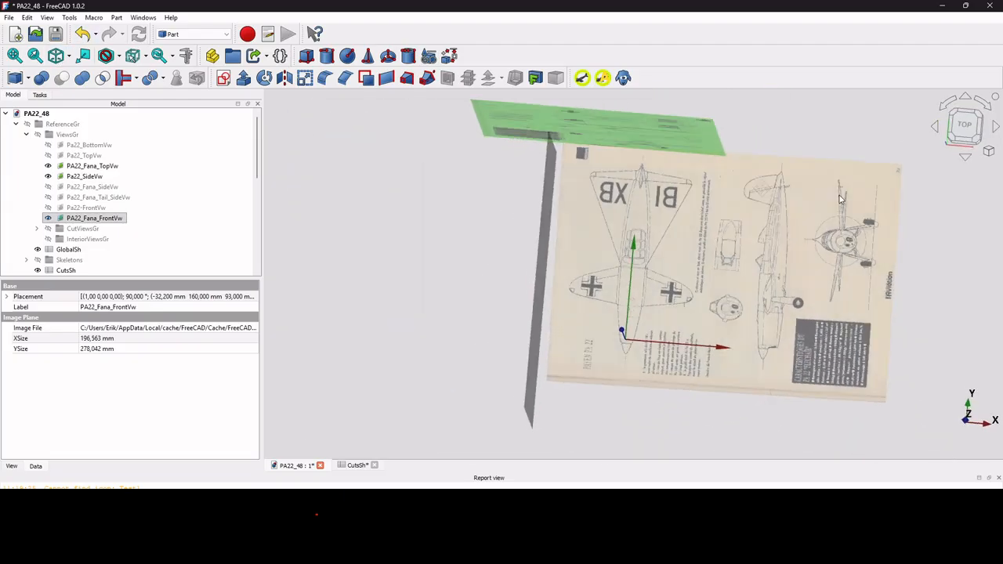
scroll(627, 203, "up", 3)
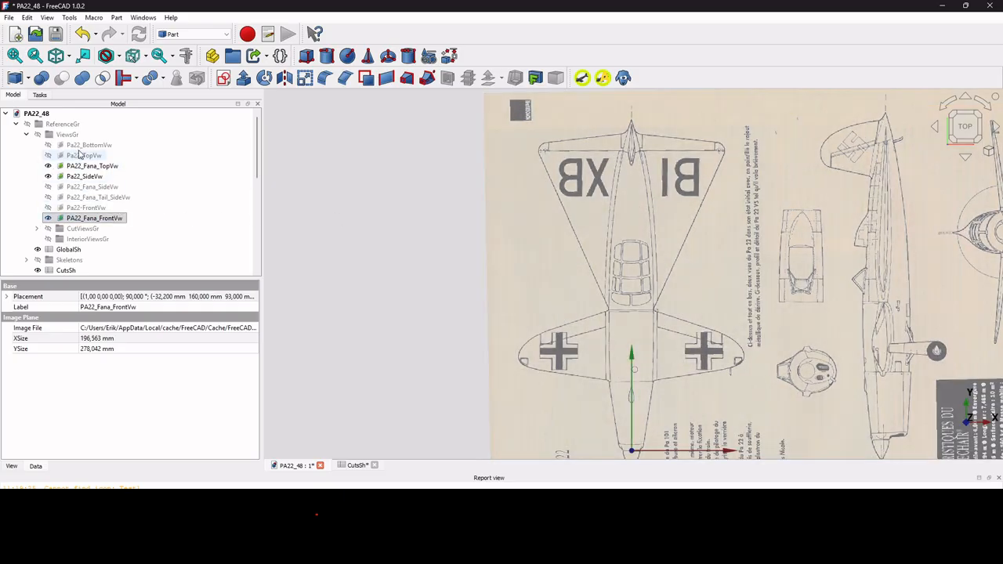
left_click(80, 155)
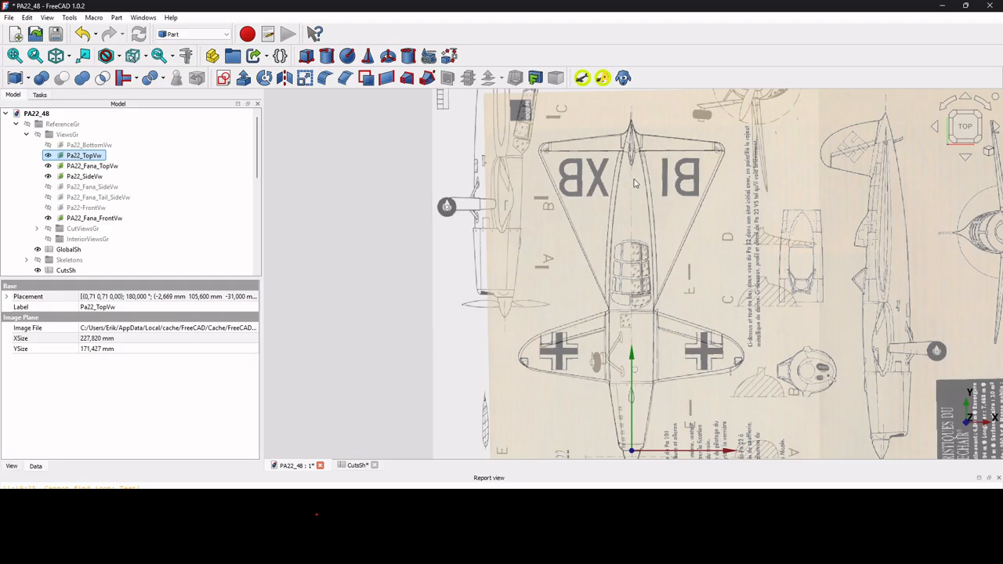
scroll(690, 143, "up", 4)
scroll(521, 169, "down", 4)
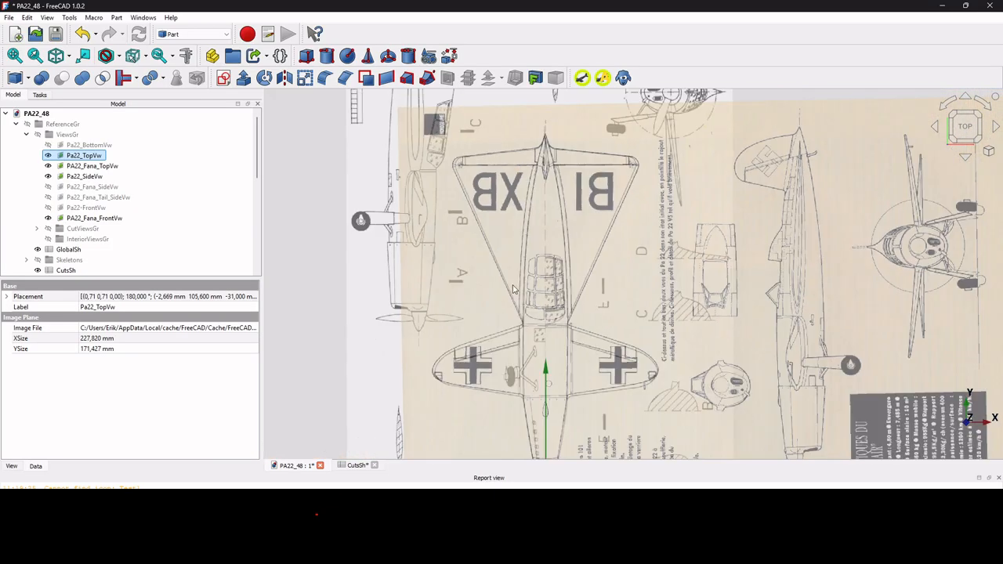
scroll(561, 348, "down", 3)
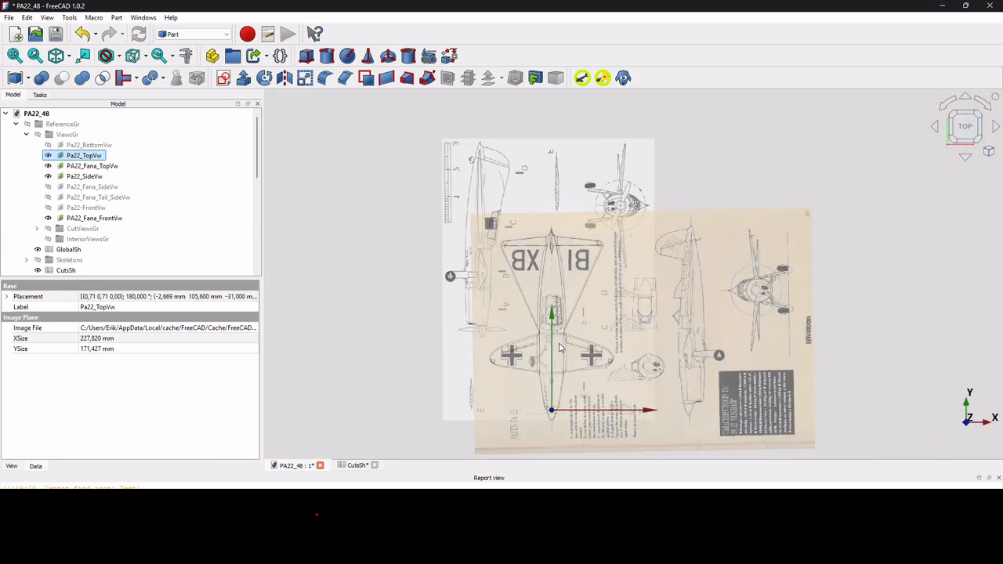
scroll(549, 439, "up", 3)
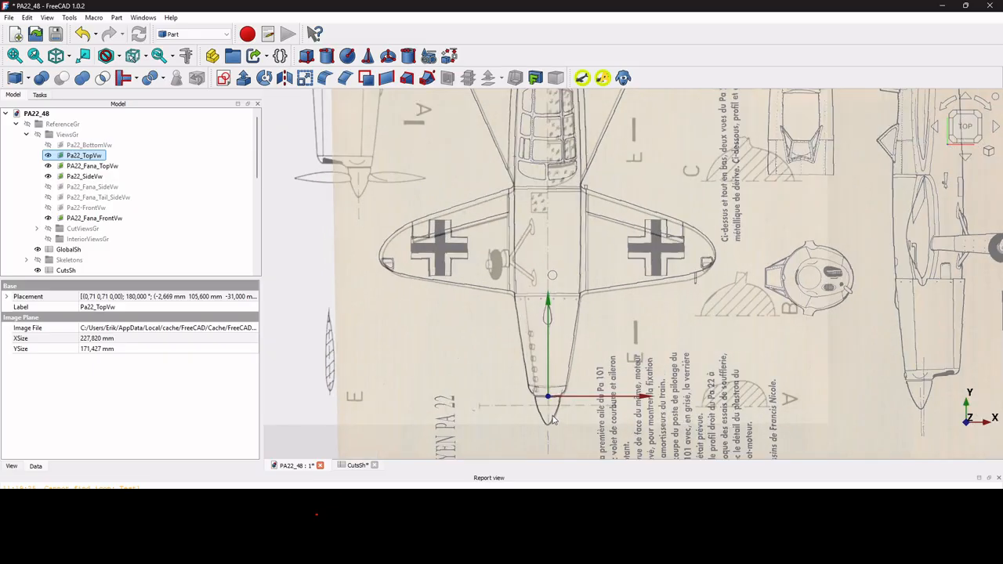
scroll(552, 420, "down", 2)
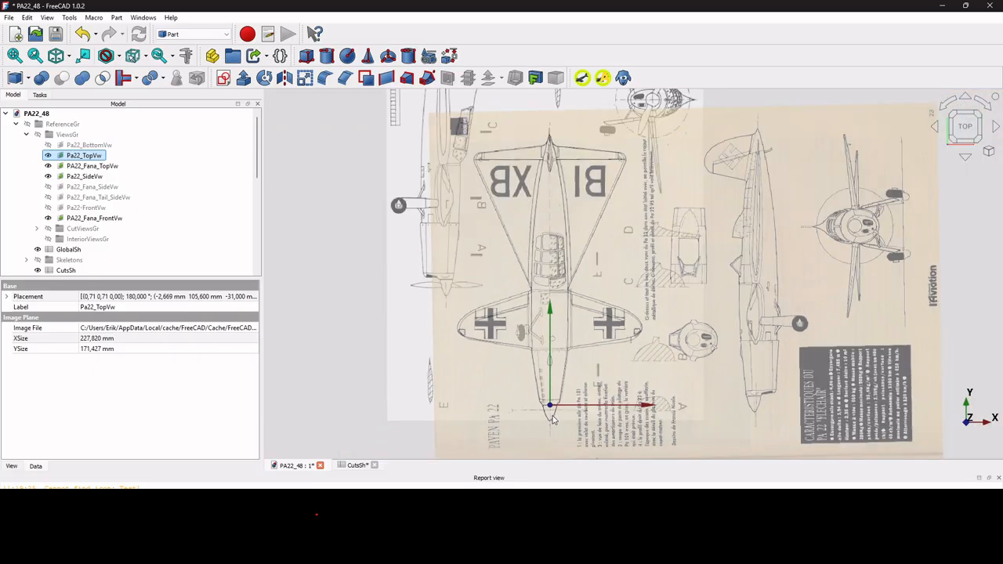
scroll(552, 420, "up", 1)
scroll(458, 345, "up", 2)
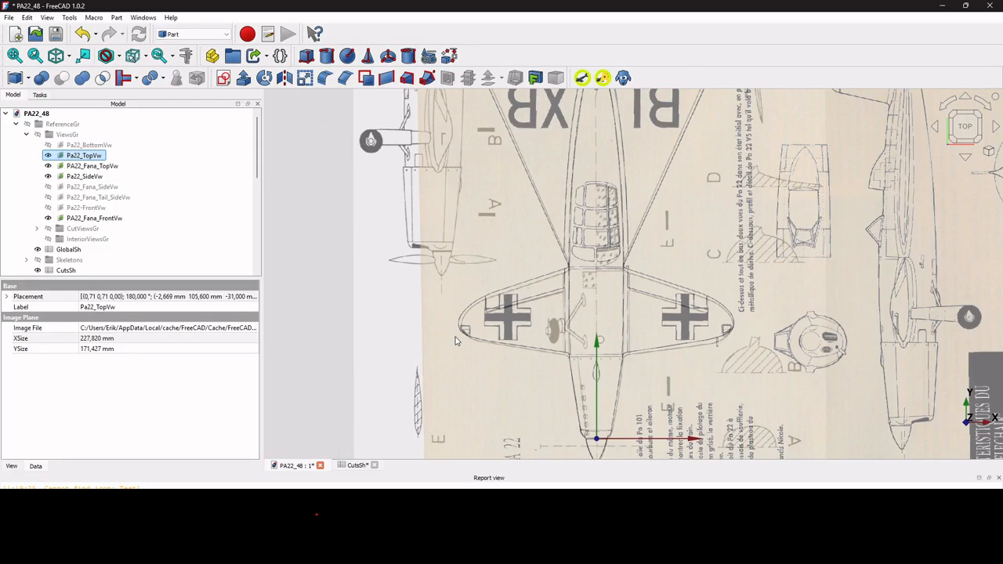
key("space")
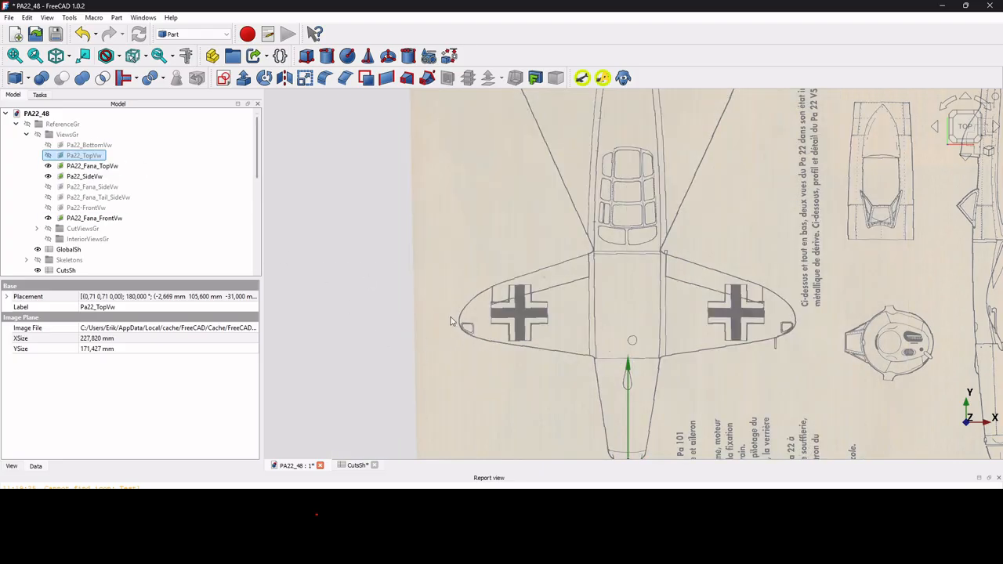
scroll(674, 329, "down", 2)
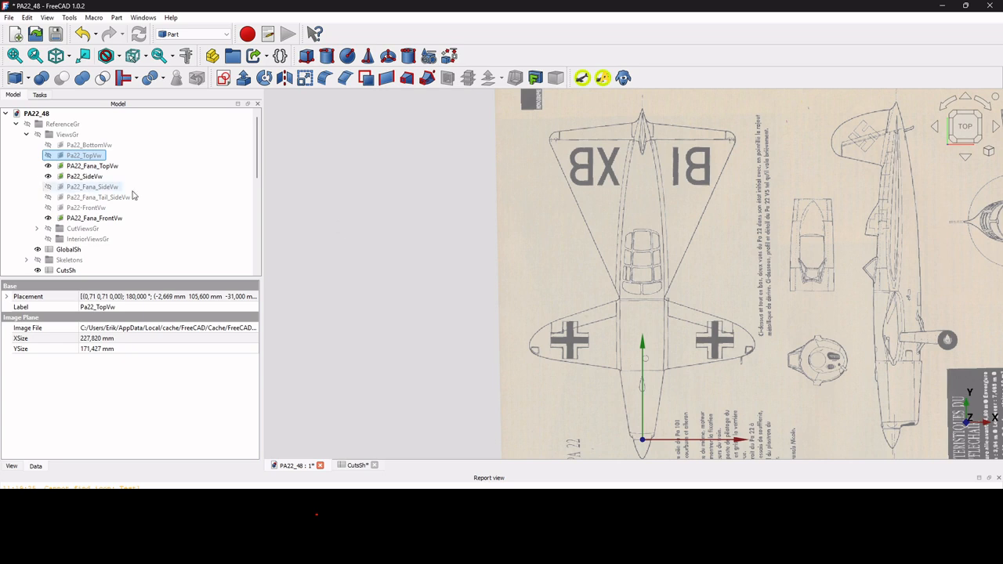
scroll(129, 195, "down", 7)
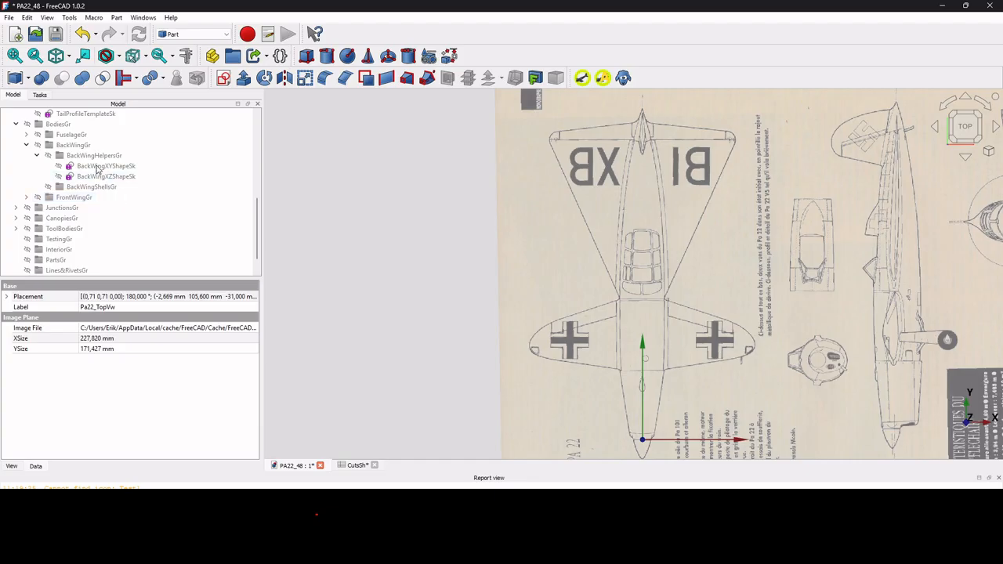
Show the BackWingXYShapeSk sketch and open it for editing.
left_click(97, 166)
key("space")
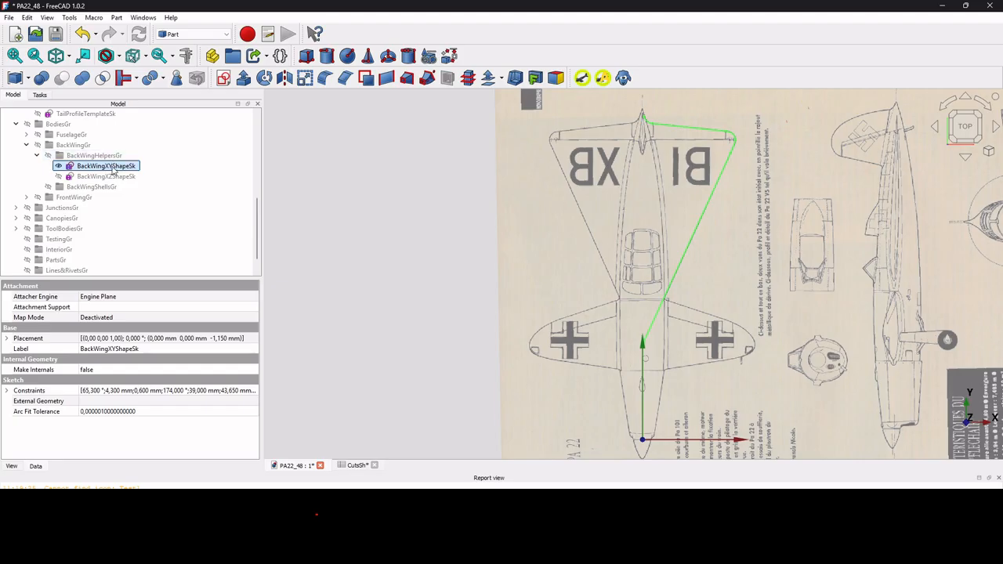
double_click(112, 170)
Zoom in on the wing-tip corner and select the point on the wing-tip curve.
scroll(493, 321, "up", 3)
scroll(517, 305, "down", 4)
scroll(536, 290, "up", 4)
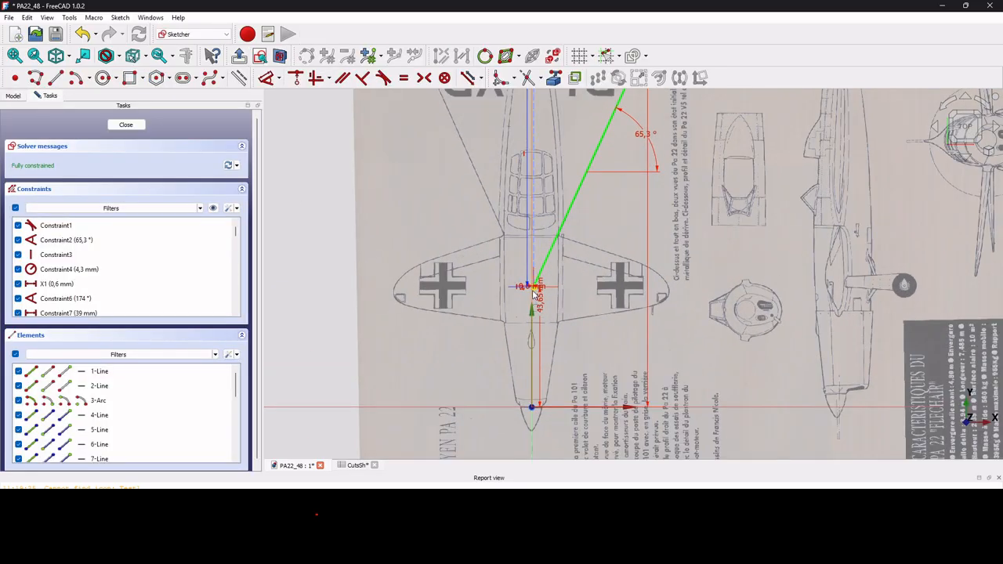
scroll(535, 290, "down", 3)
scroll(566, 205, "down", 2)
scroll(576, 221, "up", 4)
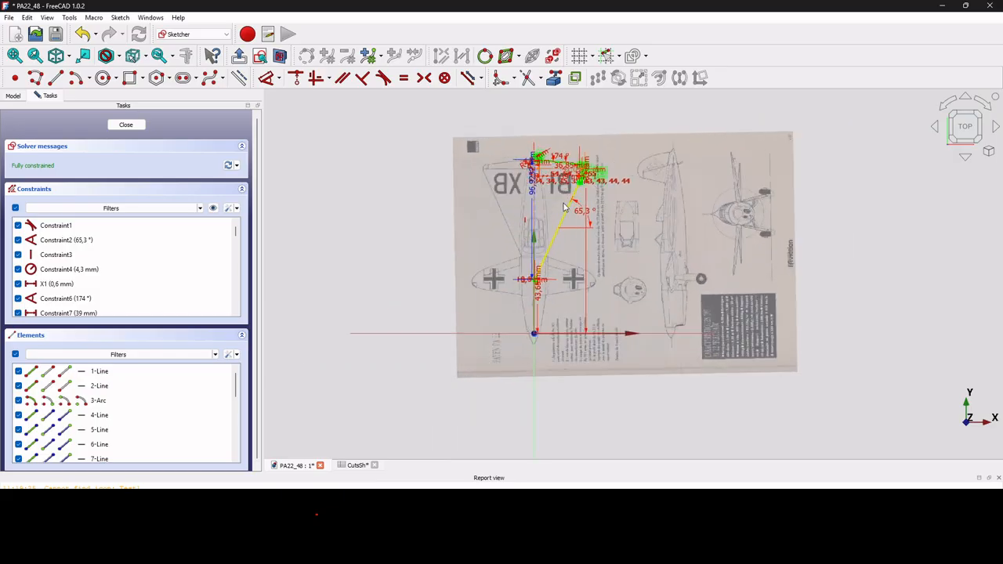
mouse_move(580, 225)
middle_mouse_down()
mouse_move(530, 335)
mouse_move(579, 311)
mouse_move(575, 270)
mouse_move(556, 257)
middle_mouse_up()
scroll(589, 228, "up", 3)
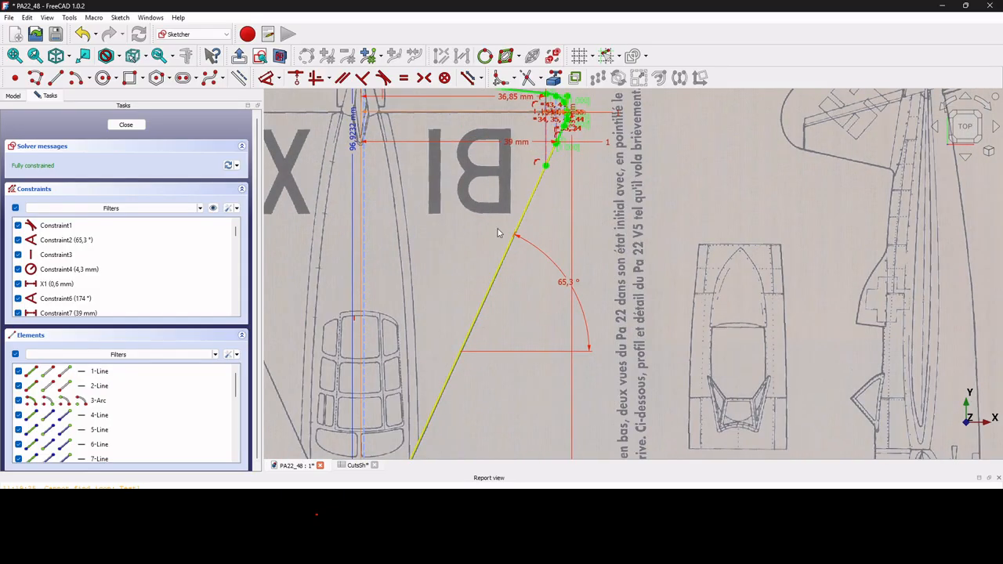
scroll(590, 333, "down", 2)
scroll(584, 334, "down", 2)
scroll(569, 253, "up", 5)
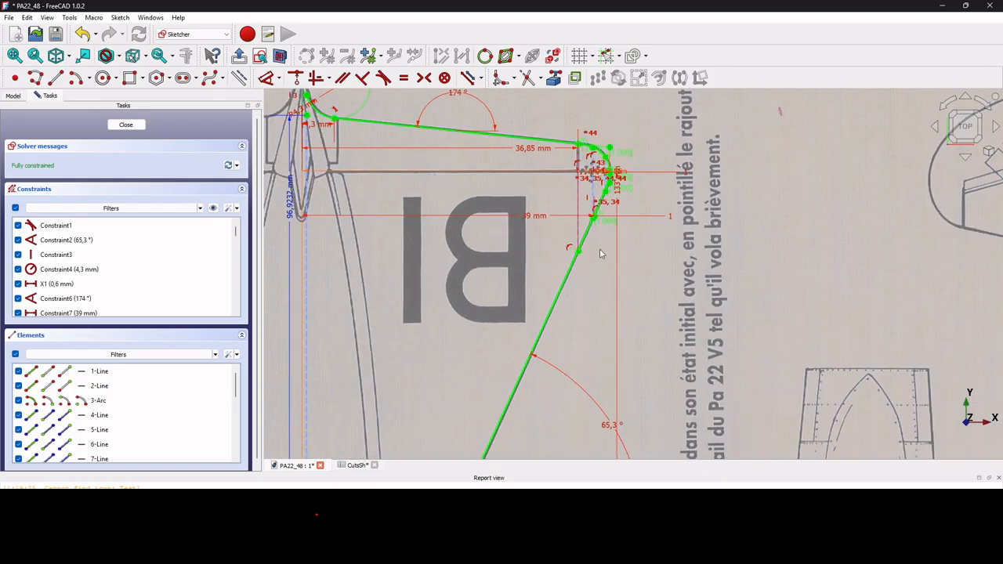
scroll(589, 235, "down", 2)
scroll(591, 216, "up", 4)
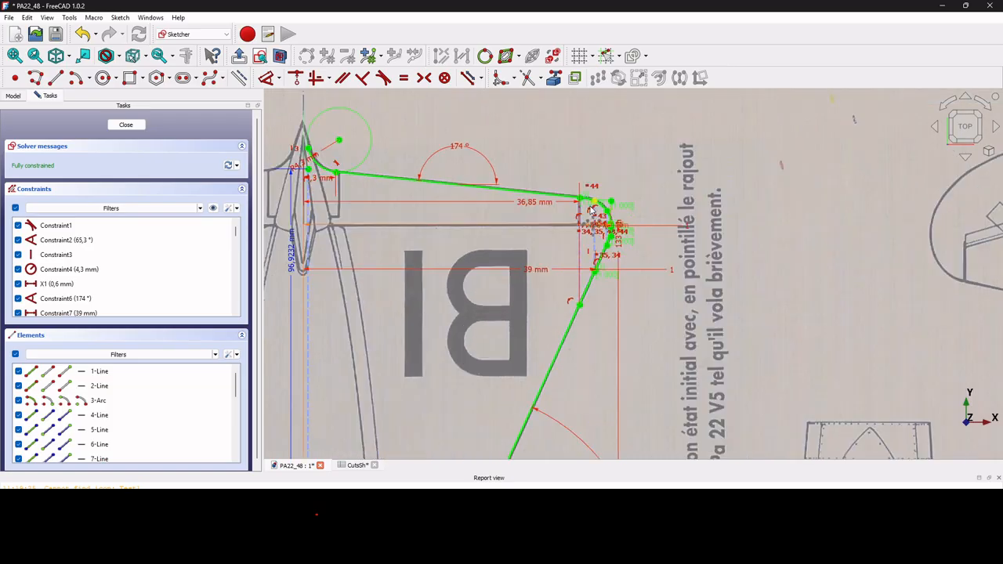
scroll(592, 216, "up", 2)
scroll(593, 217, "down", 3)
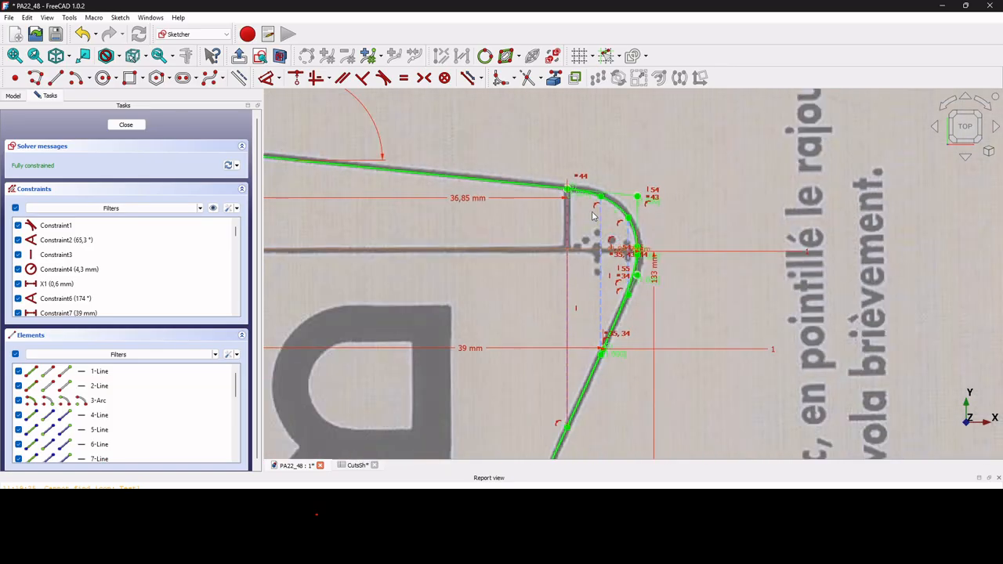
scroll(625, 288, "up", 2)
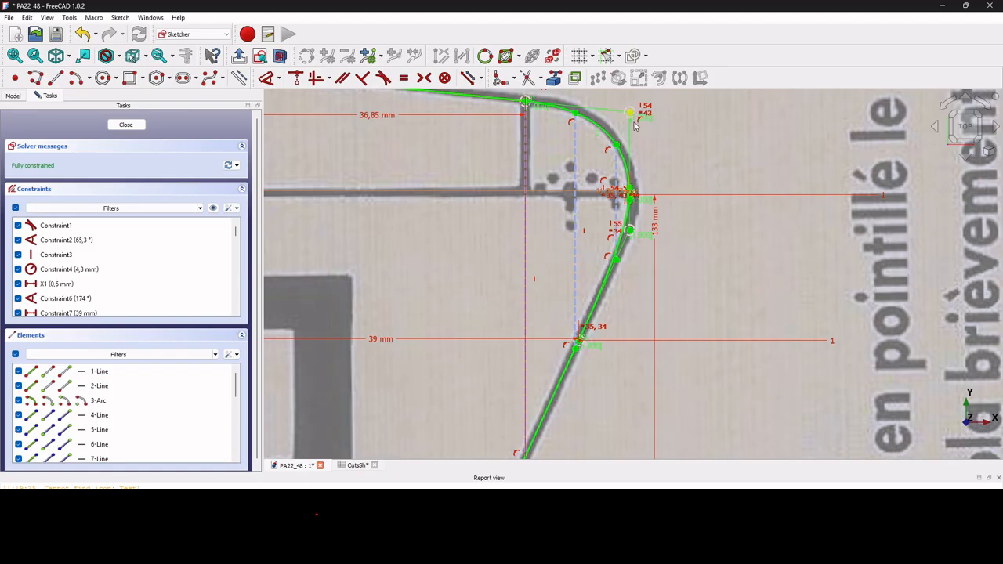
scroll(631, 198, "up", 3)
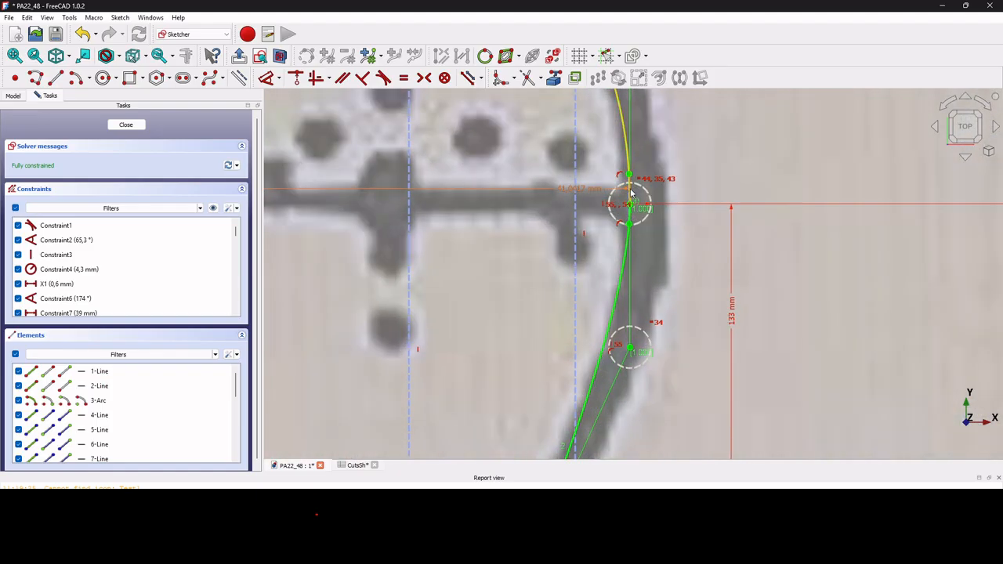
scroll(631, 197, "down", 4)
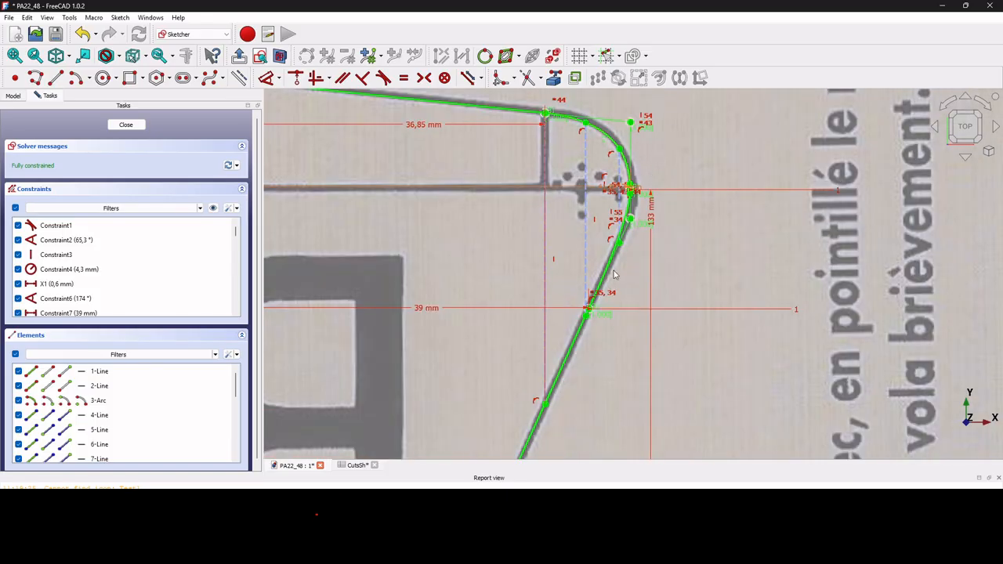
scroll(612, 290, "up", 6)
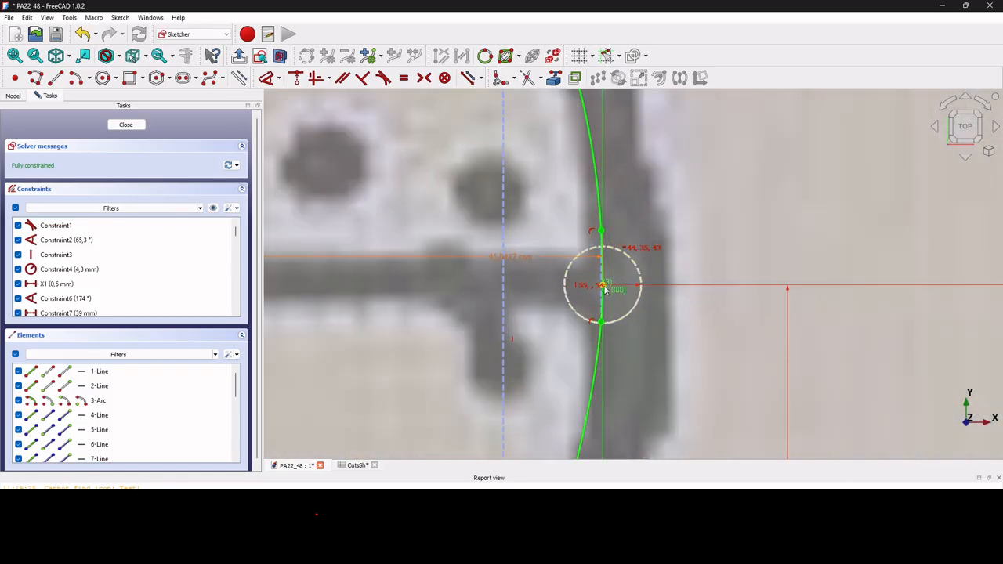
left_click(604, 288)
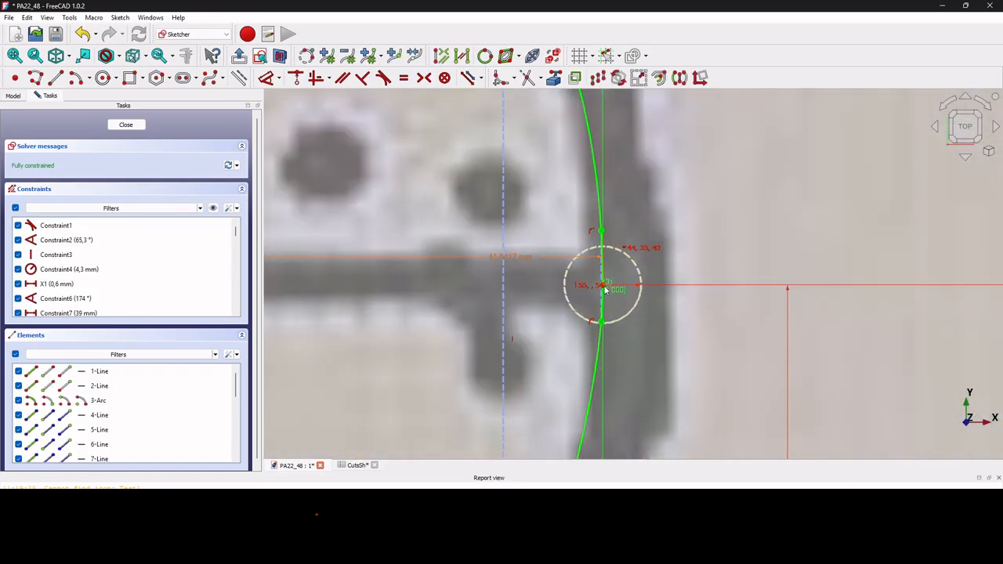
Bind the 41,042 mm horizontal dimension to the expression <<GlobalSh>>.BackWingSpan / 2.
double_click(517, 266)
left_click(630, 273)
left_click(631, 271)
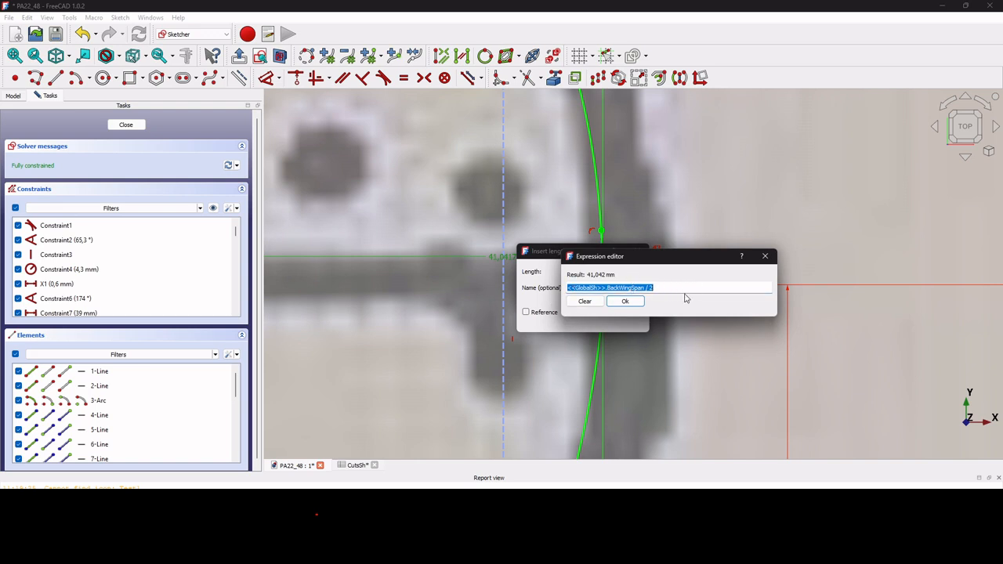
left_click(632, 303)
left_click(580, 320)
scroll(716, 202, "down", 10)
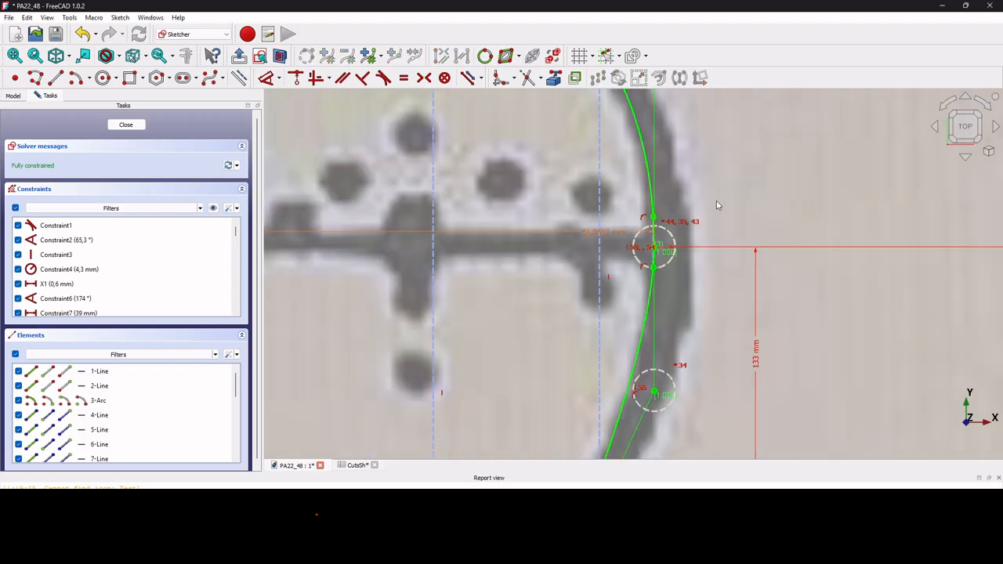
scroll(716, 202, "down", 3)
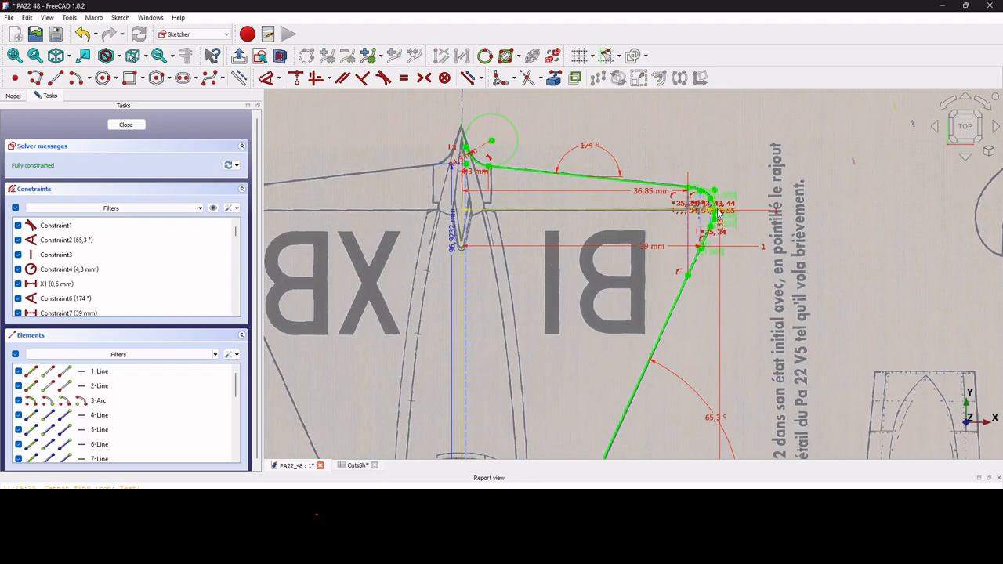
scroll(505, 181, "up", 3)
scroll(506, 181, "up", 2)
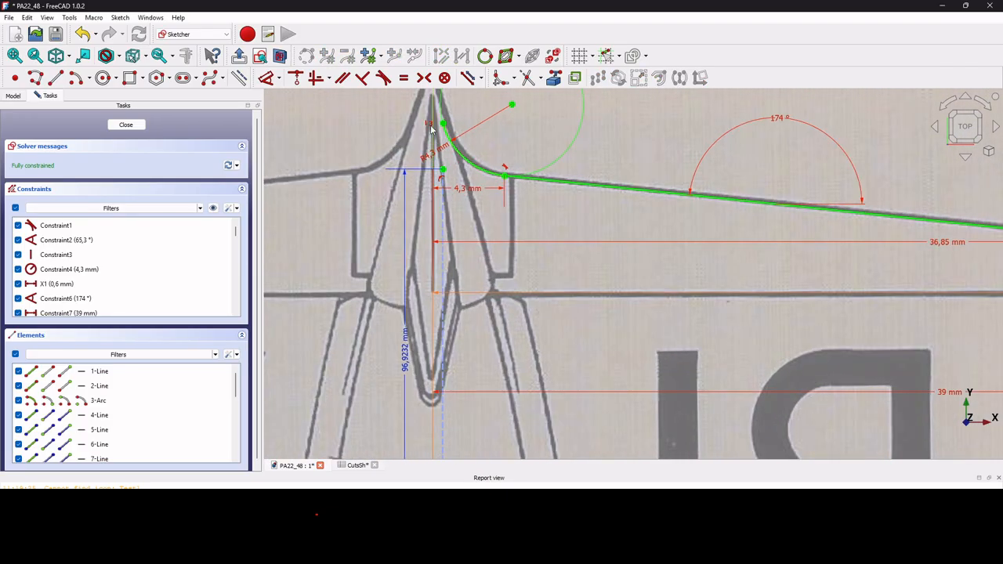
scroll(524, 192, "down", 6)
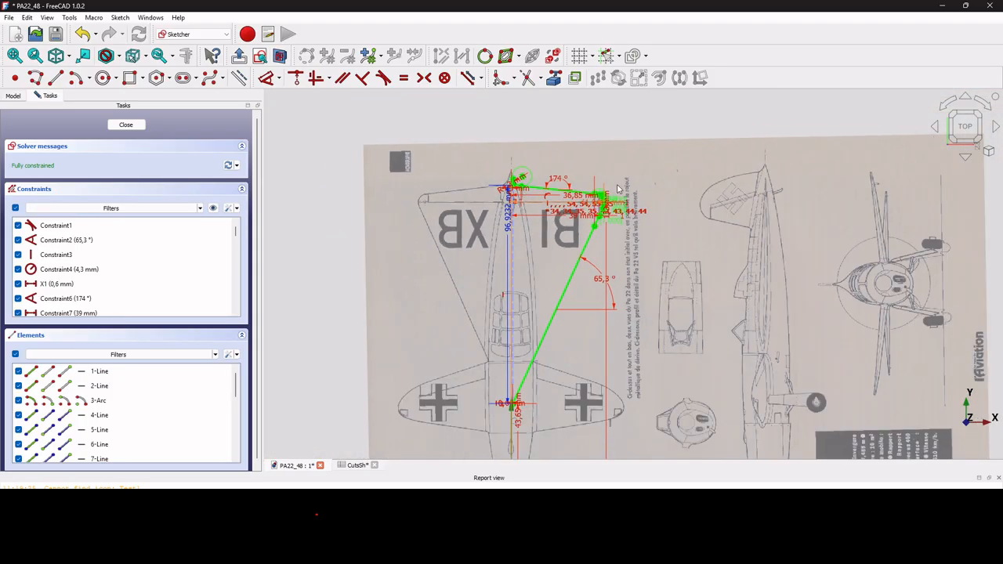
scroll(576, 244, "up", 3)
scroll(594, 294, "down", 4)
scroll(559, 231, "up", 2)
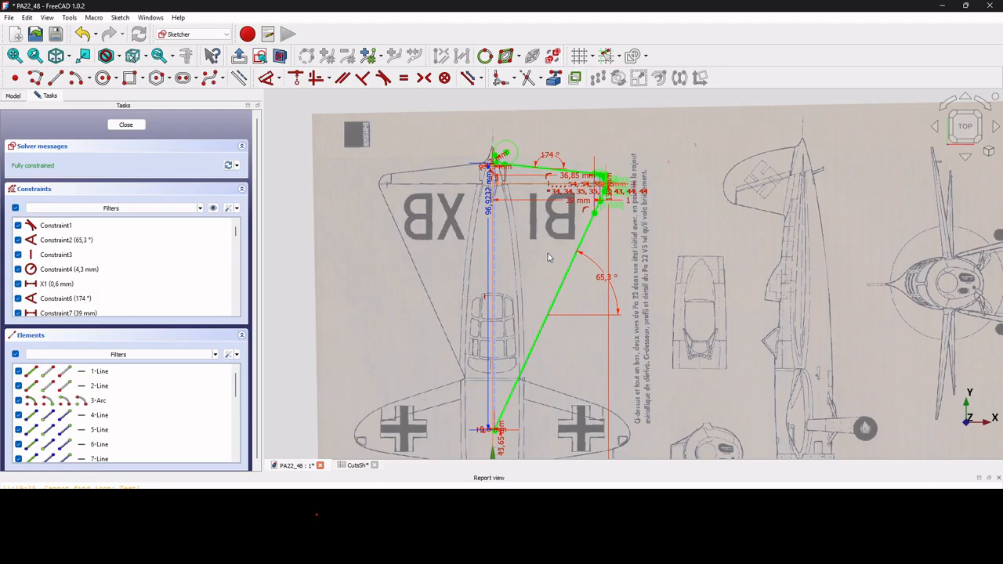
scroll(596, 183, "up", 6)
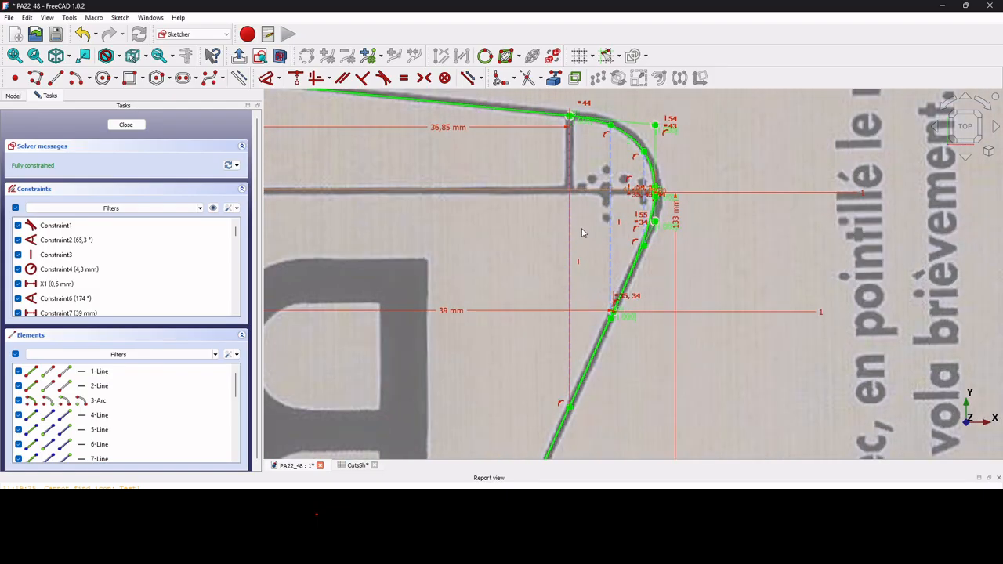
scroll(584, 196, "up", 2)
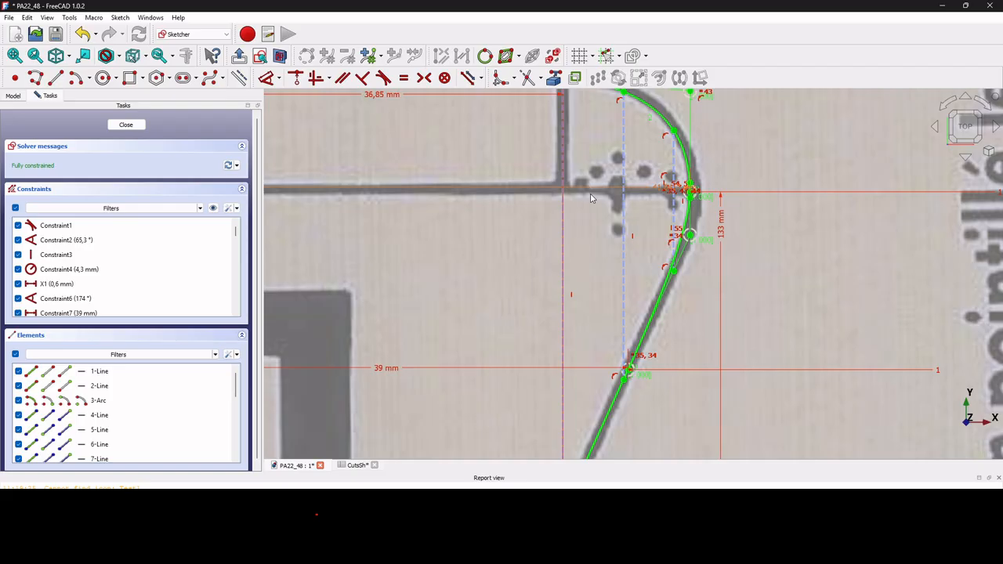
scroll(596, 196, "down", 4)
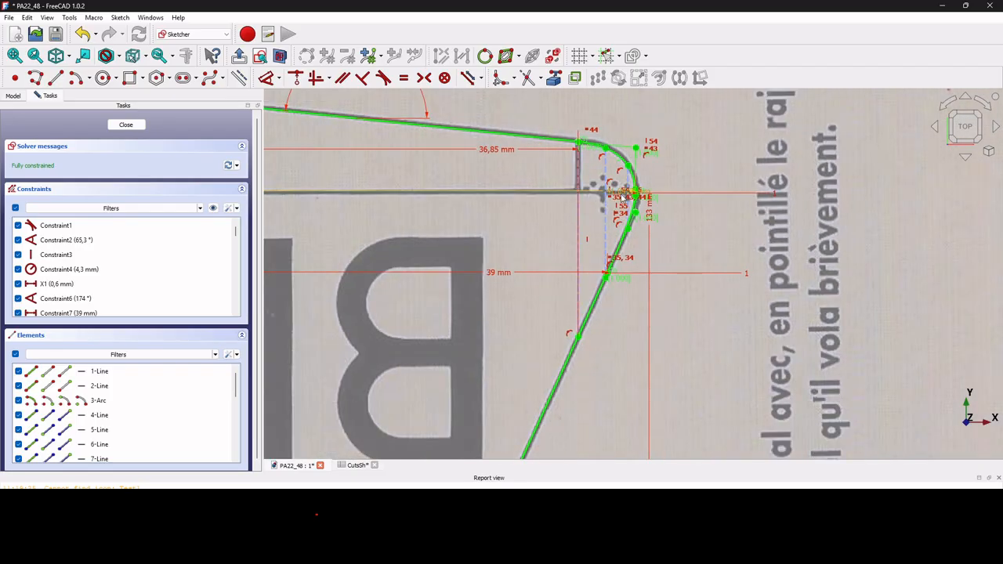
Switch virtual space to display the sketch's alternate constraint set, then inspect it.
left_click(555, 58)
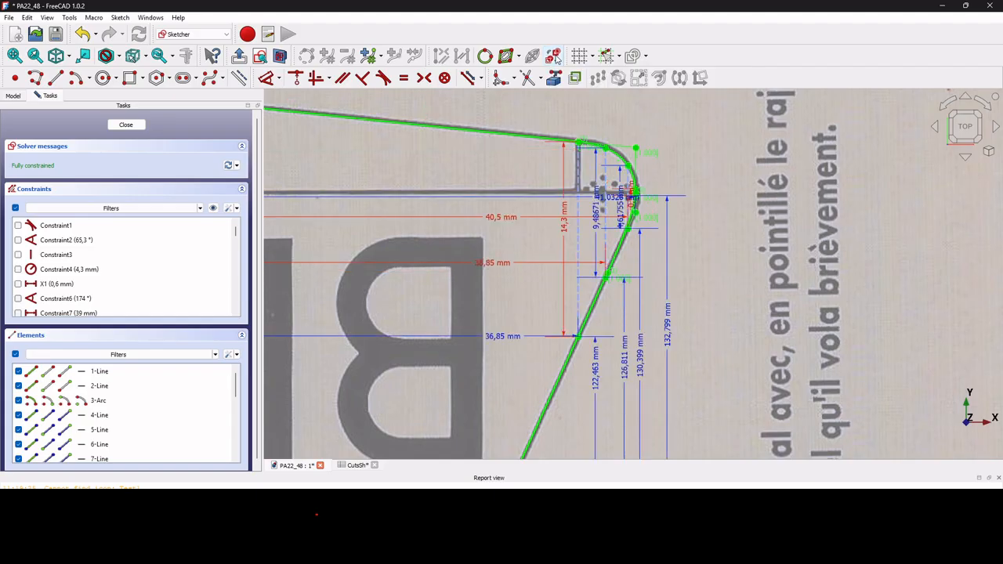
scroll(613, 304, "down", 2)
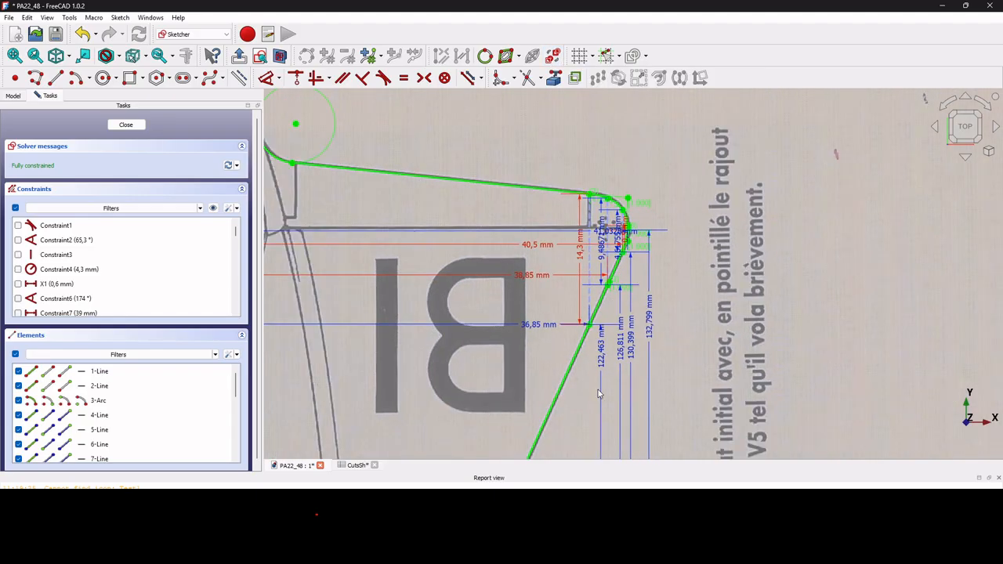
scroll(595, 368, "up", 2)
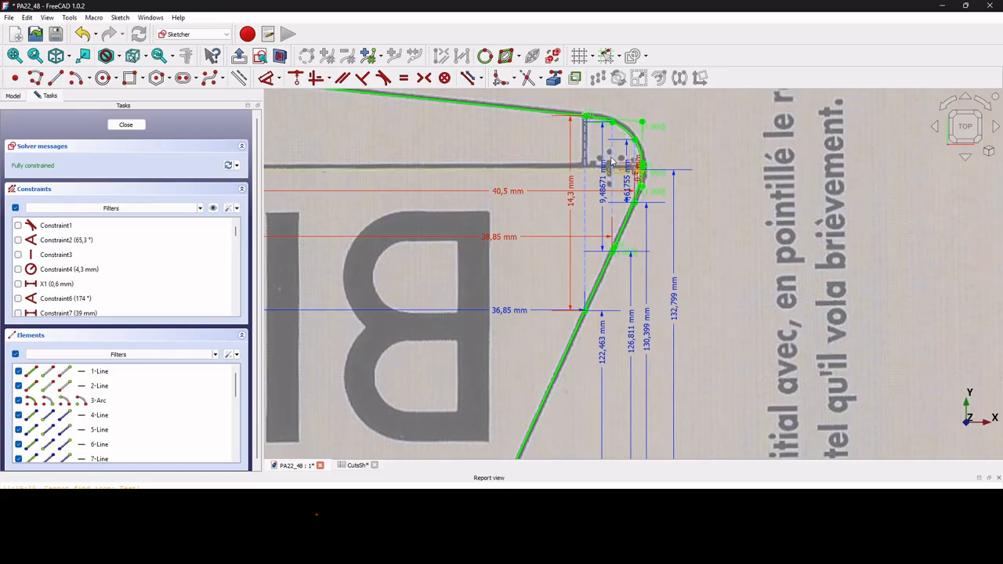
scroll(606, 171, "up", 3)
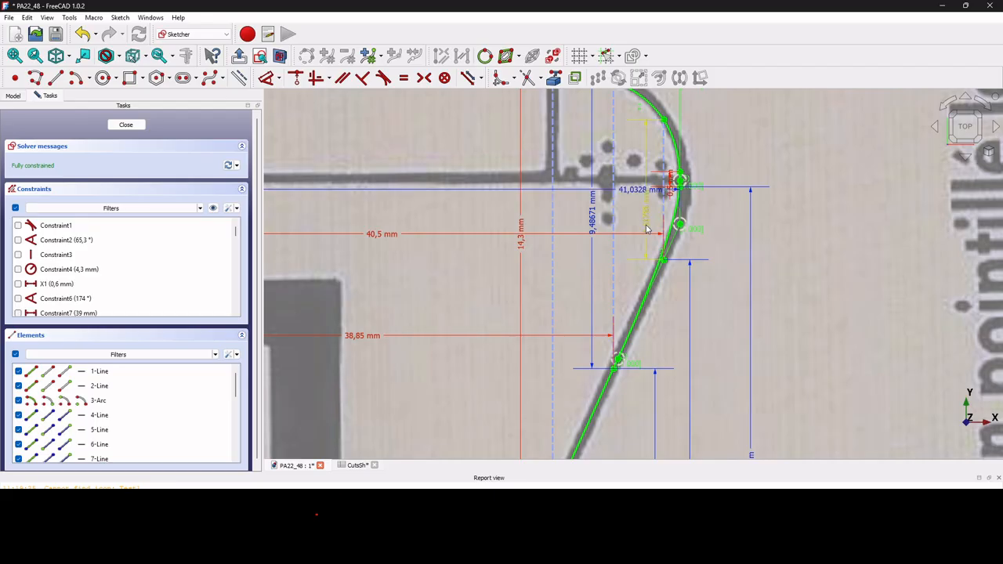
scroll(676, 191, "down", 3)
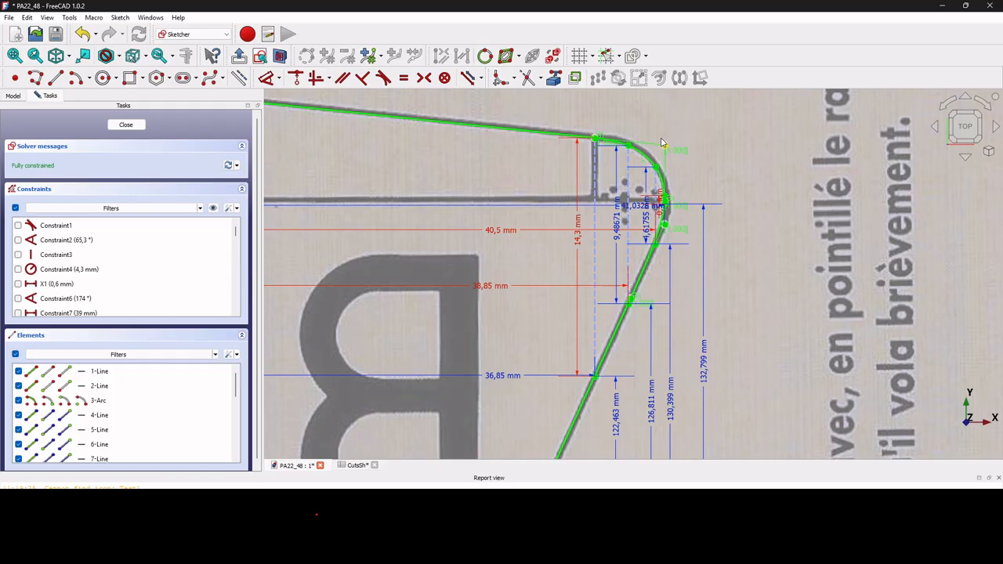
Add wing-tip corner dimensions: 36,85 mm, 122,463 mm, 14,3 mm and 0,487 mm.
scroll(662, 144, "down", 4)
scroll(571, 274, "up", 2)
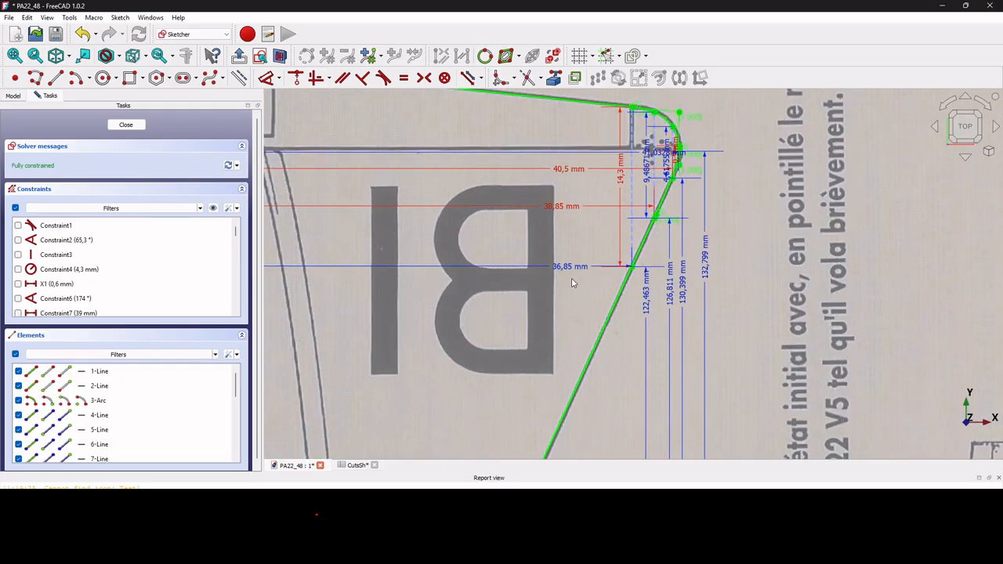
left_click(572, 269)
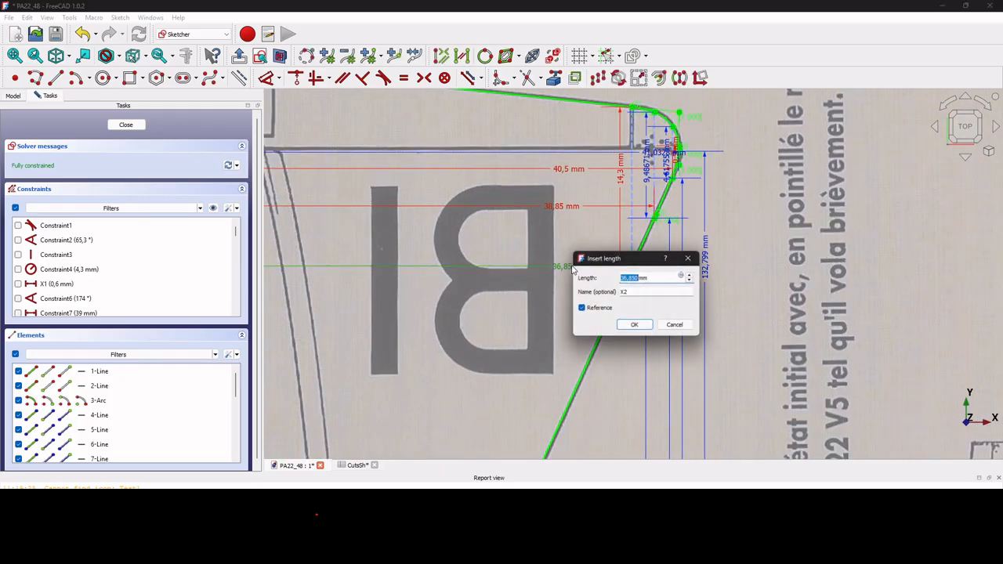
left_click(636, 328)
left_click(650, 306)
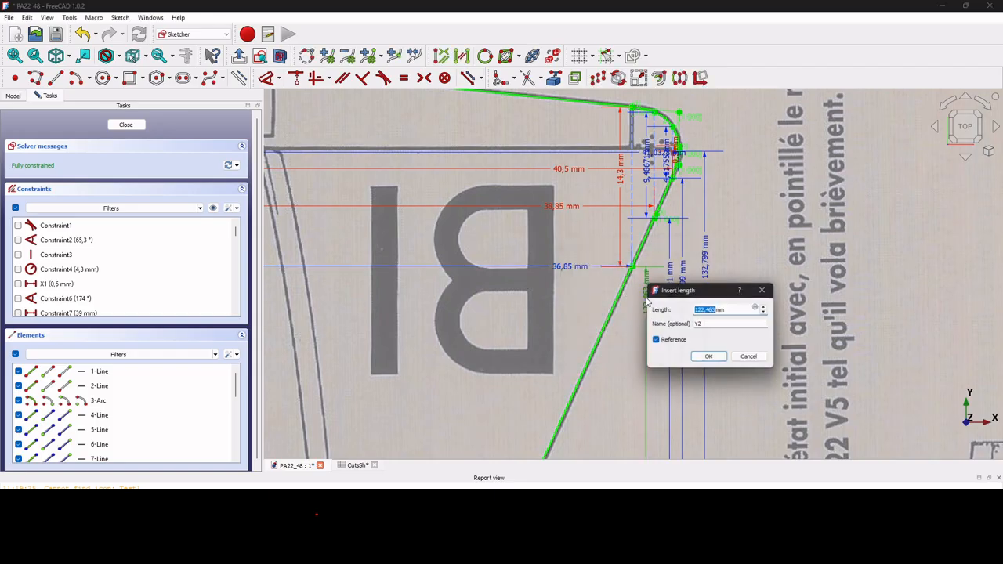
left_click(710, 359)
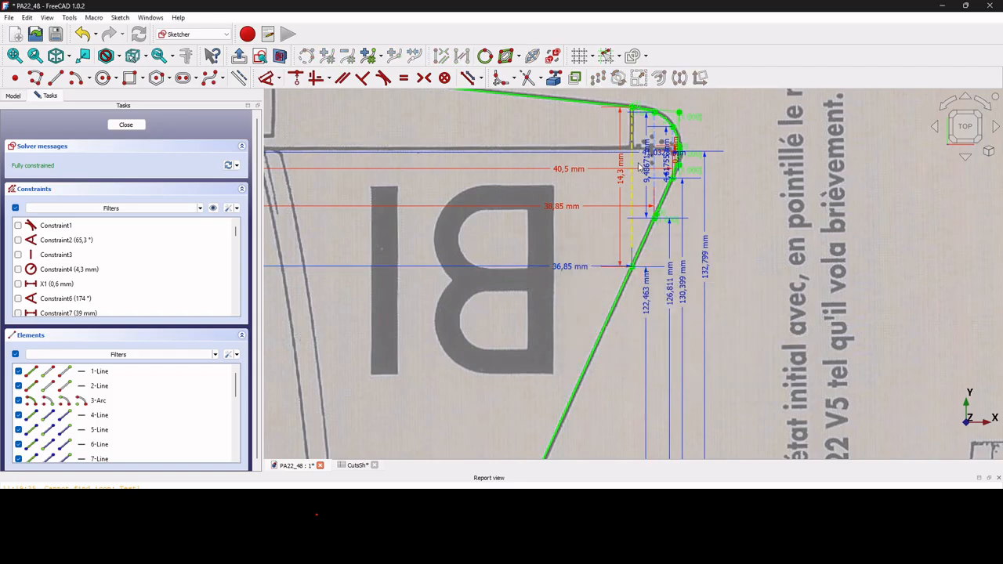
left_click(619, 174)
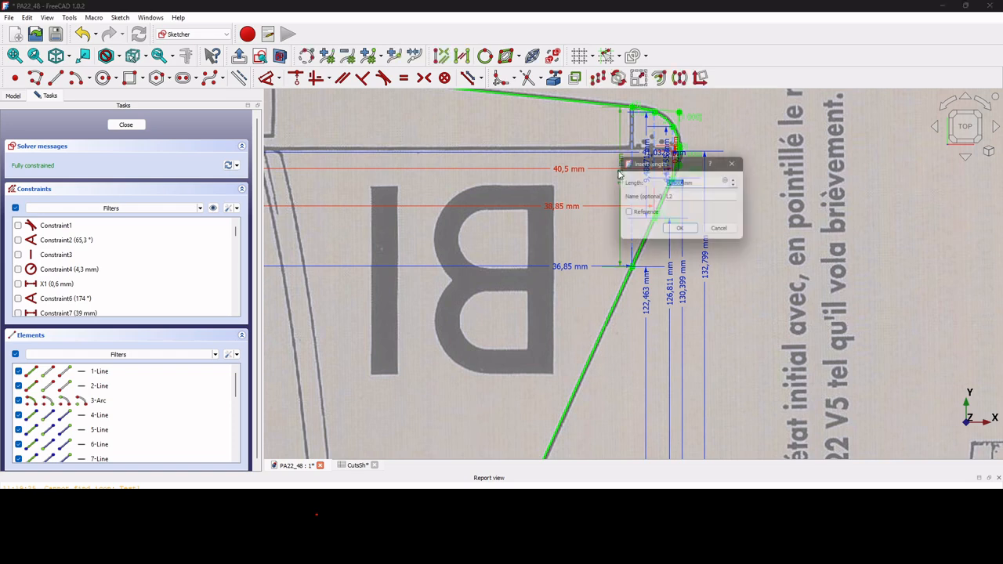
left_click(679, 228)
scroll(658, 145, "up", 5)
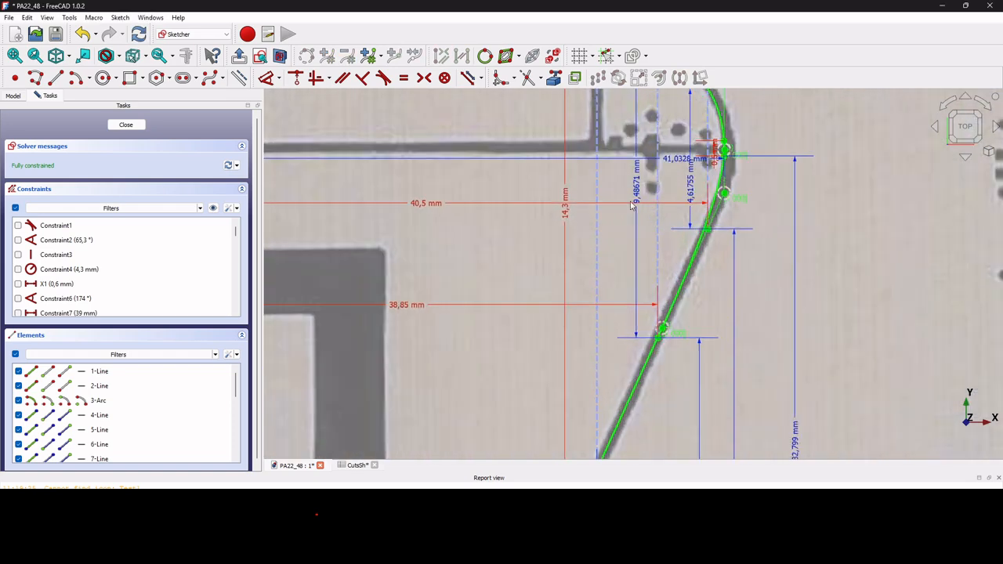
left_click(636, 201)
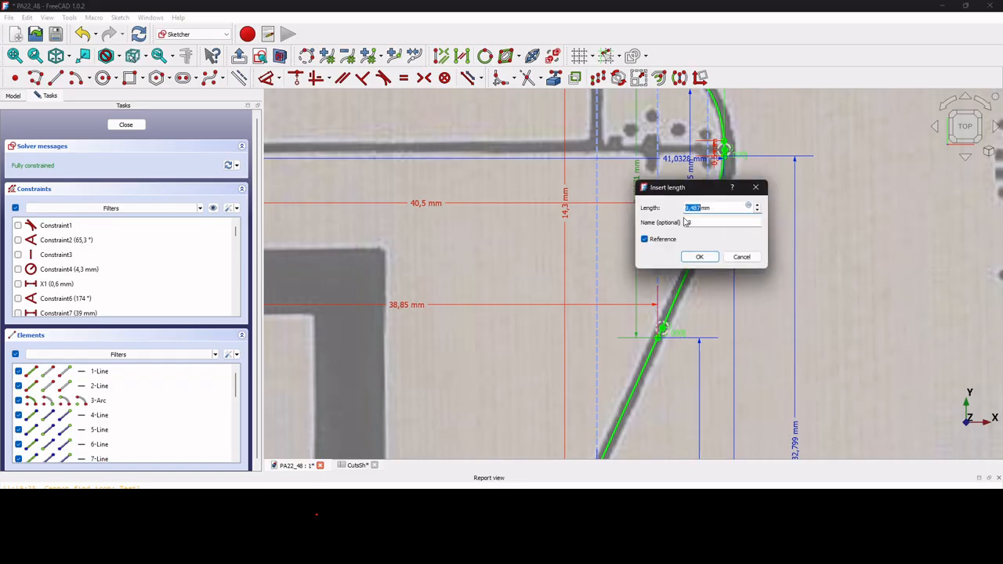
left_click(700, 257)
Keep the 0,5 mm dimension and add 132,799 mm and 41,0328 mm reference dimensions.
scroll(683, 323, "down", 5)
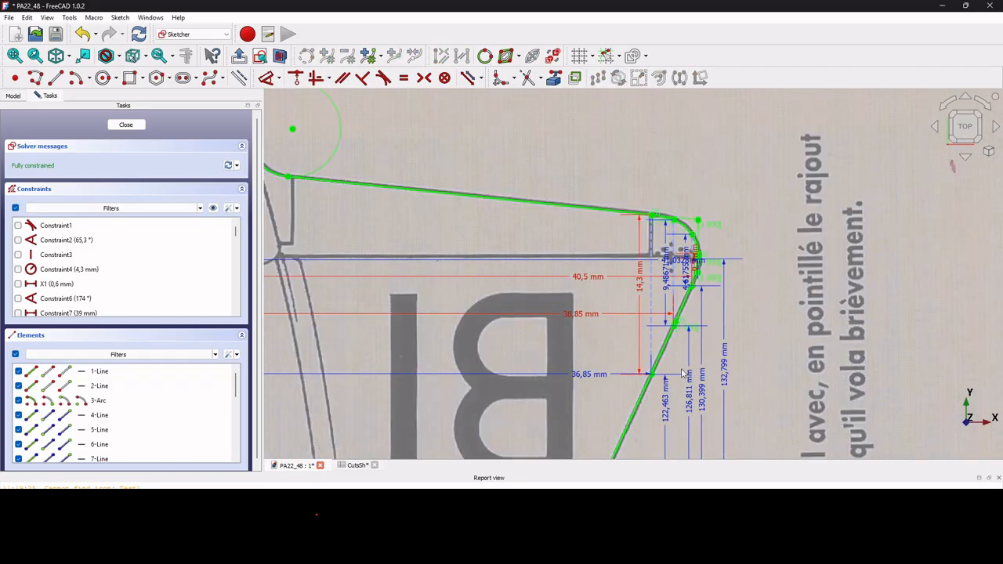
scroll(693, 183, "up", 4)
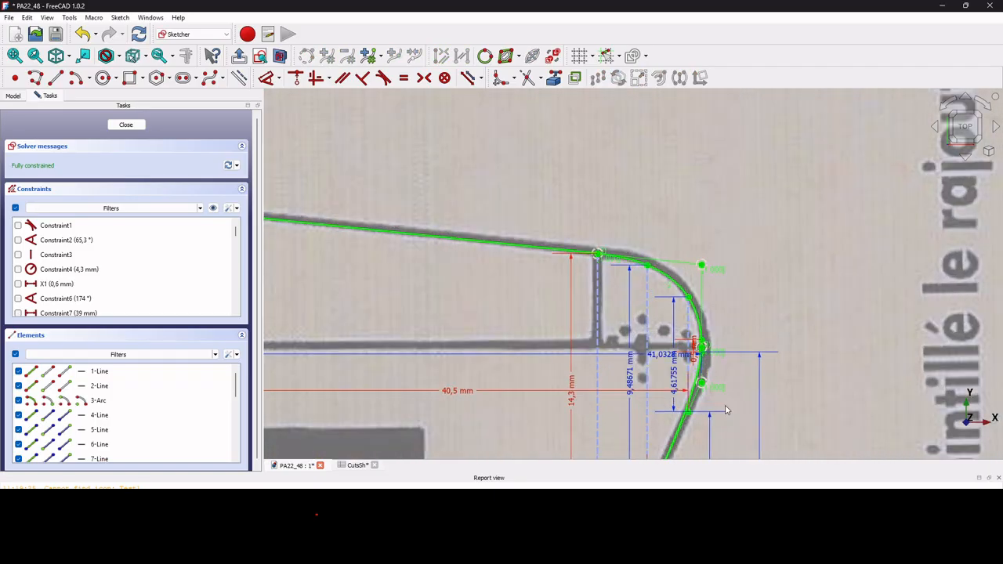
scroll(703, 382, "up", 4)
scroll(696, 307, "up", 6)
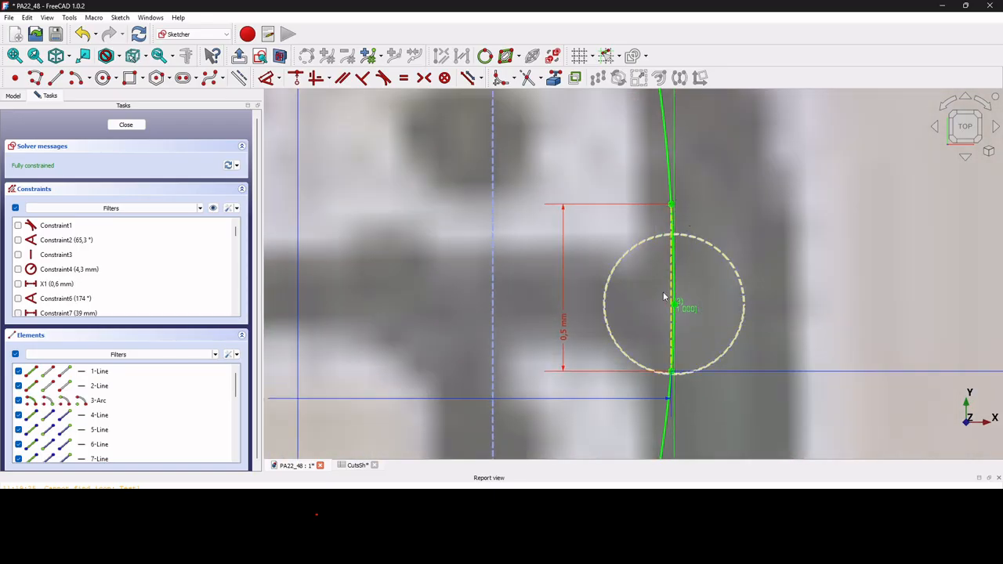
double_click(562, 335)
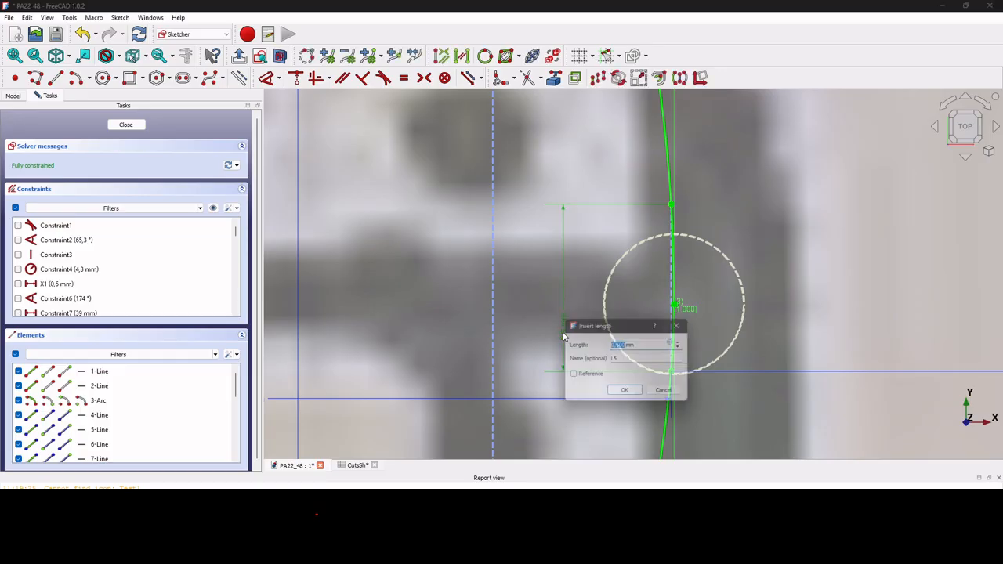
left_click(627, 395)
scroll(685, 235, "down", 10)
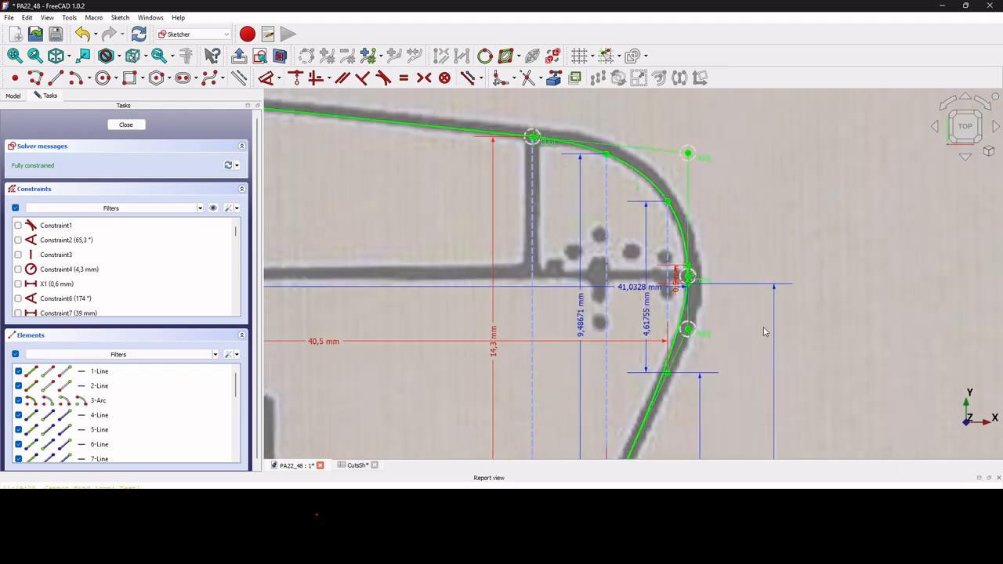
scroll(767, 353, "down", 3)
left_click(767, 396)
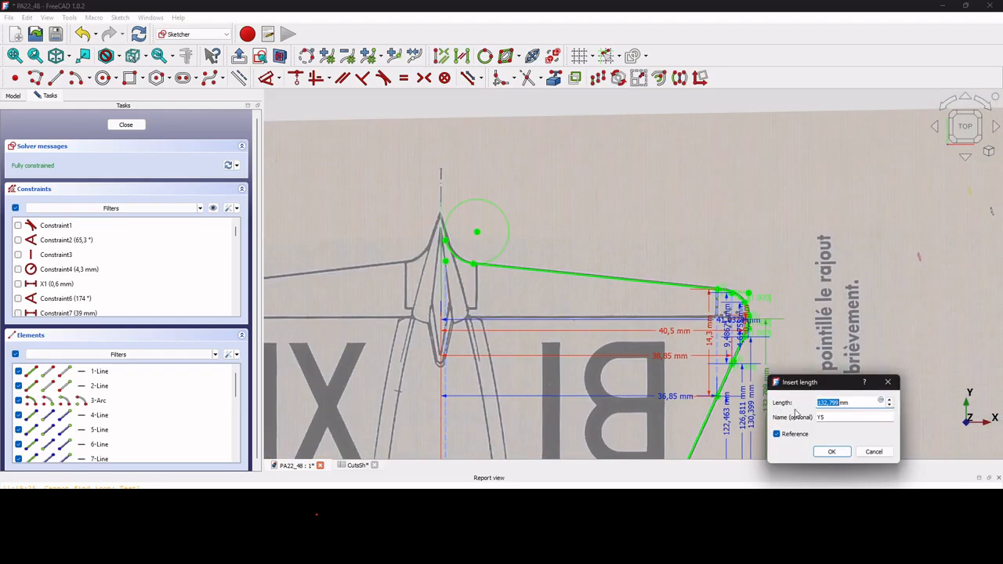
left_click(833, 450)
scroll(740, 321, "up", 5)
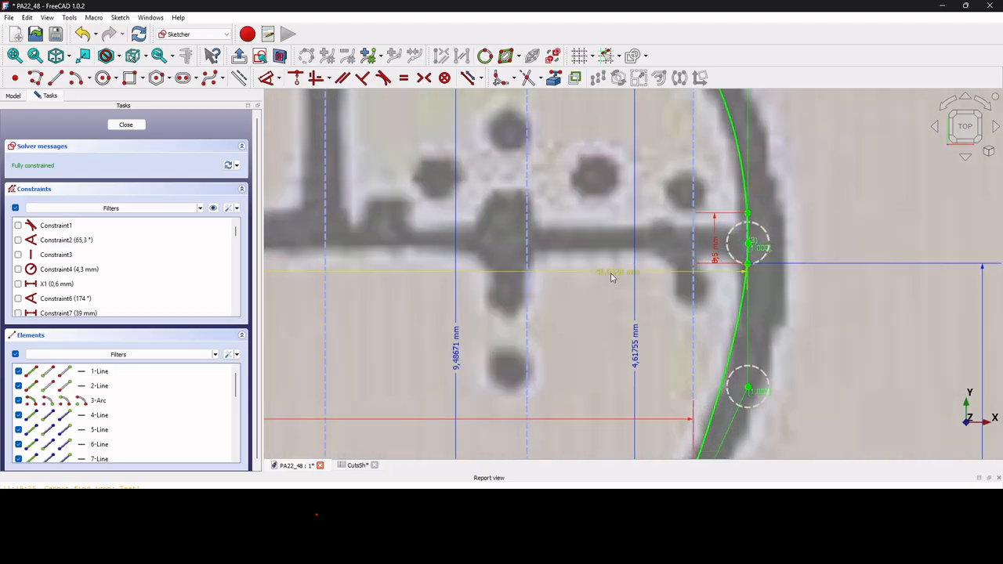
left_click(611, 276)
left_click(717, 336)
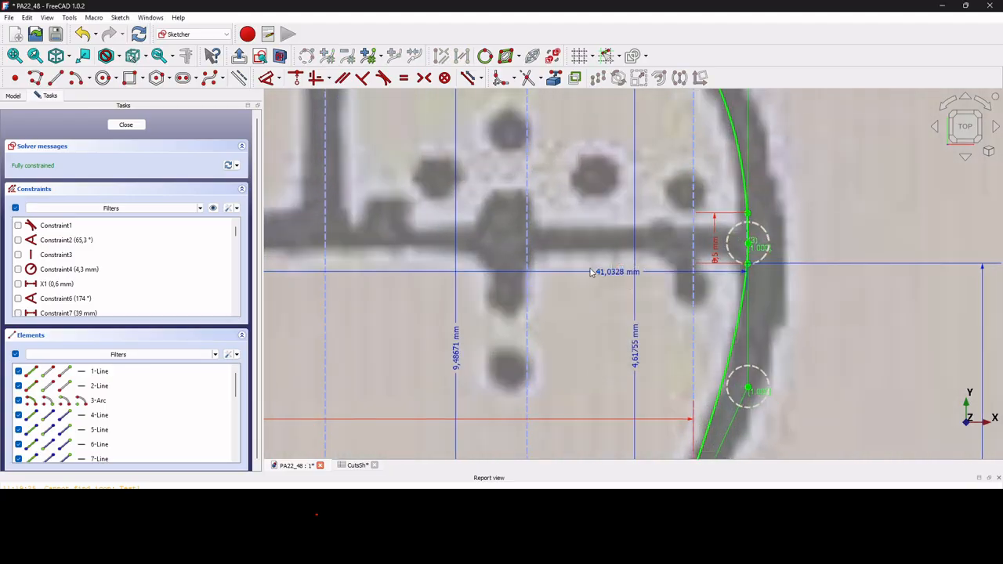
scroll(568, 282, "down", 5)
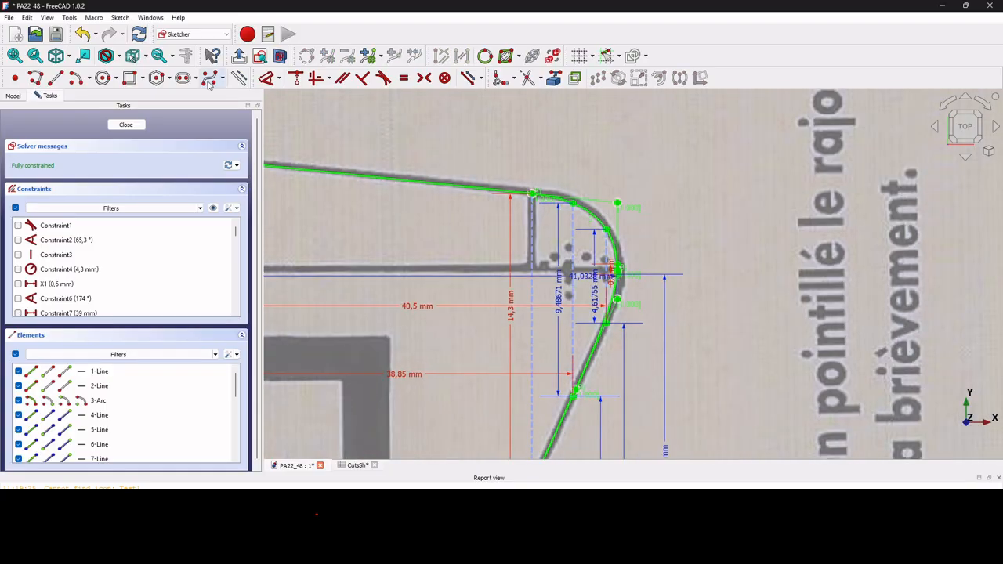
left_click(55, 77)
Draw a temporary line from the arc end, make it vertical, then delete it.
scroll(604, 224, "up", 1)
scroll(608, 228, "up", 1)
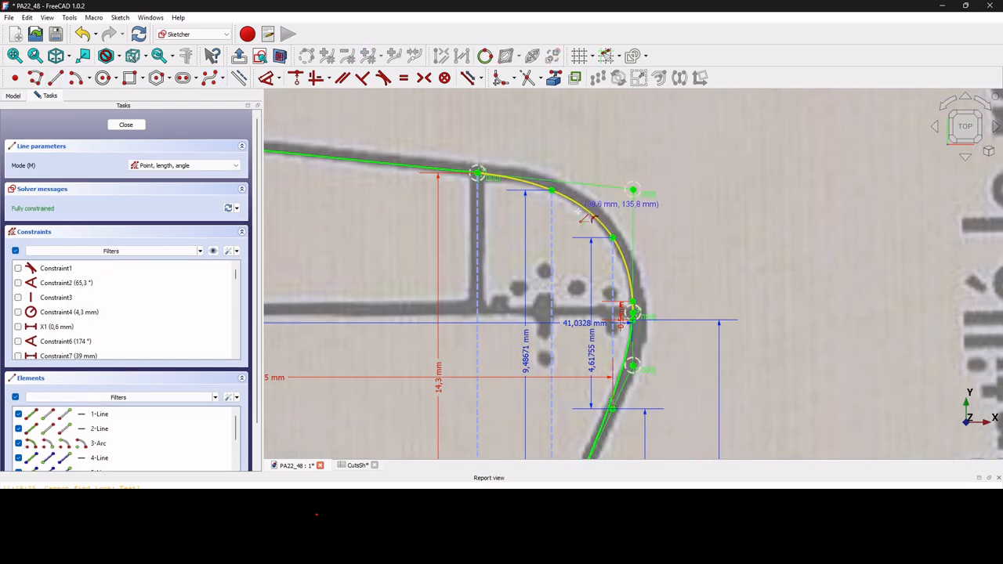
left_click(612, 237)
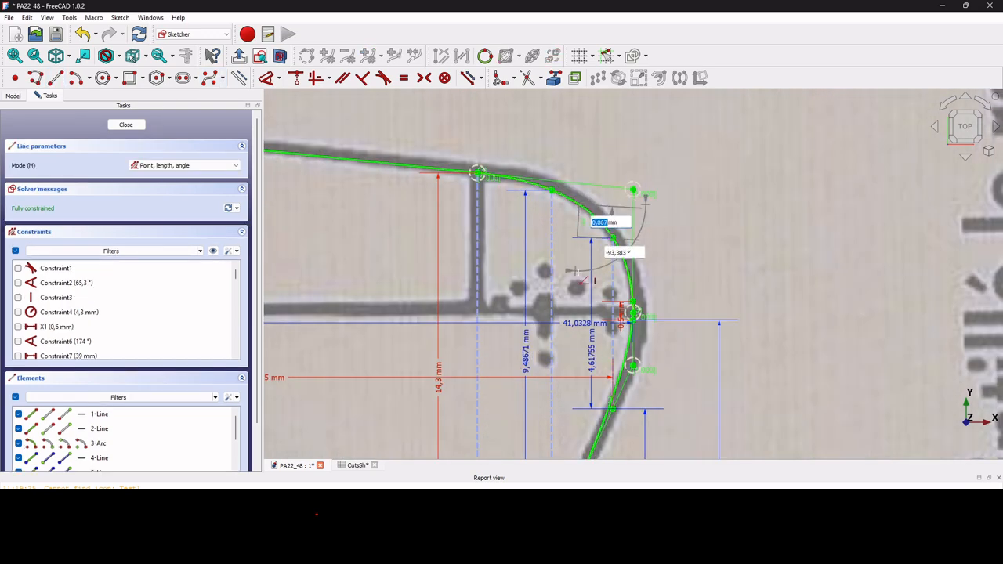
left_click(589, 457)
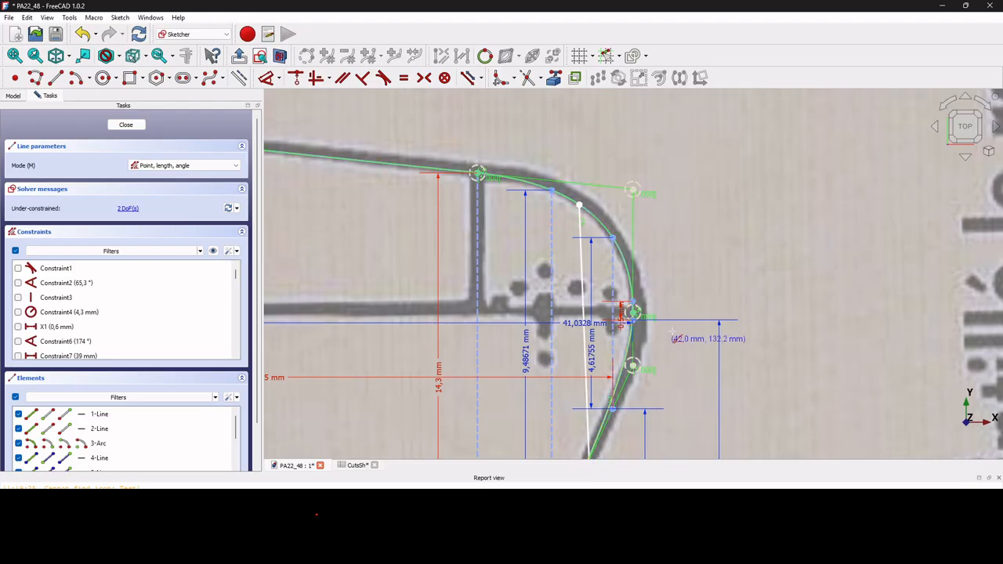
key("Escape")
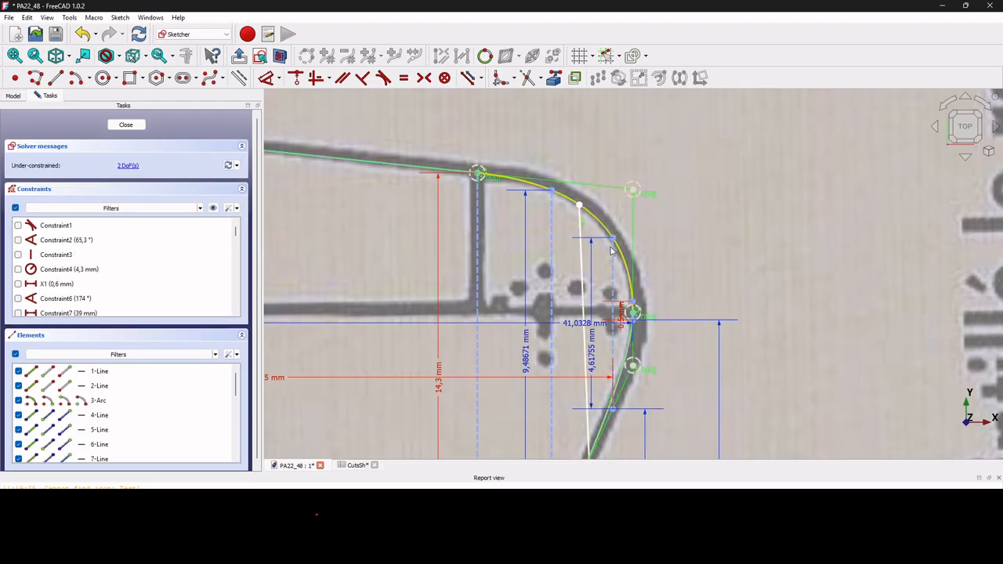
left_click(580, 276)
left_click(316, 78)
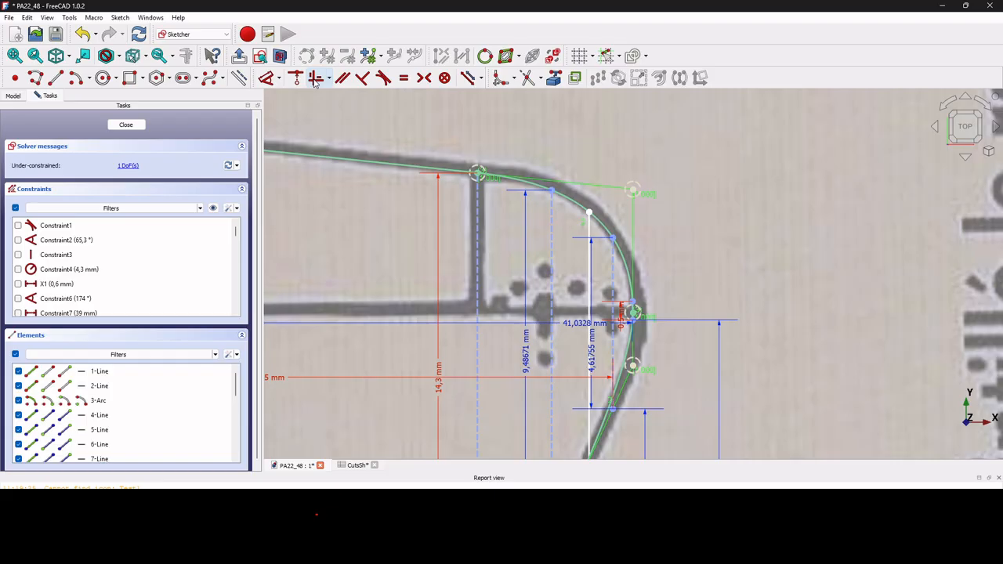
left_click_drag(591, 211, 570, 201)
scroll(666, 249, "down", 4)
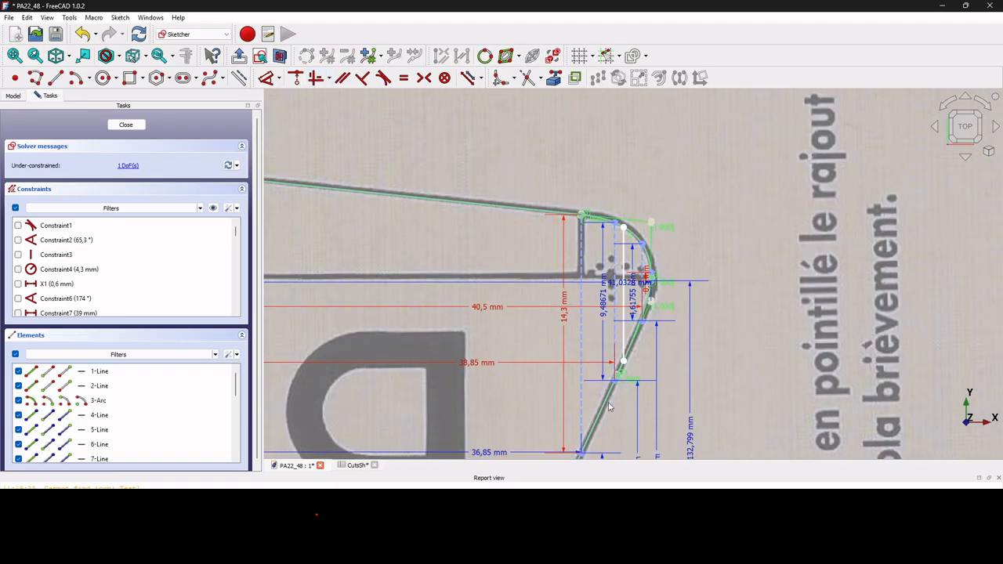
scroll(649, 403, "down", 2)
scroll(627, 258, "up", 4)
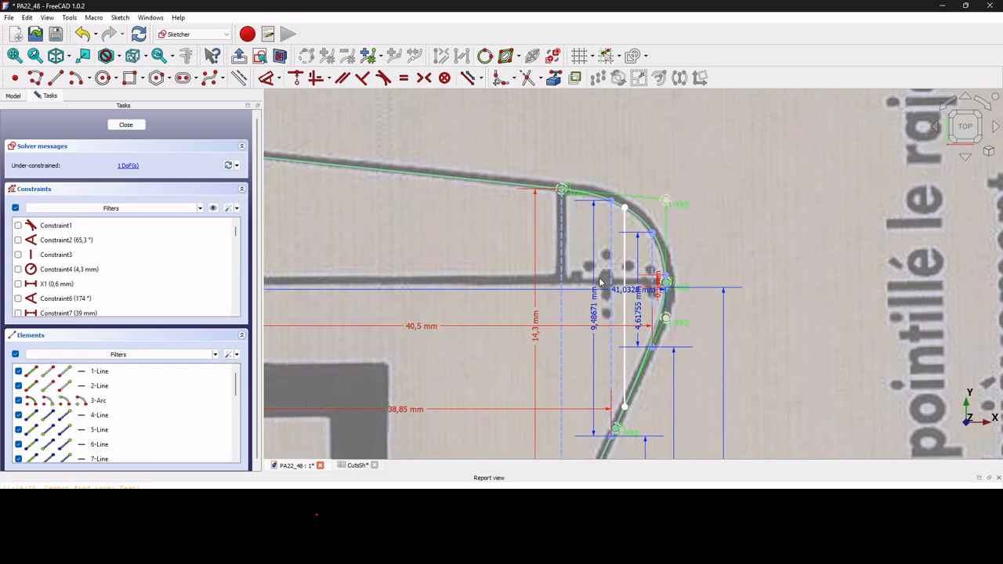
left_click(625, 225)
key("Delete")
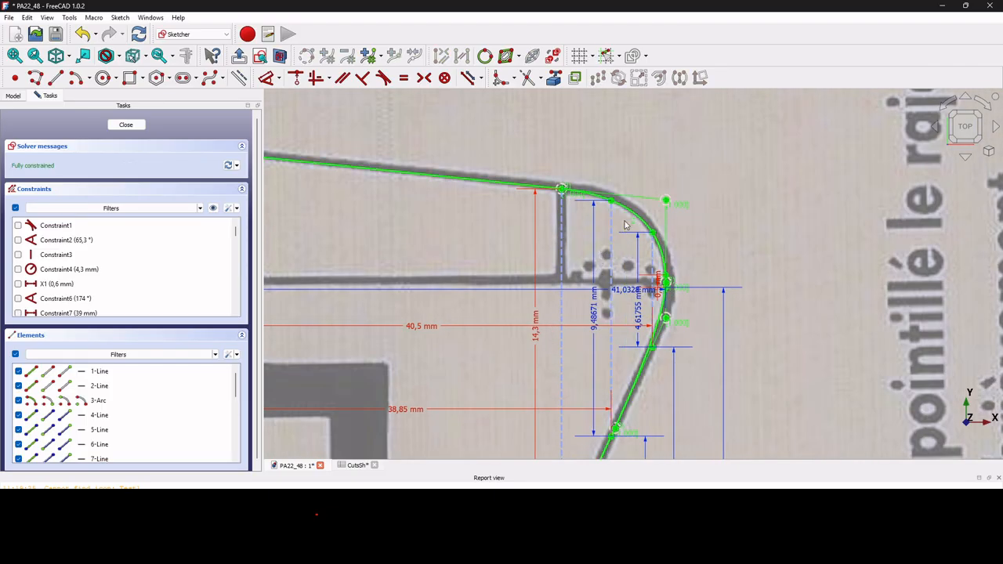
Name the 132,799 mm reference dimension Y5 and close the sketch.
scroll(631, 295, "down", 3)
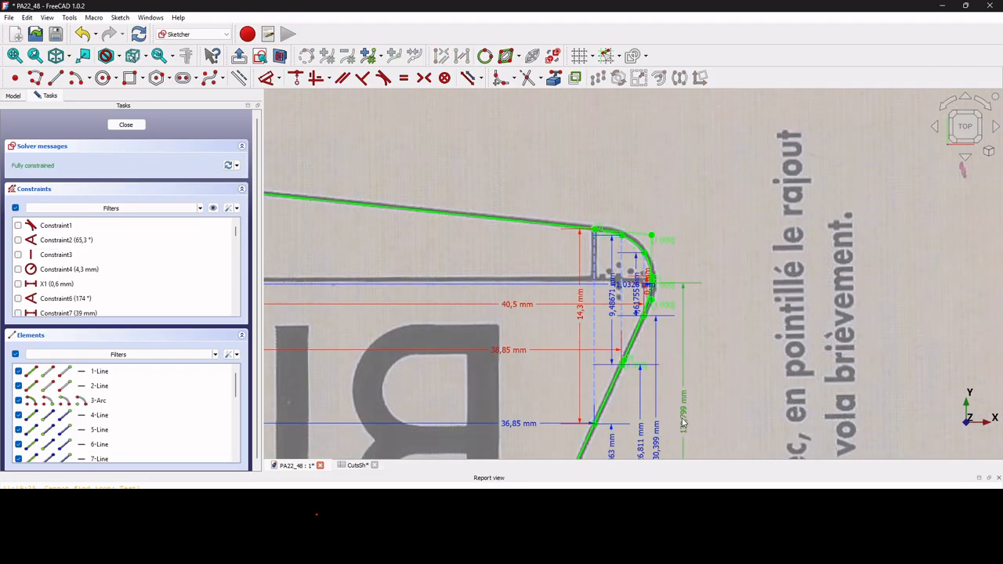
double_click(683, 419)
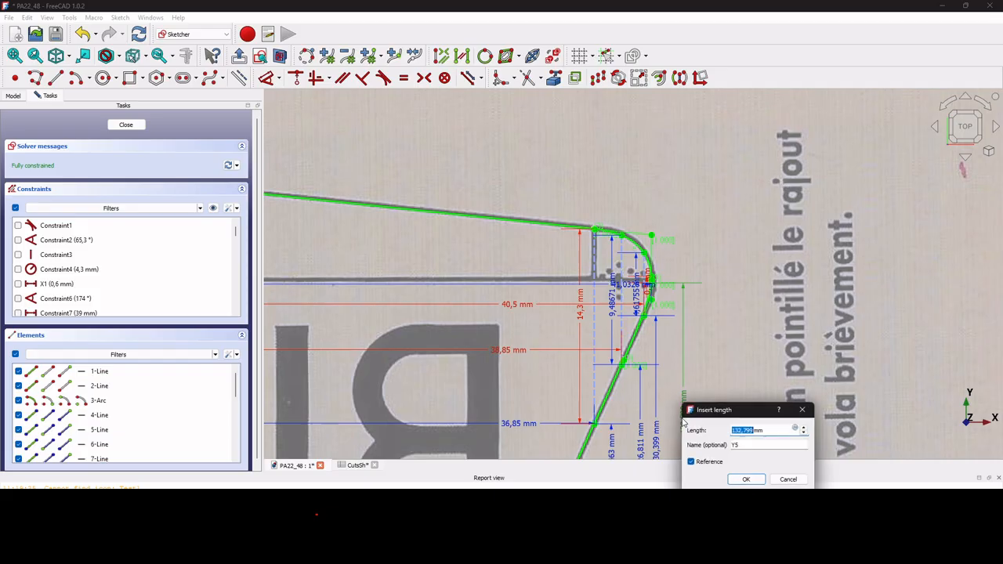
left_click(746, 478)
scroll(688, 312, "down", 2)
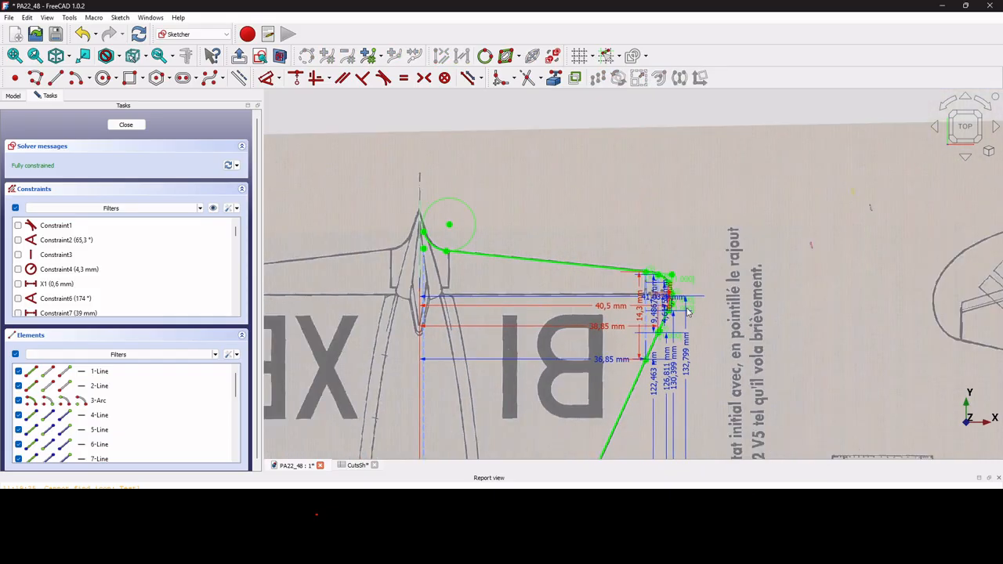
scroll(688, 312, "down", 3)
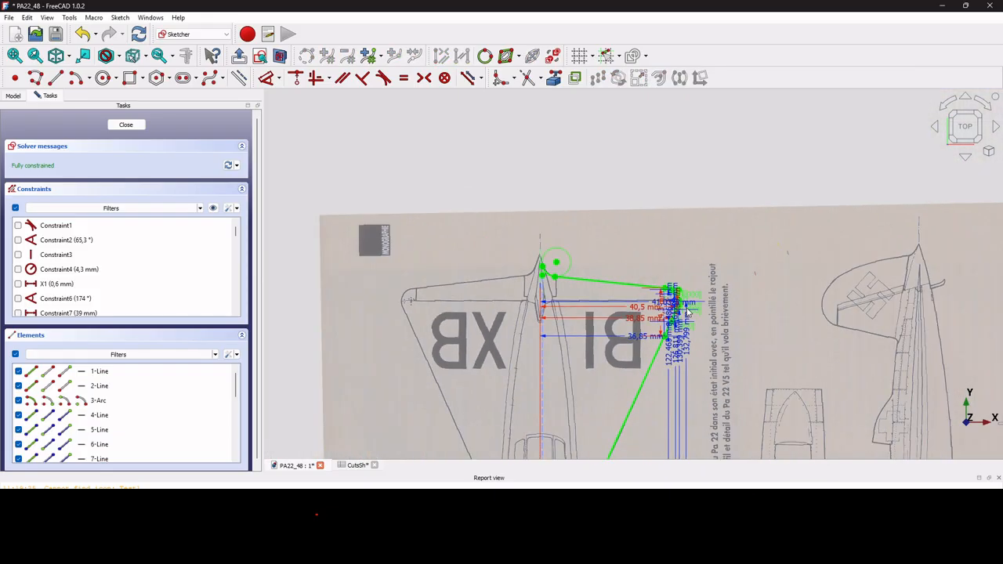
left_click(124, 126)
left_click(107, 177)
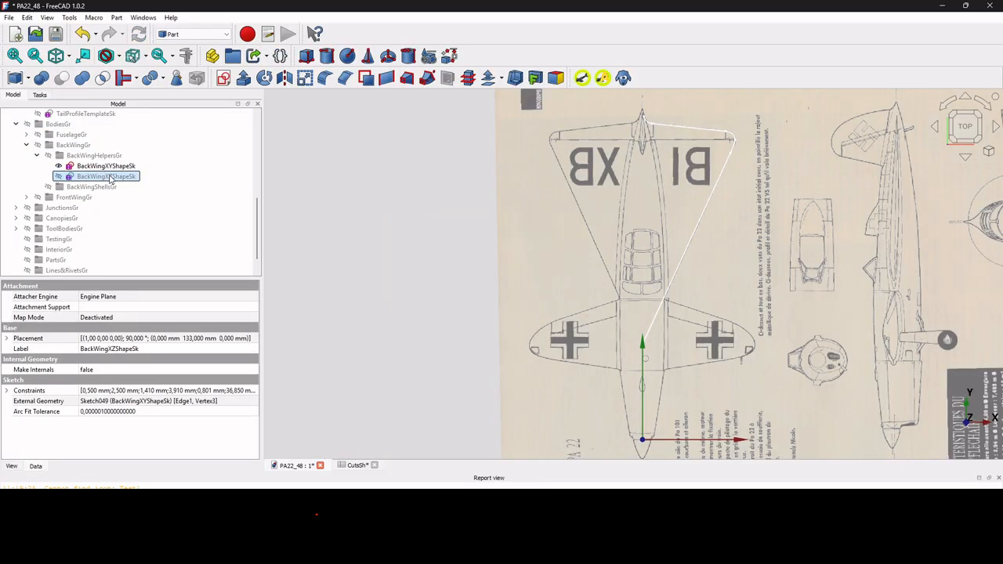
Open BackWingXZShapeSk for editing and zoom in on its 36,85 mm and 0,801 mm wing-tip profile.
double_click(110, 177)
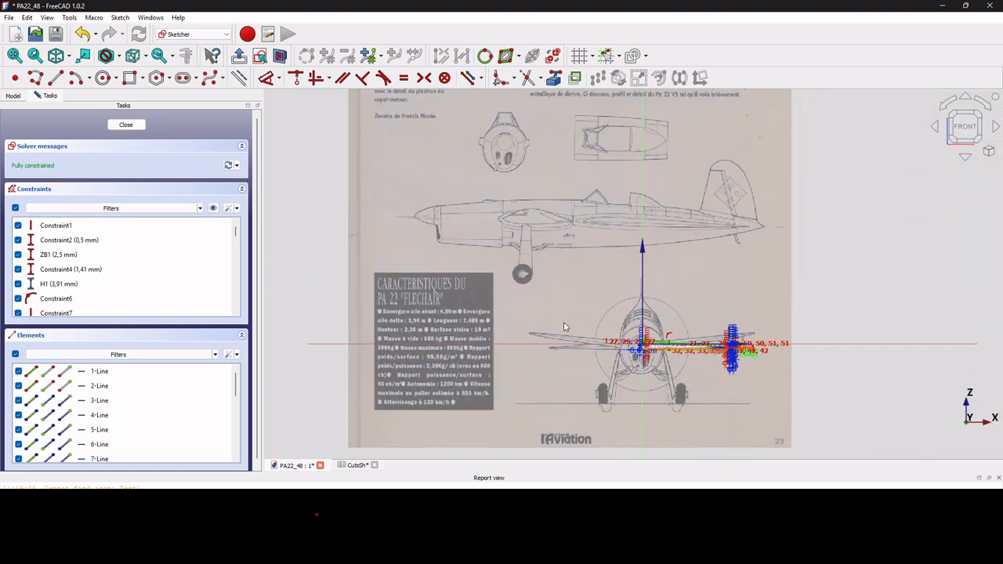
scroll(560, 324, "up", 10)
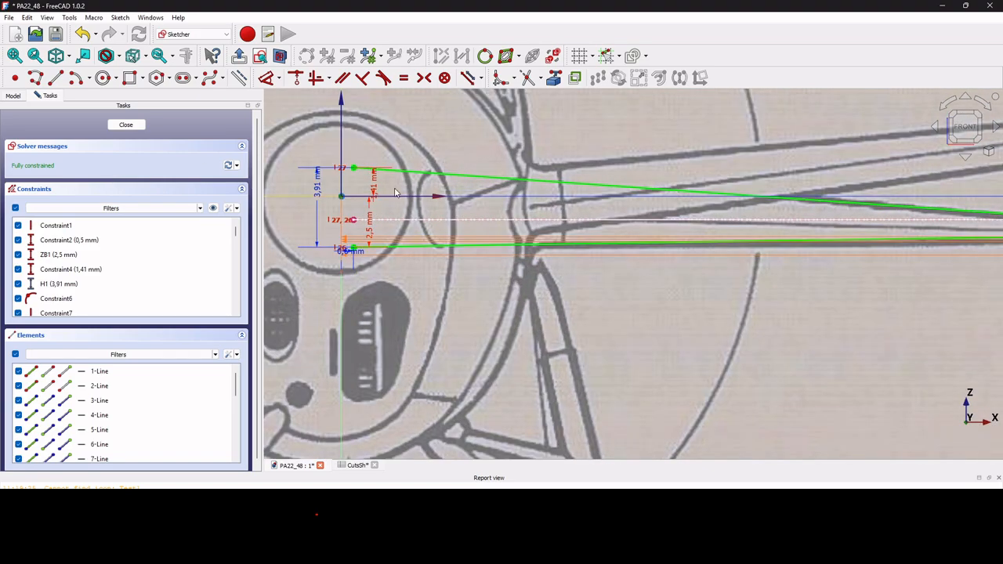
scroll(358, 167, "down", 5)
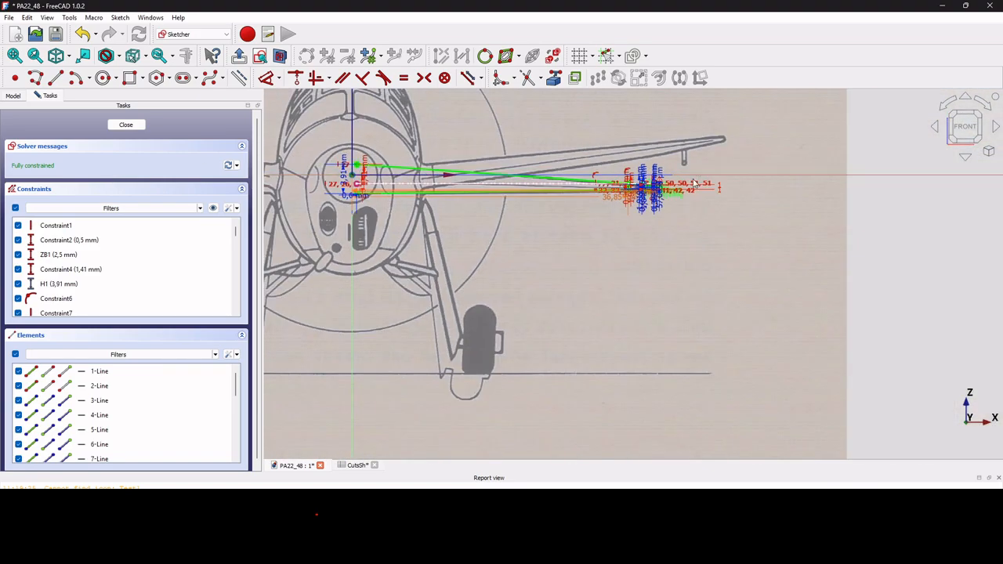
scroll(658, 192, "up", 6)
scroll(611, 157, "up", 2)
scroll(708, 166, "up", 4)
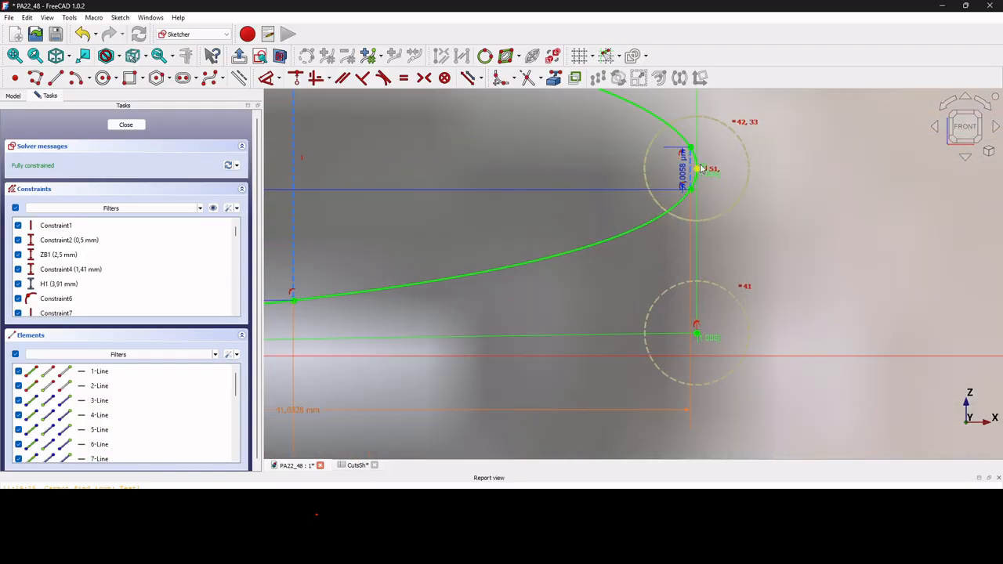
scroll(701, 169, "down", 4)
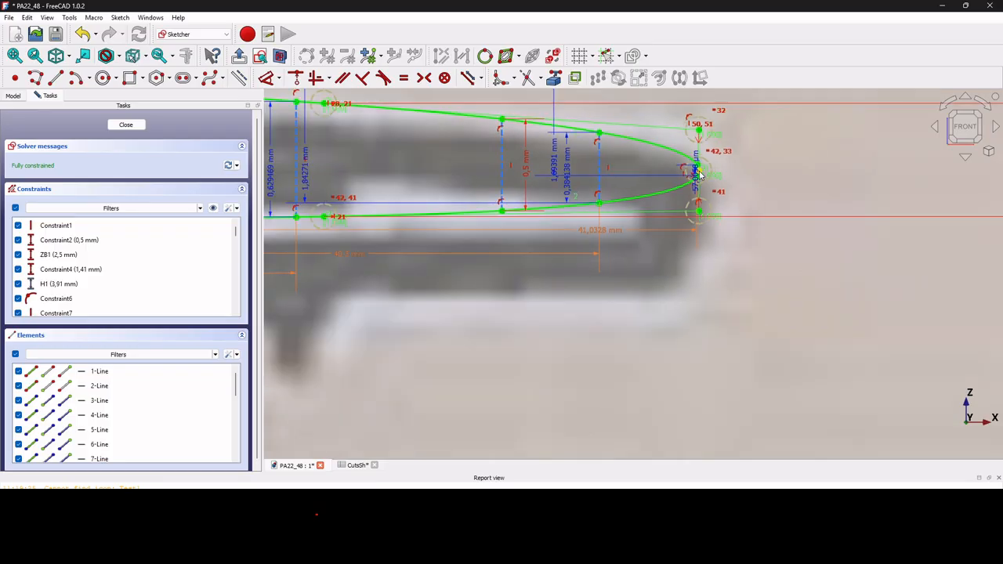
scroll(700, 175, "down", 2)
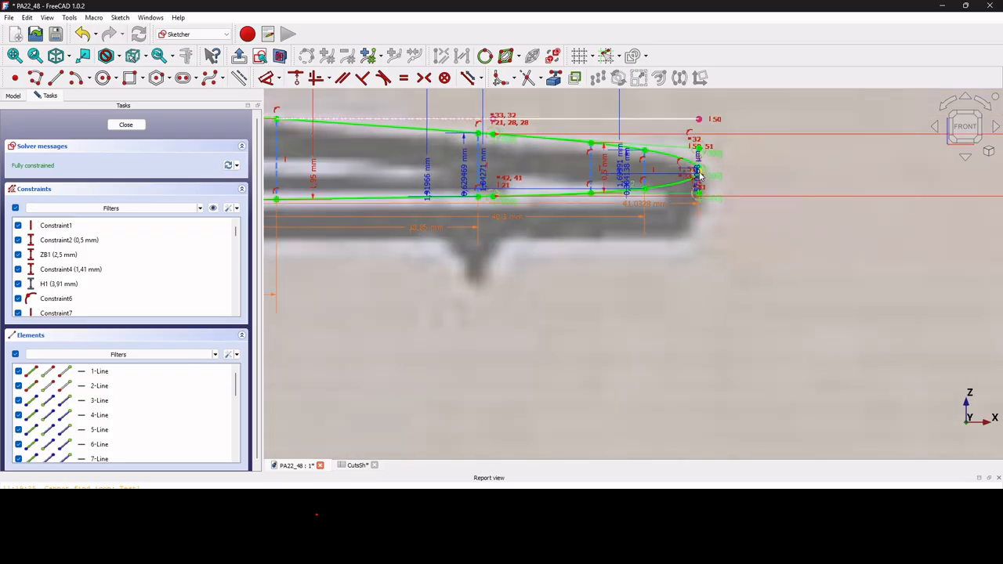
scroll(699, 176, "down", 2)
scroll(701, 177, "up", 8)
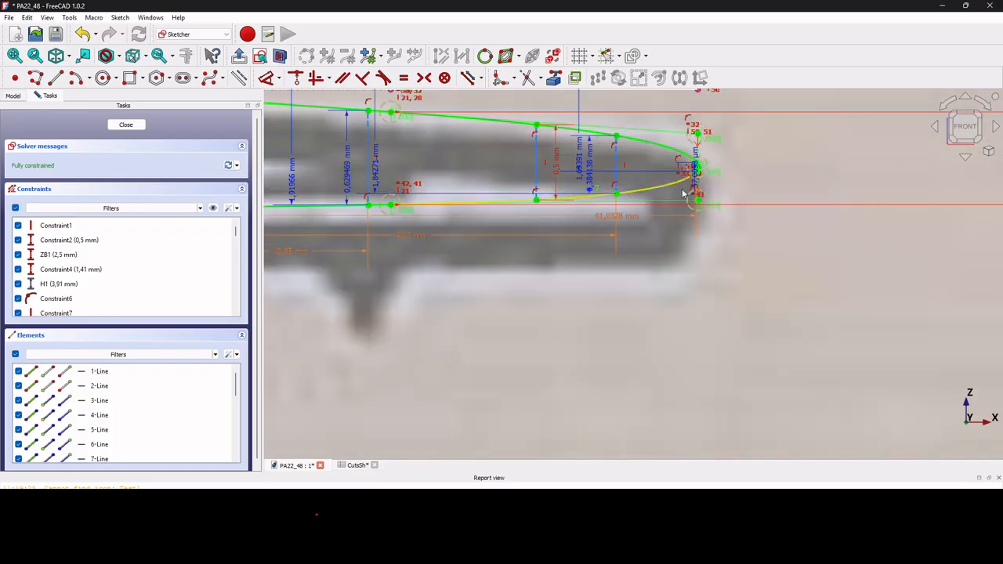
scroll(692, 193, "down", 4)
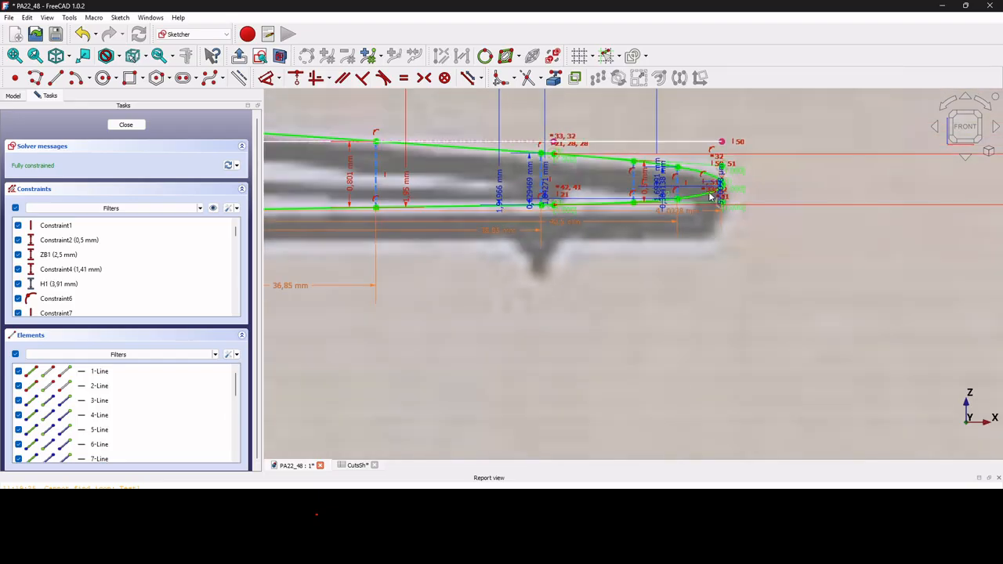
scroll(509, 212, "up", 3)
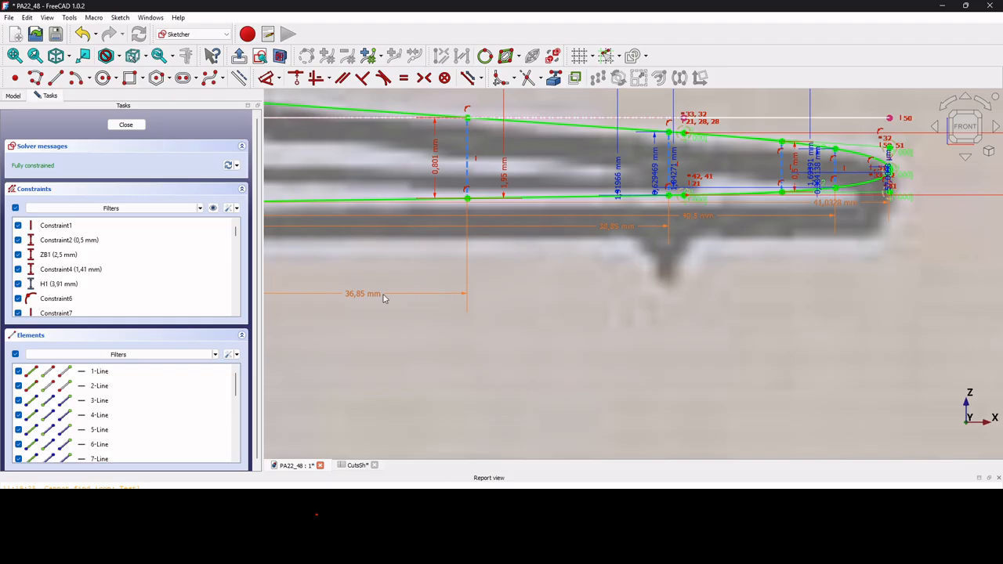
Name the 1,95 mm dimension ZB2 and the 0,801 mm dimension H2.
double_click(505, 170)
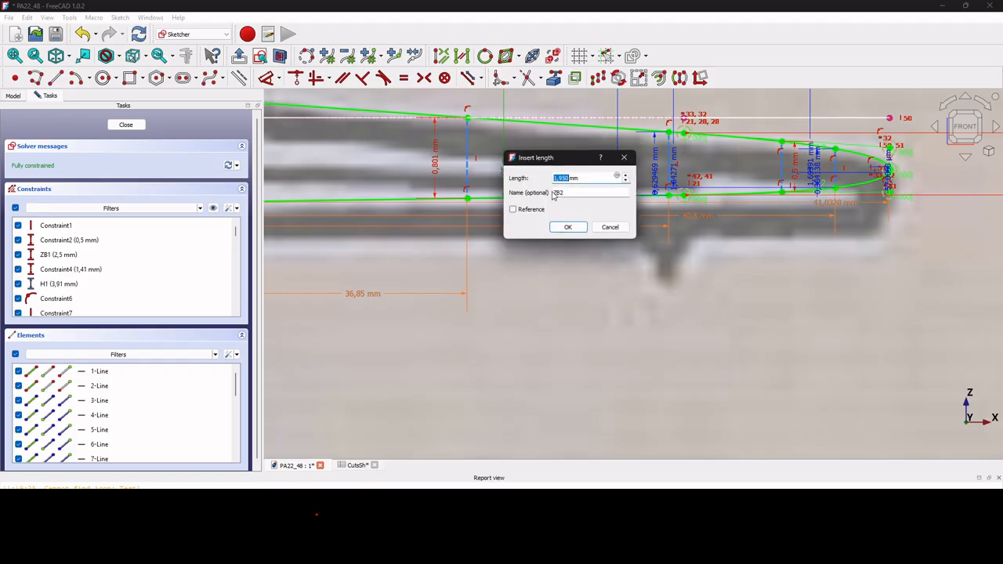
left_click(568, 227)
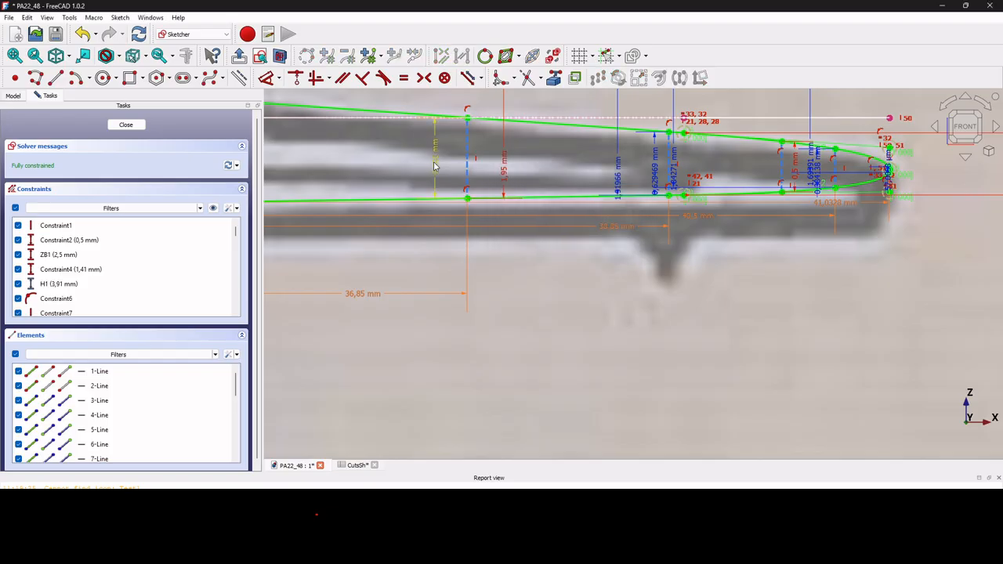
double_click(437, 162)
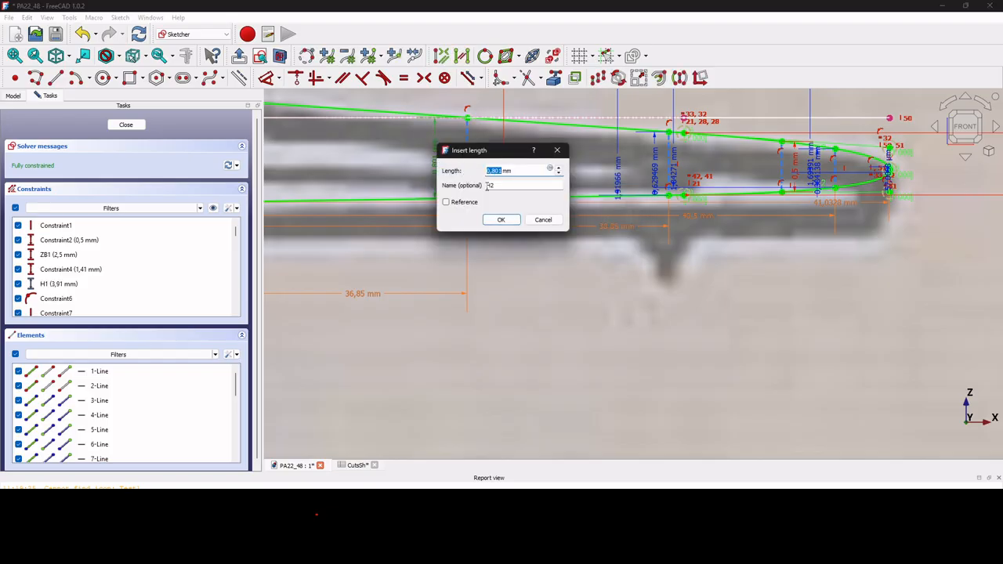
left_click(506, 222)
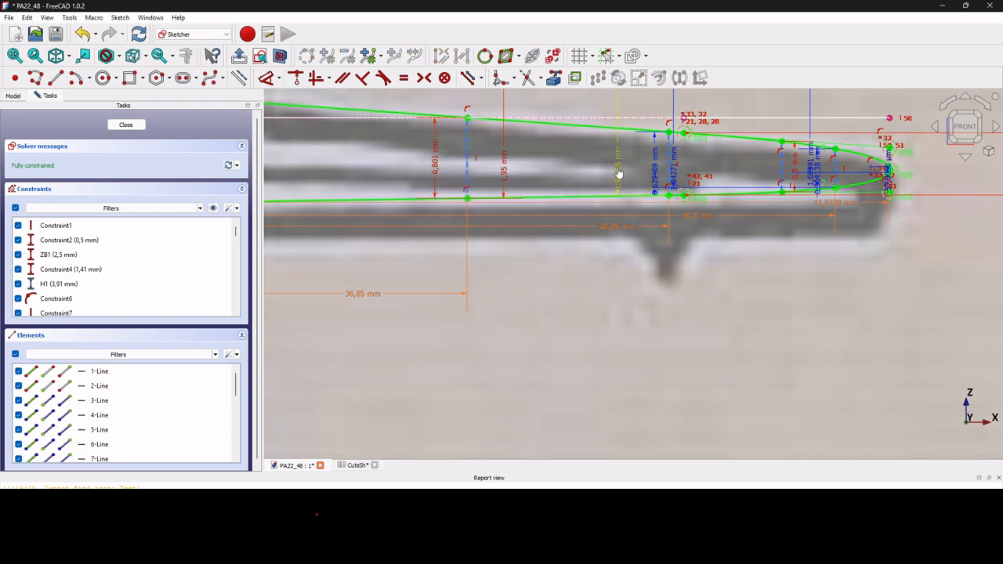
scroll(585, 263, "down", 3)
scroll(584, 263, "up", 4)
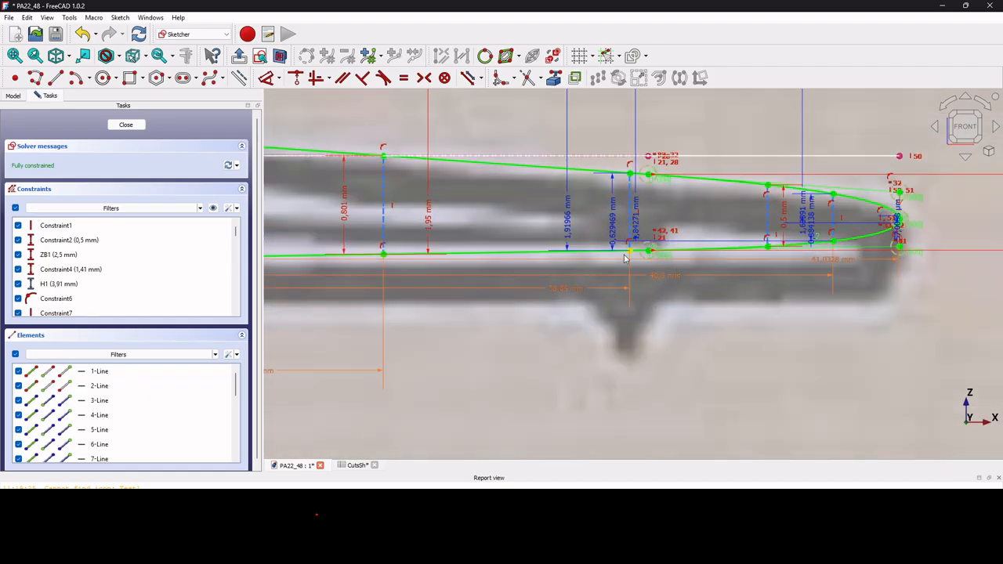
scroll(624, 258, "down", 1)
scroll(624, 258, "down", 8)
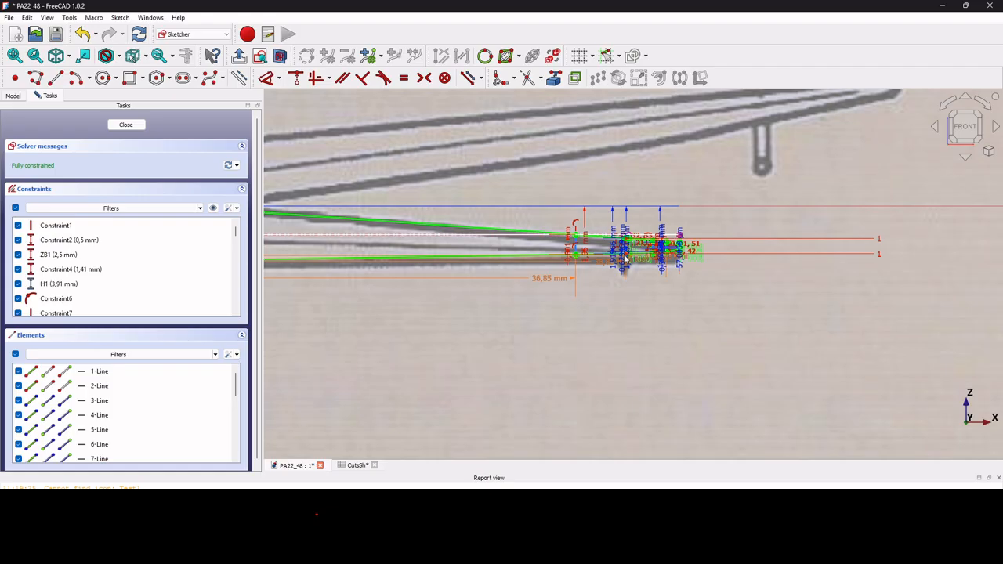
Close the sketch, switch to isometric view and hide BackWingXYShapeSk.
left_click(126, 125)
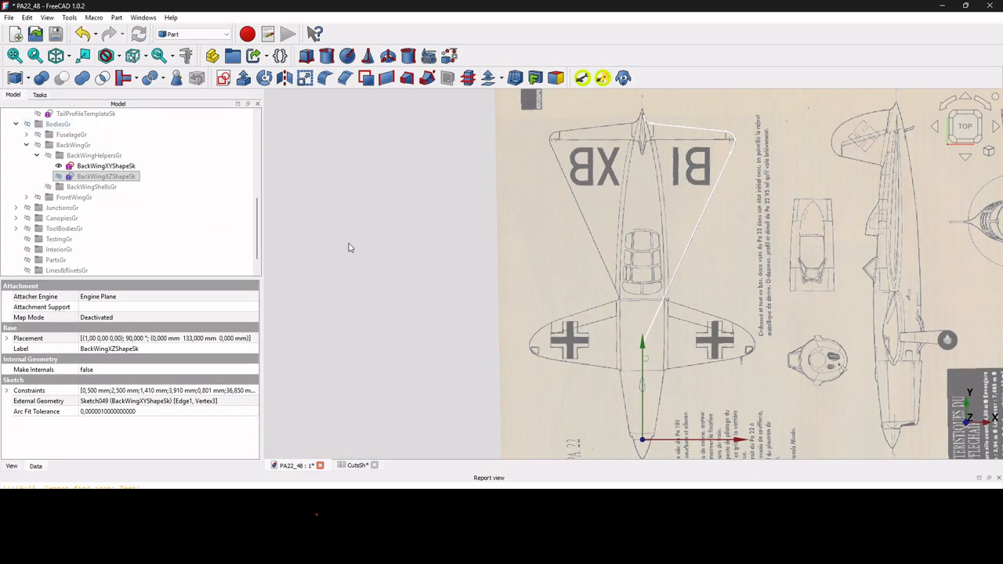
left_click(55, 56)
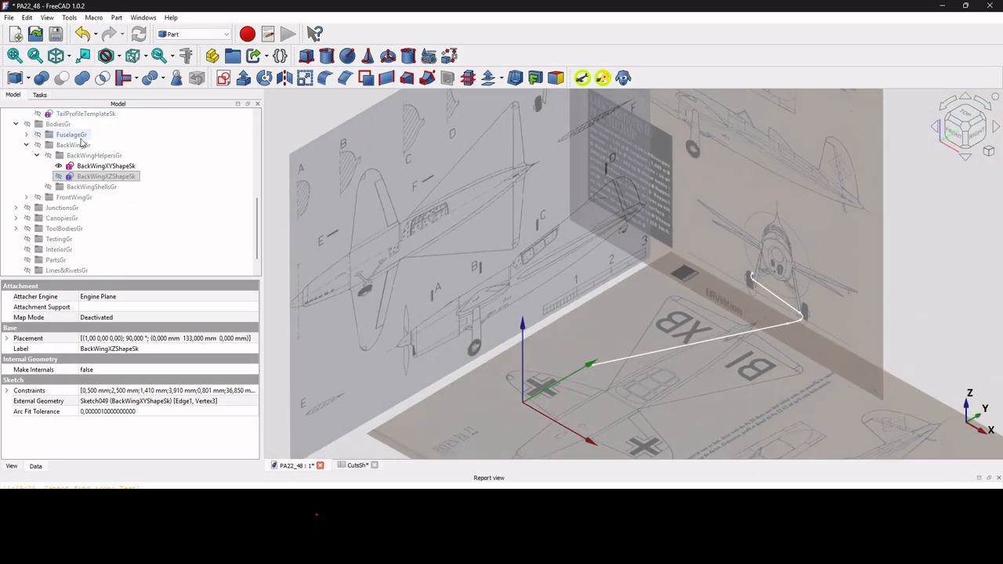
left_click(100, 167)
key("space")
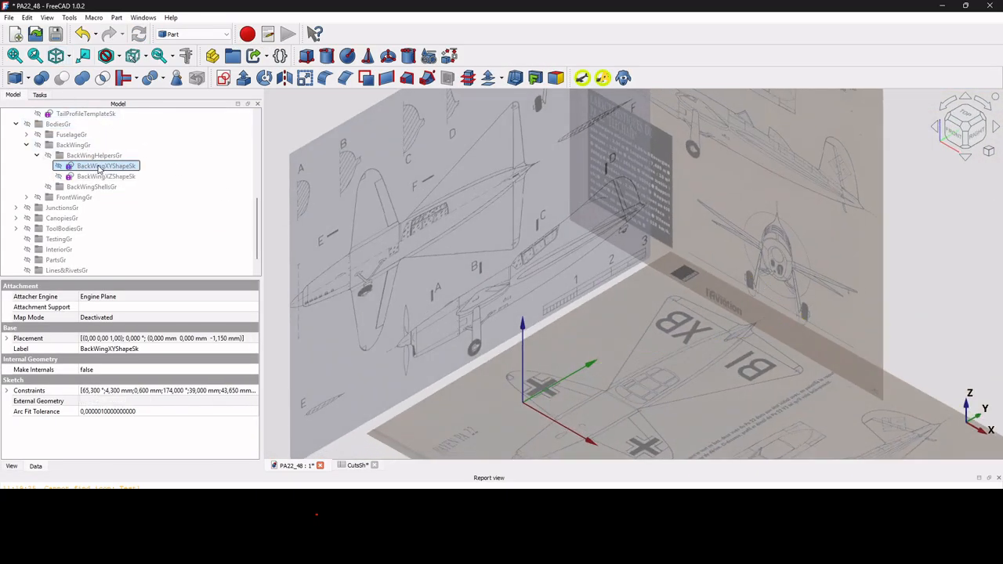
scroll(98, 164, "up", 3)
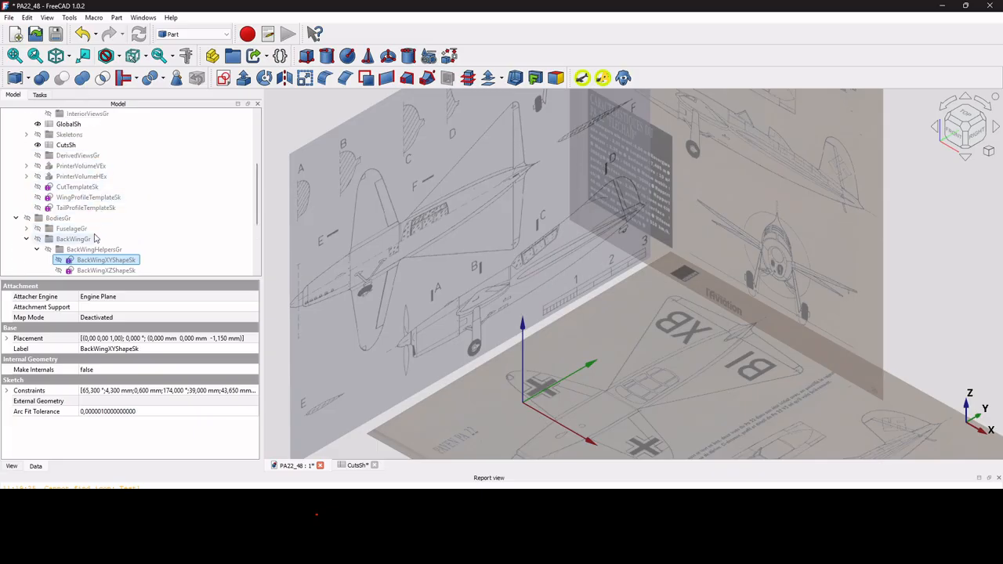
Briefly show WingProfileTemplateSk in 3D, then hide it again.
left_click(88, 199)
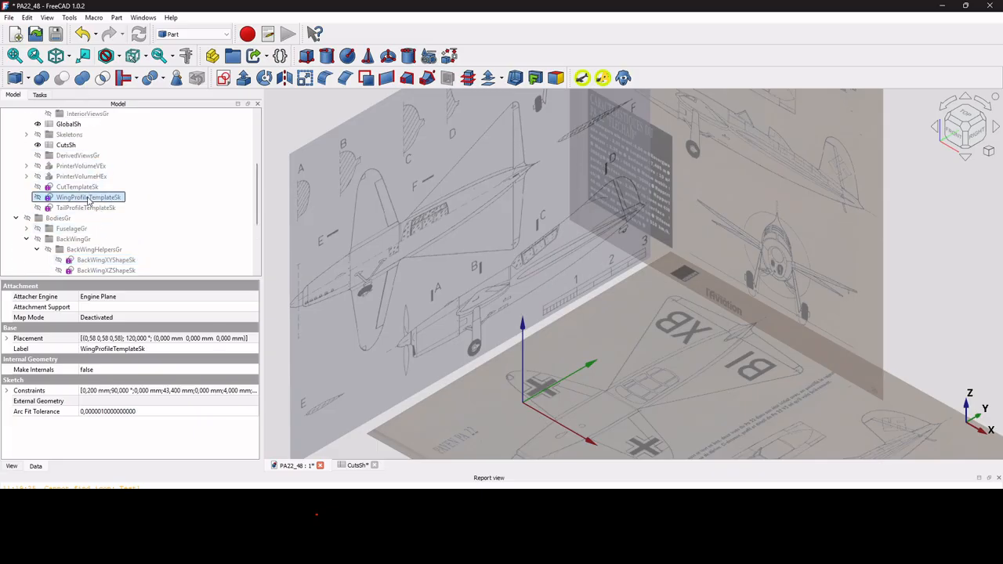
key("space")
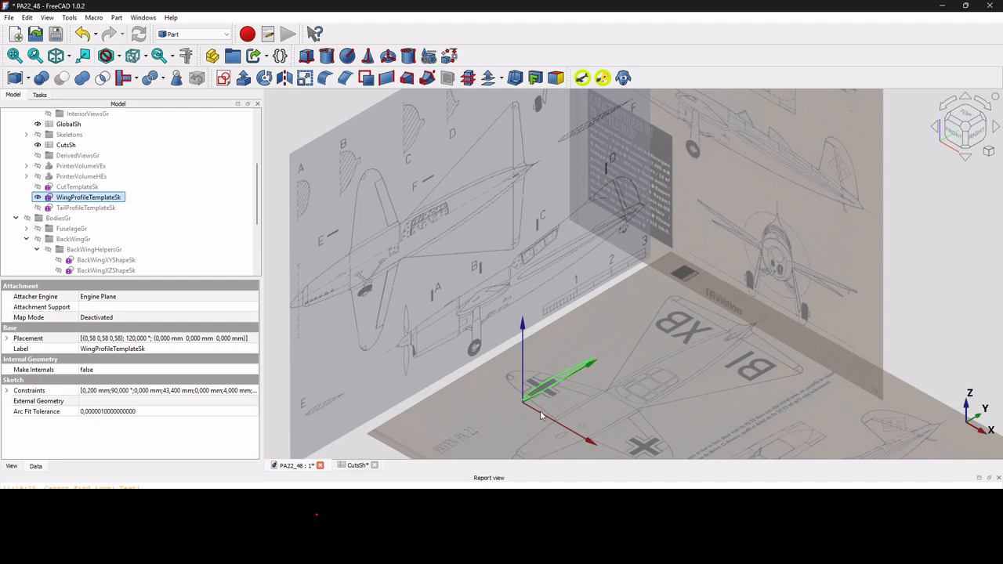
key("space")
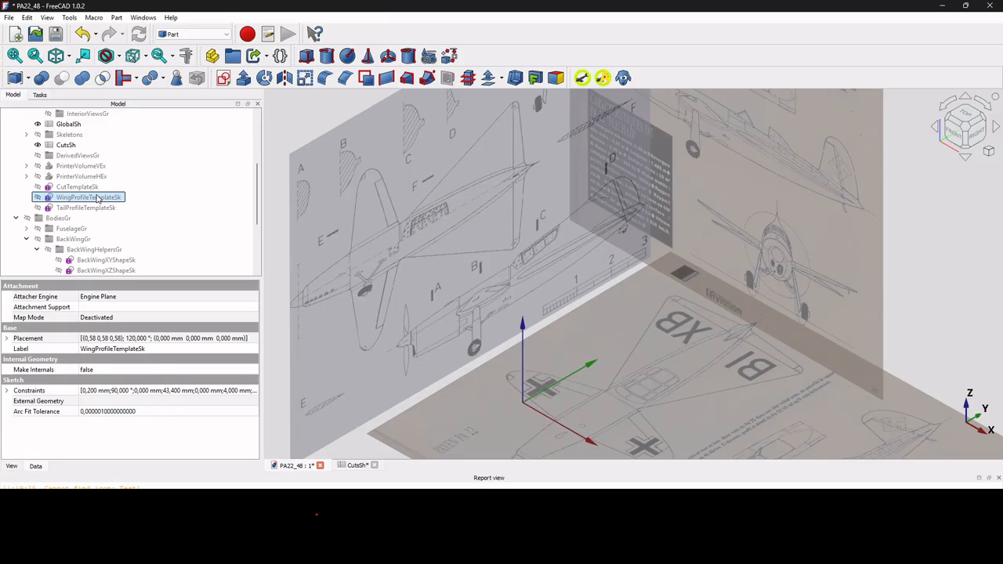
Copy and paste WingProfileTemplateSk into the tree without its GlobalSh dependency.
key("ctrl+e")
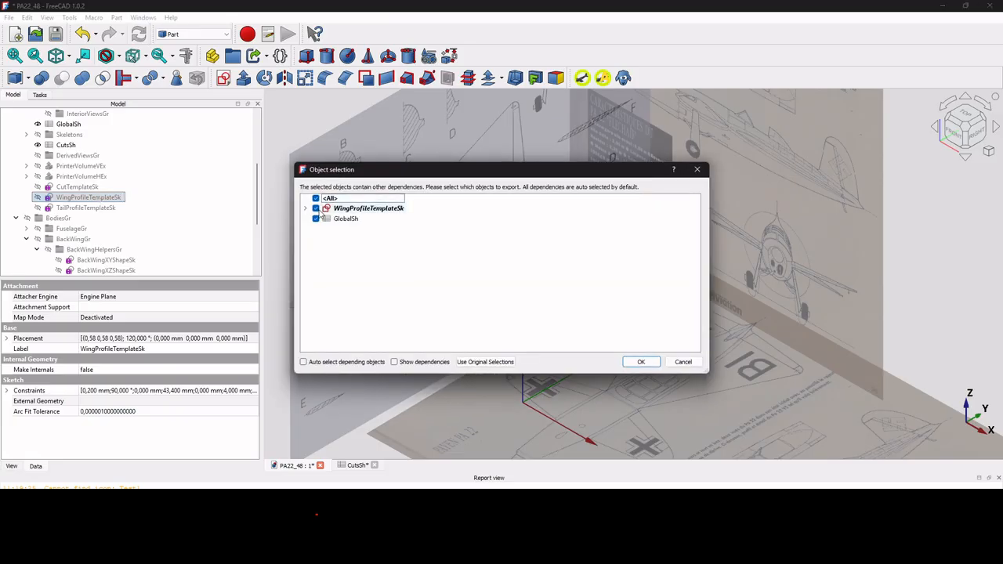
left_click(316, 219)
left_click(639, 362)
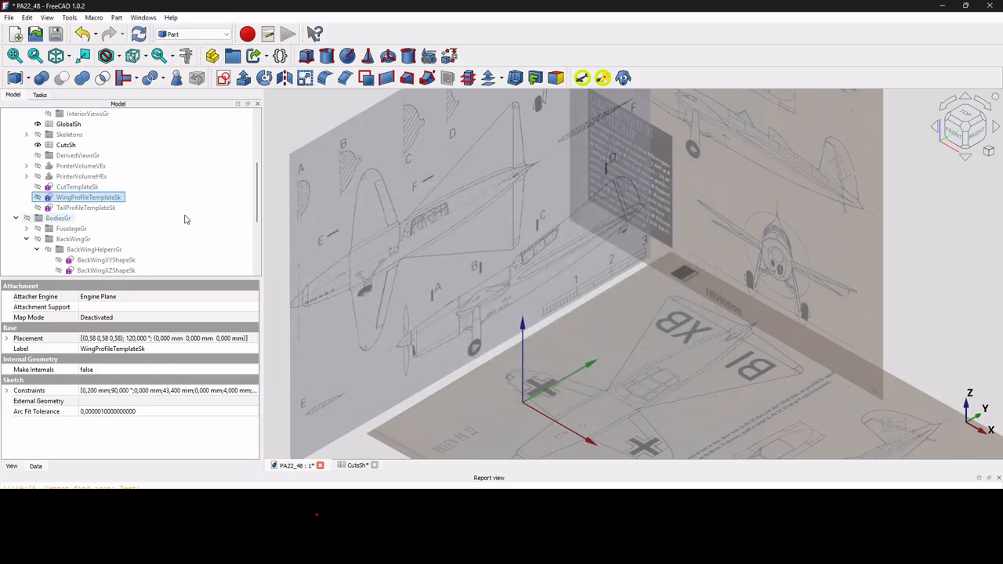
scroll(185, 219, "down", 4)
Rename the pasted copy to BackWingProfileSk and open it for sketch editing.
left_click(78, 270)
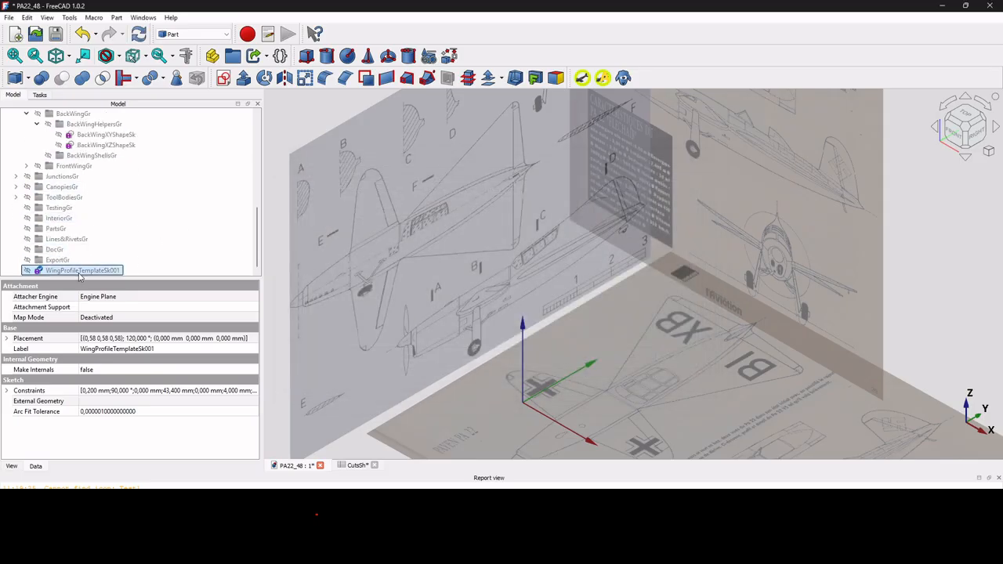
left_click(79, 271)
left_click(46, 270)
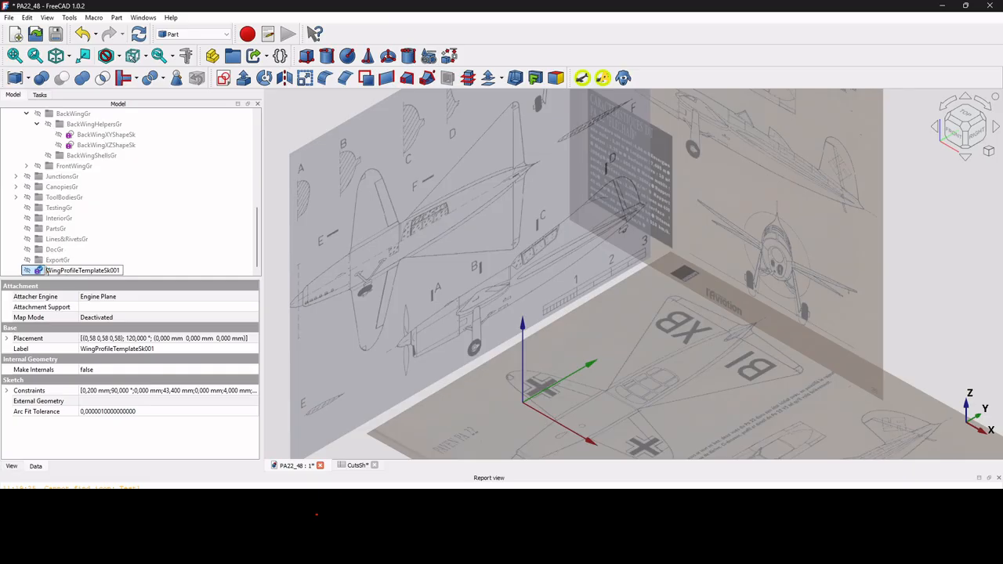
type("Back")
key("Delete")
key("Return")
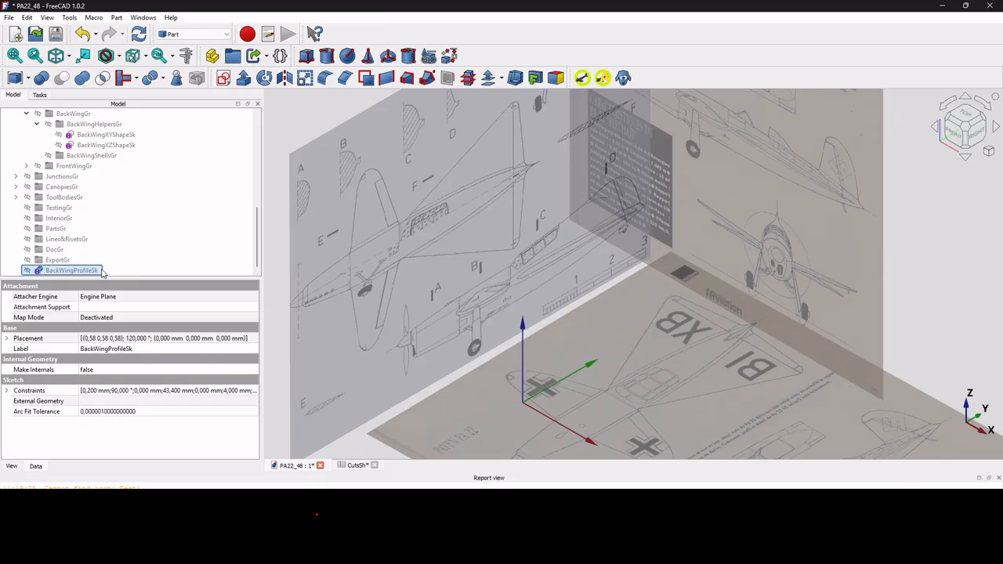
double_click(72, 270)
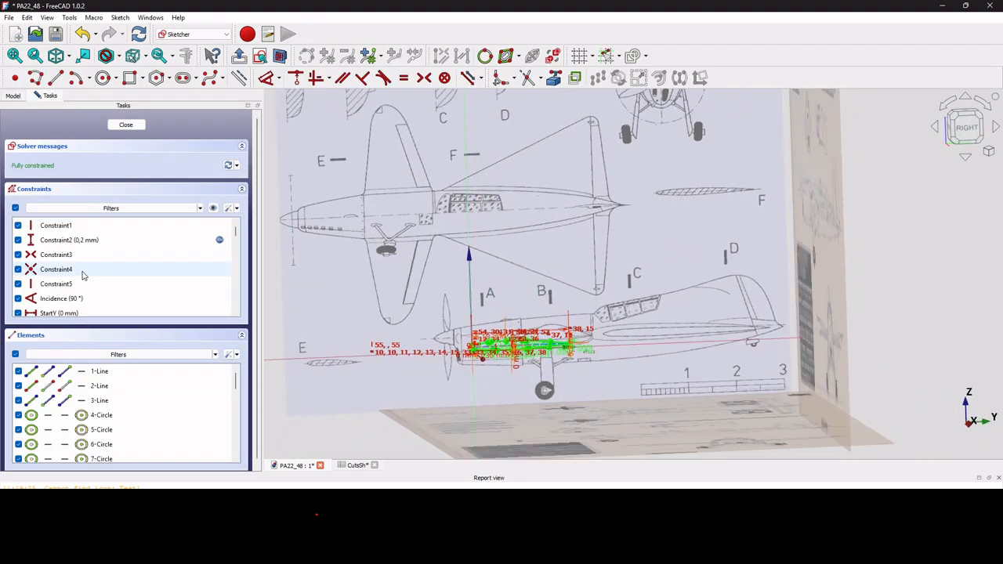
Turn the StartY and BottomZ 0 mm dimensions into reference-only dimensions, leaving 2 DoFs.
scroll(468, 366, "up", 5)
scroll(468, 366, "down", 4)
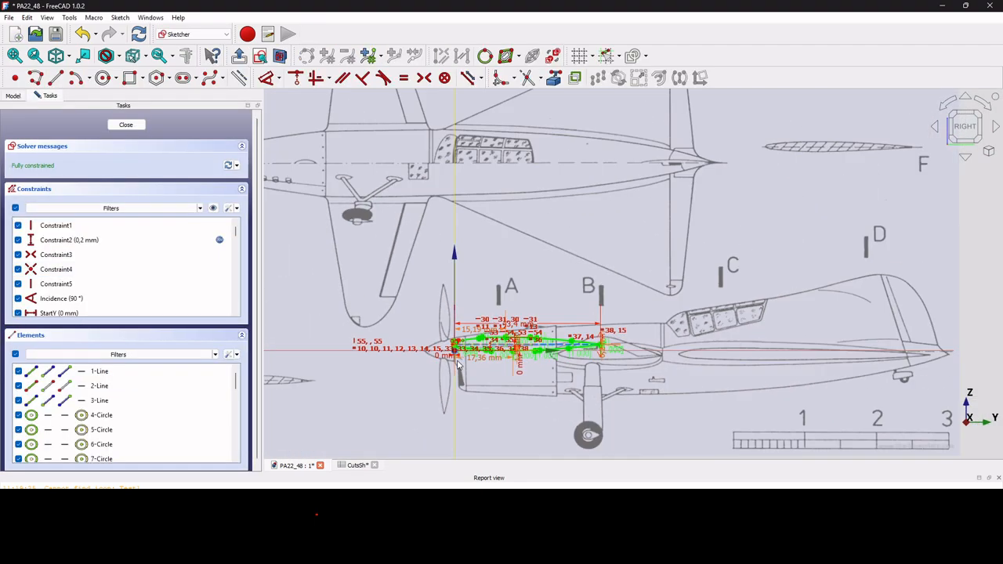
scroll(461, 373, "up", 5)
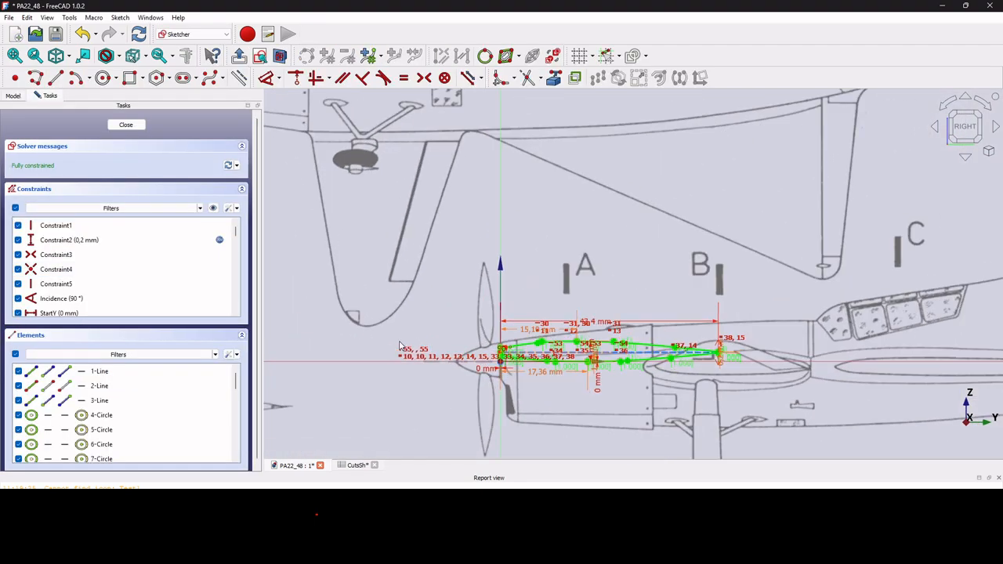
scroll(540, 374, "up", 3)
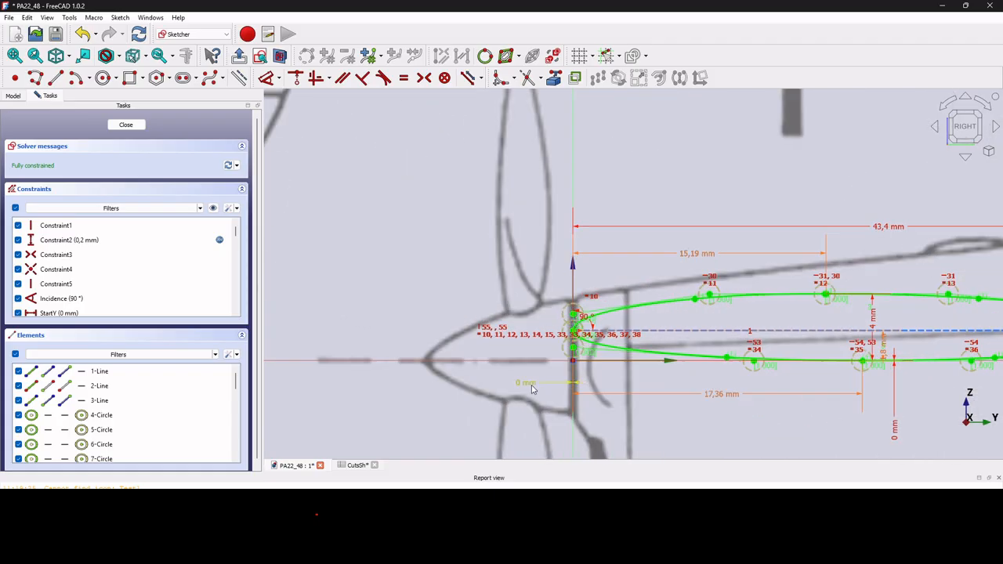
double_click(521, 383)
left_click(561, 432)
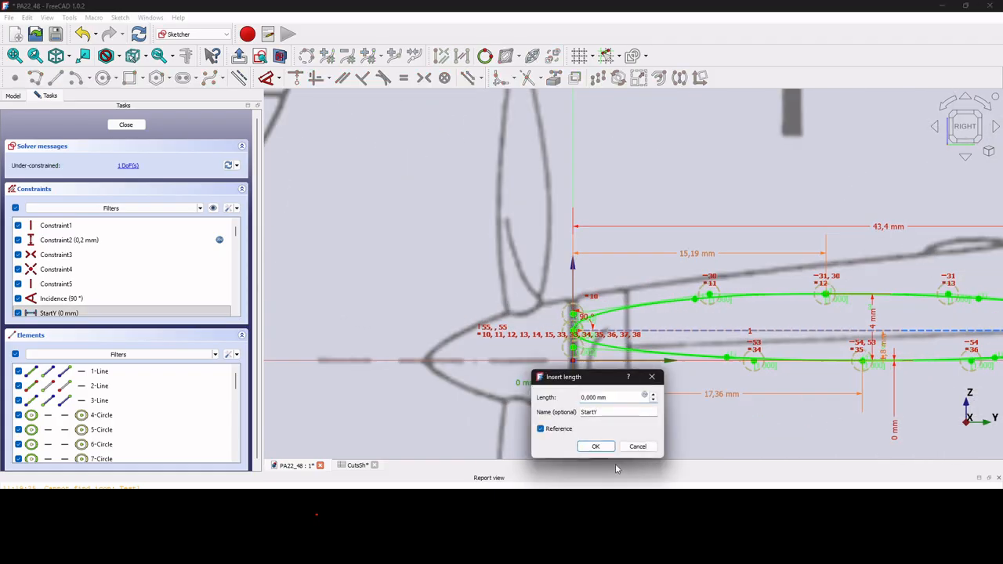
left_click(597, 446)
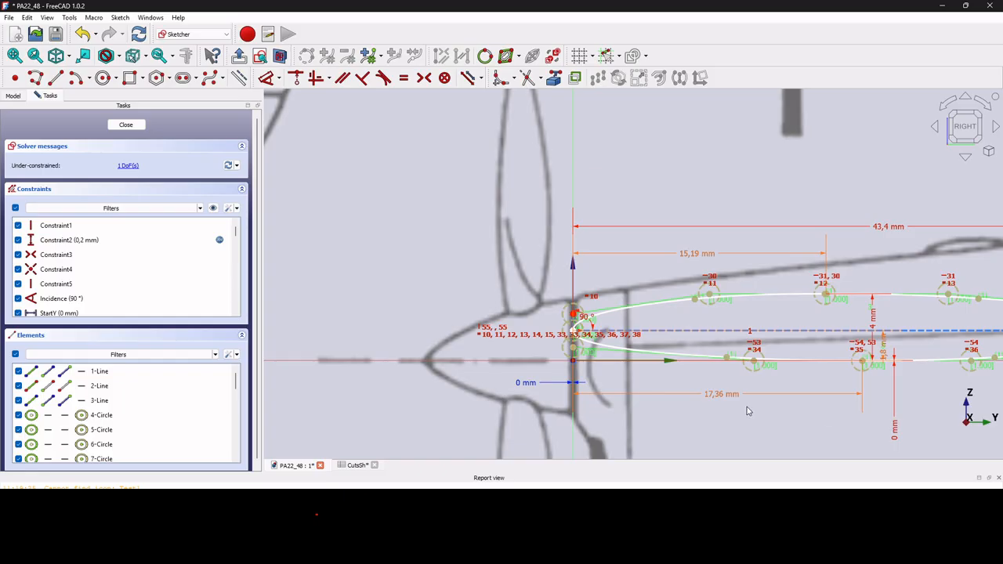
double_click(895, 427)
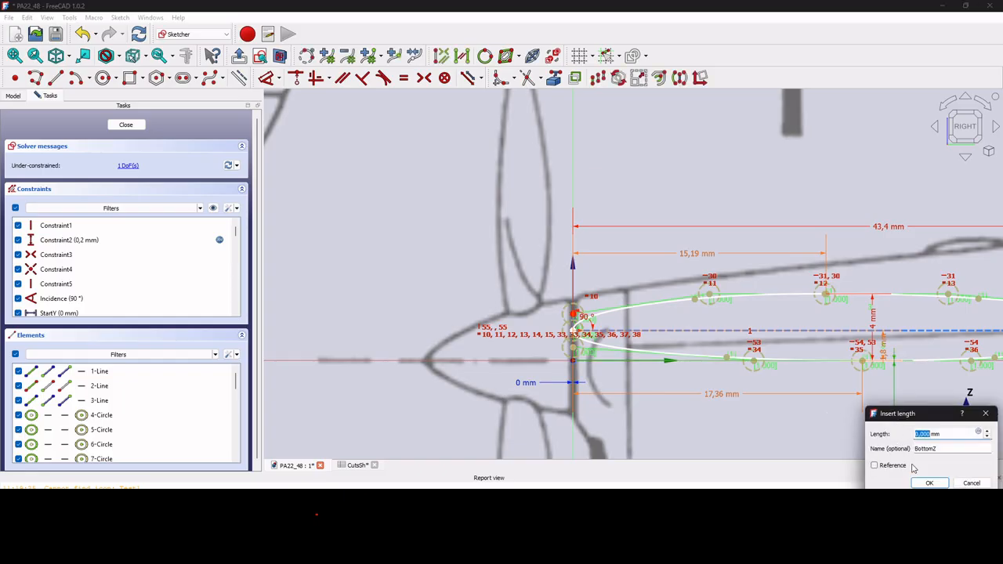
left_click(885, 468)
left_click(929, 482)
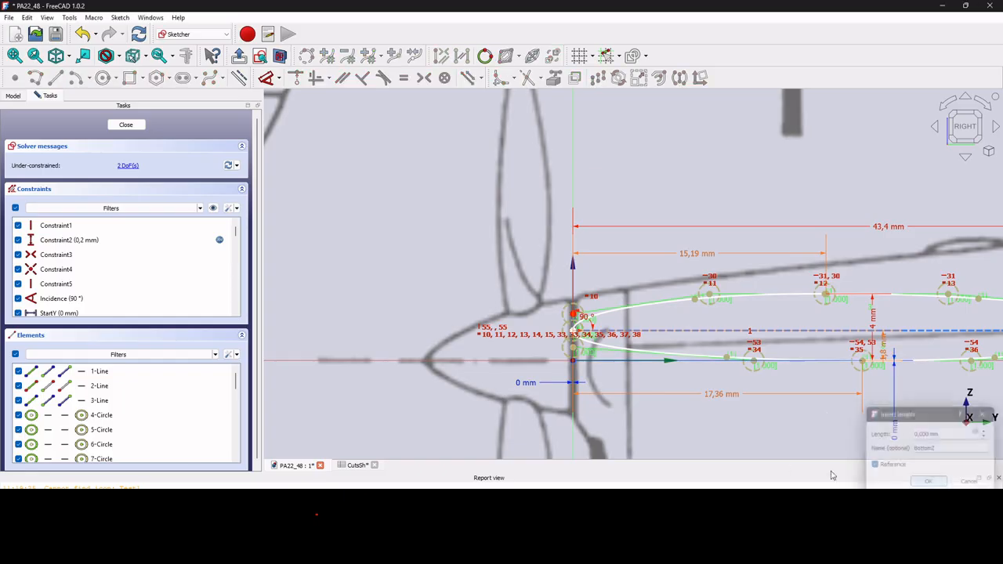
scroll(597, 451, "down", 2)
scroll(597, 451, "down", 3)
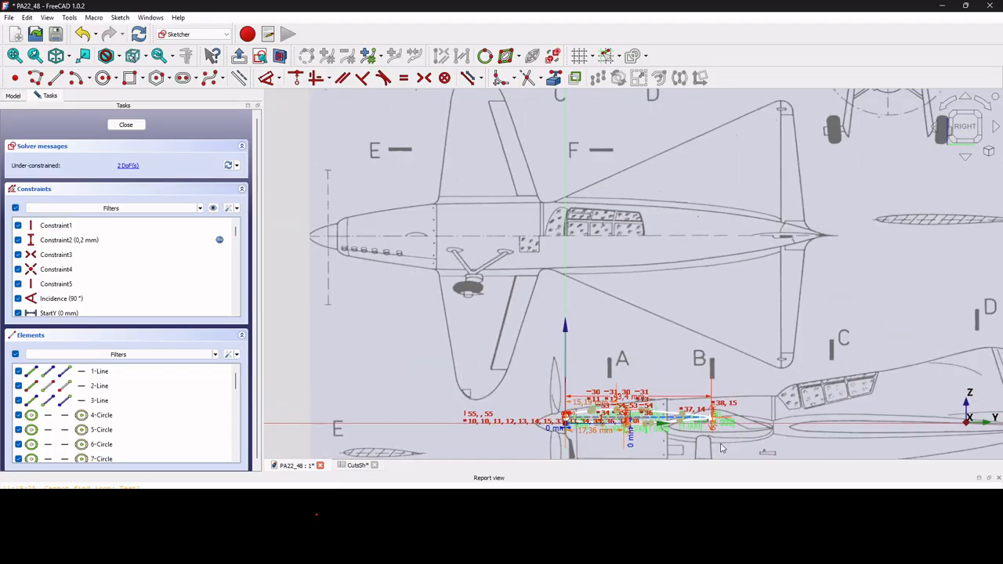
scroll(720, 447, "up", 1)
Drag the profile up and left onto the blueprint's tail airfoil section near letter F.
mouse_move(709, 421)
left_mouse_down()
mouse_move(819, 362)
mouse_move(986, 160)
mouse_move(997, 171)
left_mouse_up()
mouse_move(995, 167)
middle_mouse_down()
mouse_move(604, 229)
mouse_move(651, 220)
middle_mouse_up()
mouse_move(651, 220)
left_mouse_down()
mouse_move(469, 259)
mouse_move(662, 224)
mouse_move(736, 219)
mouse_move(745, 229)
left_mouse_up()
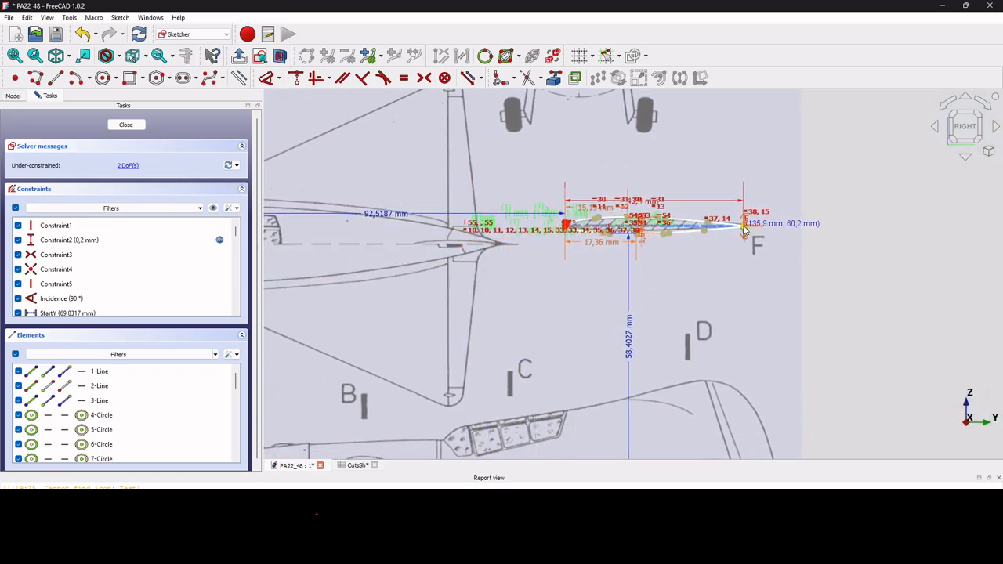
scroll(635, 245, "up", 5)
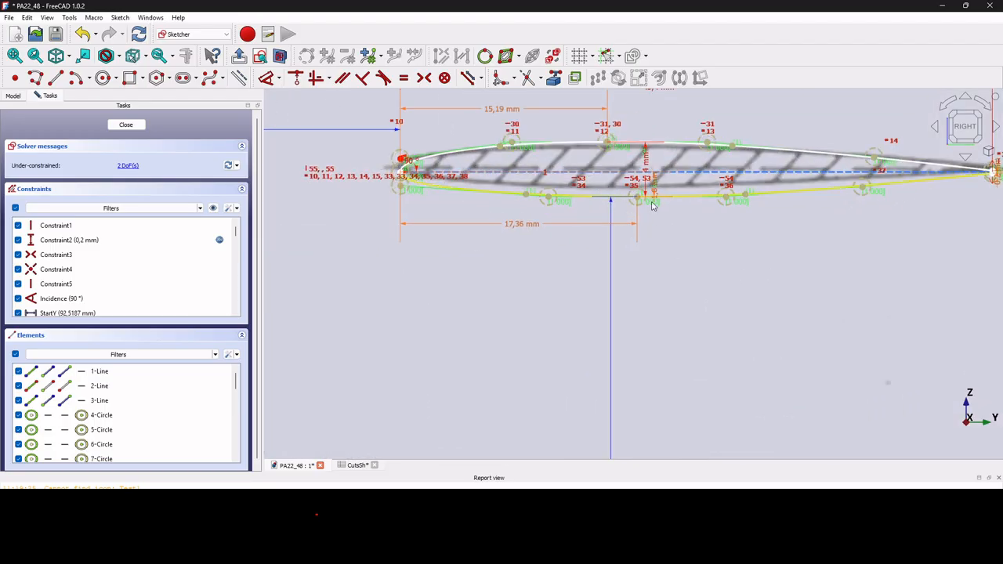
left_click_drag(638, 198, 637, 195)
Fine-tune the airfoil's position and leading edge until it matches the hatched drawn section.
scroll(640, 209, "down", 2)
left_click_drag(619, 435, 629, 242)
scroll(628, 243, "up", 5)
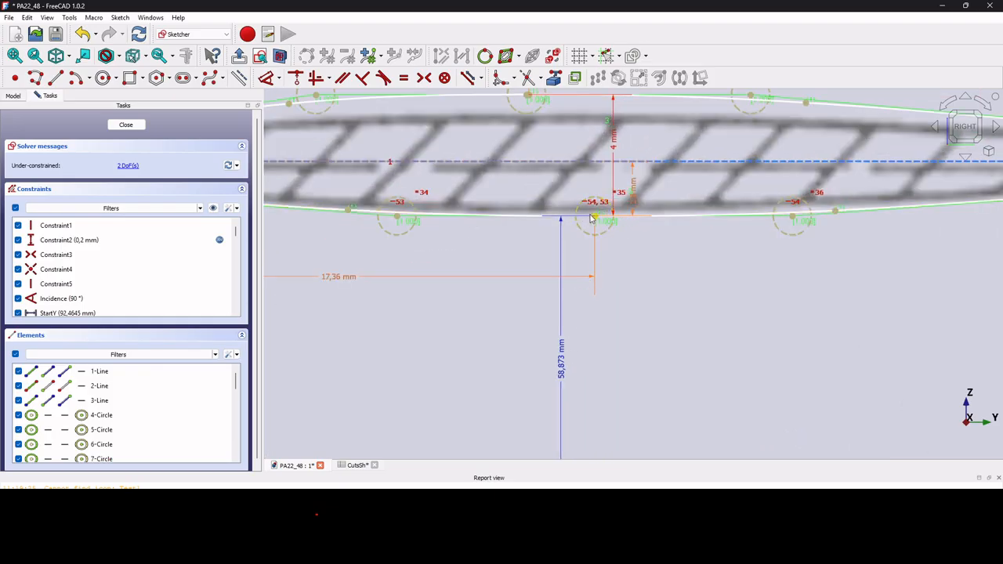
mouse_move(595, 217)
left_mouse_down()
mouse_move(601, 206)
mouse_move(607, 217)
left_mouse_up()
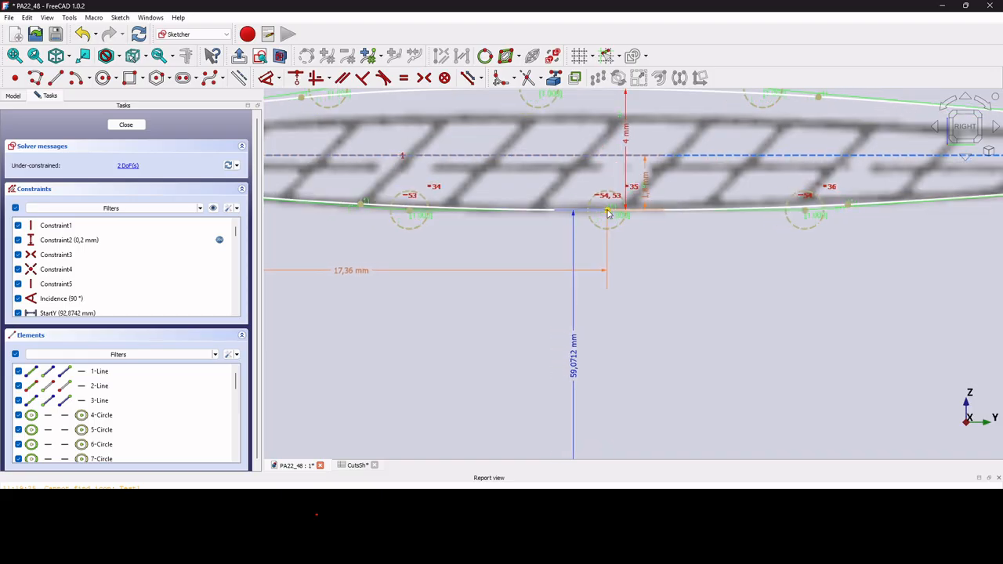
scroll(648, 240, "down", 3)
scroll(437, 213, "up", 2)
scroll(447, 202, "down", 6)
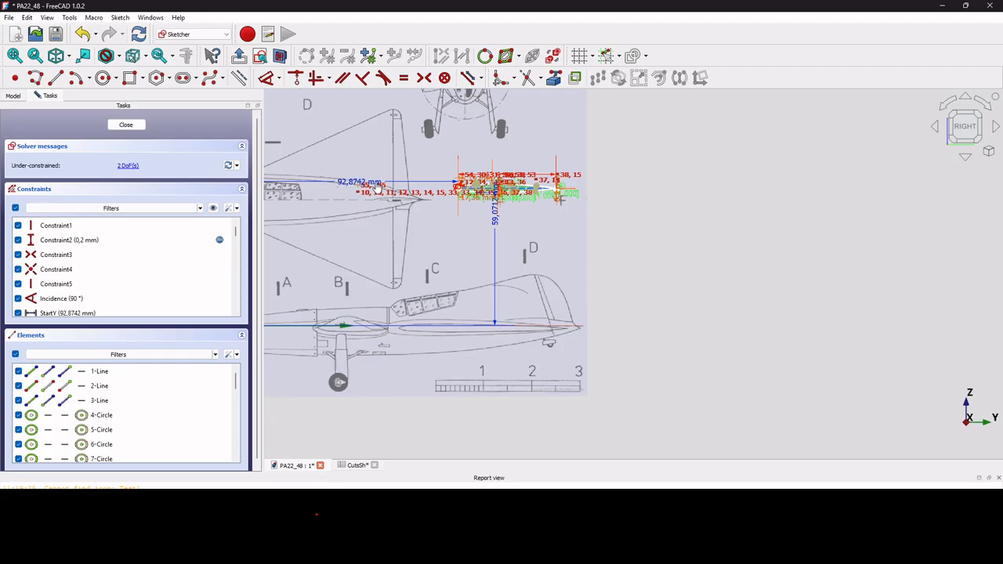
scroll(376, 190, "up", 4)
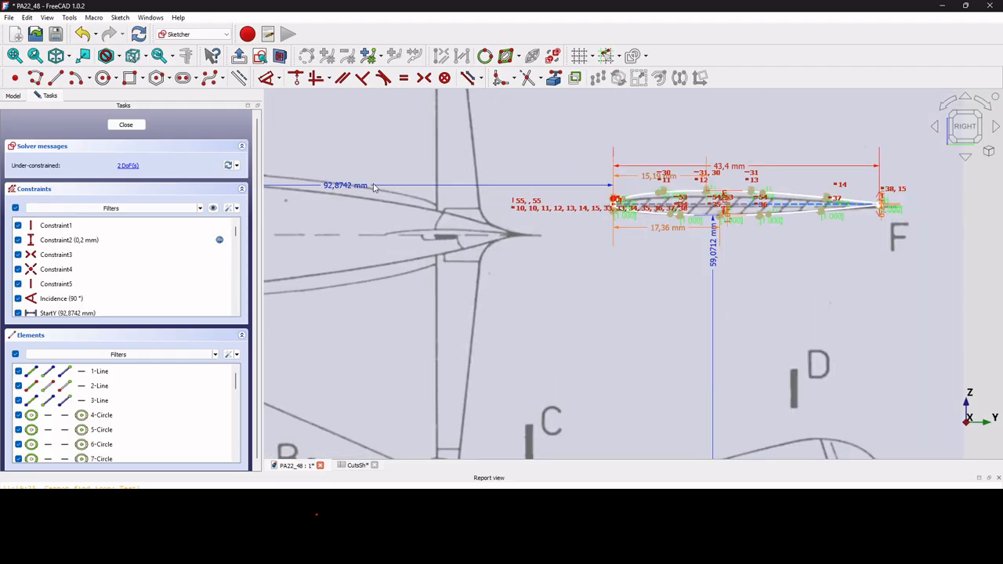
scroll(626, 266, "up", 2)
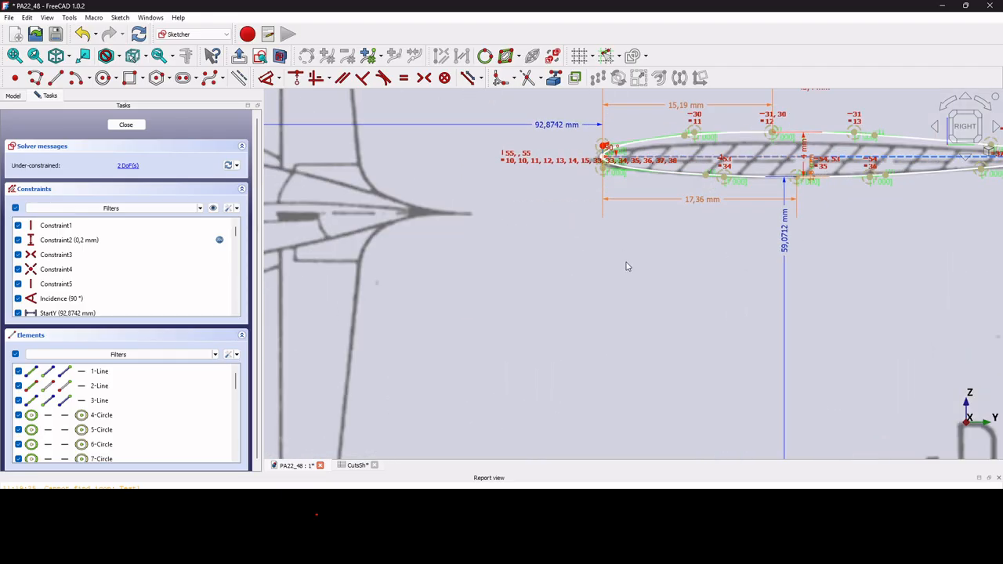
scroll(612, 180, "up", 3)
left_click_drag(612, 180, 604, 193)
Change the StartY dimension to 92,55 mm.
double_click(483, 103)
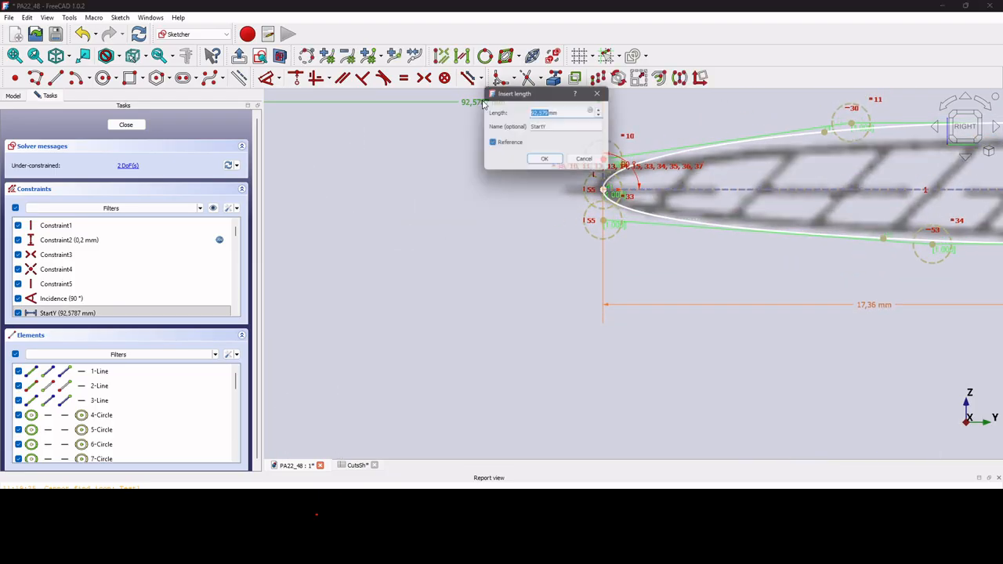
left_click_drag(545, 113, 552, 114)
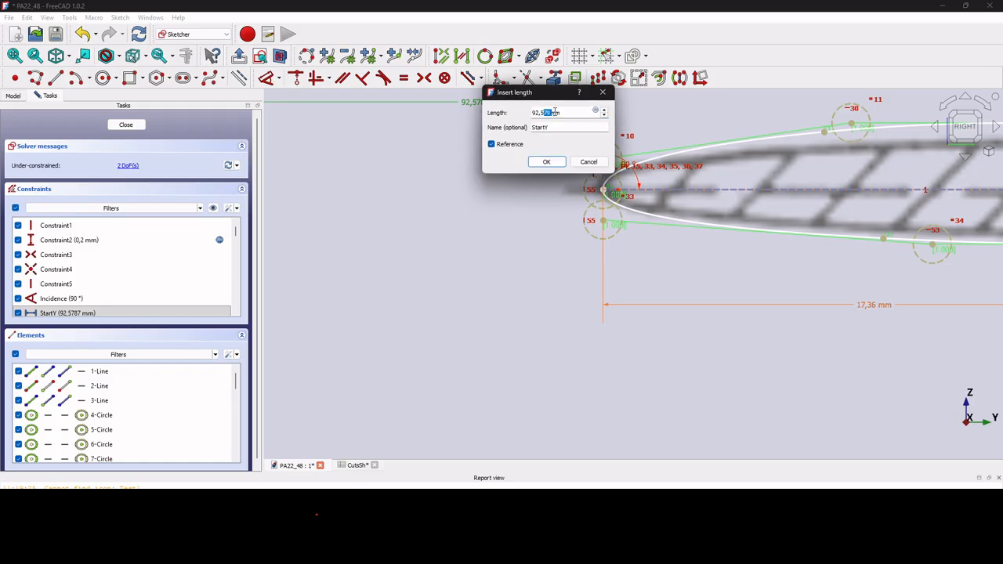
type("5")
key("Return")
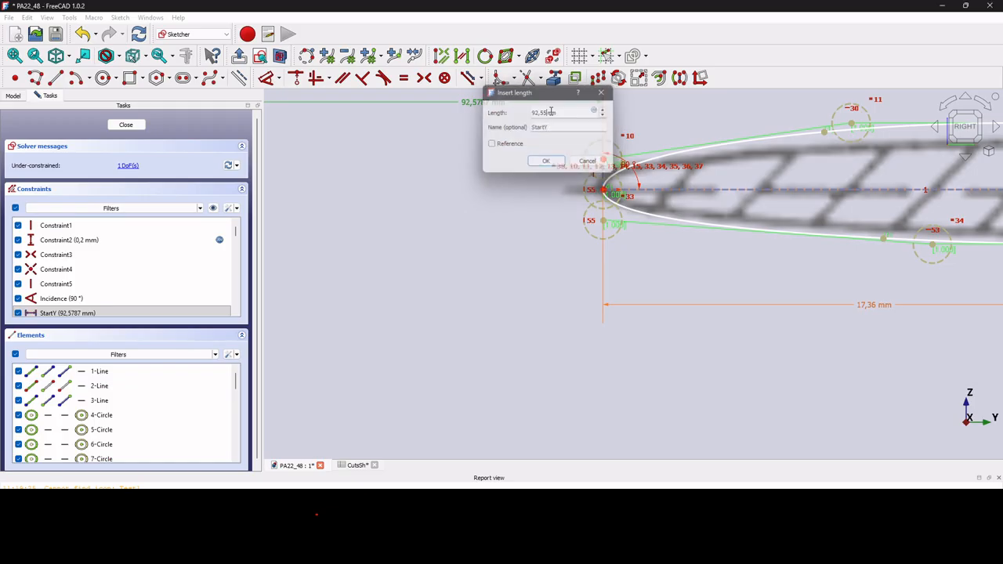
scroll(412, 240, "down", 5)
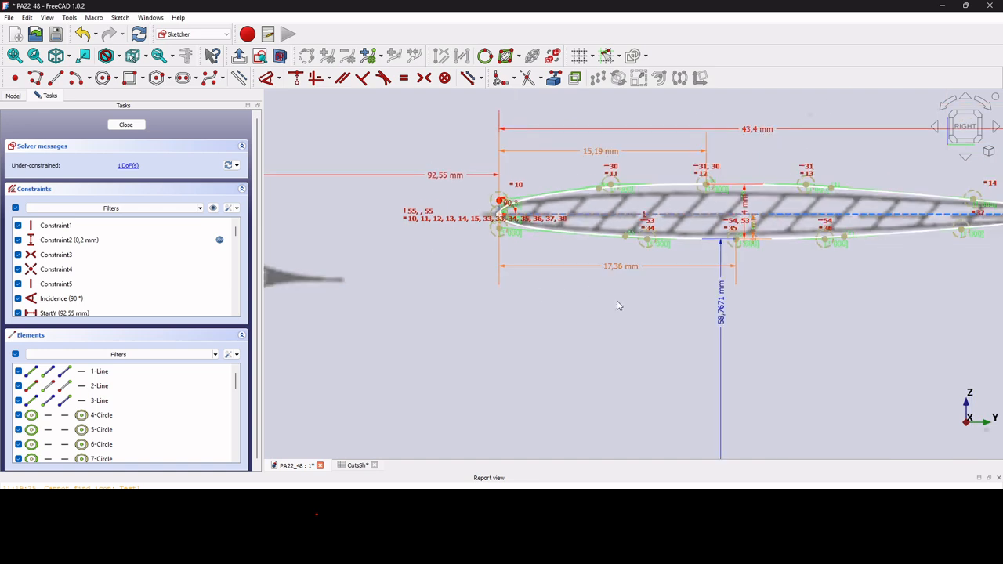
scroll(708, 340, "up", 1)
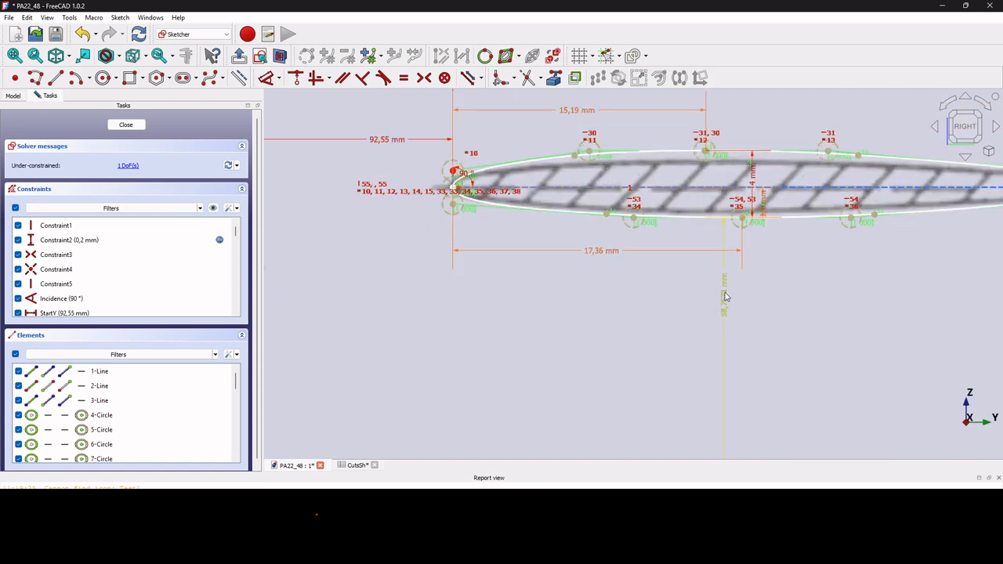
Make the 4 mm LocalH thickness dimension reference-only.
double_click(753, 176)
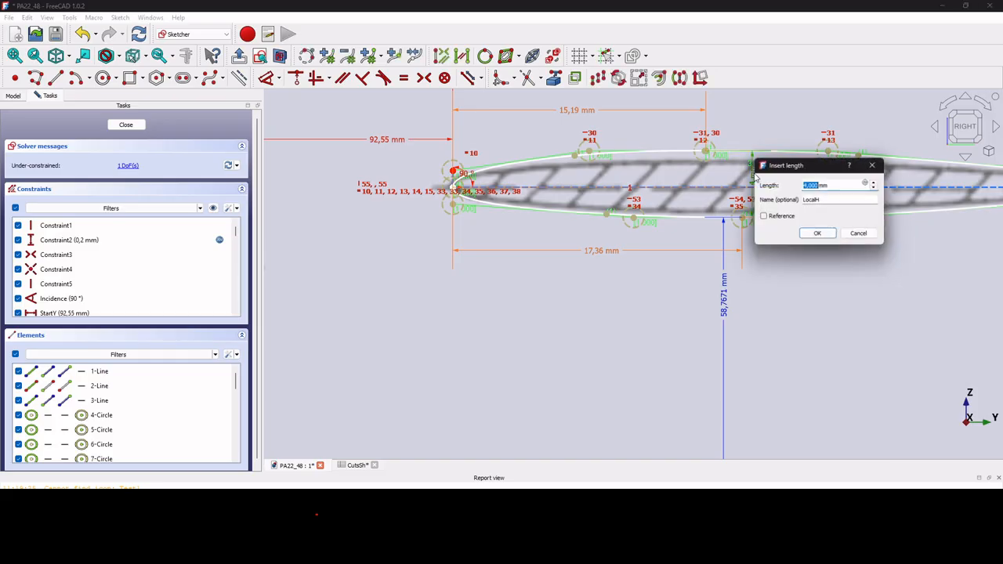
left_click(763, 217)
left_click(813, 234)
scroll(749, 219, "up", 5)
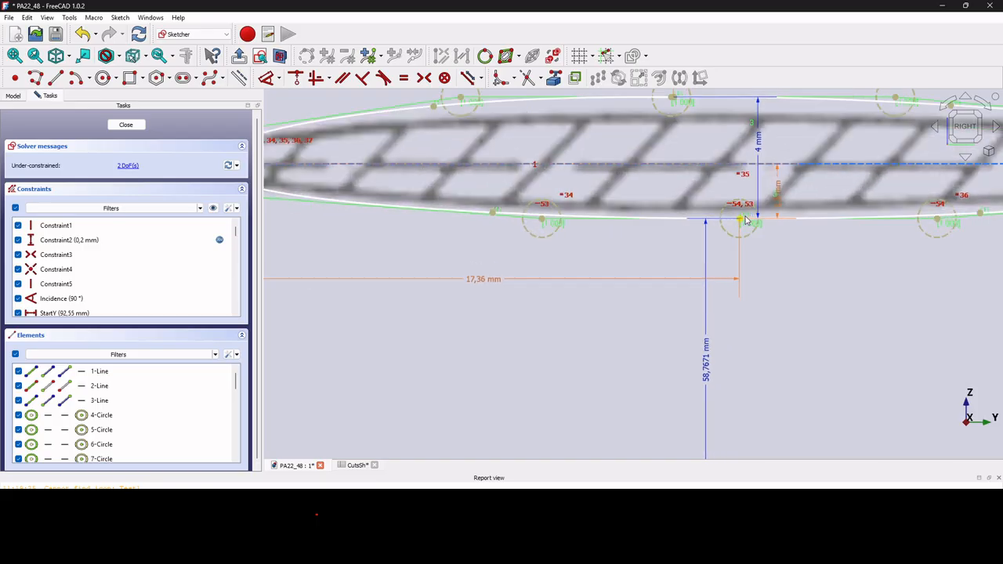
middle_click_drag(737, 223, 737, 206)
scroll(737, 205, "down", 5)
scroll(742, 216, "up", 2)
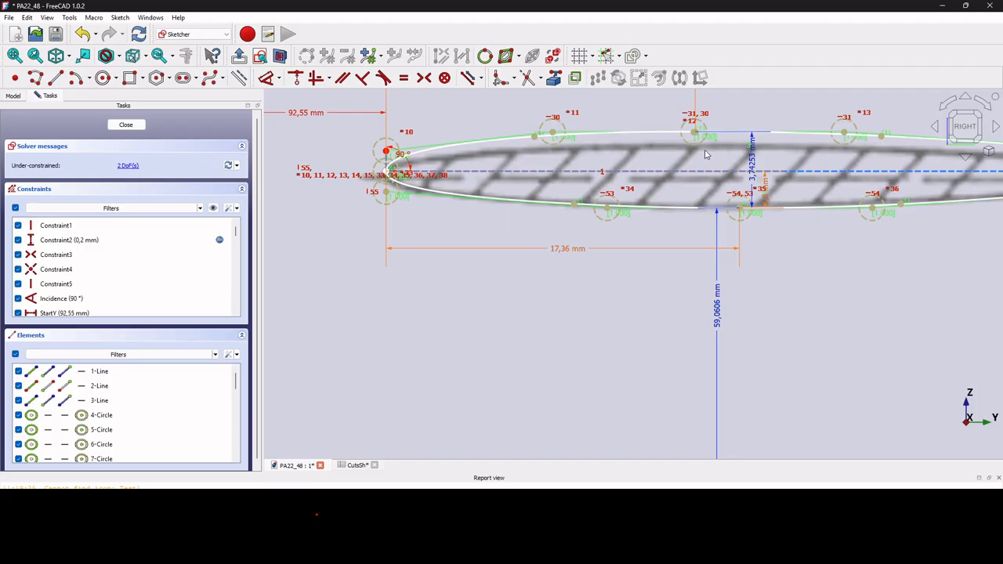
Set the Bottom2 dimension to 59,05 mm.
double_click(718, 314)
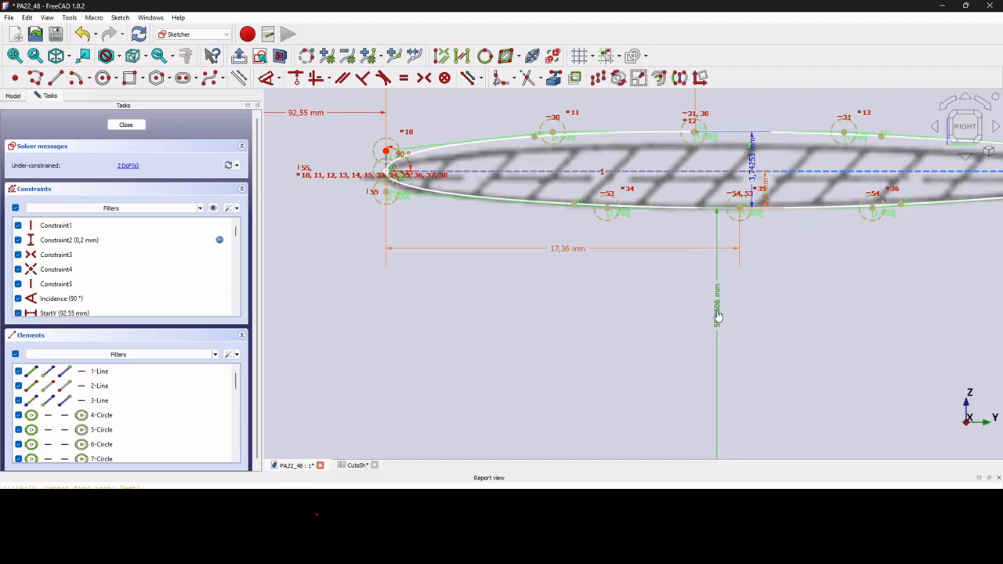
left_click(780, 322)
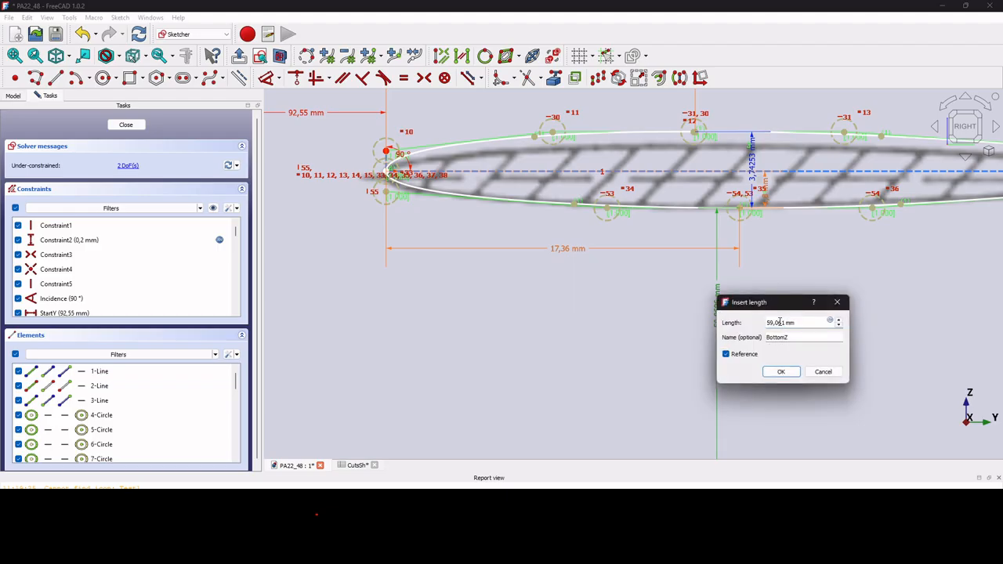
type("5")
key("Return")
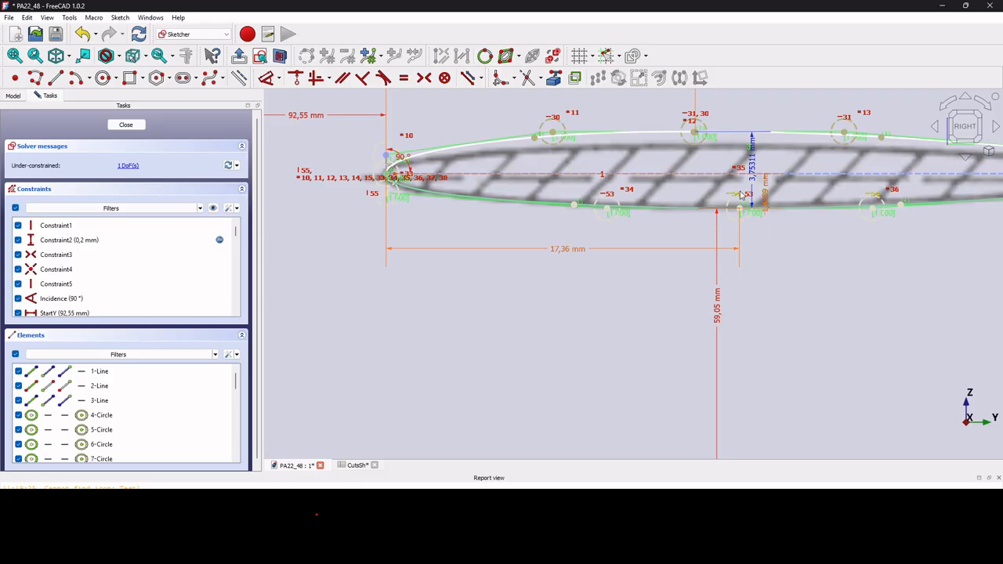
Thin the profile and make LocalH a driving 3,1 mm thickness dimension.
left_click_drag(693, 134, 693, 147)
left_click_drag(754, 181, 683, 186)
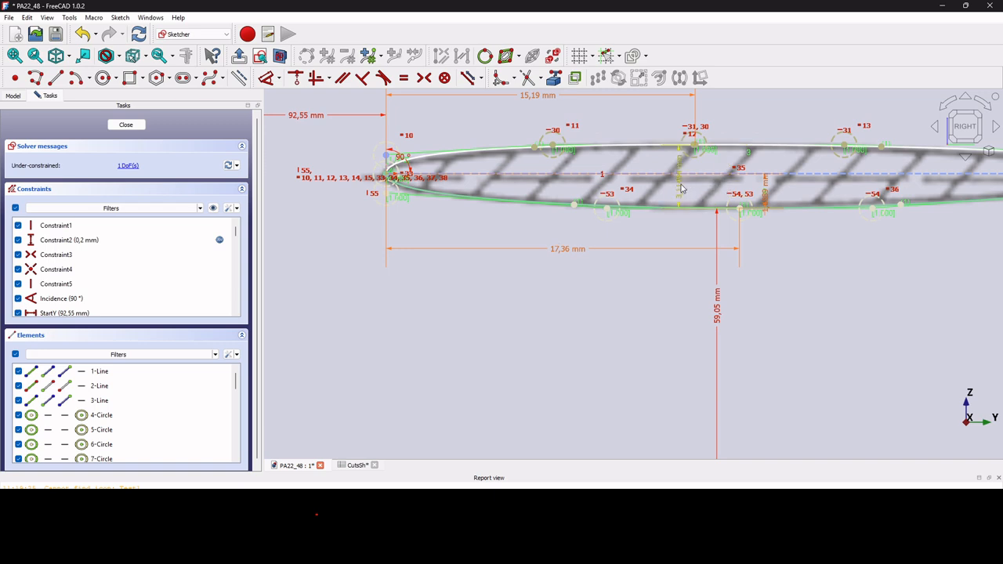
double_click(684, 186)
left_click(739, 197)
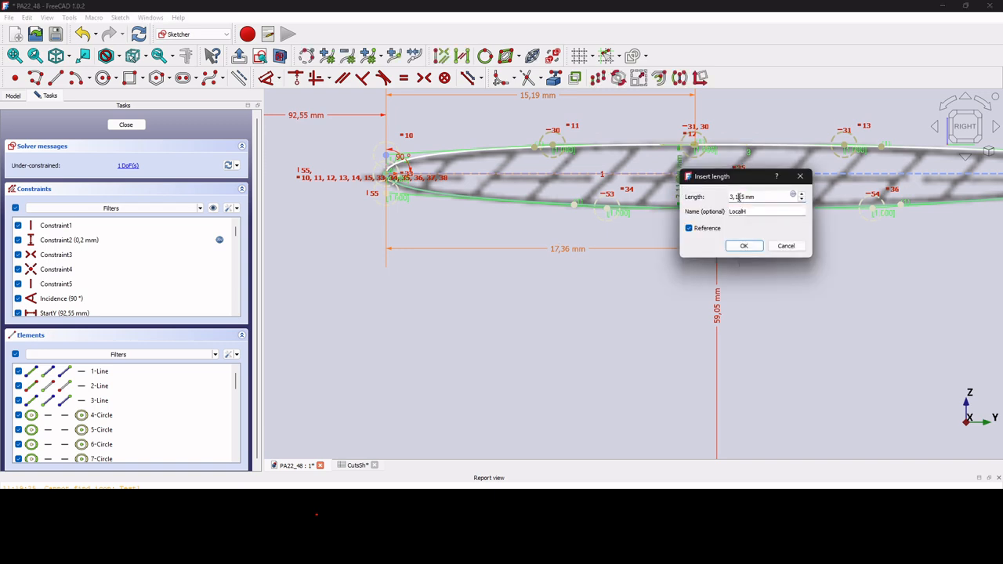
type("0")
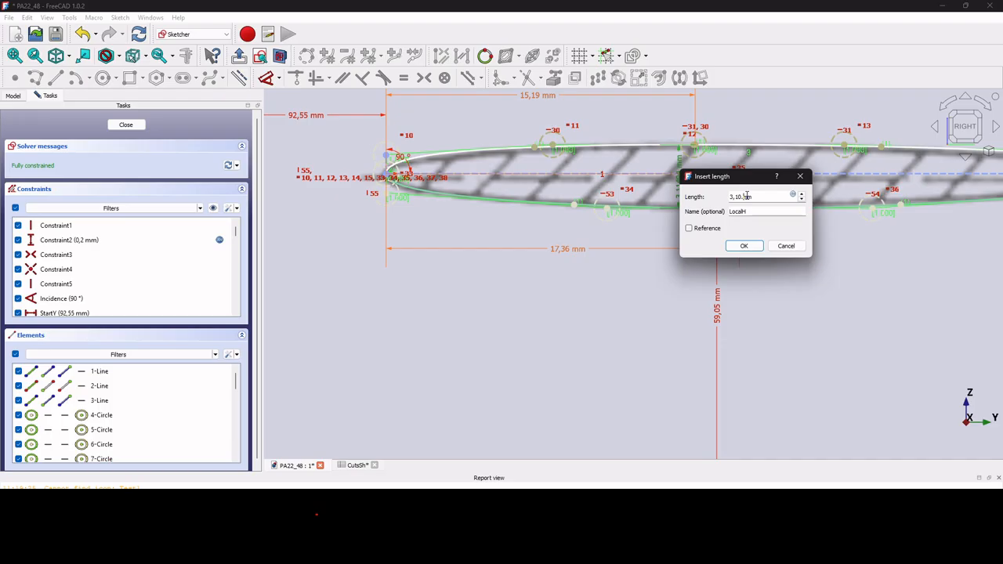
left_click(744, 246)
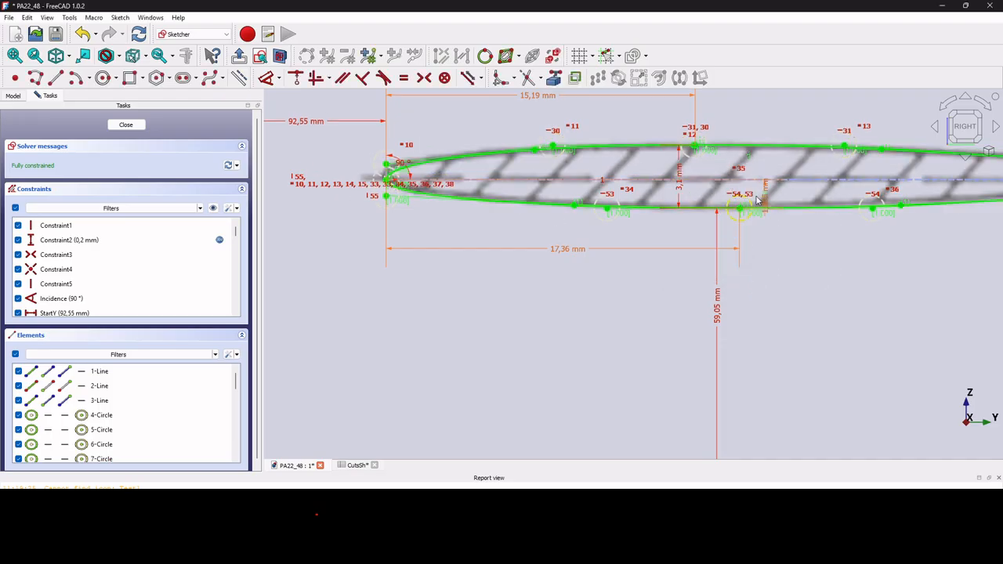
Add a ZB length on the lower curve bound to LocalH * 0.5 (1,55 mm).
left_click(760, 200)
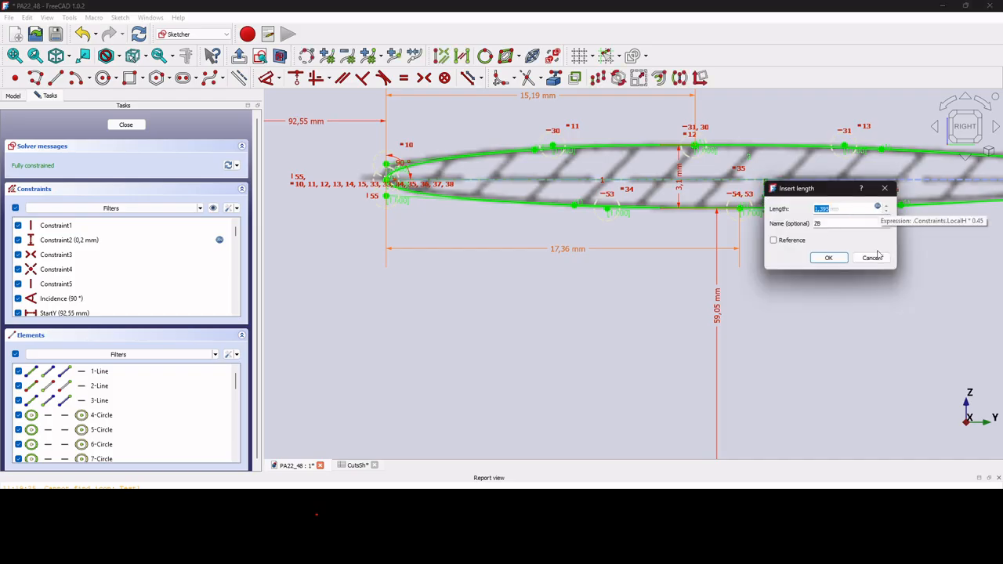
left_click(877, 209)
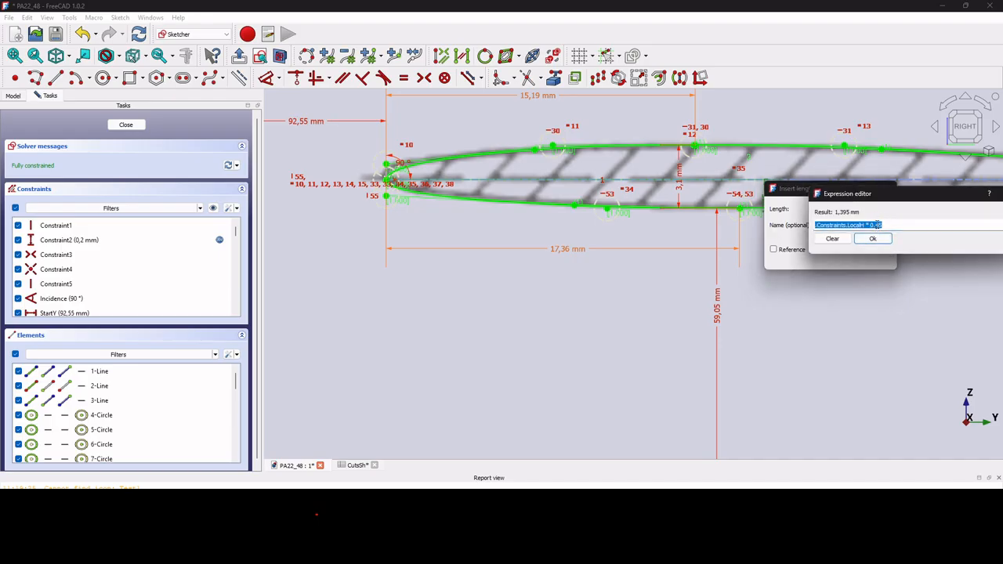
left_click(877, 225)
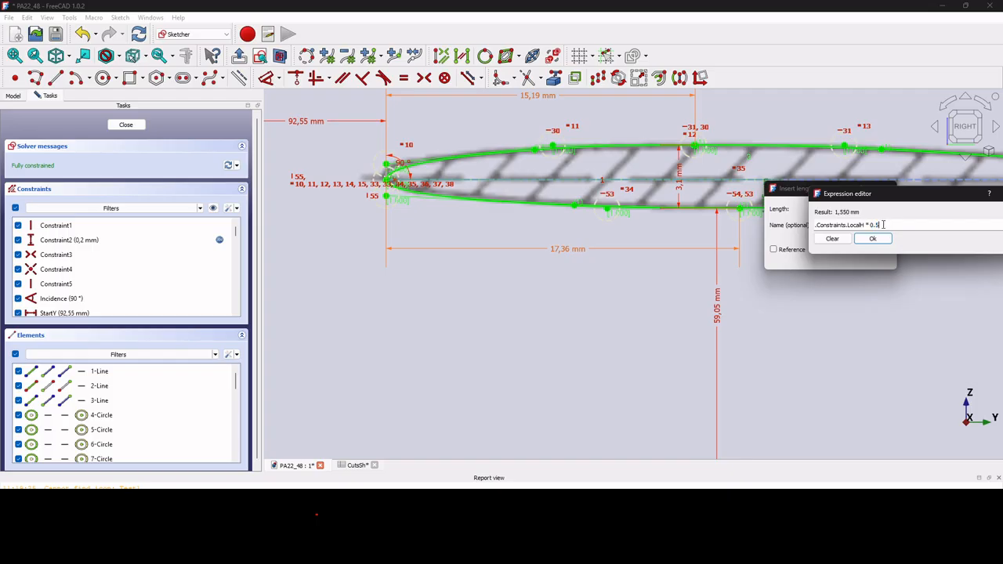
key("Return")
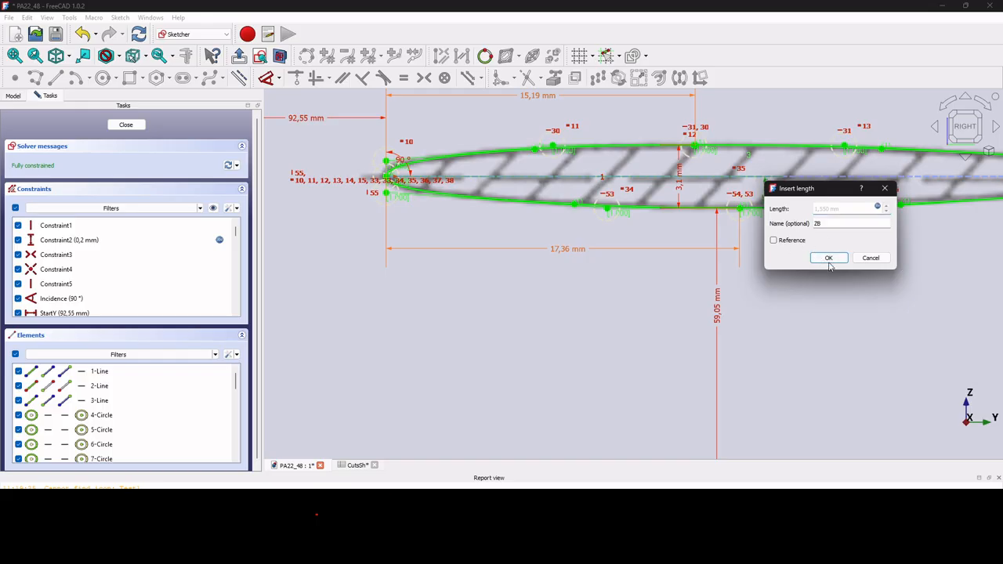
left_click(827, 259)
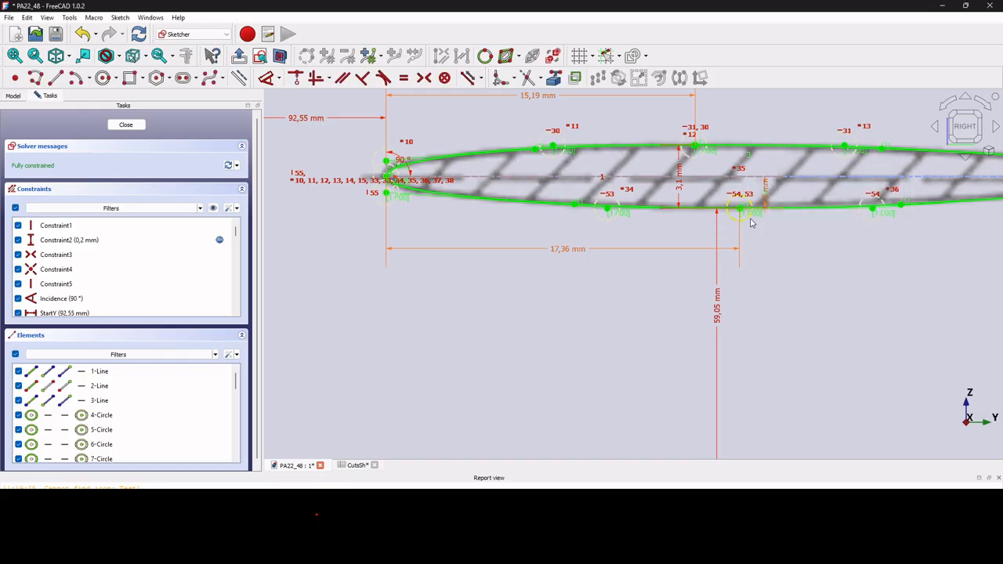
scroll(382, 205, "up", 3)
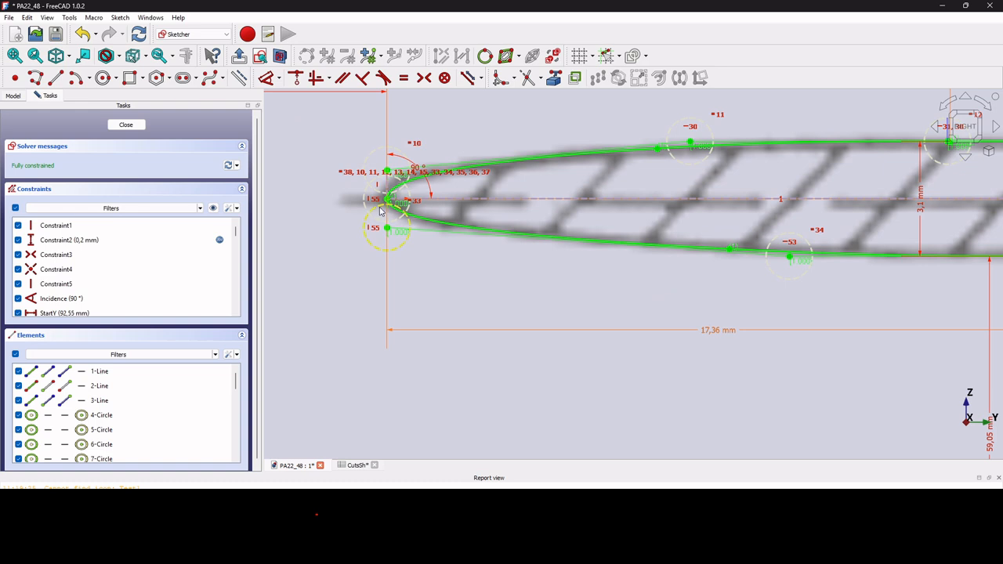
scroll(396, 192, "down", 3)
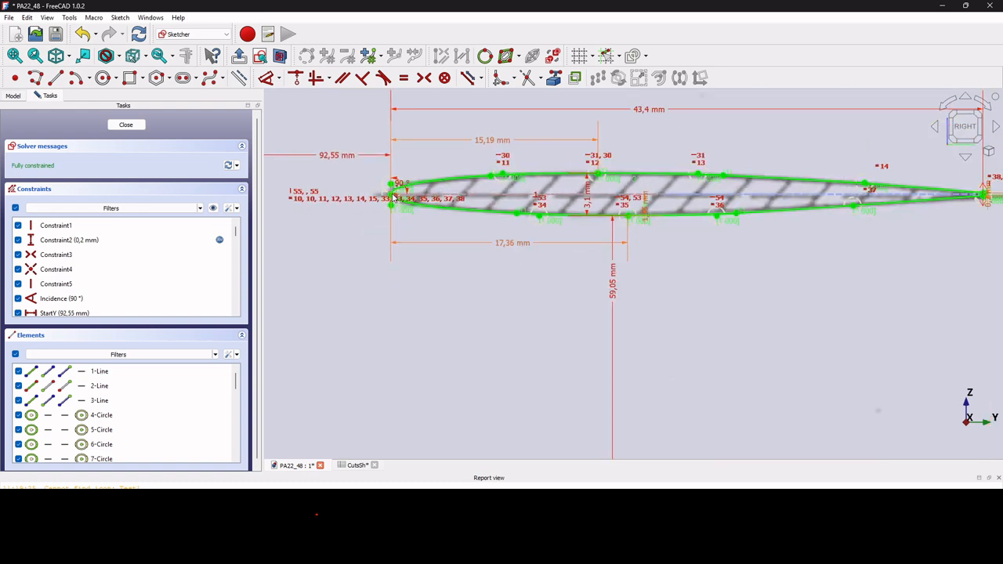
Adjust the StartY dimension to 92,5 mm.
double_click(345, 155)
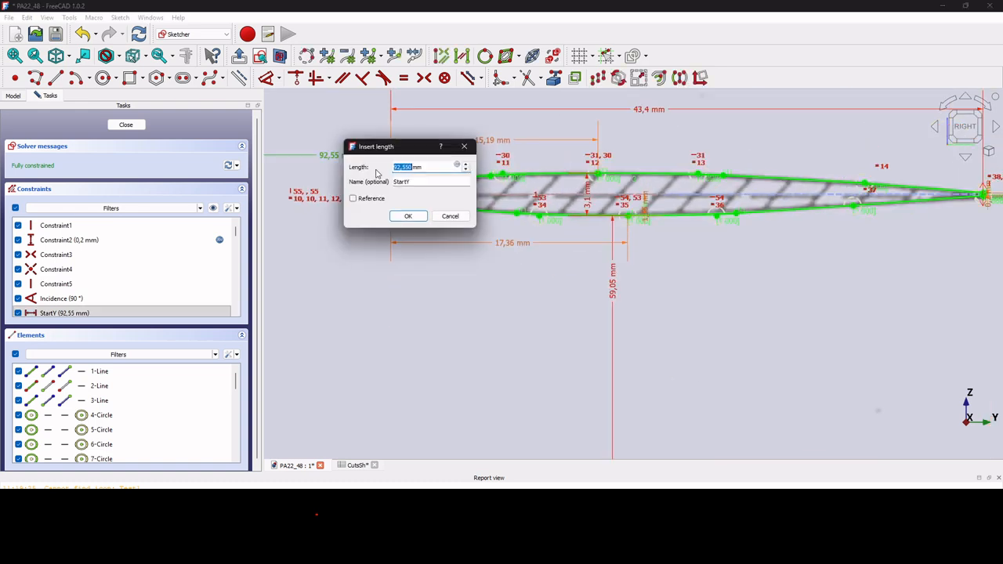
left_click(407, 167)
type("5")
key("Return")
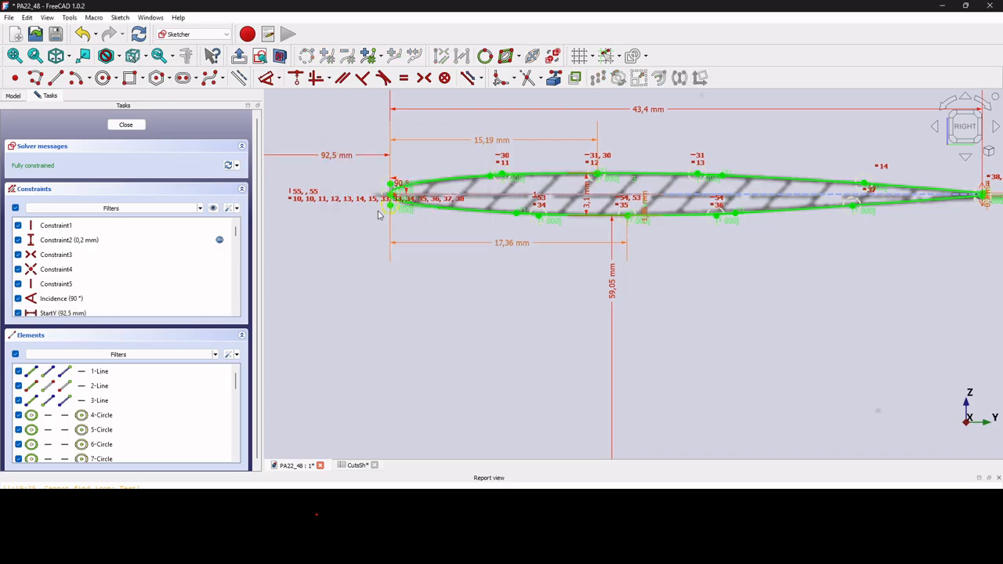
scroll(396, 220, "up", 3)
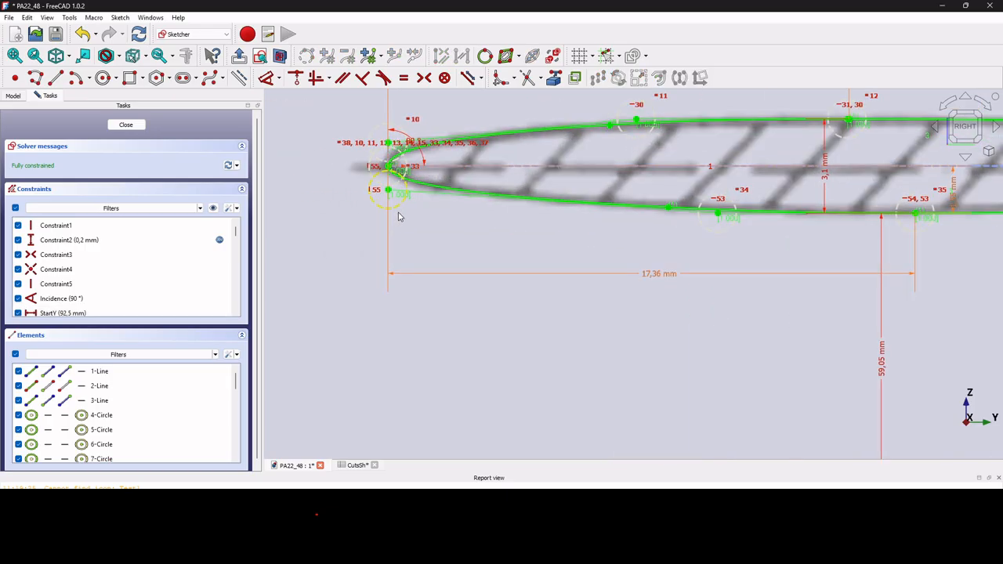
scroll(398, 217, "down", 5)
scroll(831, 205, "up", 5)
scroll(831, 205, "up", 3)
scroll(786, 218, "down", 4)
scroll(789, 220, "down", 3)
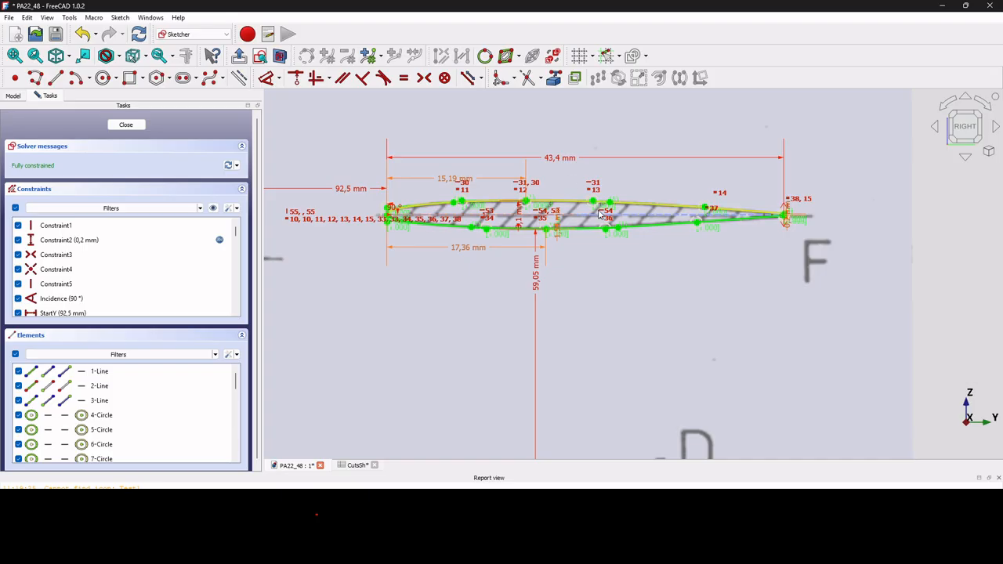
scroll(815, 233, "up", 3)
scroll(801, 207, "down", 3)
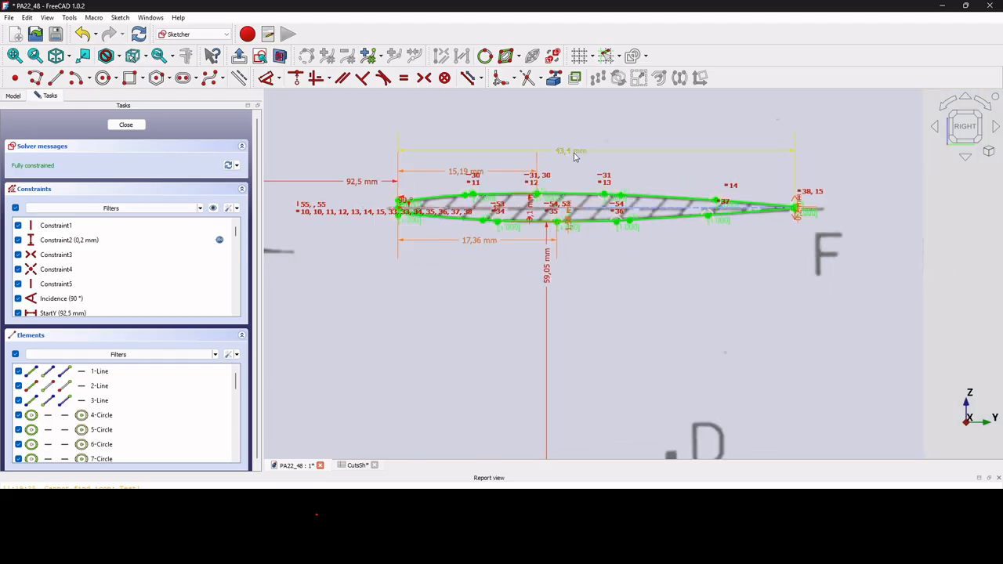
Set the profile chord length dimension to 43,6 mm.
double_click(573, 157)
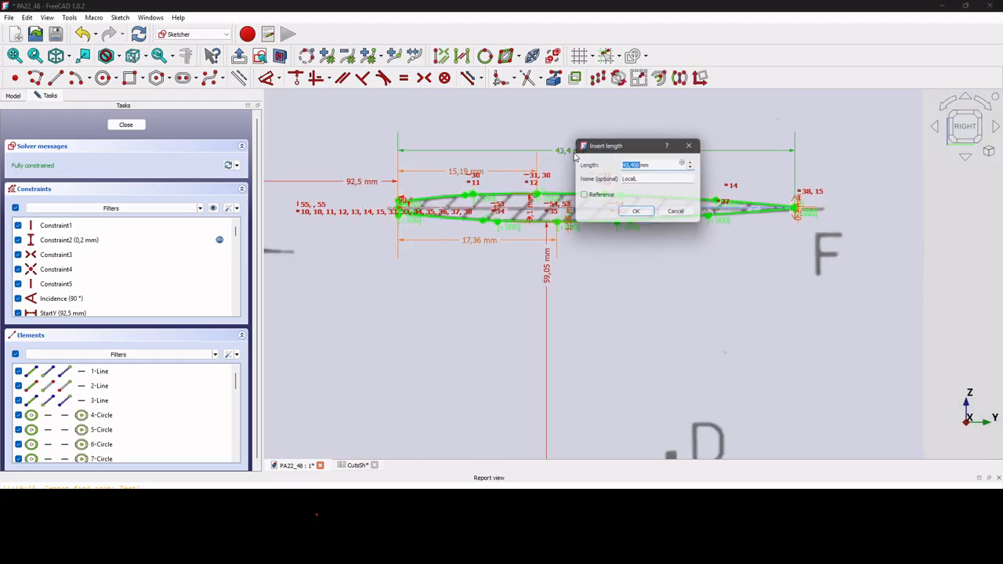
left_click(635, 166)
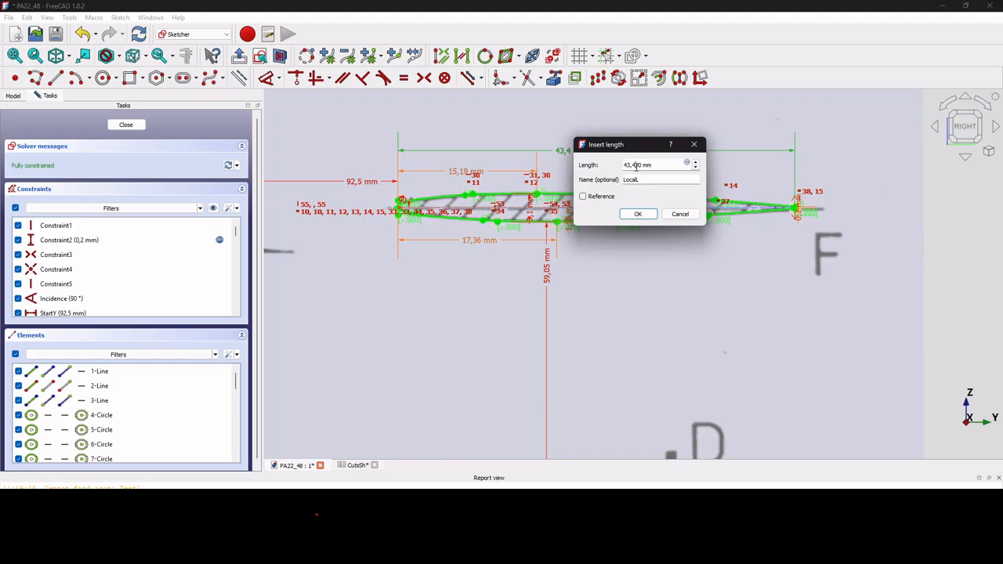
key("Return")
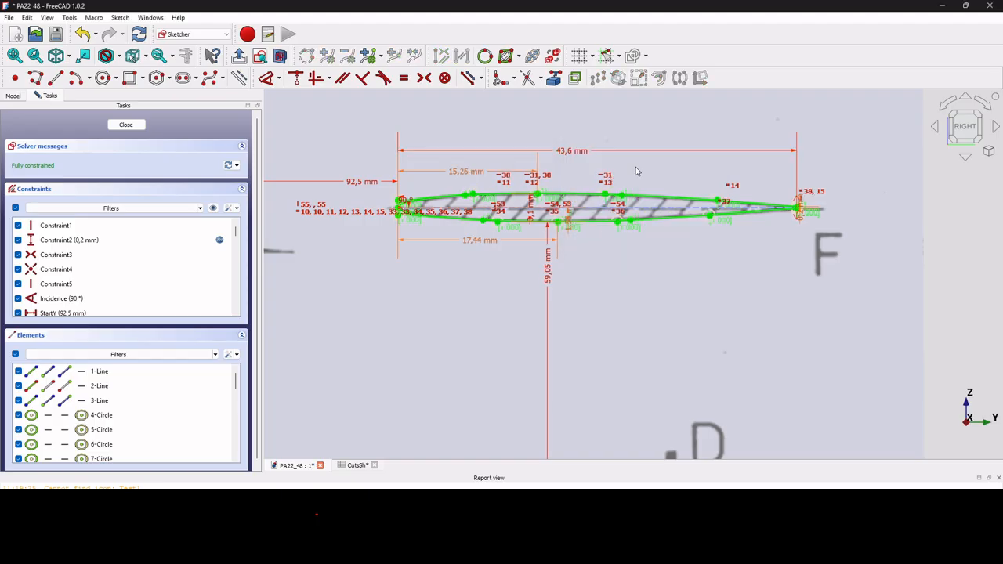
scroll(478, 134, "up", 4)
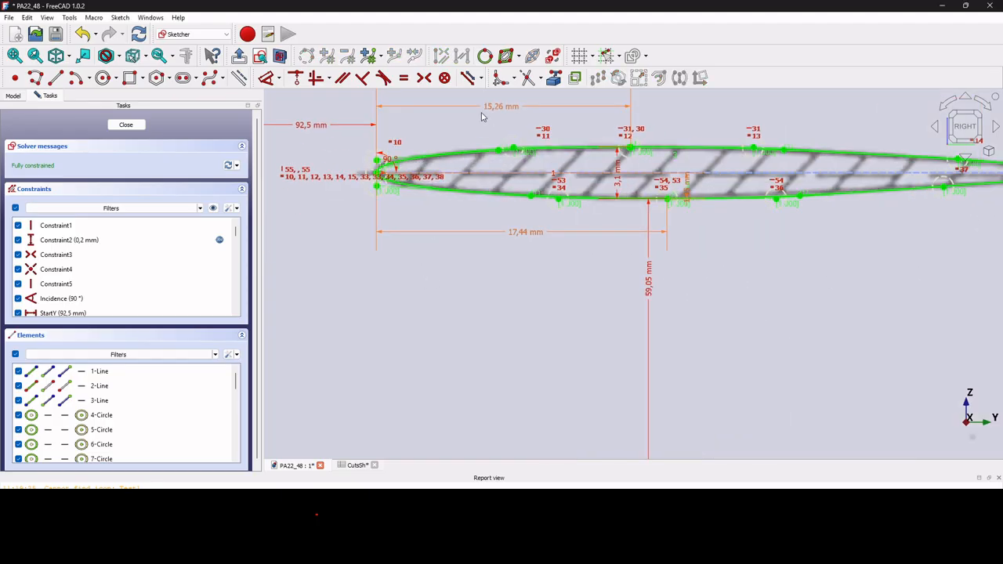
scroll(496, 183, "down", 2)
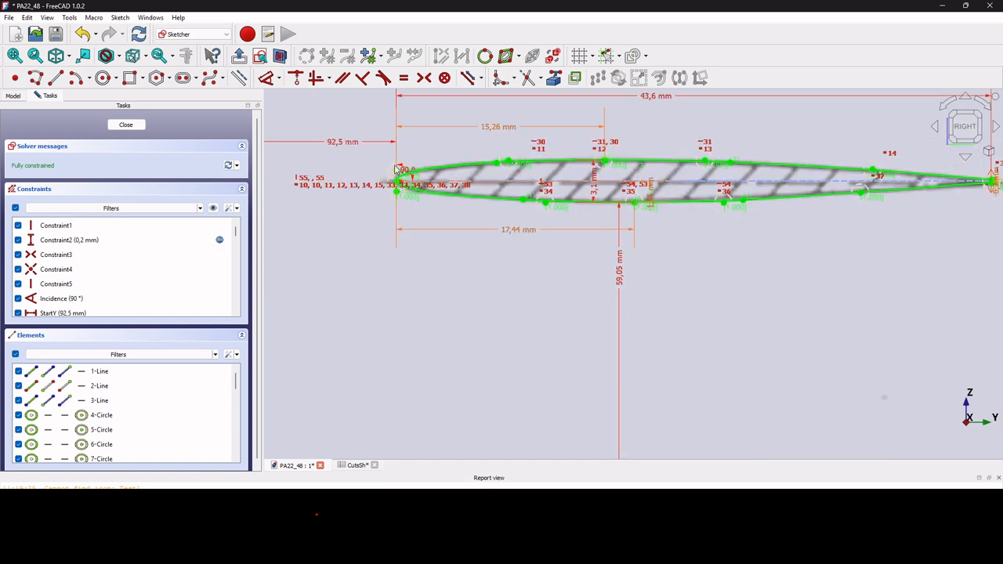
Drive the 15,26 mm dimension with the expression .Constraints.LocalL * 0.35.
double_click(499, 130)
left_click(615, 141)
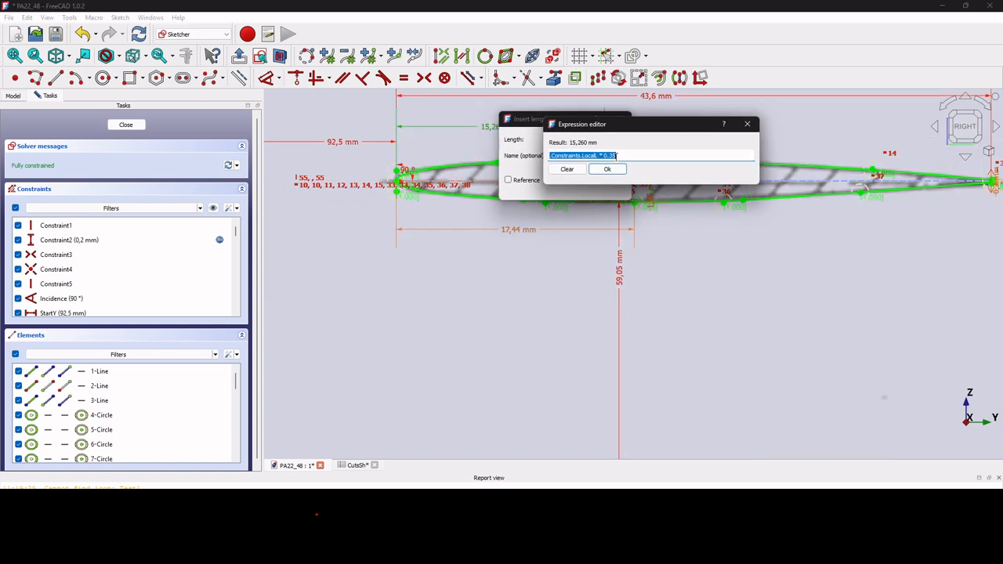
left_click(608, 170)
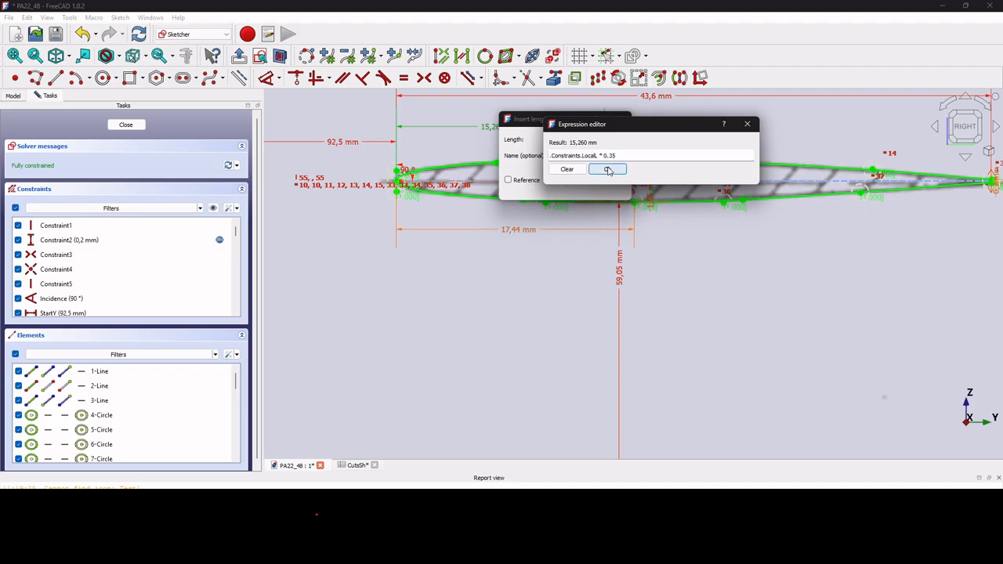
left_click(608, 170)
left_click(564, 187)
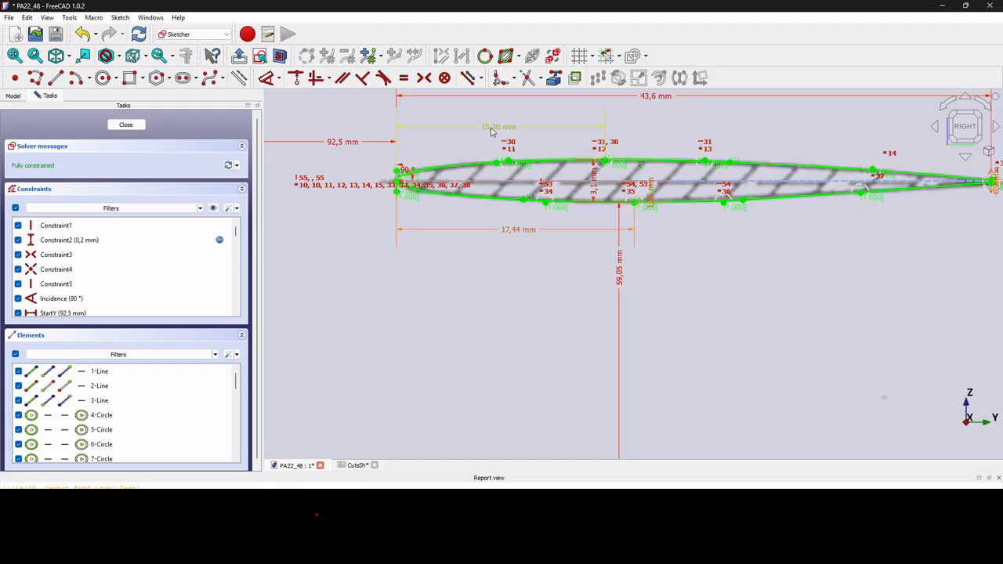
scroll(543, 245, "down", 2)
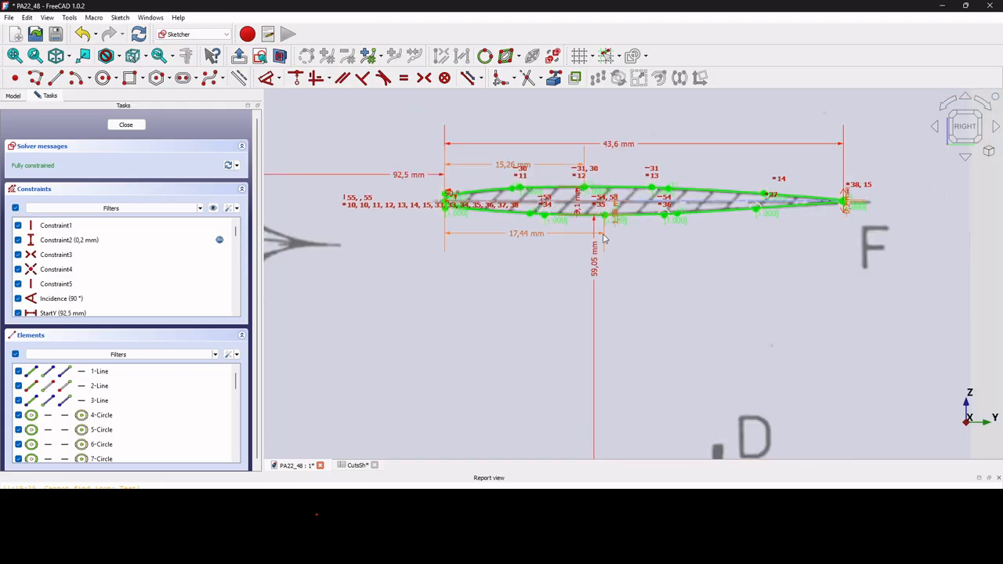
scroll(600, 239, "up", 3)
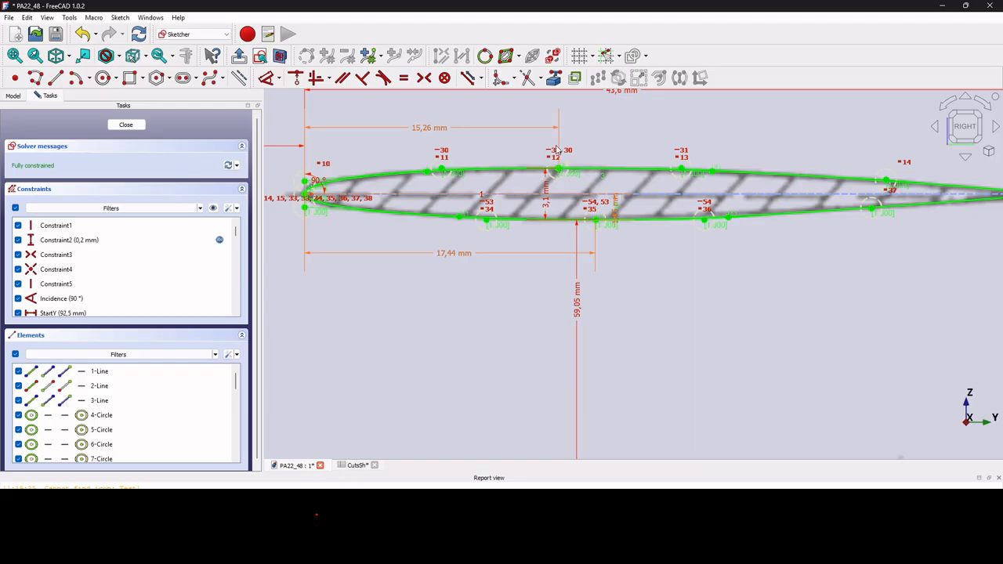
Hide all constraint icons so only values like 6,976 mm and 8,72 mm show.
scroll(558, 149, "down", 4)
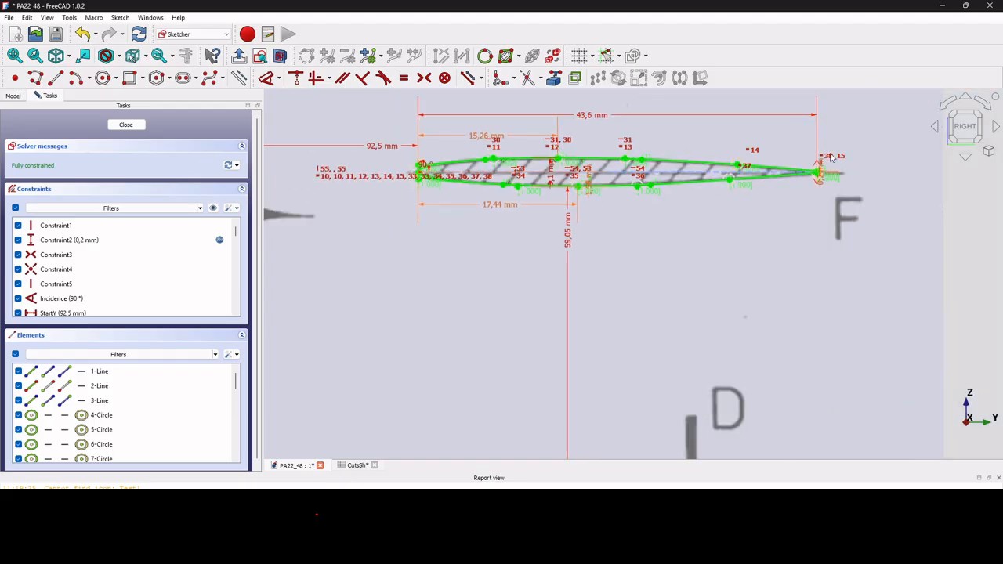
scroll(737, 176, "up", 3)
scroll(737, 175, "up", 1)
scroll(730, 202, "down", 3)
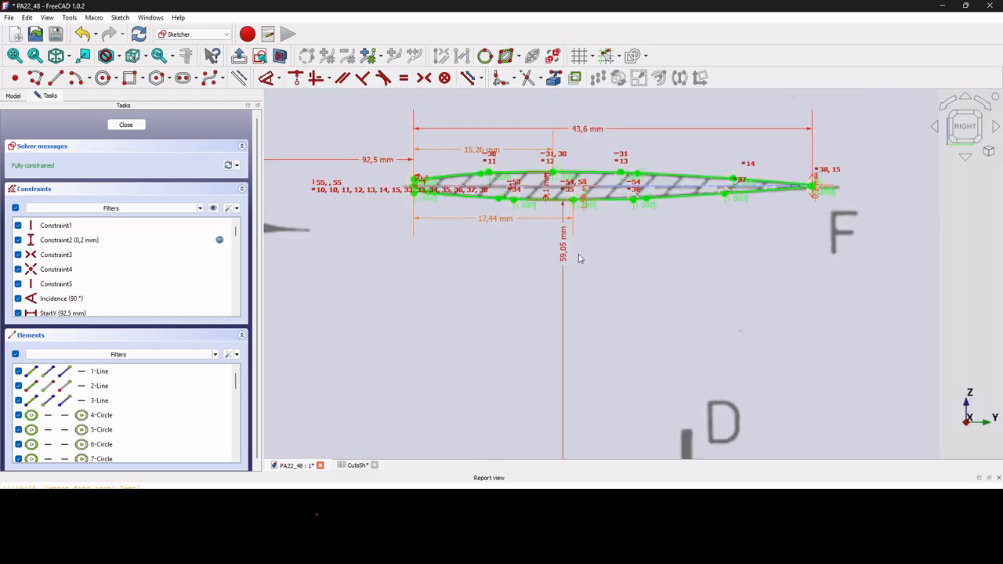
scroll(569, 198, "up", 5)
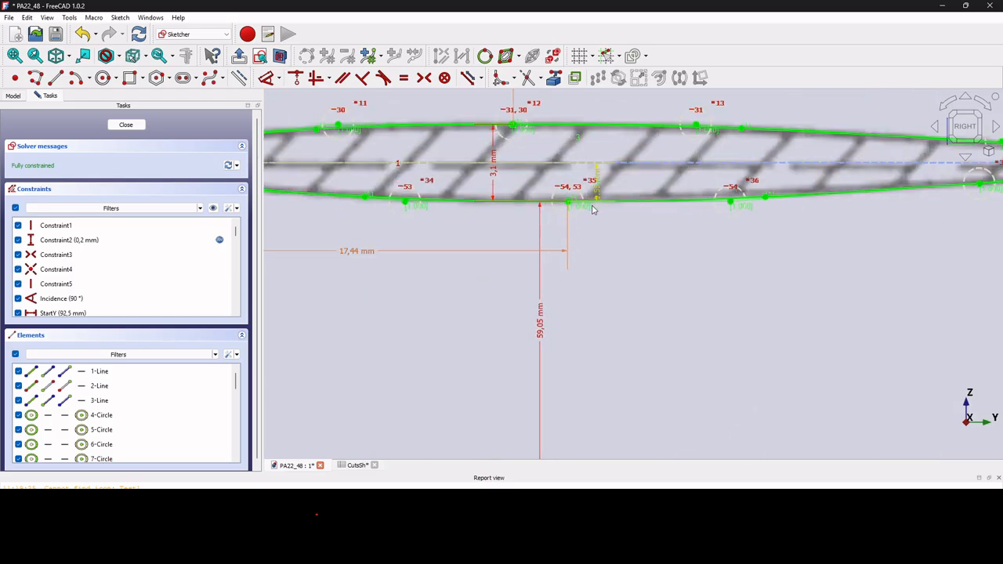
scroll(594, 209, "down", 2)
scroll(570, 222, "down", 4)
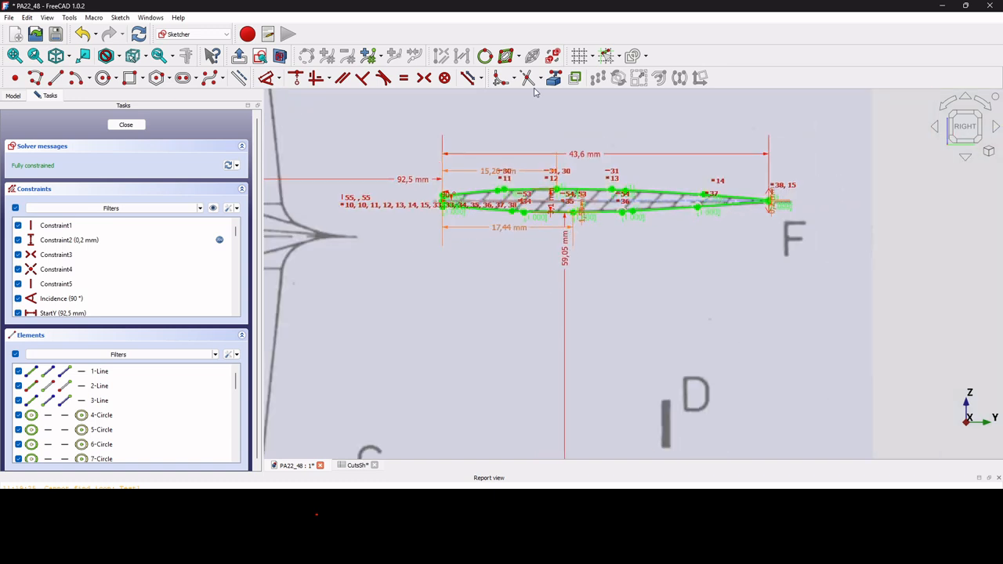
left_click(553, 55)
scroll(540, 201, "up", 8)
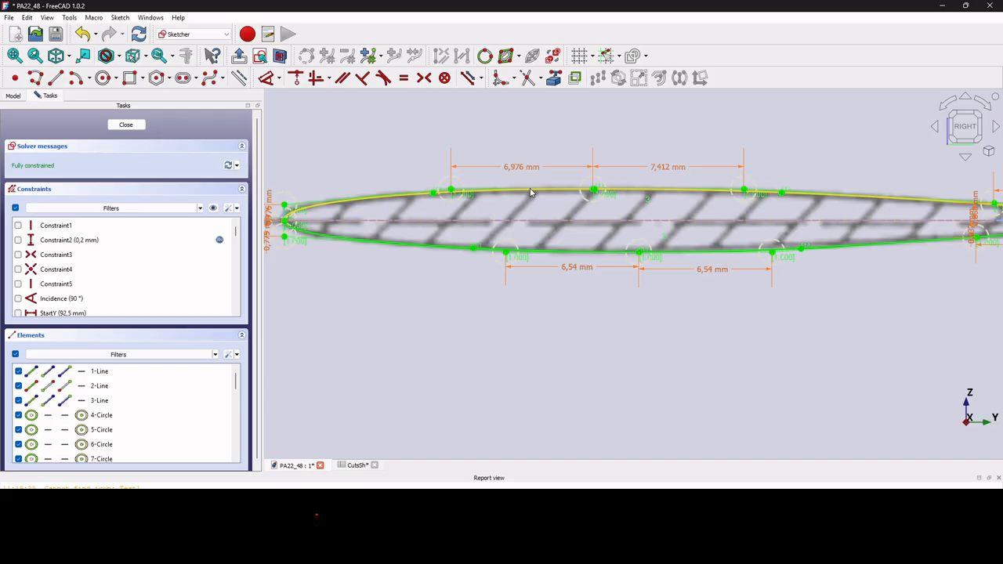
scroll(529, 192, "down", 2)
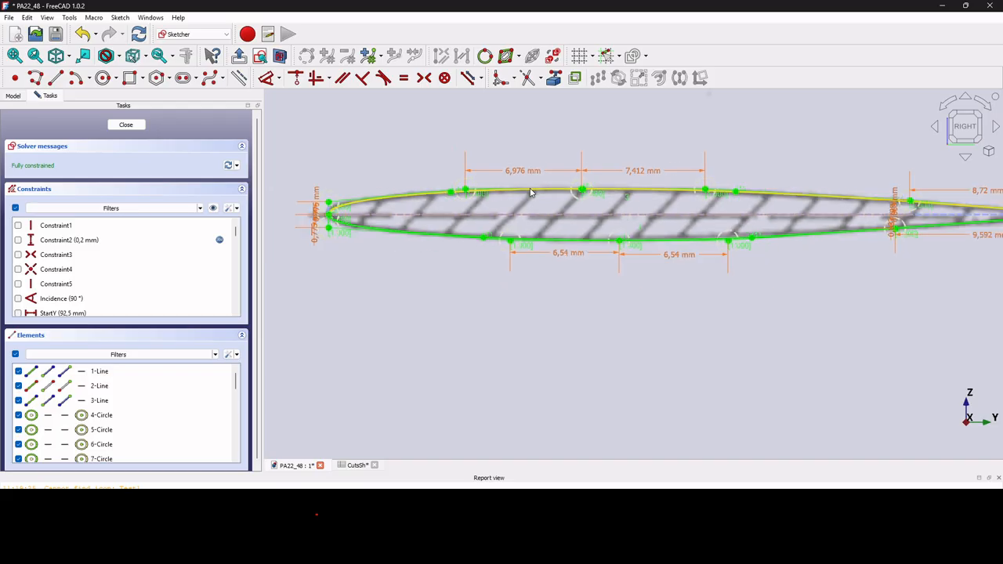
scroll(530, 192, "down", 2)
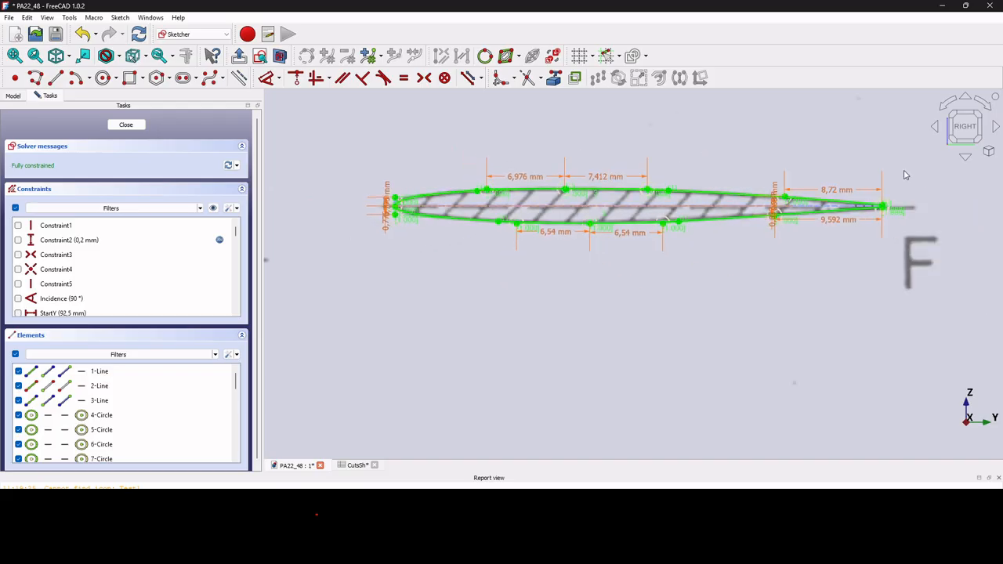
scroll(879, 191, "up", 5)
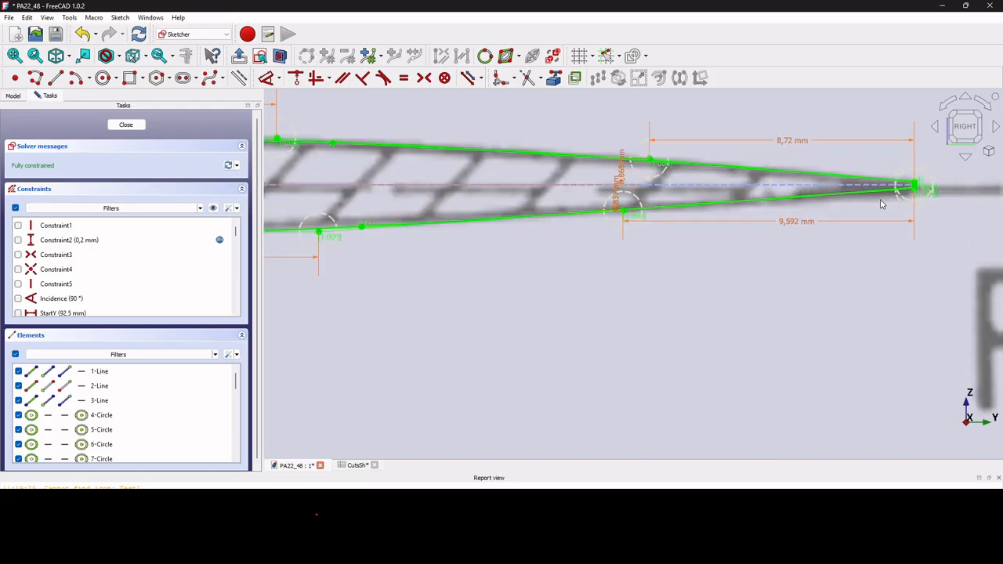
scroll(880, 204, "down", 5)
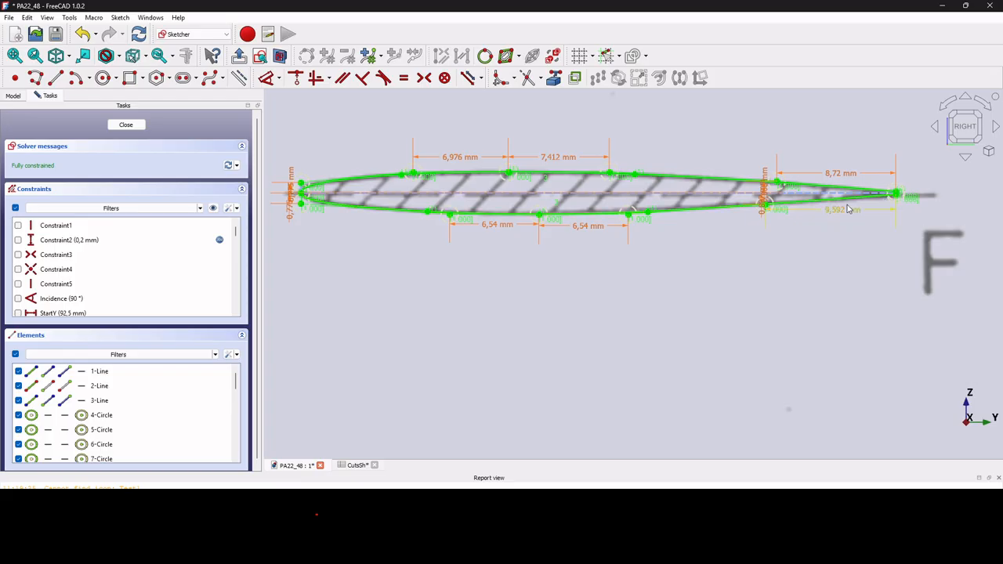
Show the constraint symbols and their numbered labels on the profile again.
left_click(552, 57)
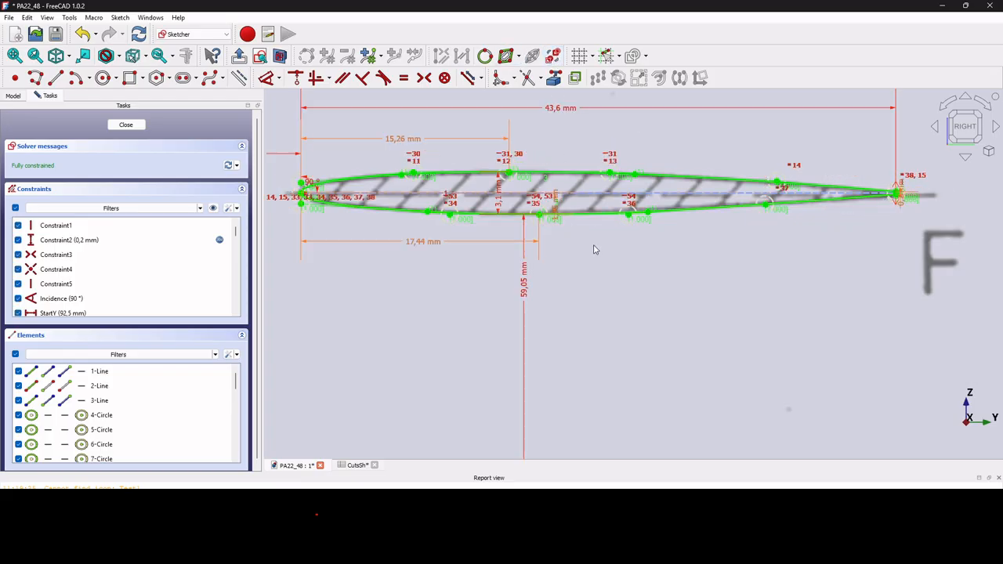
scroll(599, 247, "down", 3)
scroll(736, 231, "up", 4)
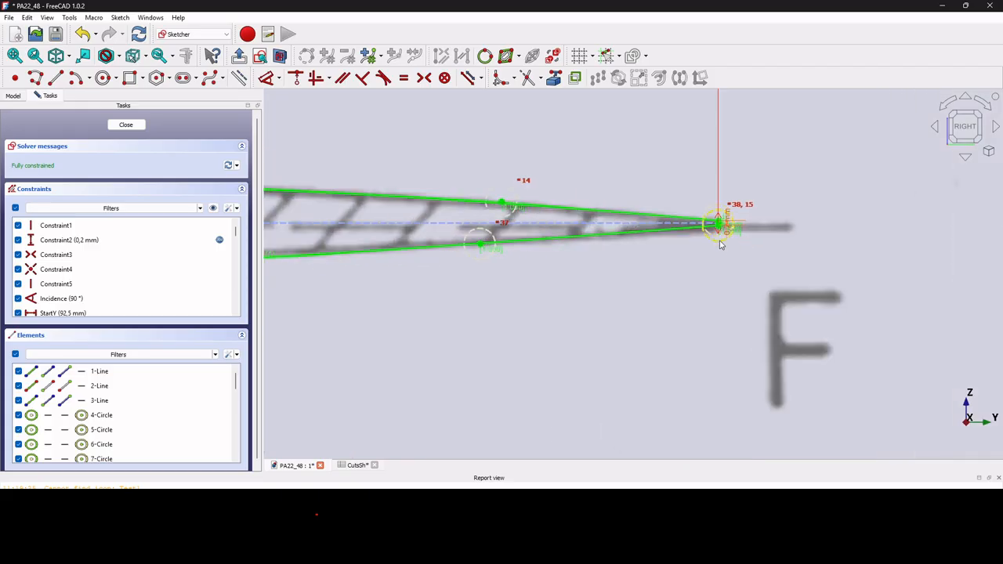
scroll(768, 219, "down", 5)
scroll(537, 227, "up", 4)
scroll(537, 227, "up", 3)
scroll(529, 227, "down", 4)
scroll(524, 227, "down", 3)
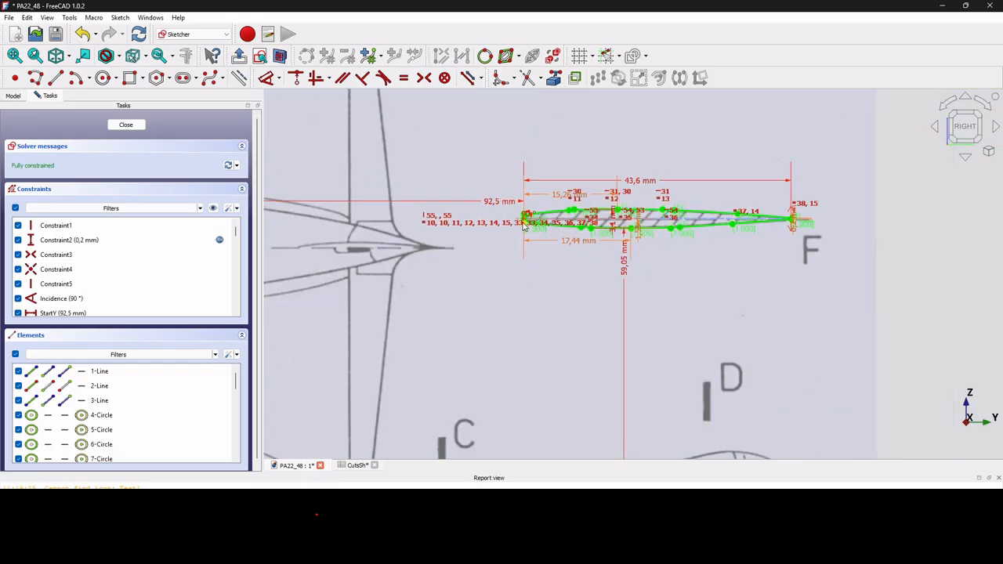
Zoom in on the airfoil's tips to inspect the 43,6 mm-chord profile.
scroll(793, 223, "up", 4)
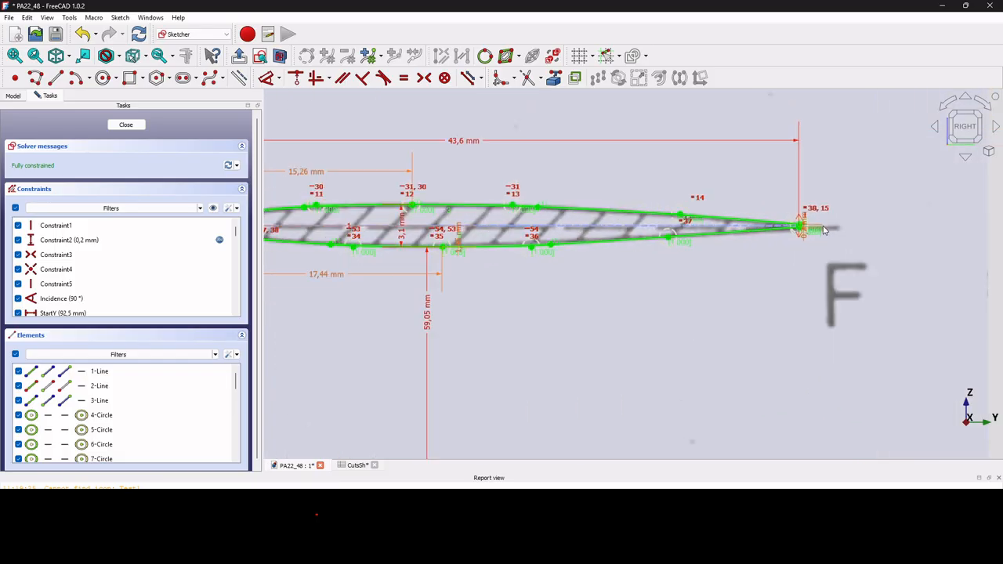
scroll(824, 229, "down", 4)
scroll(504, 239, "up", 5)
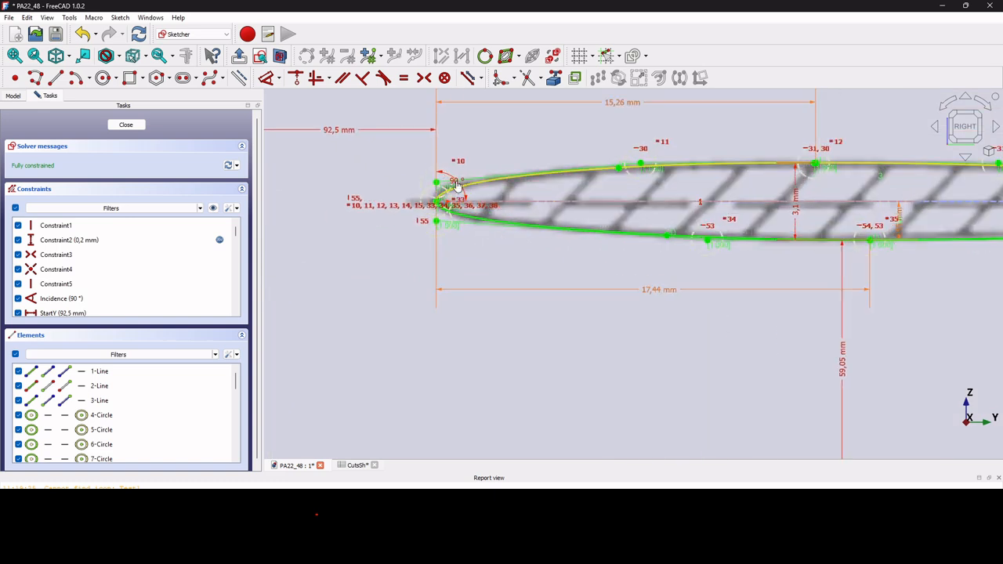
scroll(451, 190, "up", 3)
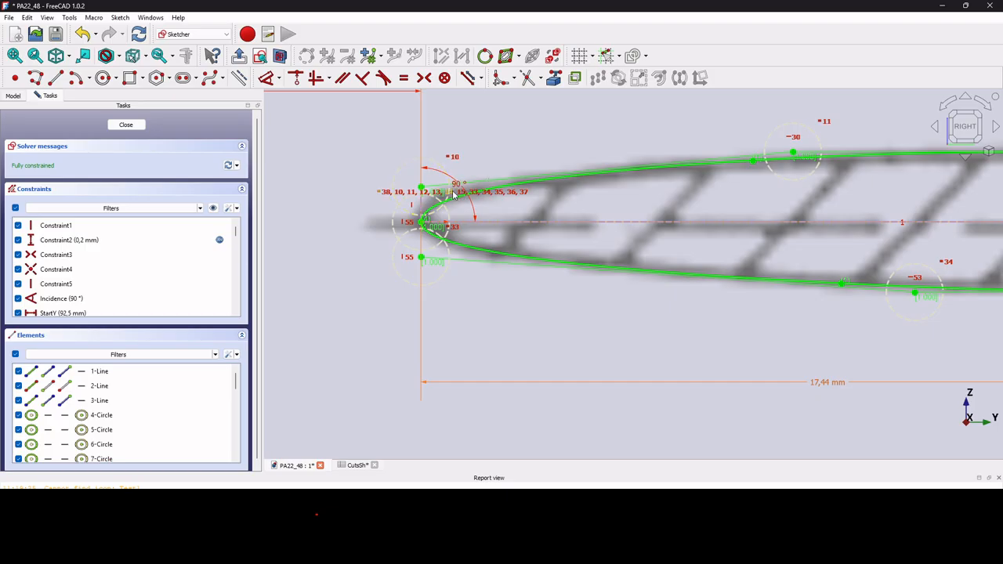
scroll(463, 183, "up", 3)
left_click_drag(468, 168, 509, 137)
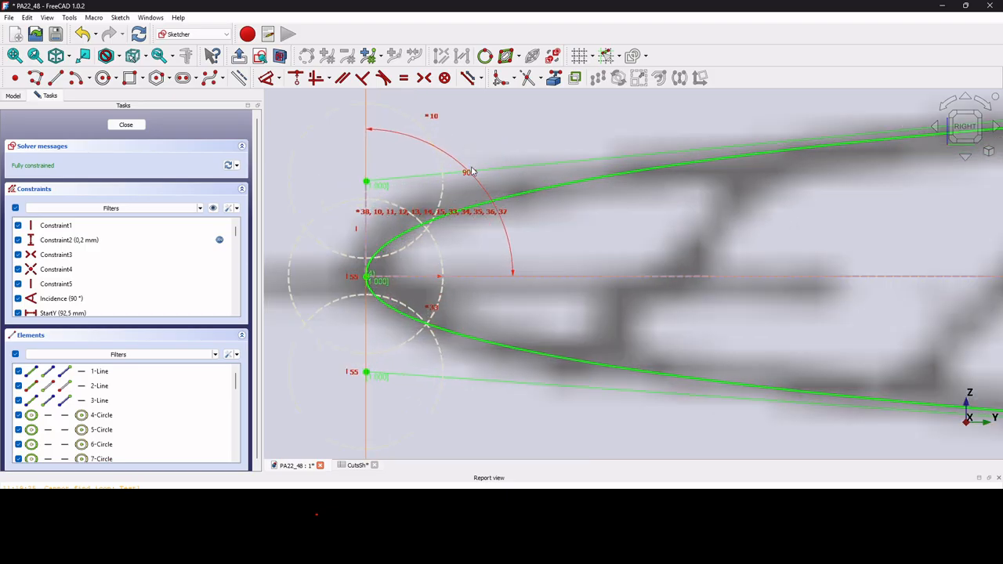
scroll(515, 260, "down", 4)
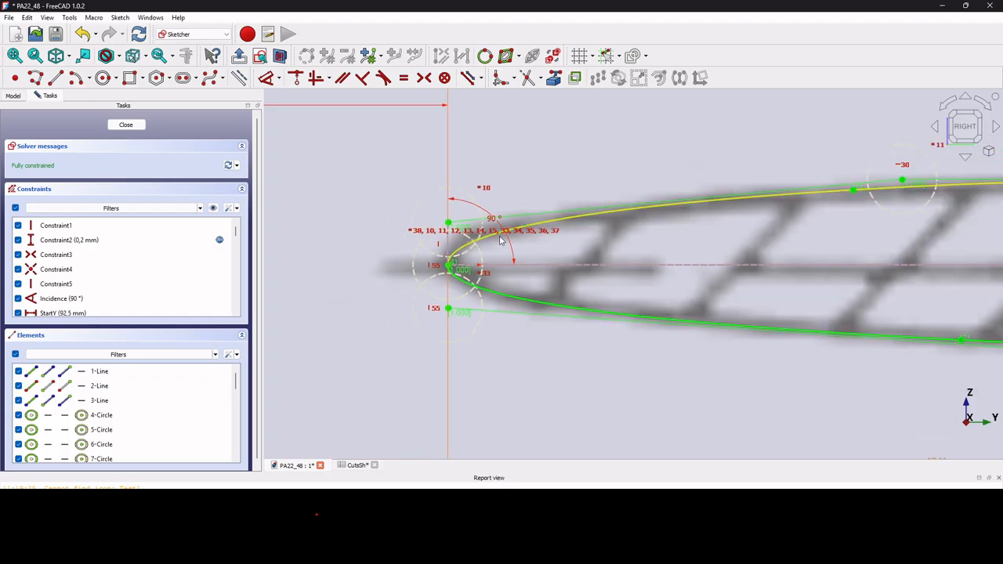
scroll(490, 224, "down", 5)
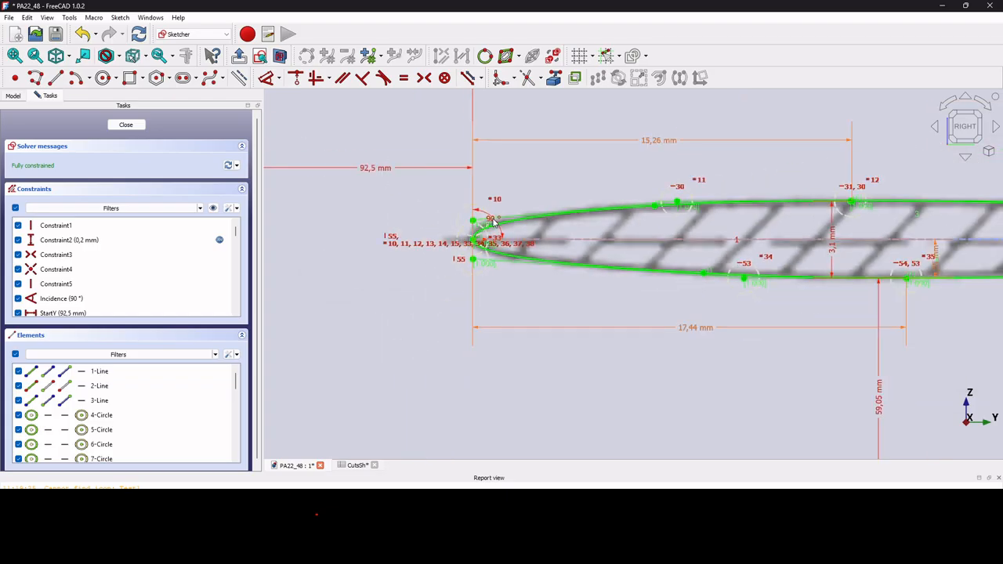
scroll(492, 223, "down", 2)
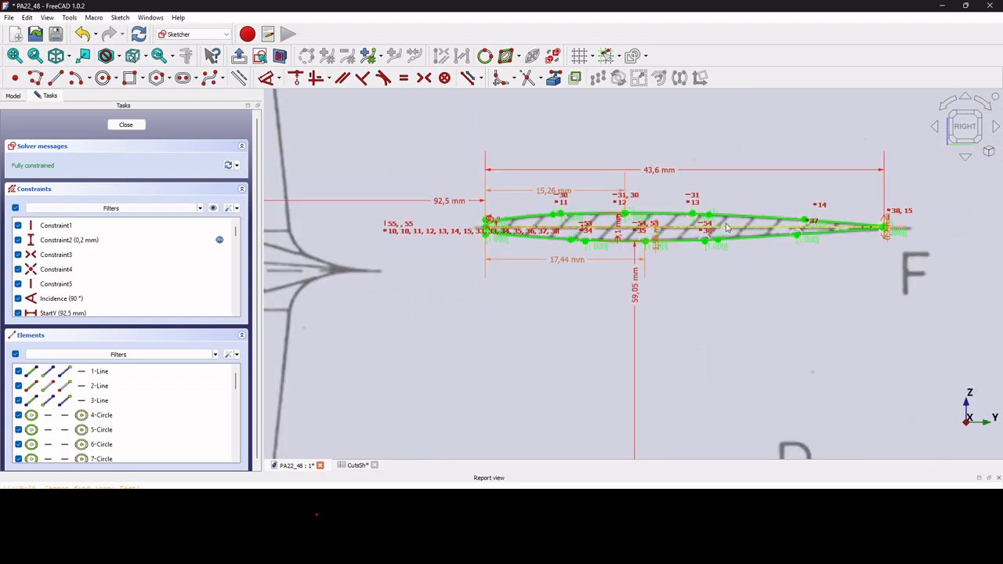
scroll(911, 237, "up", 2)
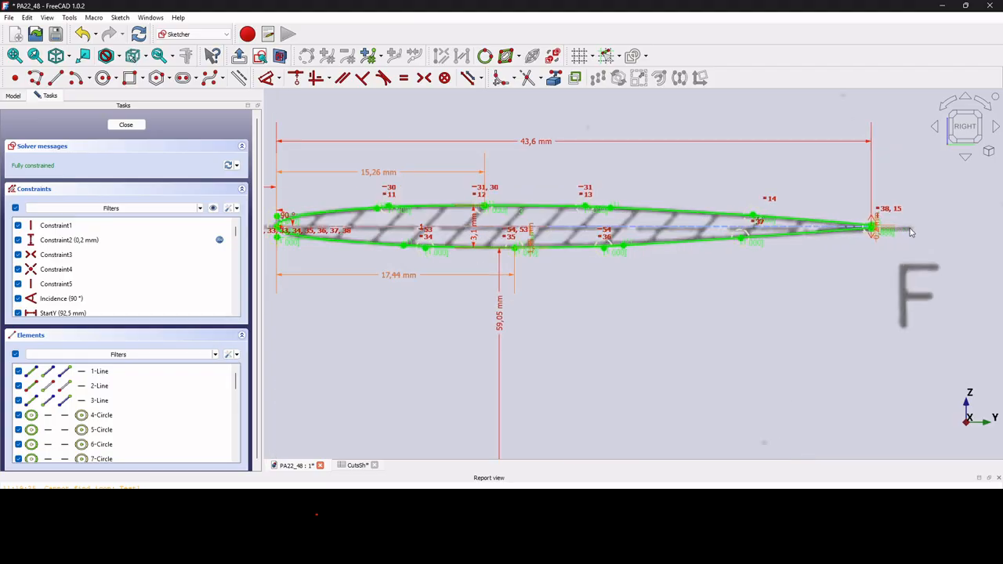
scroll(911, 232, "down", 1)
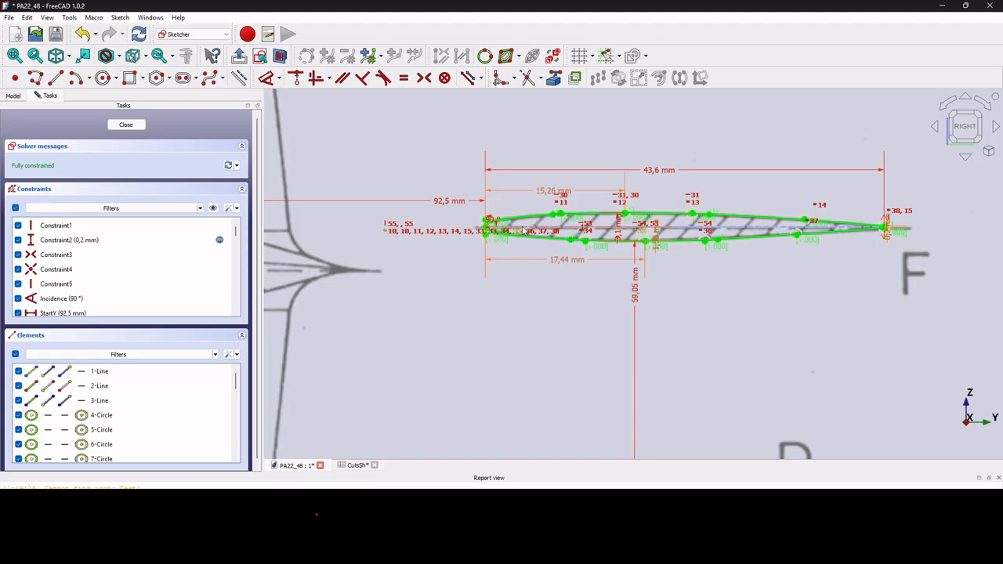
Close the sketch and paste copies BackWingProfileSk001–005 without GlobalSh, selecting BackWingProfileSk001.
left_click(125, 126)
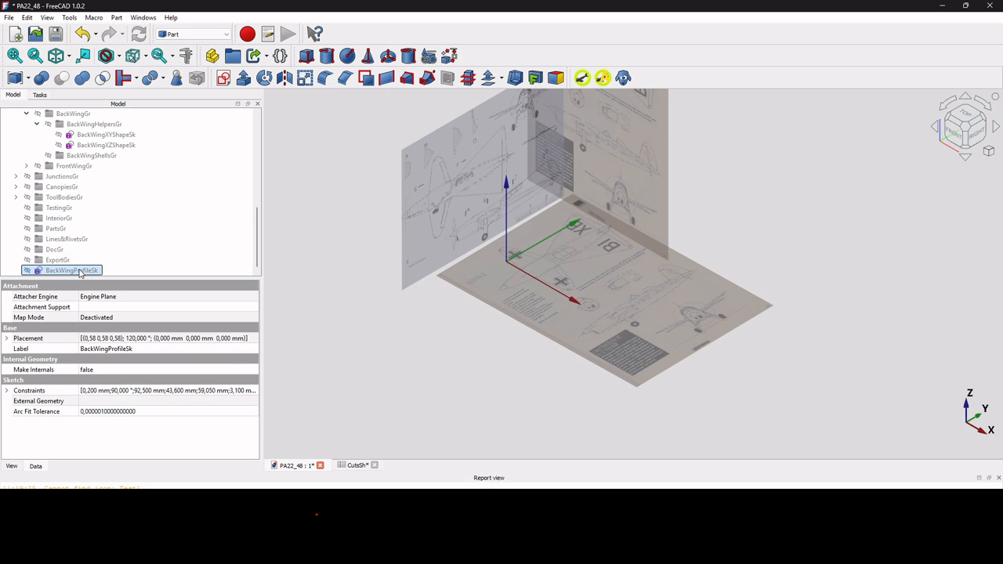
key("ctrl+e")
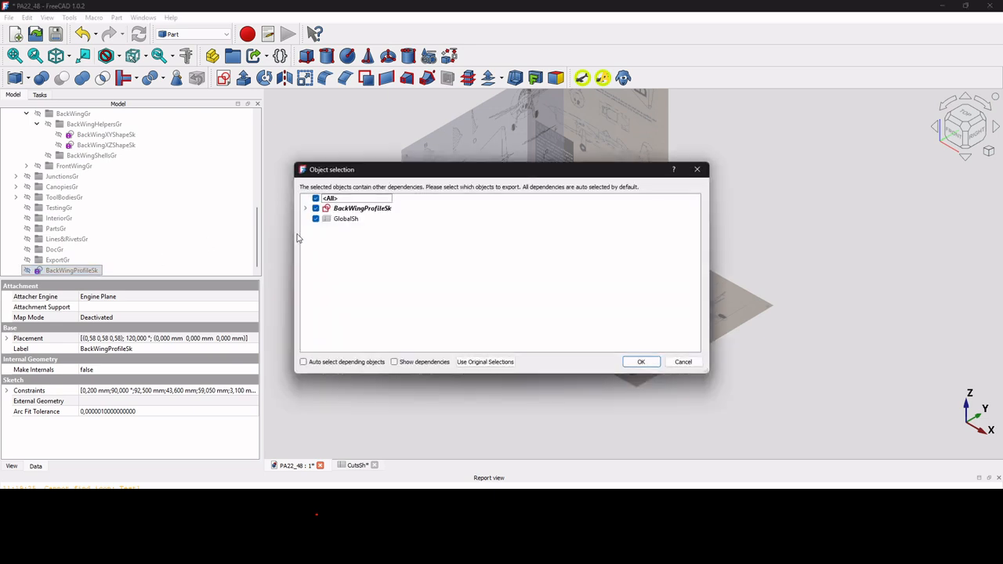
left_click(317, 220)
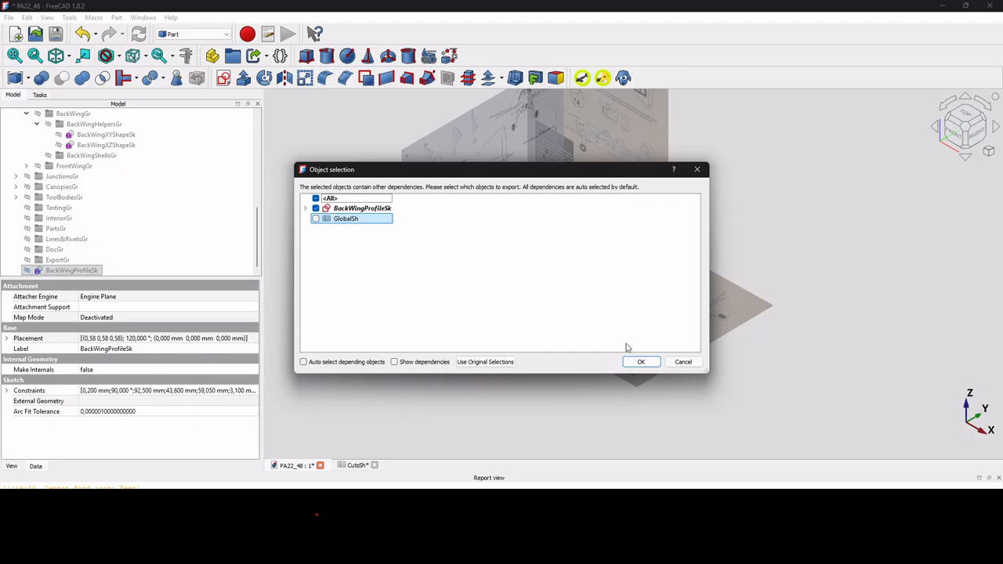
left_click(641, 362)
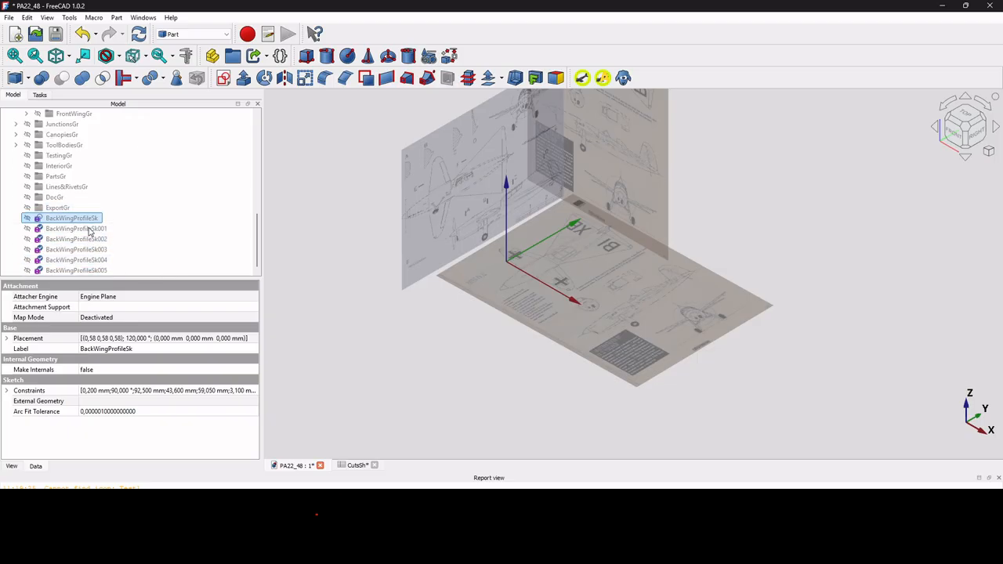
left_click(86, 229)
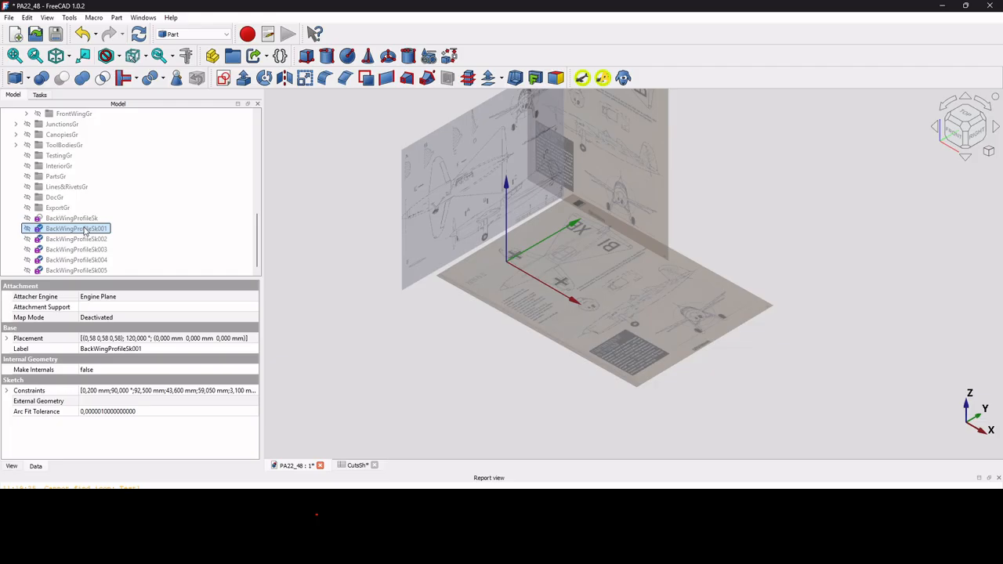
scroll(86, 227, "up", 3)
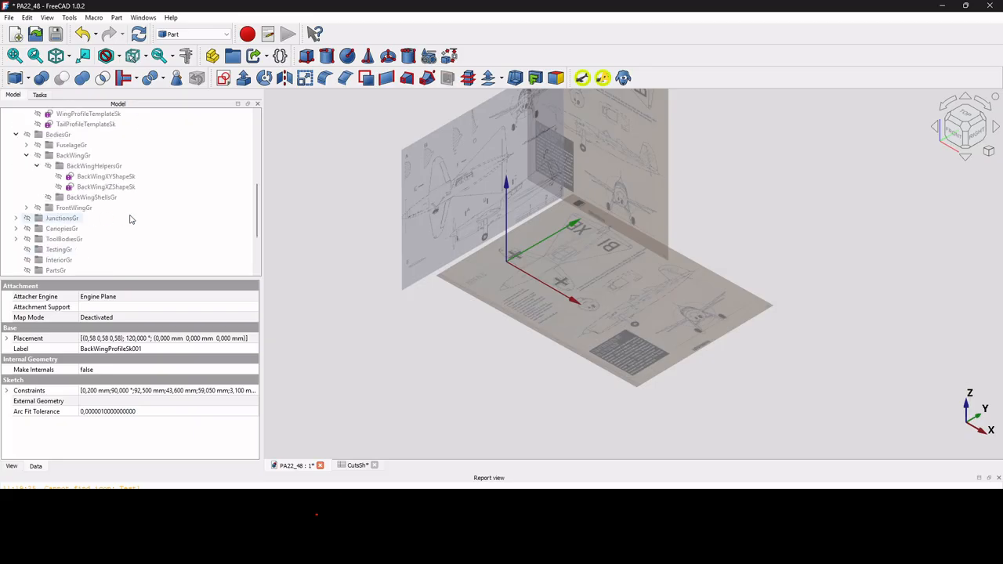
left_click(100, 179)
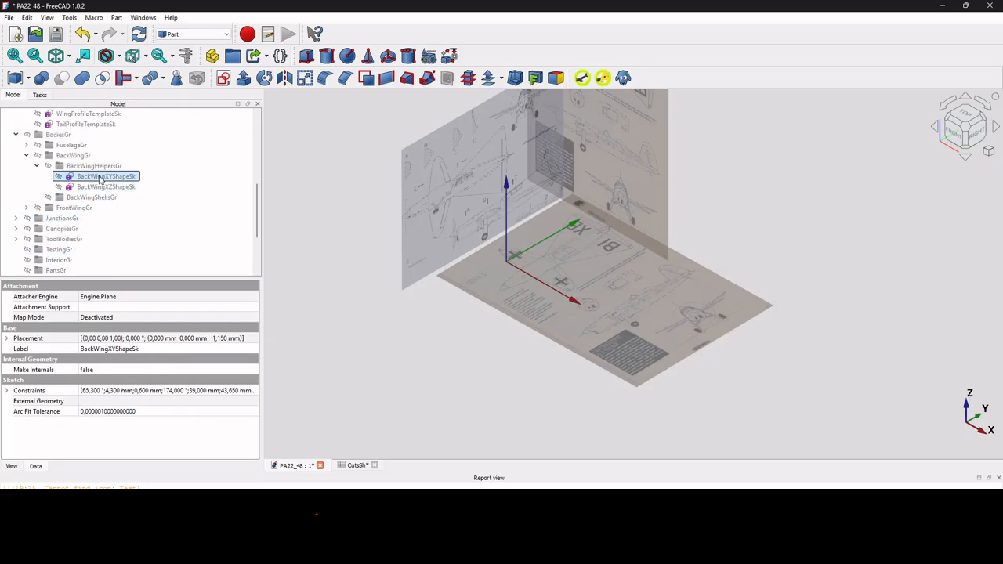
scroll(101, 178, "down", 3)
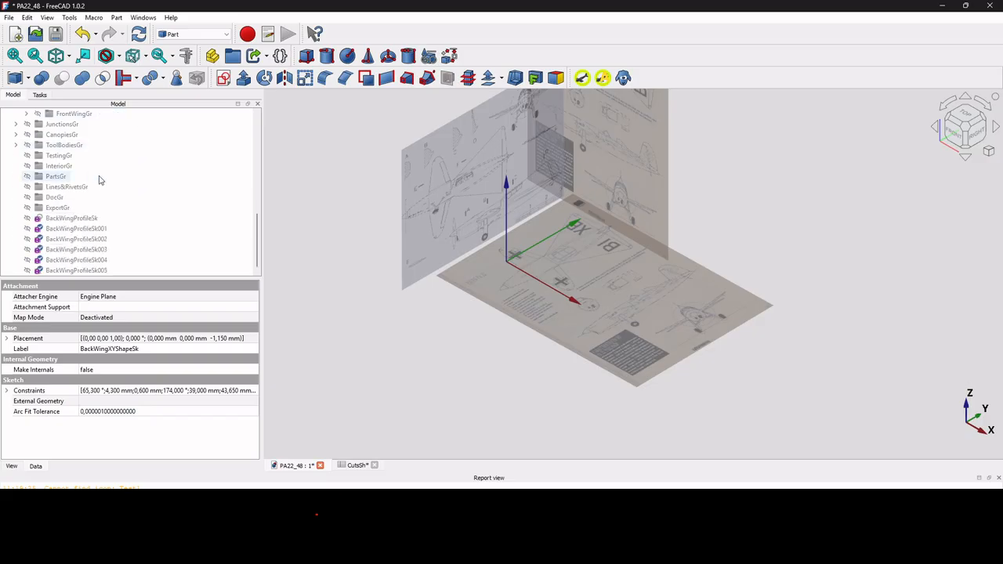
left_click(71, 229)
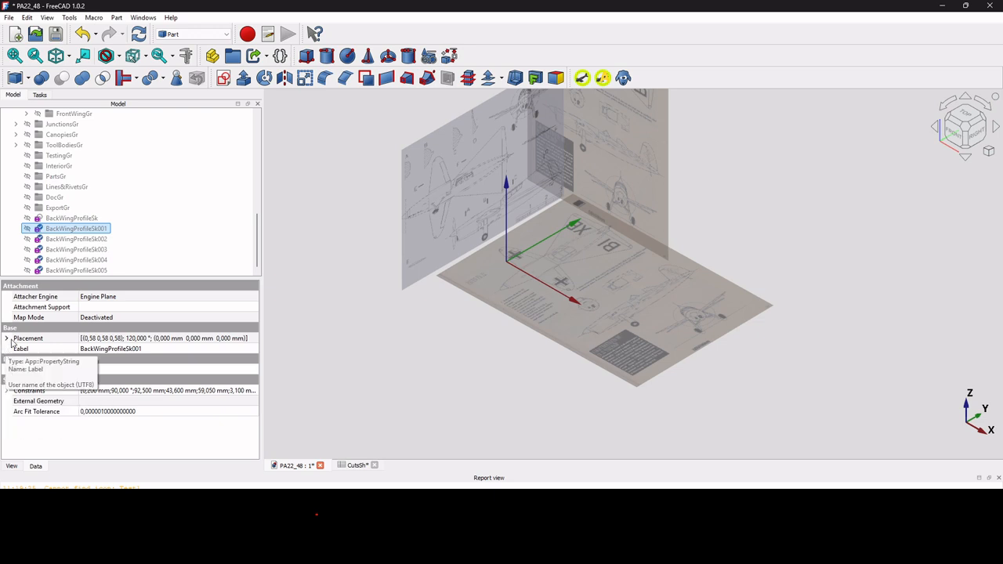
Bind BackWingProfileSk001's placement x to <<BackWingXYShapeSk>>.Constraints.X1, putting it at 0,600 mm.
left_click(12, 340)
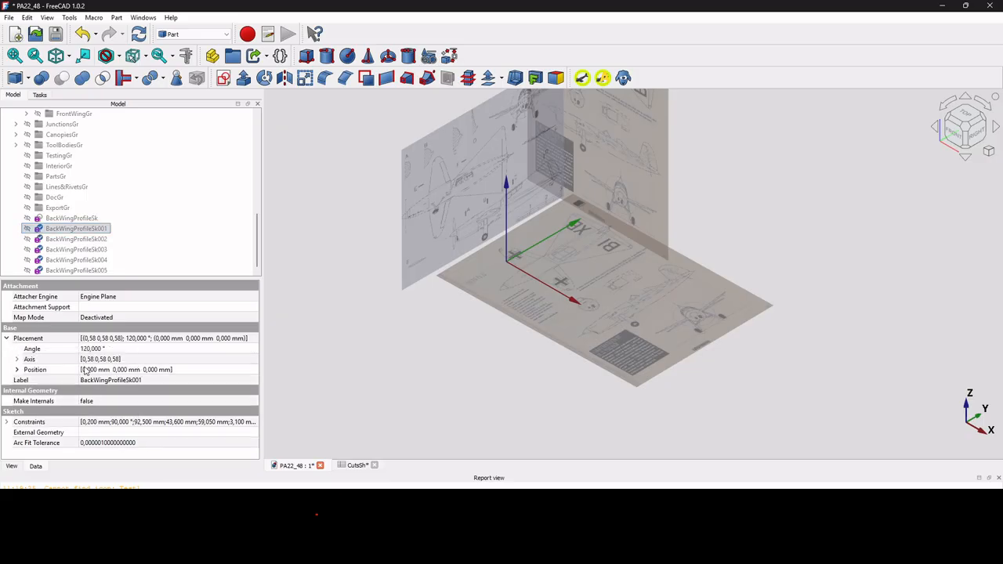
left_click(18, 370)
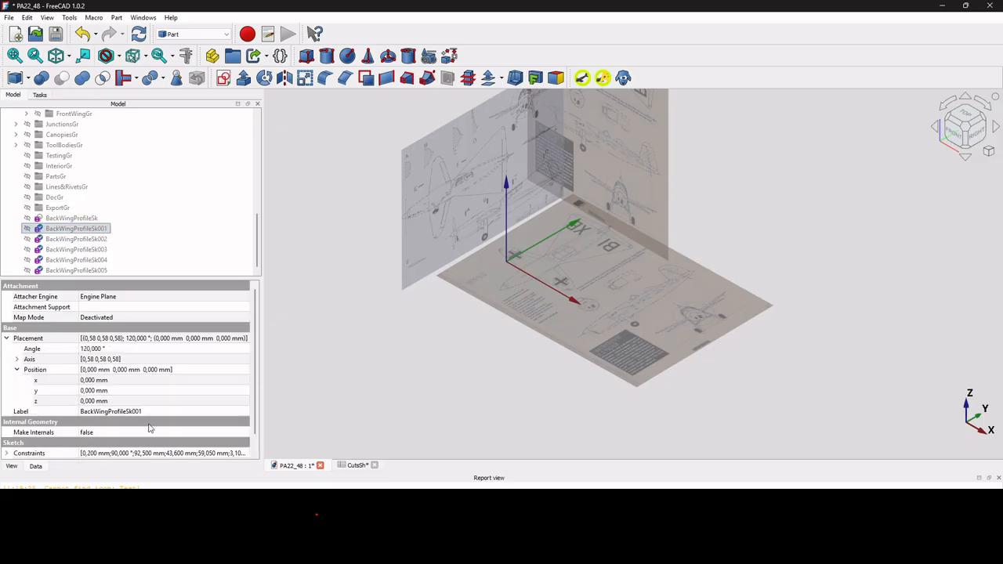
left_click(156, 380)
left_click(238, 380)
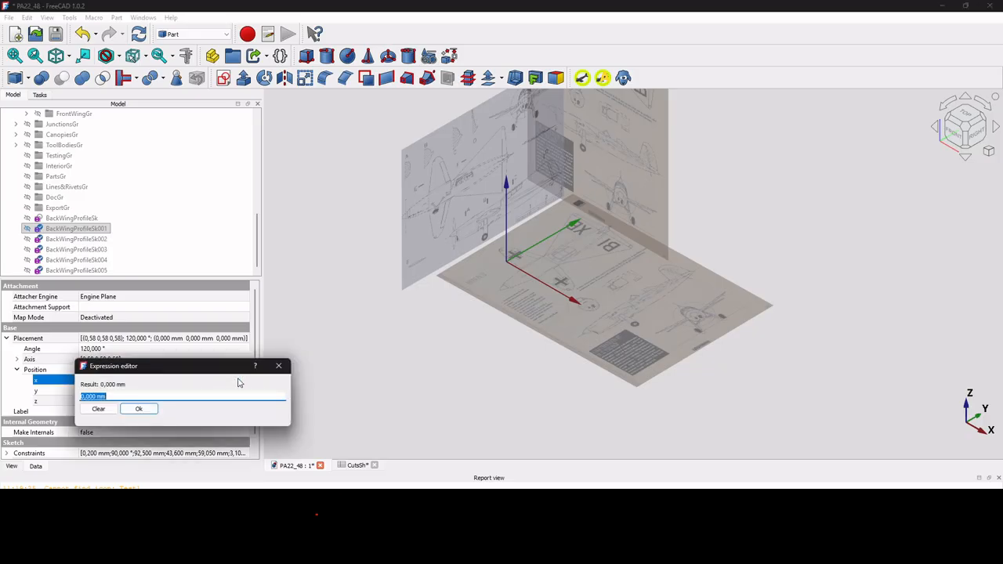
type("BackWing")
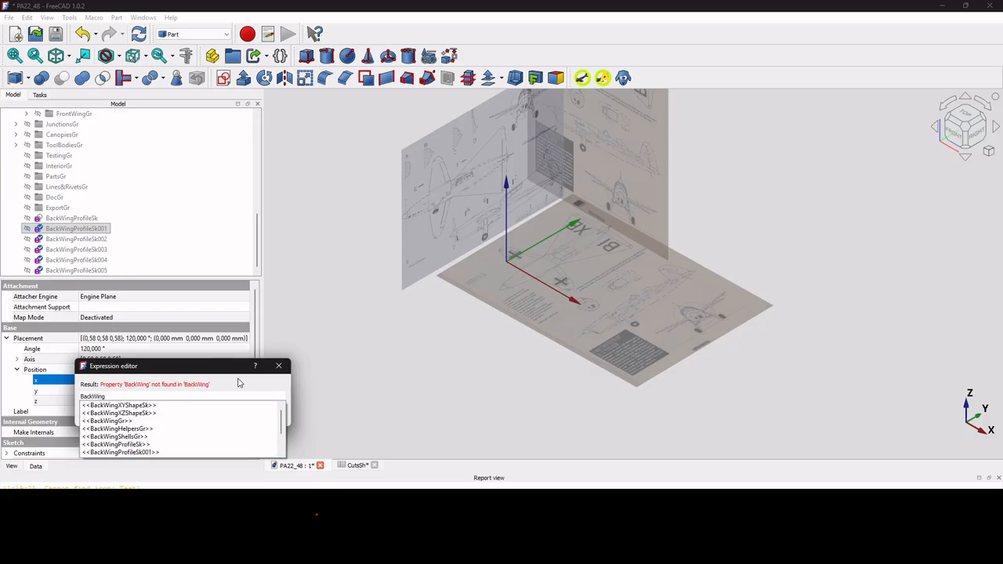
left_click(164, 406)
type("Constr")
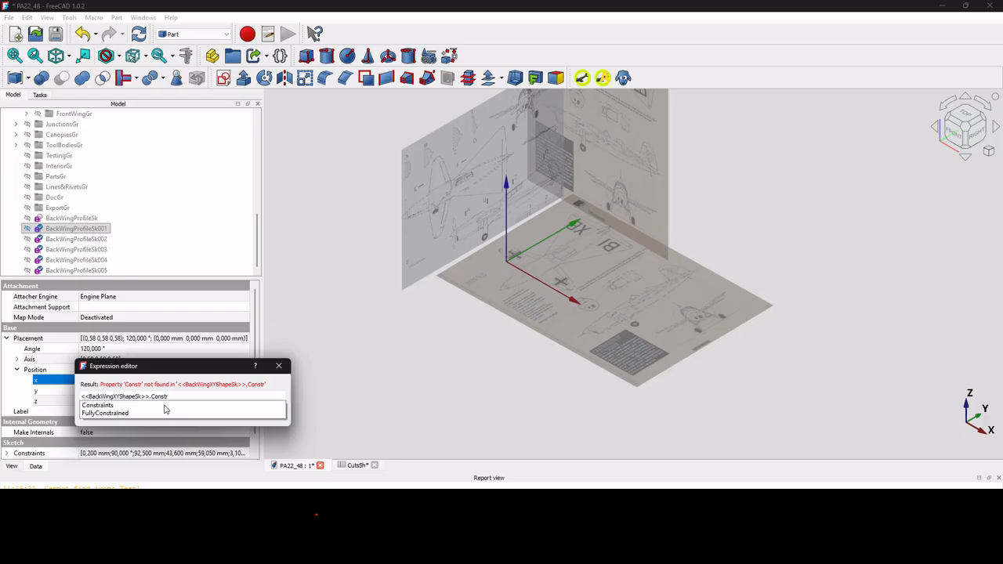
left_click(165, 406)
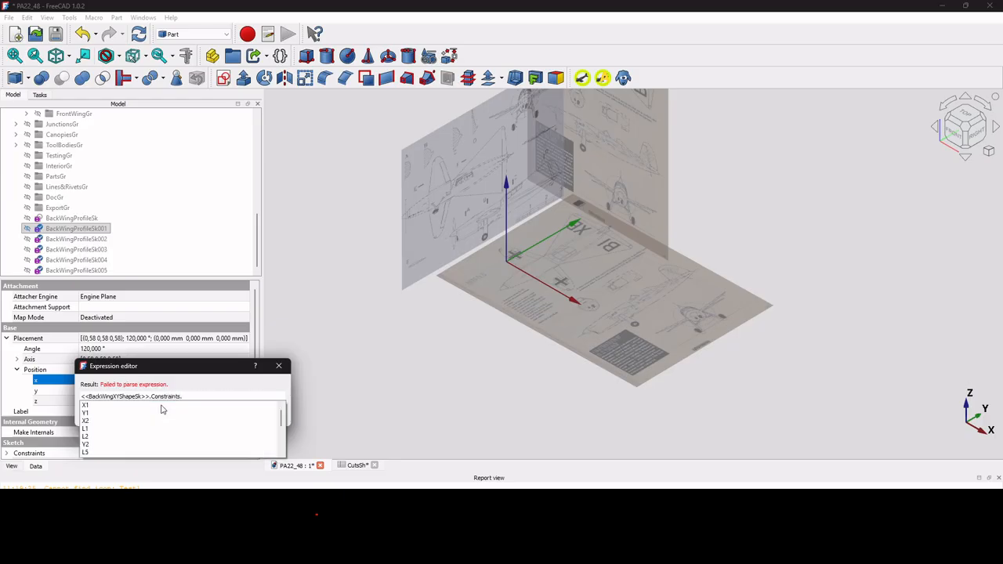
type("X1")
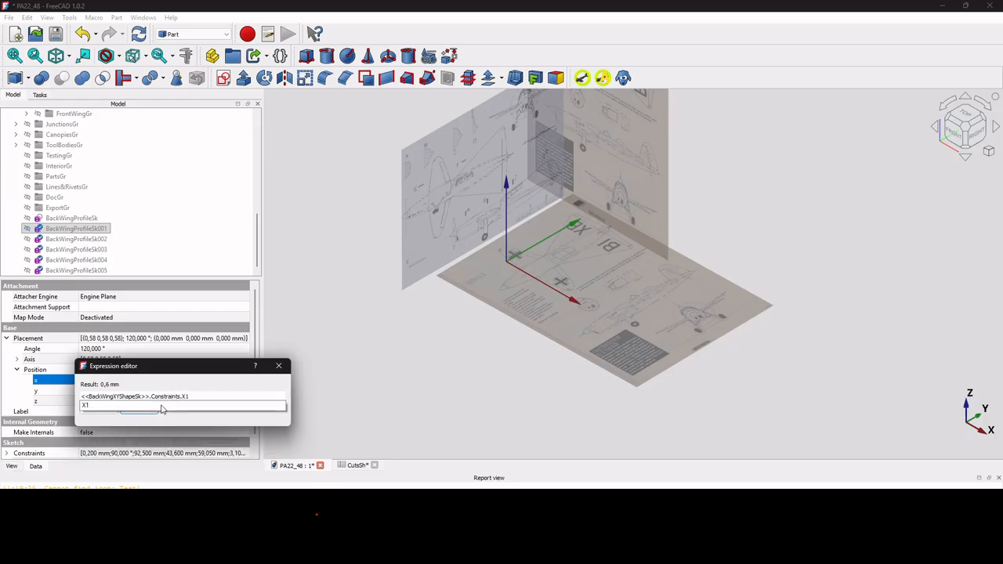
left_click(162, 407)
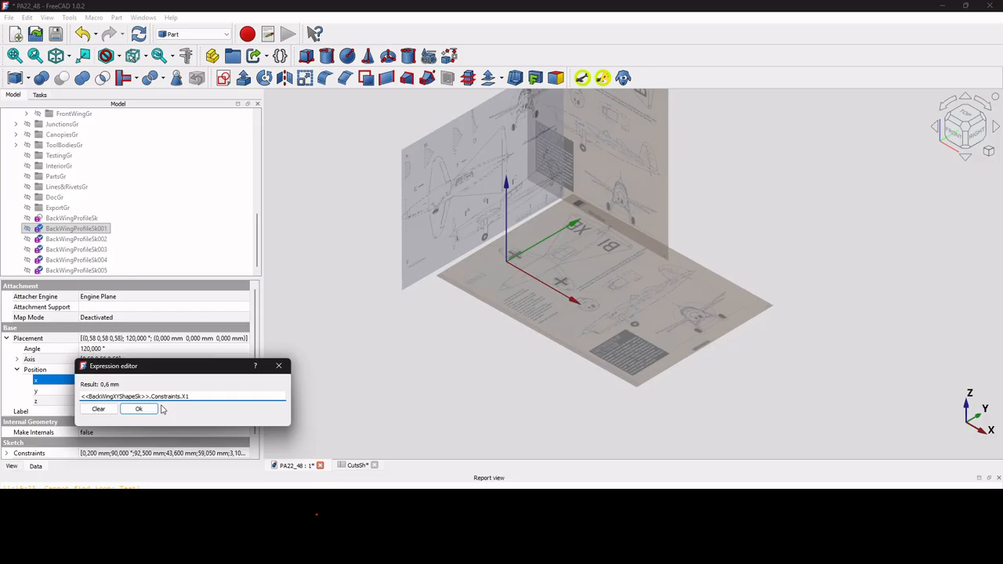
left_click(136, 409)
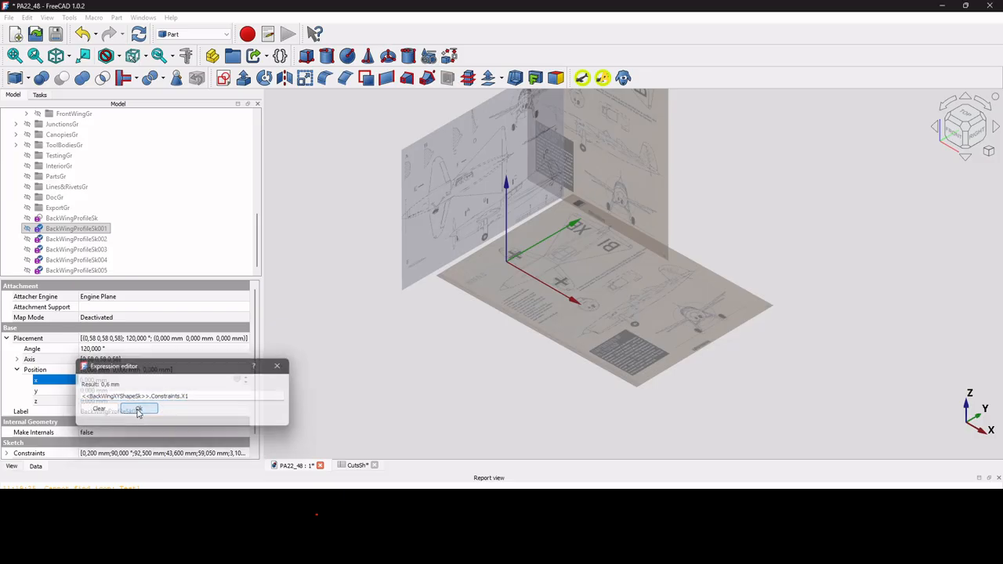
left_click(66, 229)
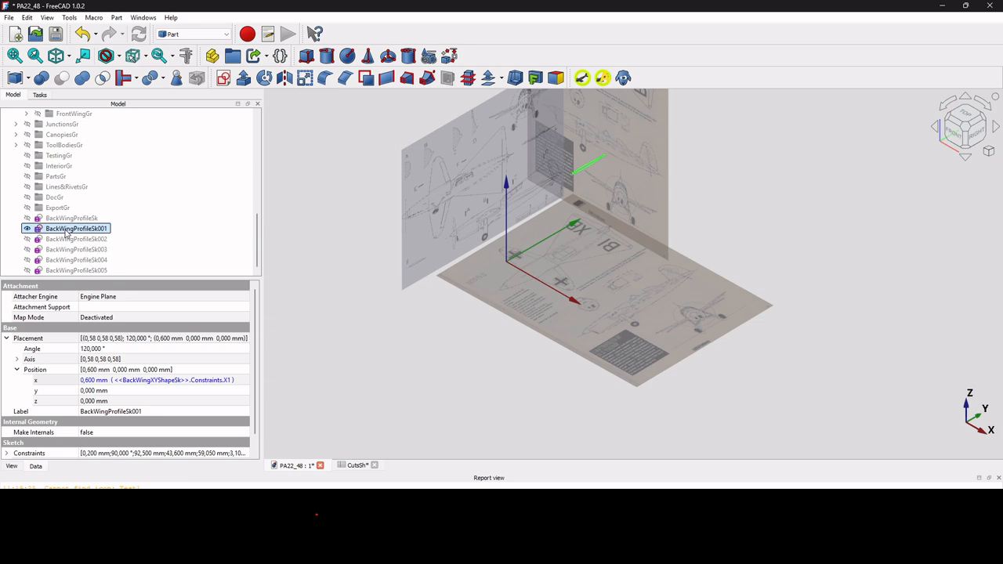
left_click(6, 338)
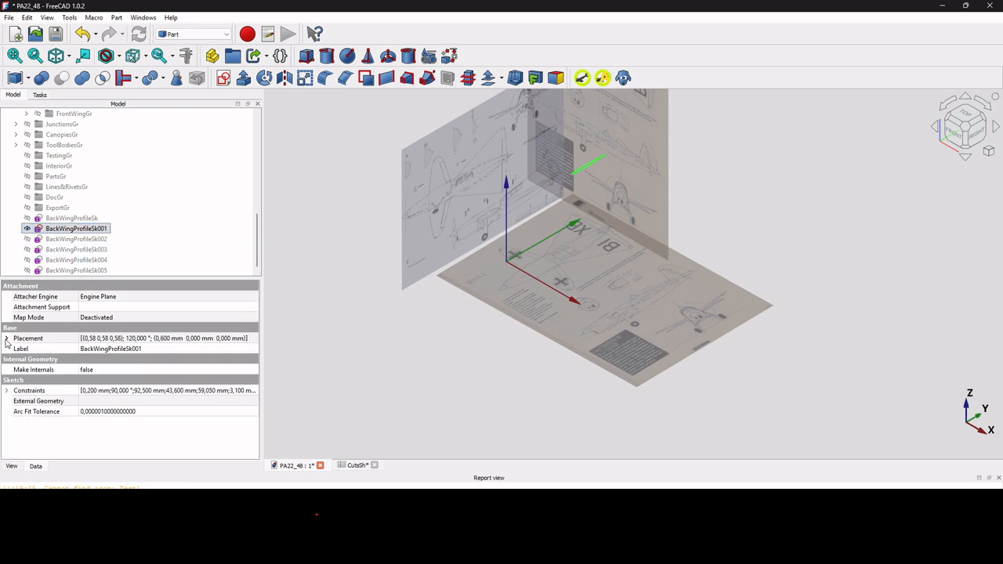
Expand BackWingProfileSk001's Constraints to show Start Y 92,500 mm and Local L 43,600 mm.
left_click(6, 391)
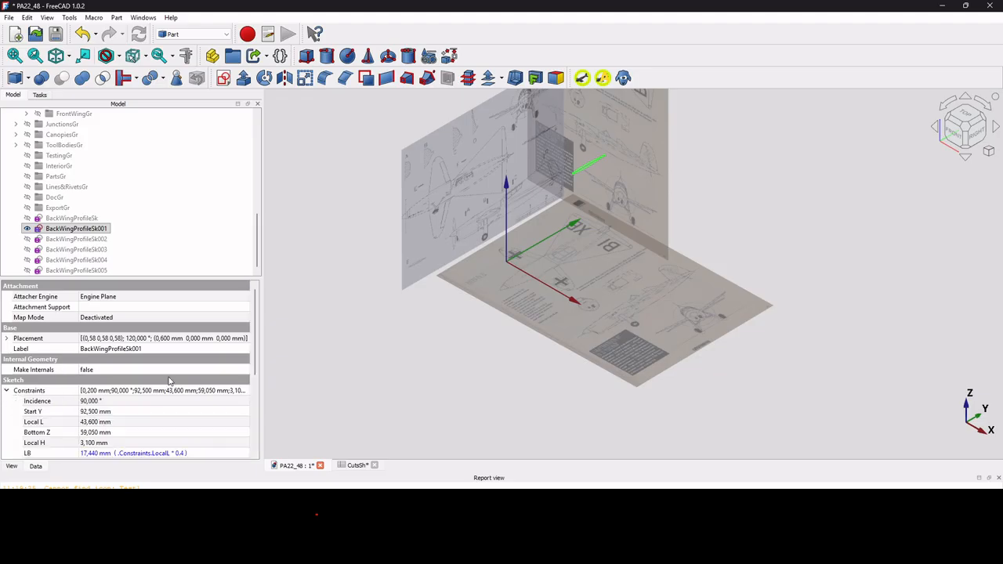
scroll(168, 379, "down", 3)
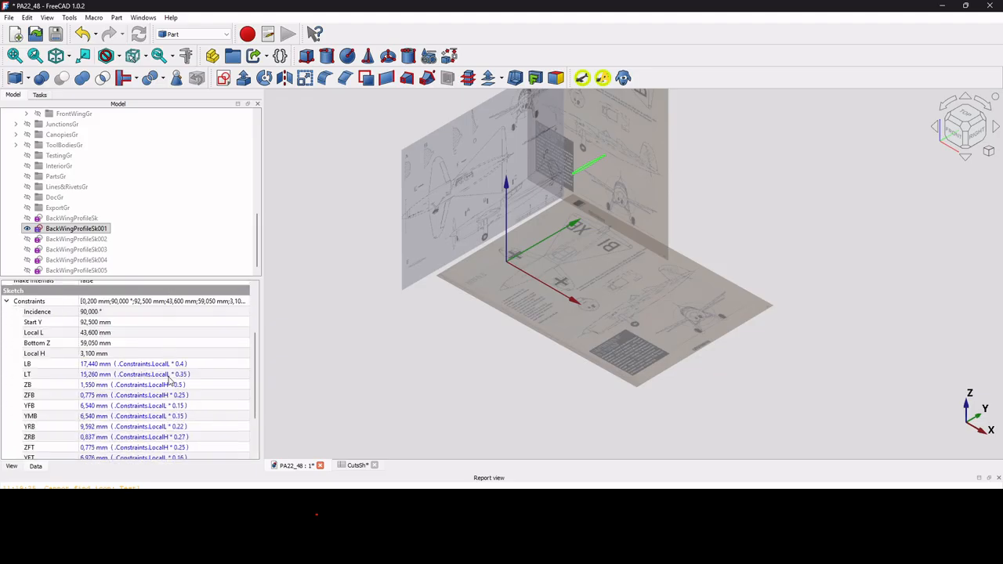
left_click(134, 323)
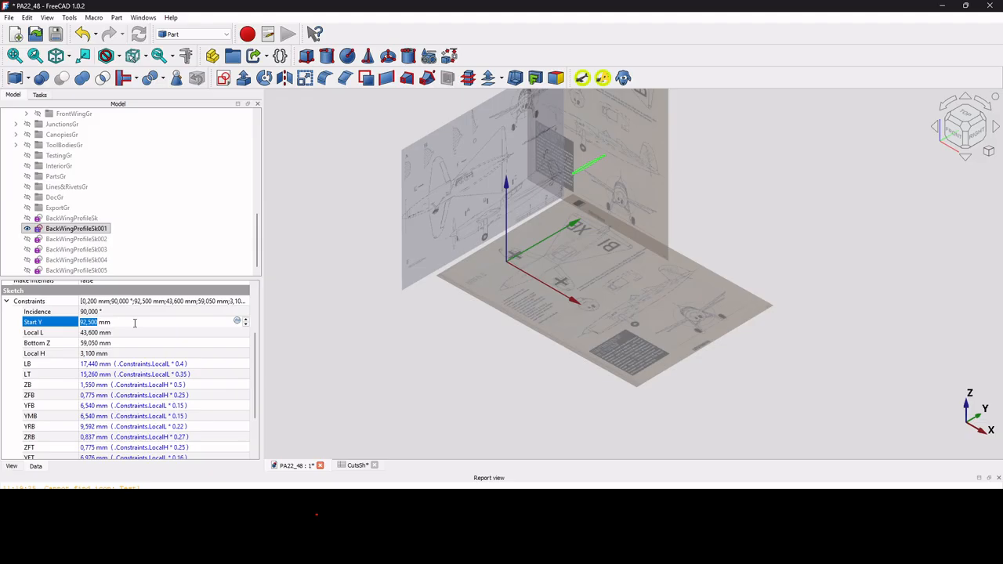
scroll(77, 294, "up", 3)
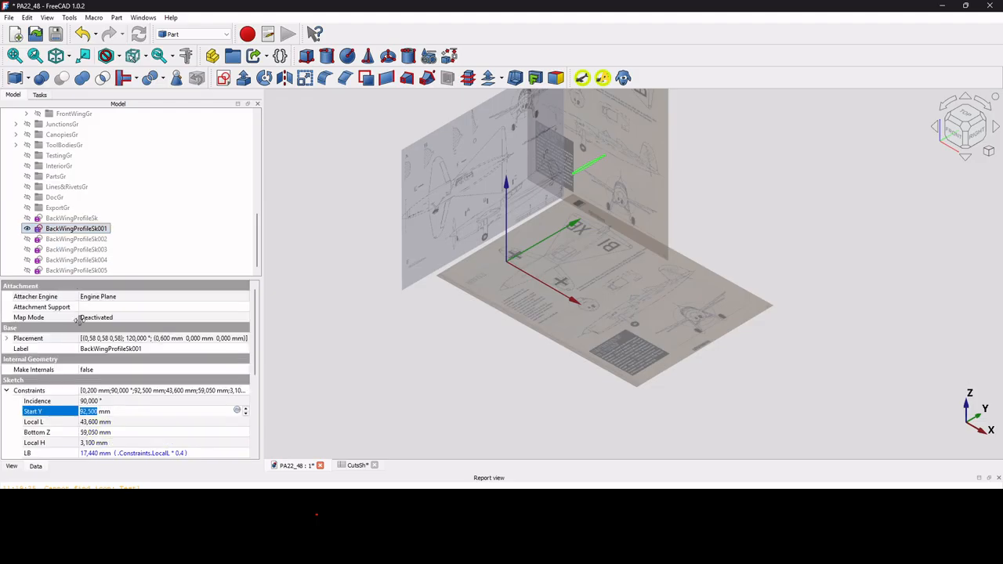
Copy the x position's X1 expression unchanged, then select Start Y for editing.
left_click(7, 338)
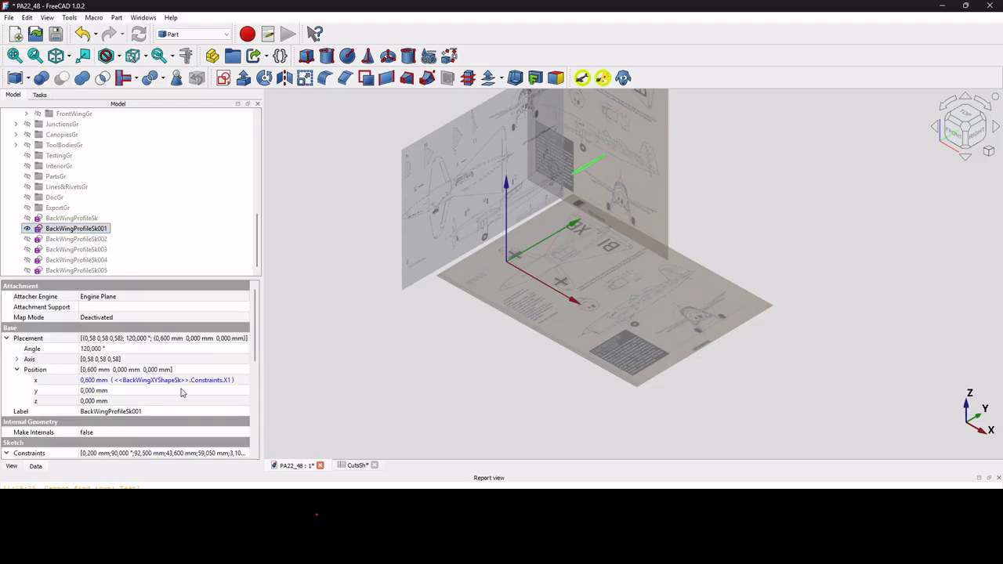
left_click(226, 383)
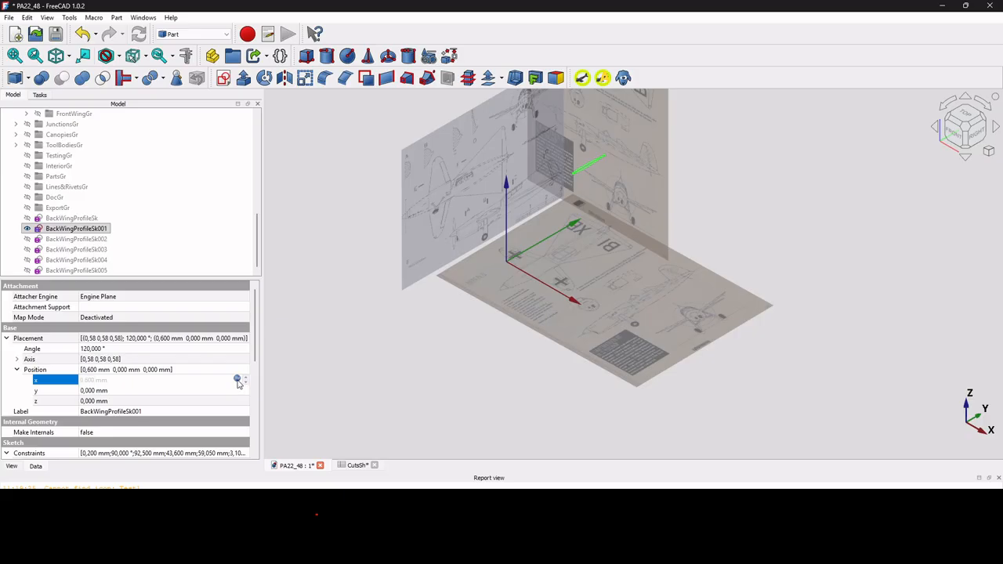
left_click(238, 380)
left_click(189, 396)
key("ctrl+a")
key("ctrl+c")
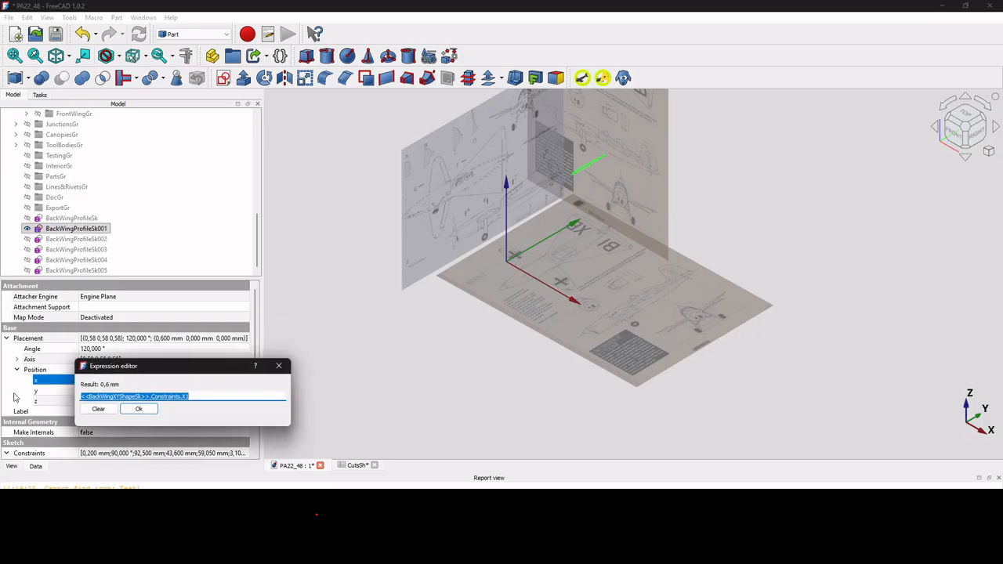
left_click(136, 409)
left_click(5, 338)
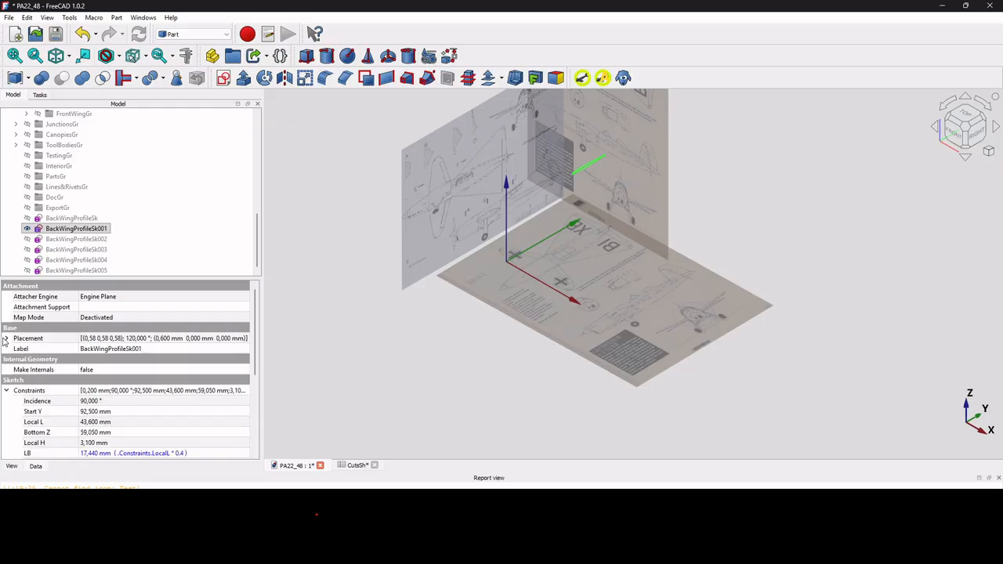
left_click(137, 412)
left_click(136, 412)
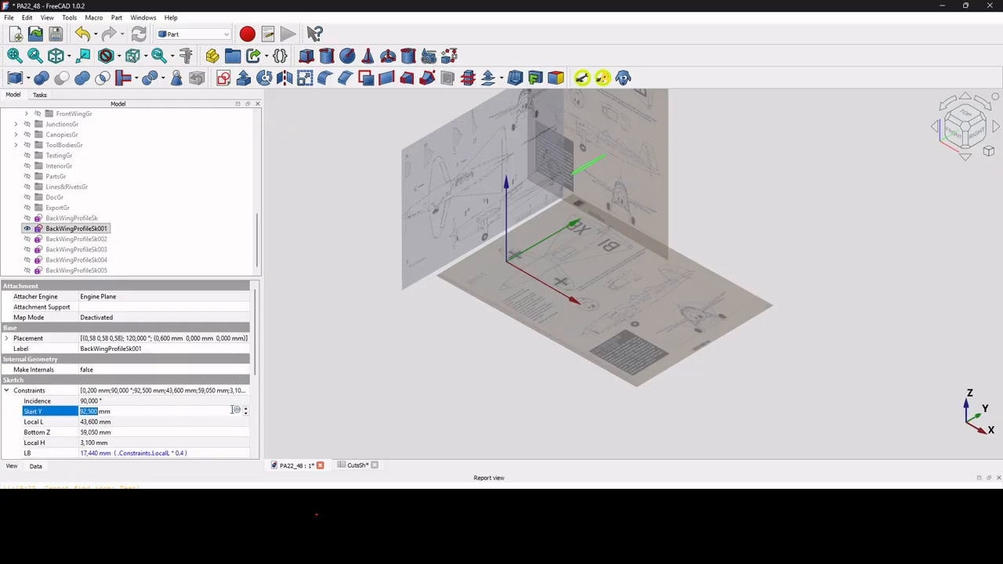
Bind Start Y to <<BackWingXYShapeSk>>.Constraints.Y1, giving 43,650 mm.
left_click(237, 411)
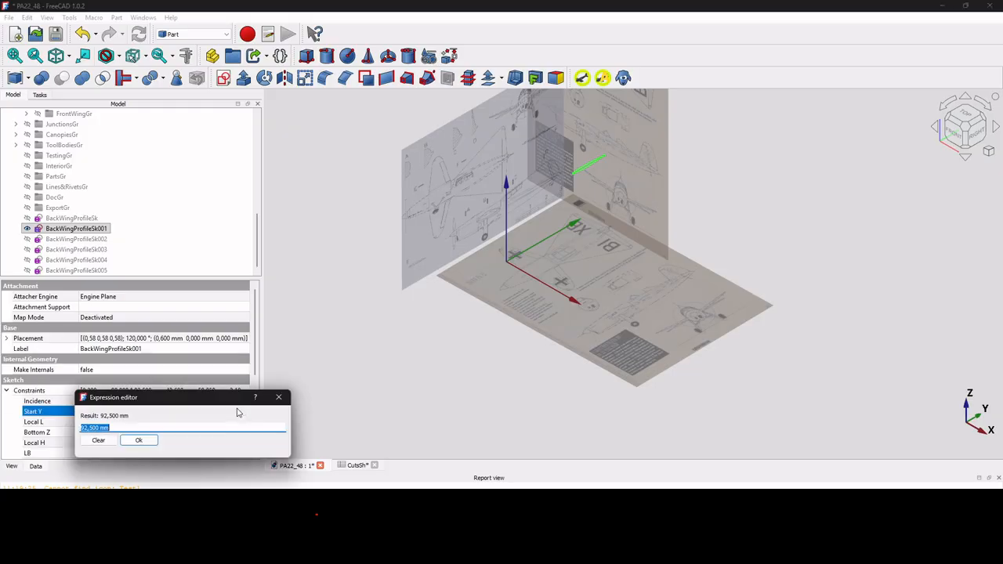
key("ctrl+v")
key("BackSpace")
key("BackSpace")
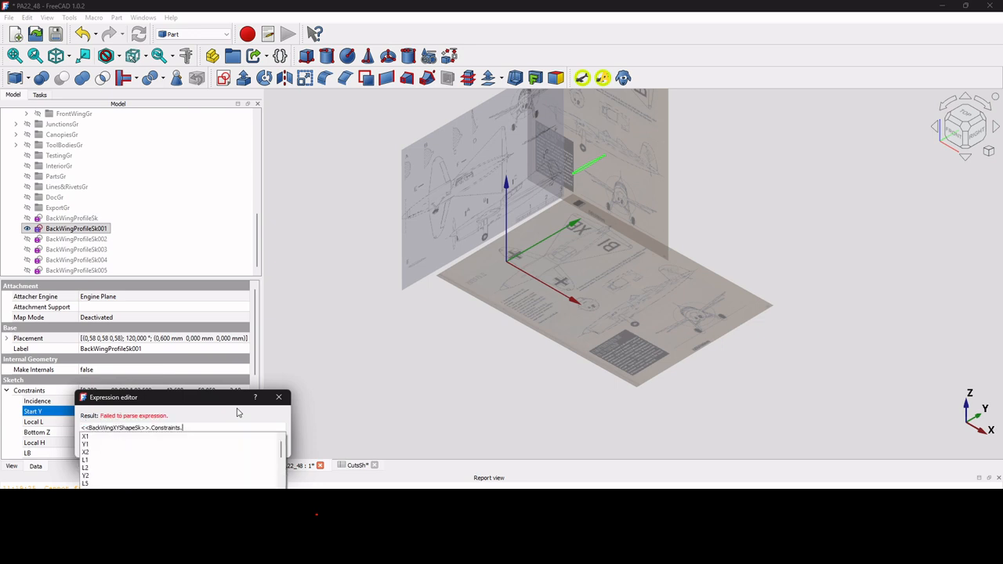
type("Y1")
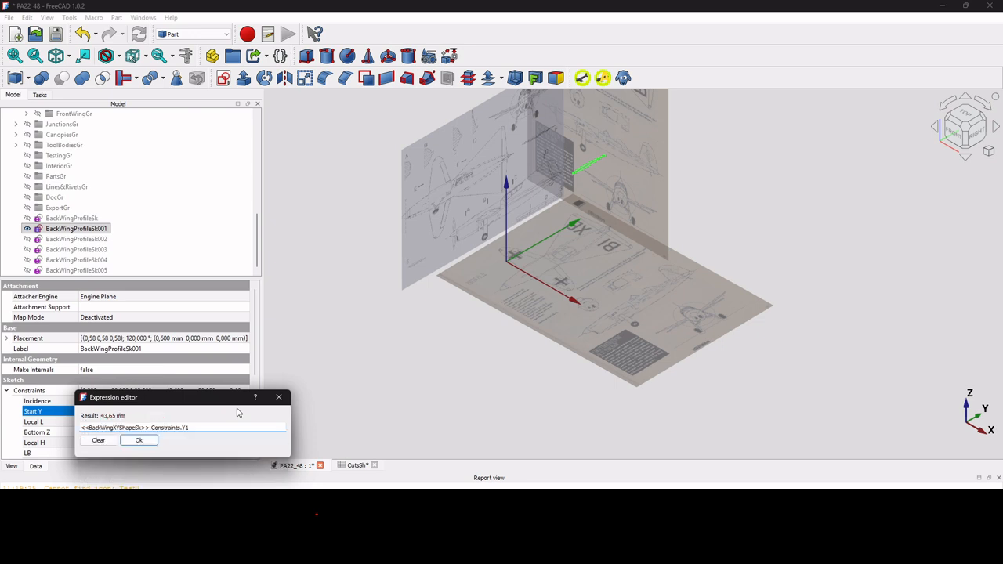
left_click(138, 439)
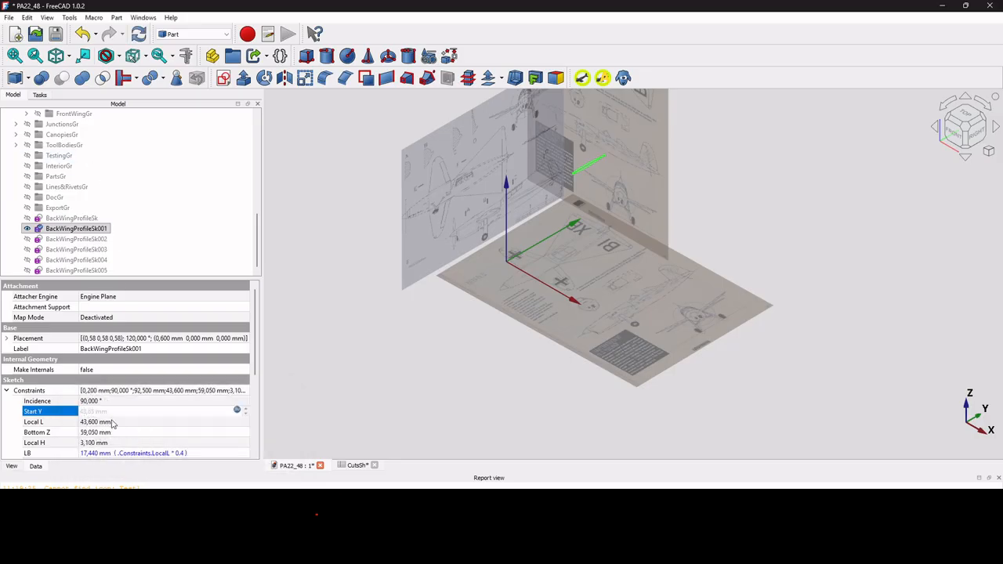
Bind Local L to BackWingXYShapeSk's L1 constraint, giving 96,923 mm.
left_click(112, 423)
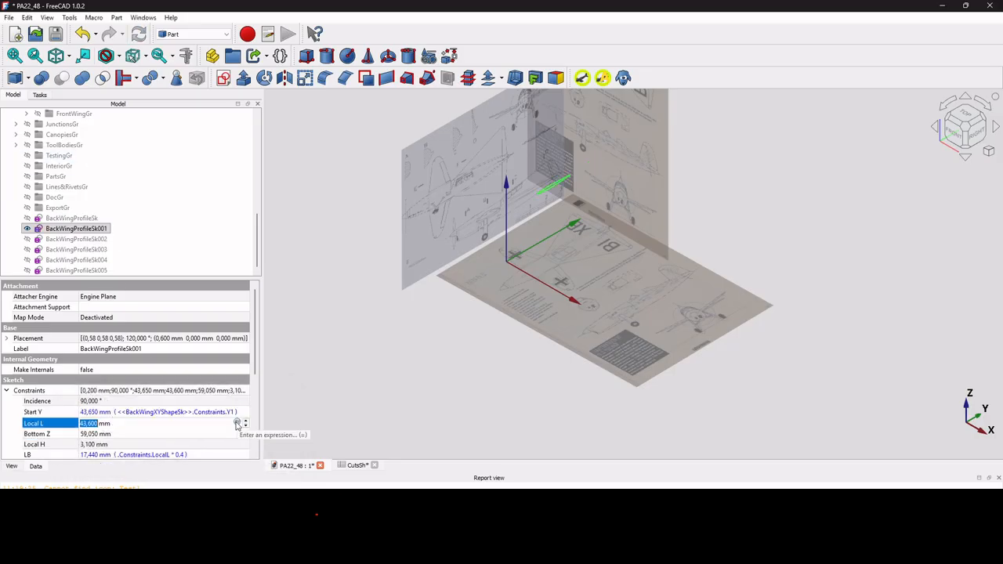
left_click(237, 423)
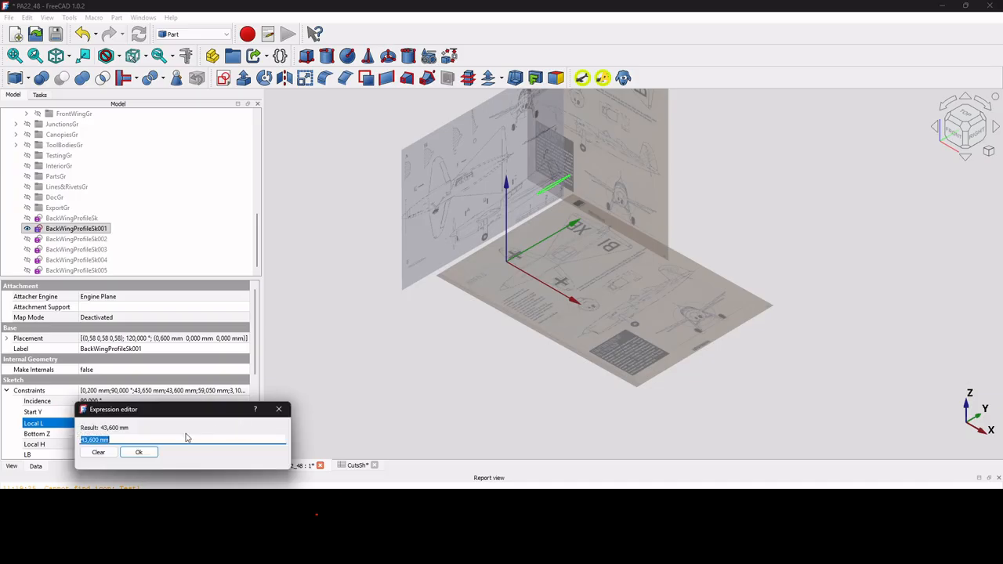
key("ctrl+v")
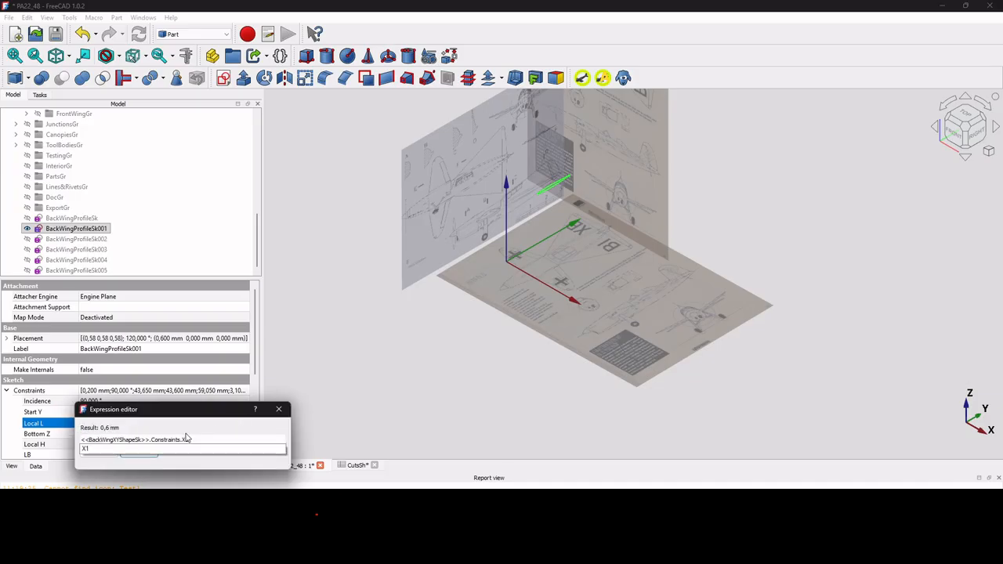
key("BackSpace")
key("BackSpace")
type("Y1")
key("Return")
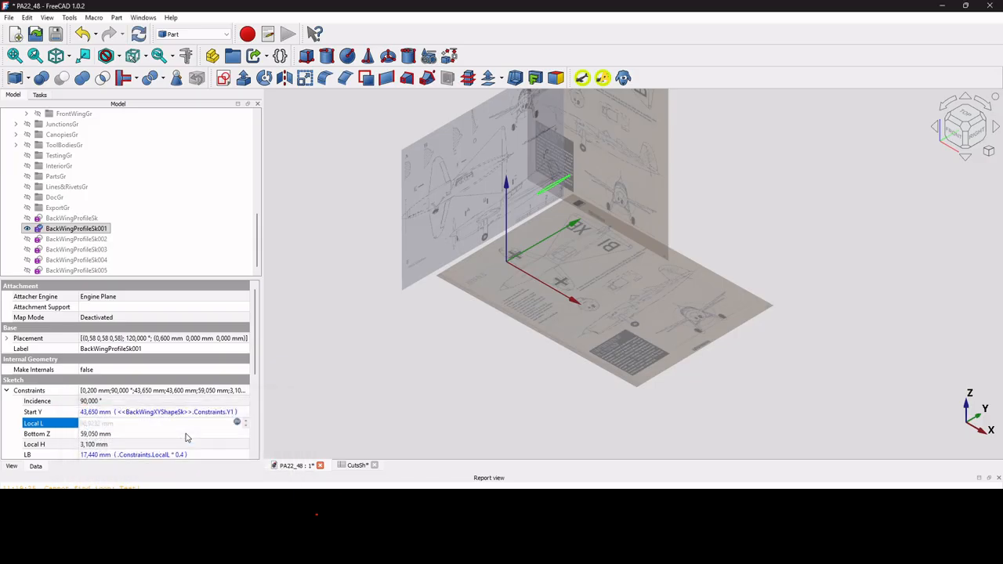
left_click(186, 435)
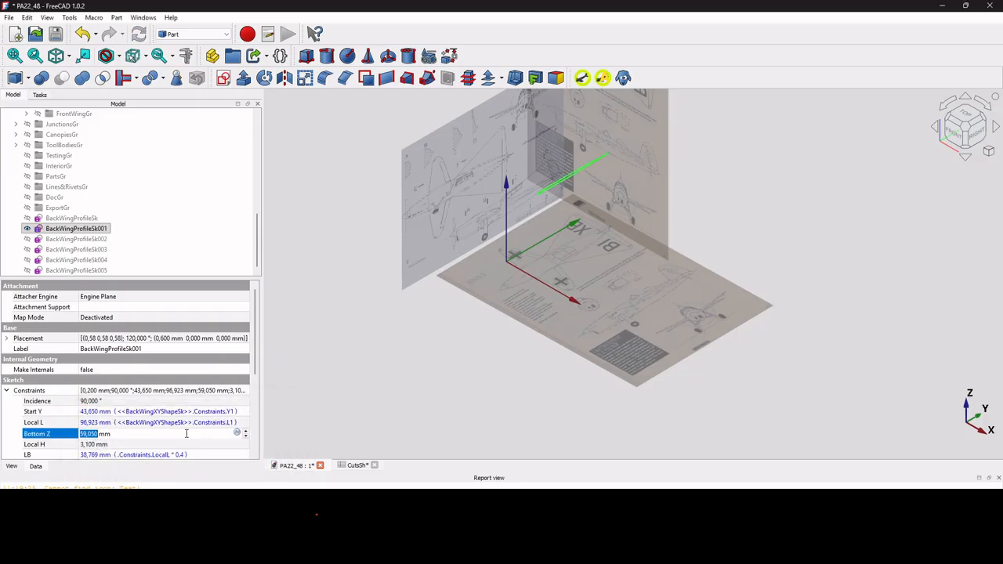
Bind Bottom Z to <<BackWingXZShapeSk>>.Constraints.ZB1, giving 2,500 mm.
left_click(237, 433)
key("ctrl+v")
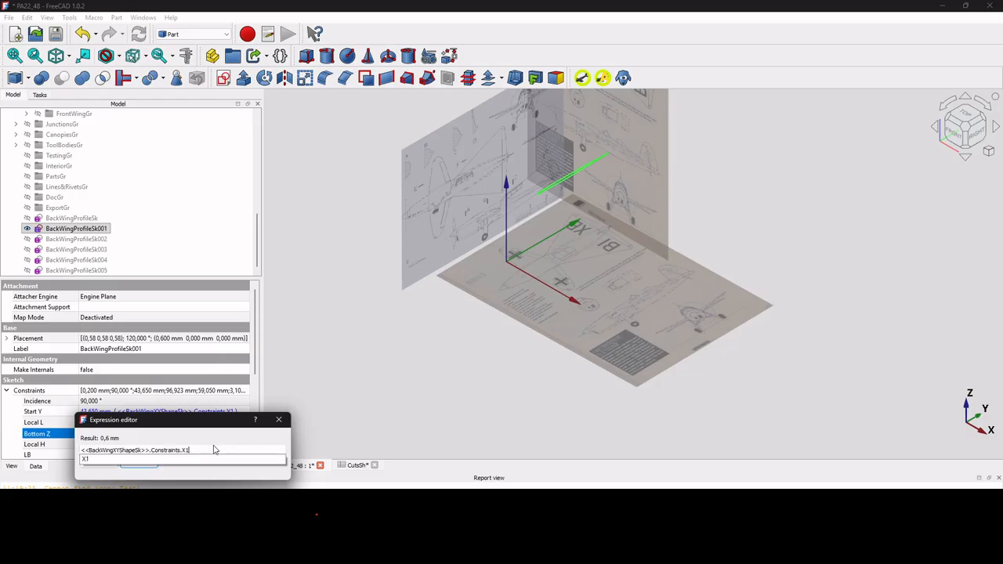
left_click(116, 449)
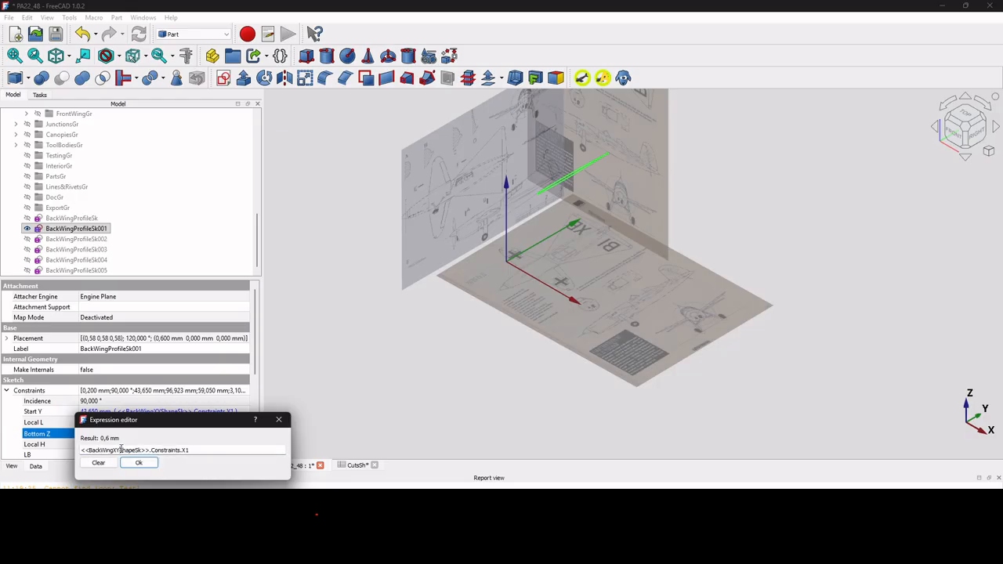
key("BackSpace")
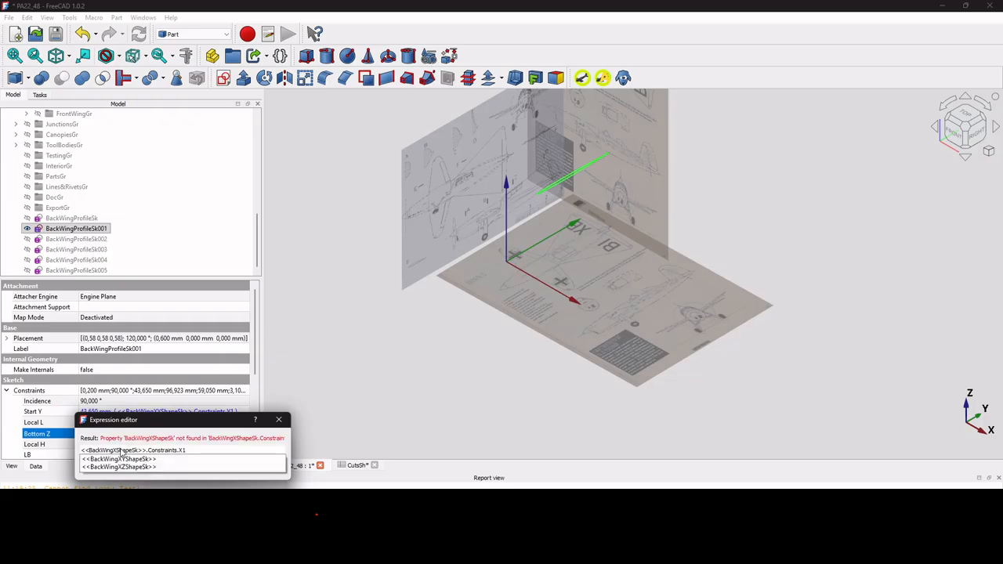
type("Z")
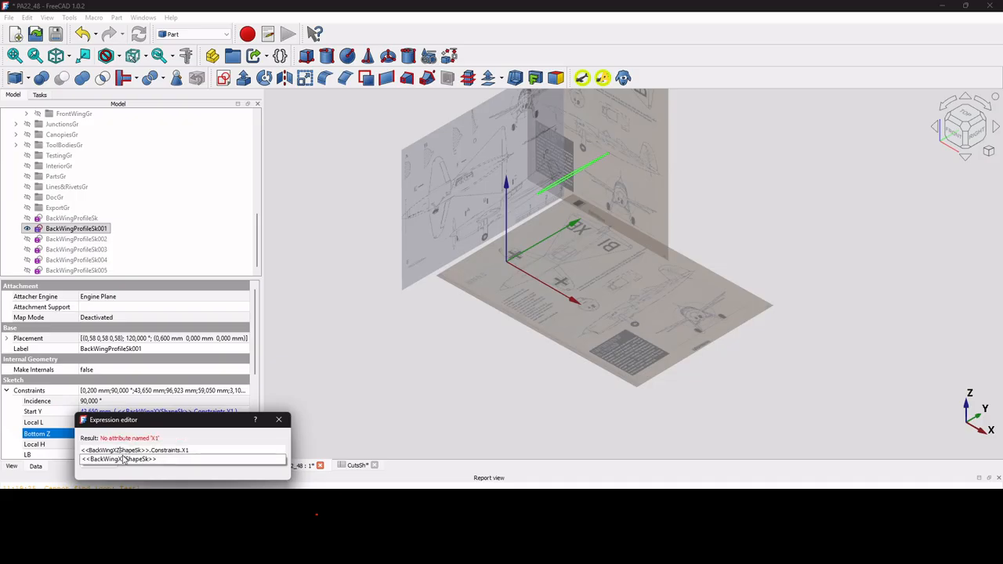
left_click(157, 459)
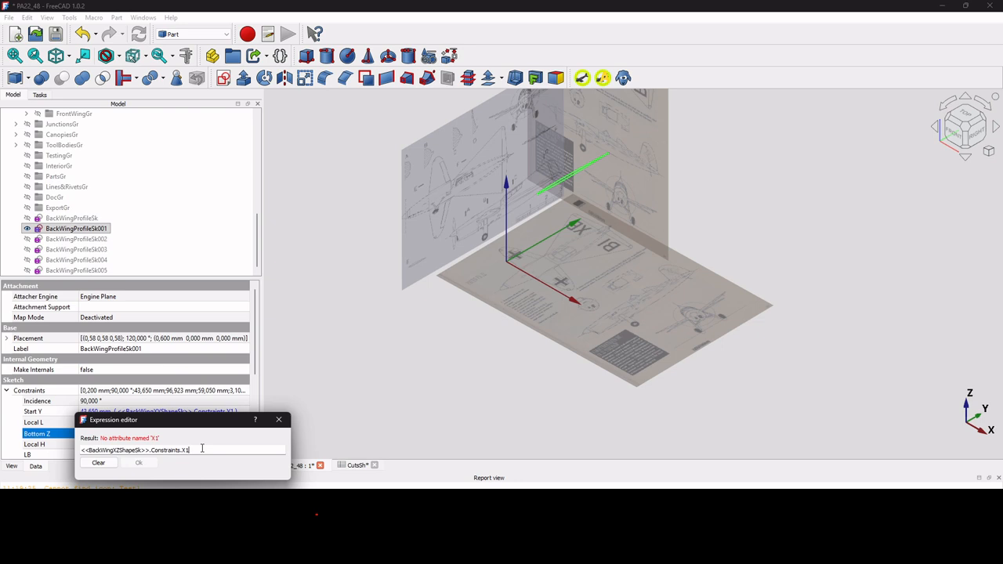
key("BackSpace")
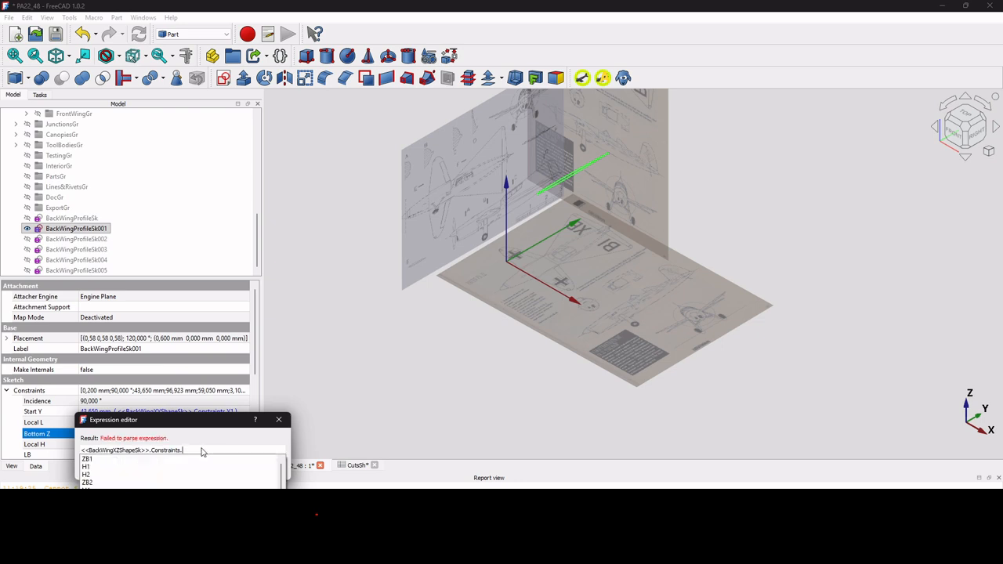
type("ZB1")
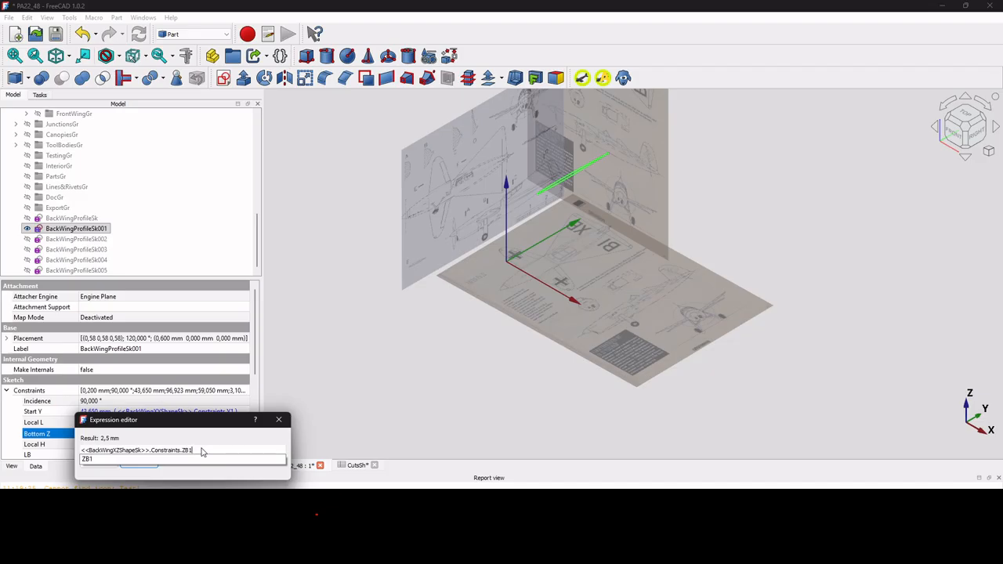
key("ctrl+a")
key("ctrl+c")
left_click(201, 450)
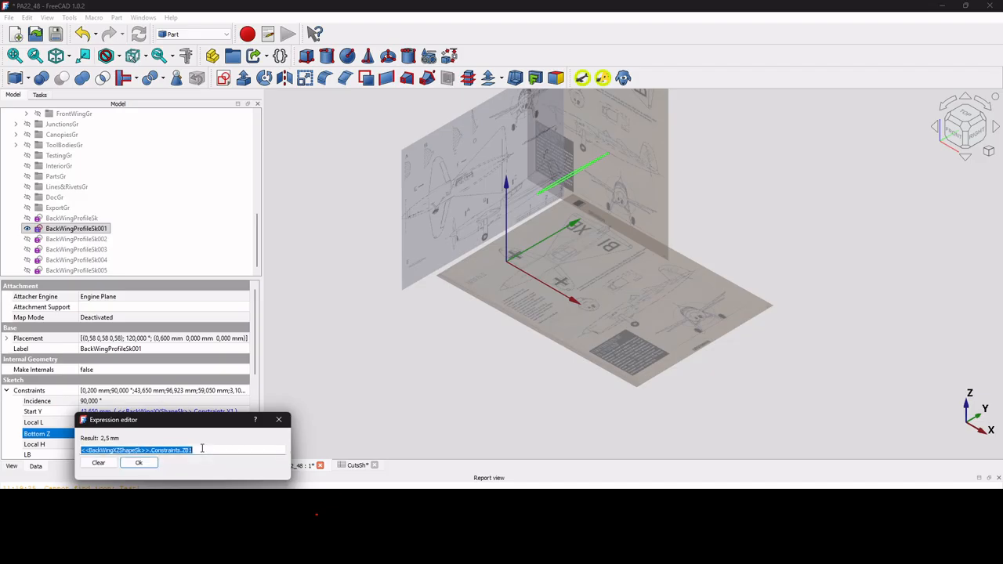
left_click(139, 463)
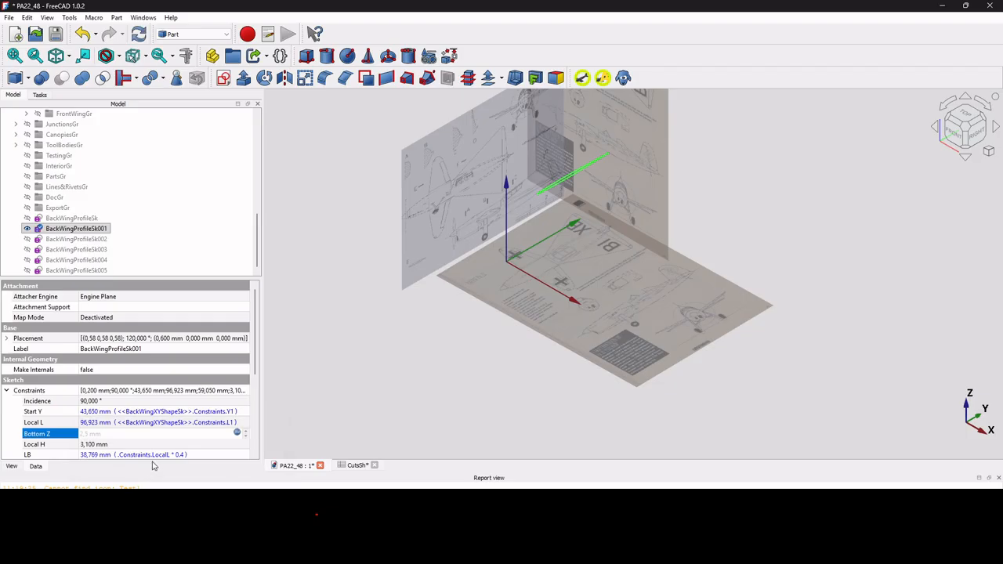
Bind Local H to BackWingXZShapeSk's H1 constraint, giving 3,910 mm.
left_click(152, 444)
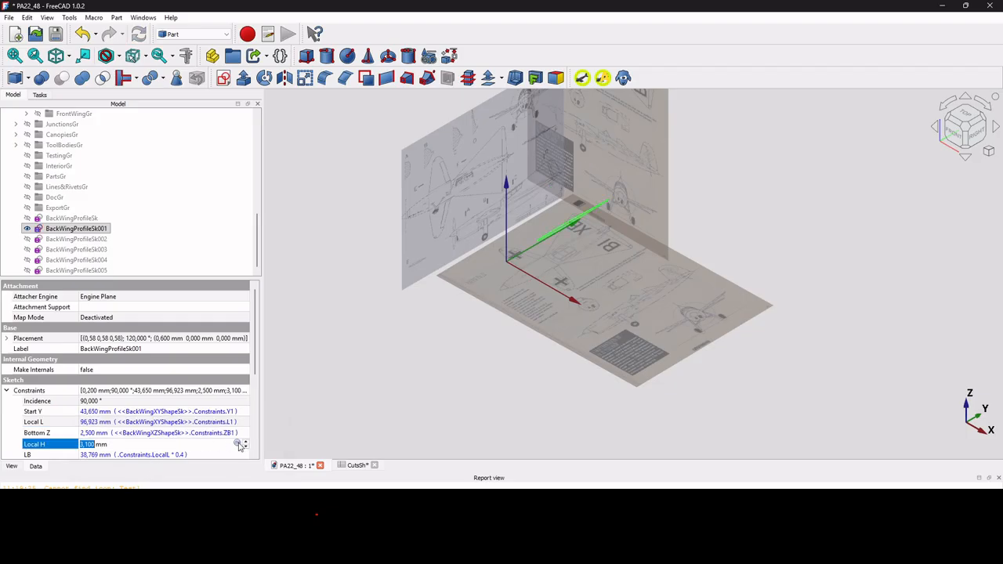
left_click(238, 444)
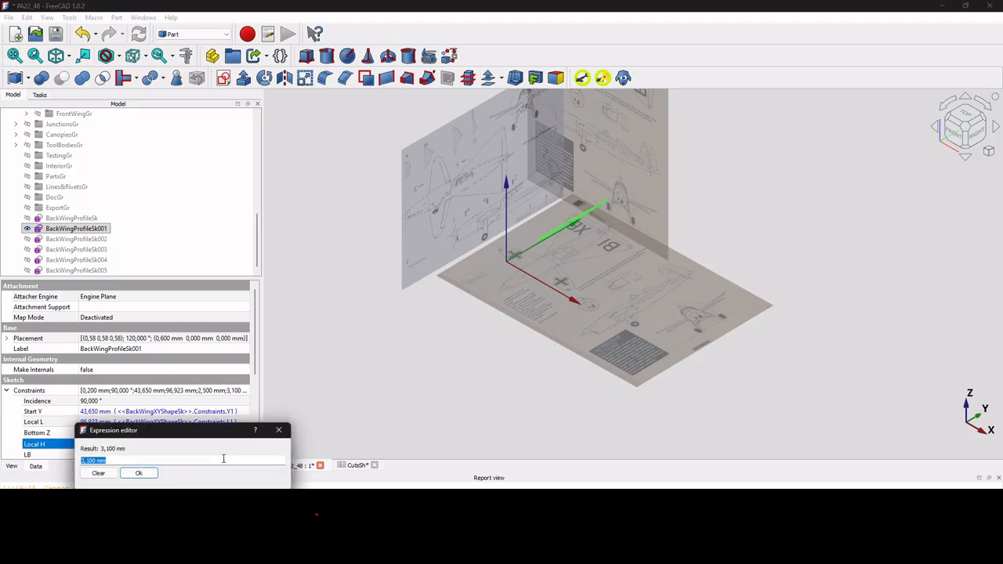
key("ctrl+v")
key("BackSpace")
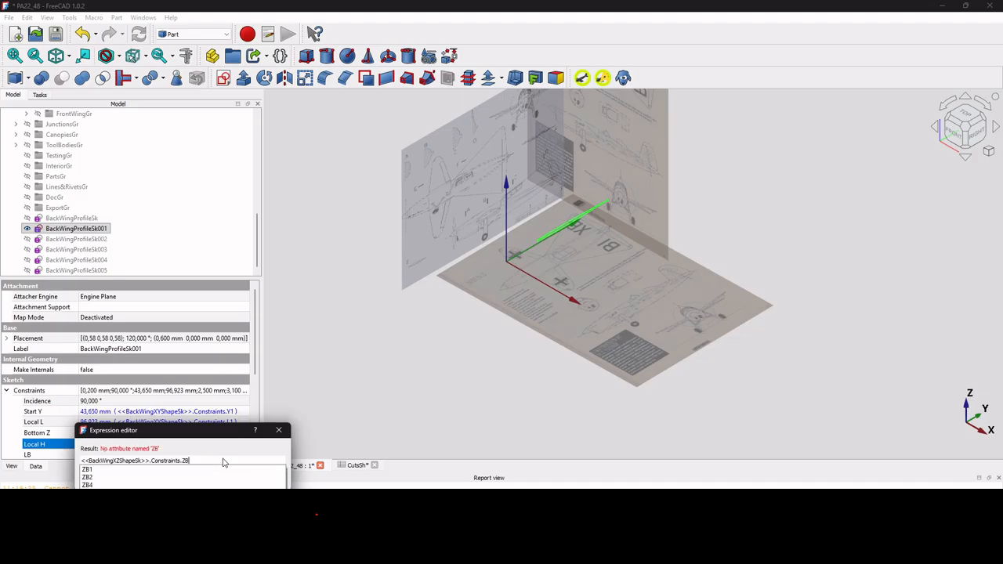
key("BackSpace")
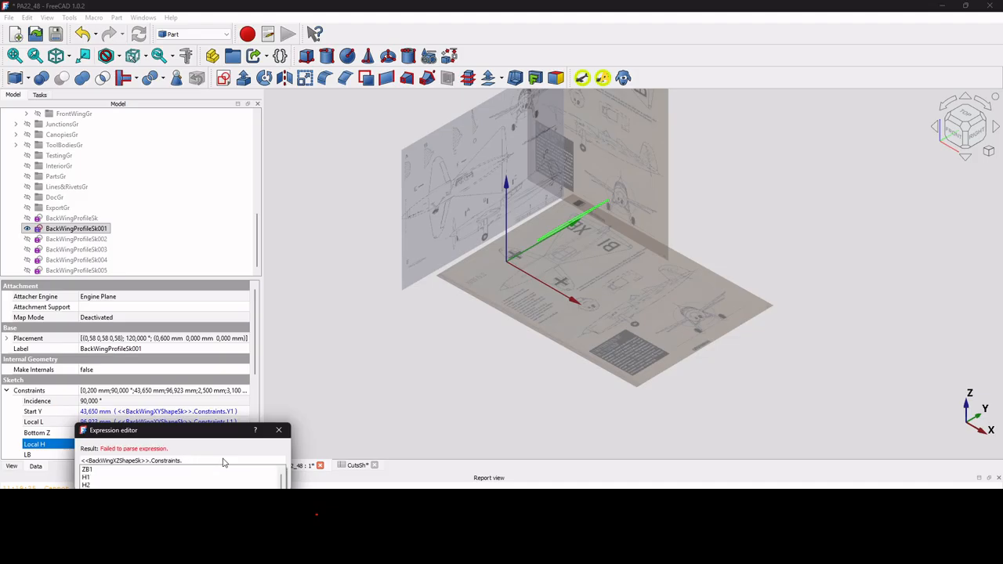
type("H1")
key("Return")
key("Return")
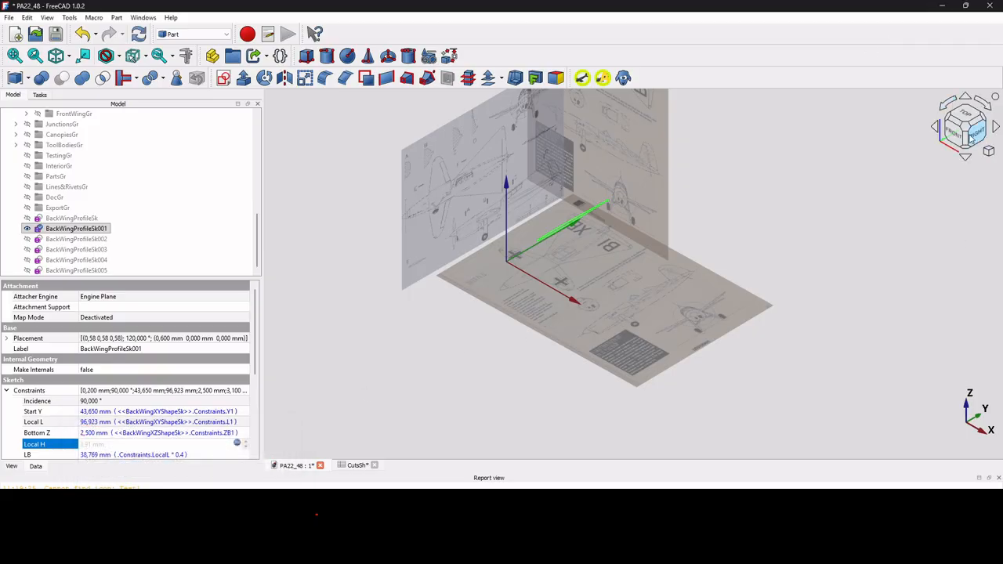
Check profile sketches 001–005 from the Top view and the isometric view.
scroll(566, 235, "up", 5)
scroll(560, 216, "down", 2)
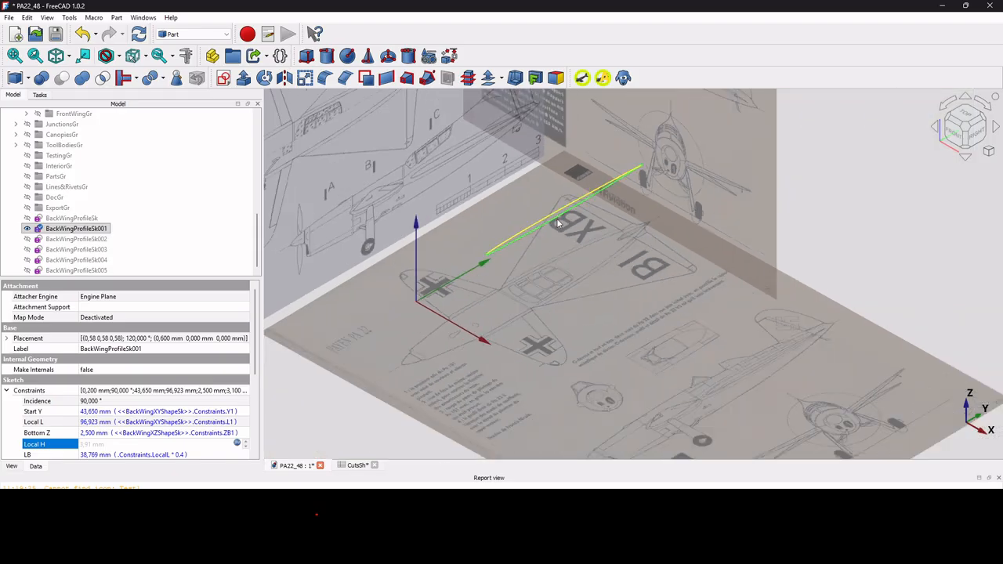
scroll(558, 223, "down", 4)
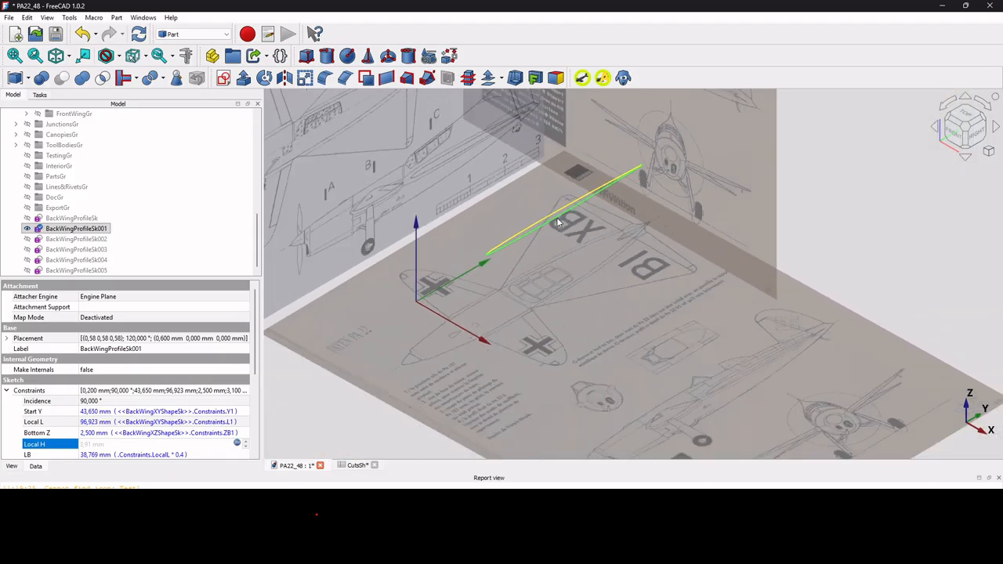
left_click(968, 114)
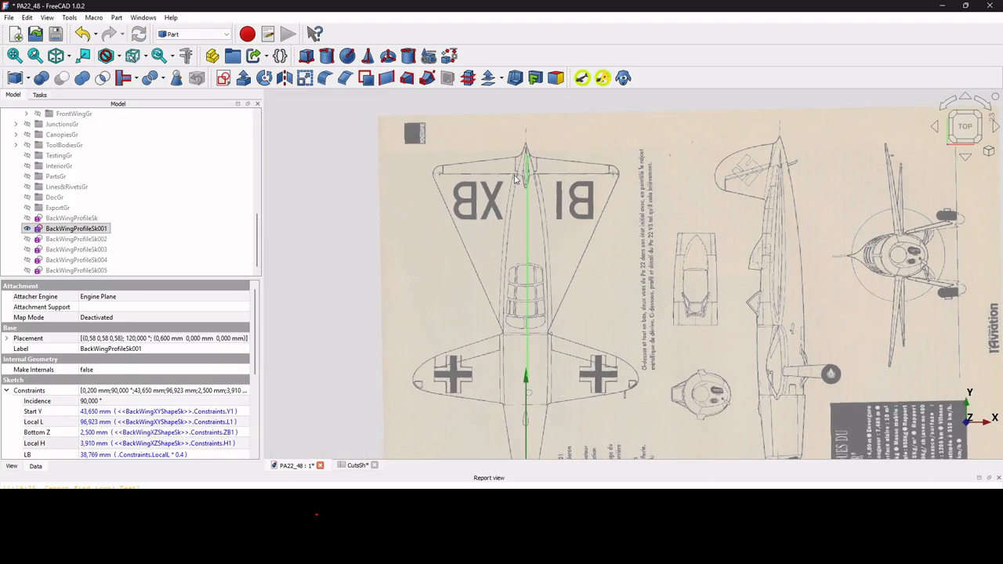
left_click(55, 57)
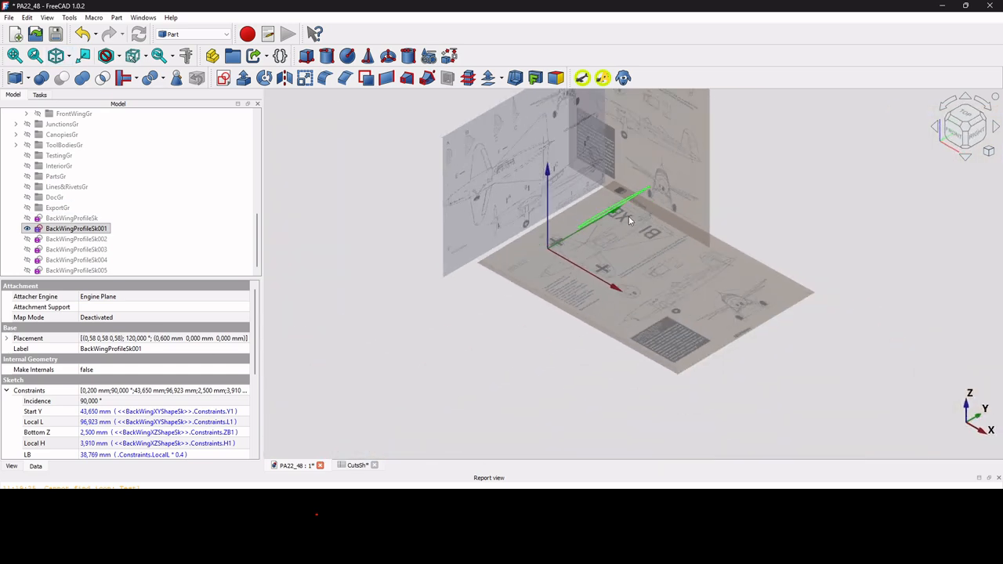
scroll(627, 213, "up", 2)
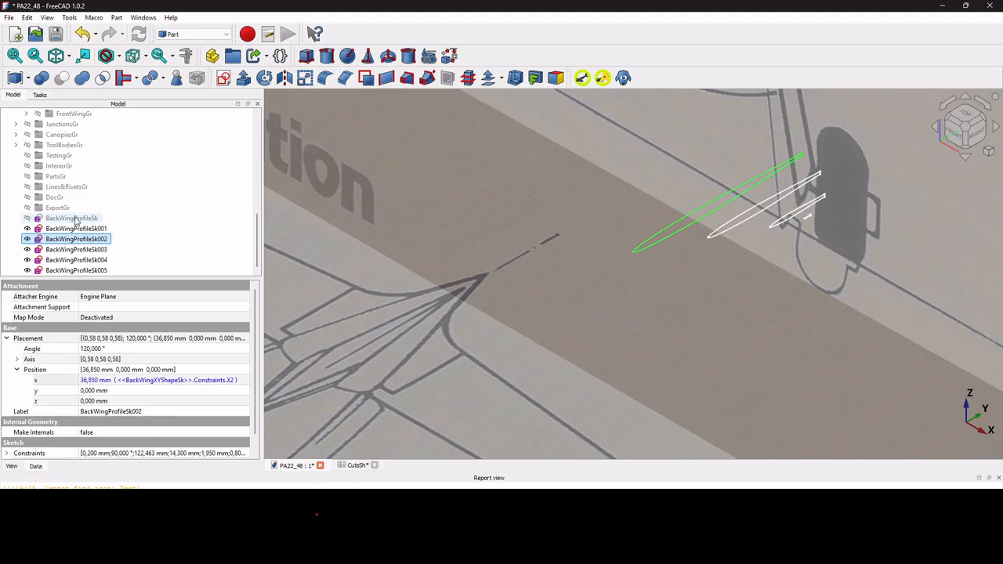
Open BackWingProfileSk005 in the sketcher.
left_click(94, 270)
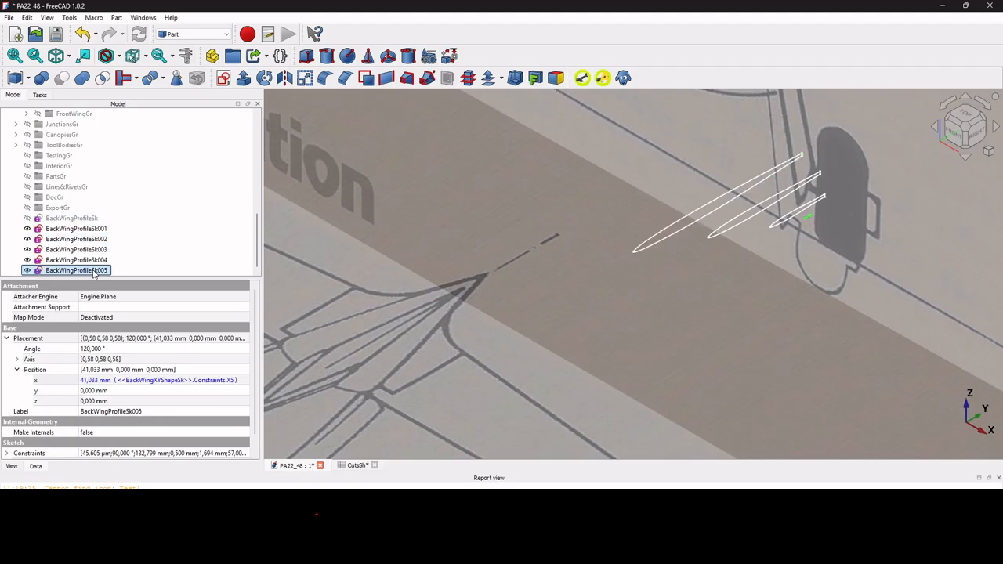
double_click(94, 270)
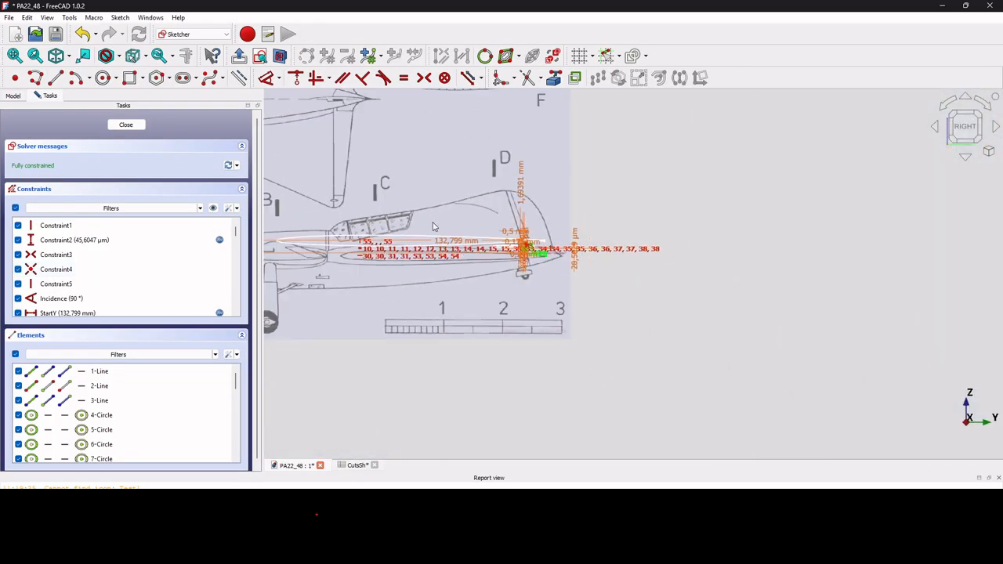
scroll(515, 258, "up", 10)
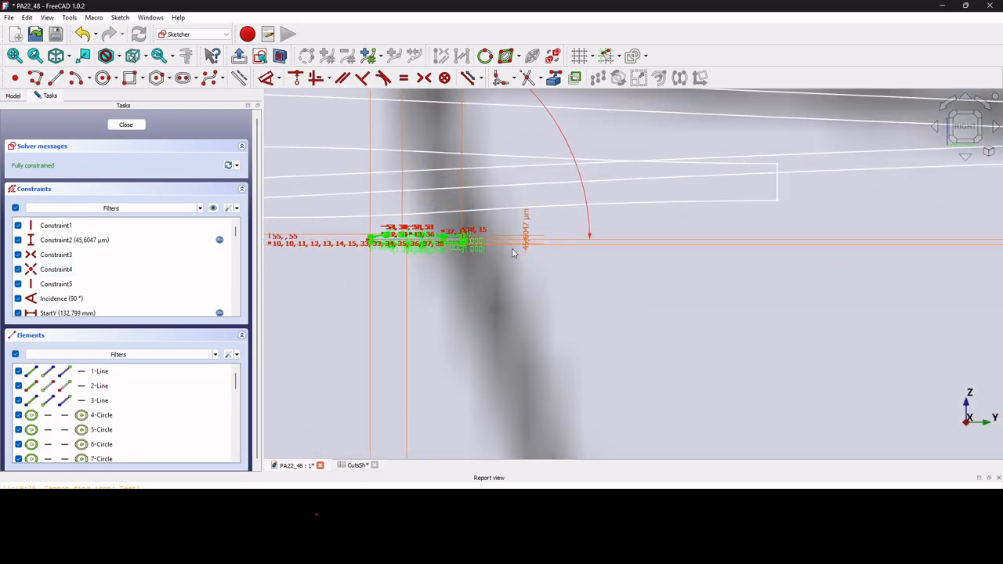
scroll(532, 253, "up", 5)
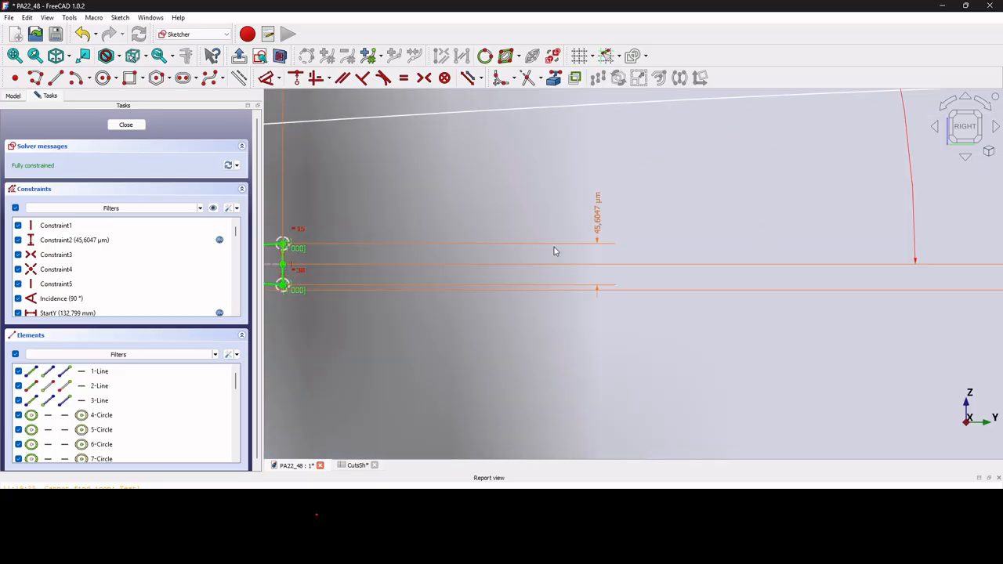
scroll(593, 230, "down", 6)
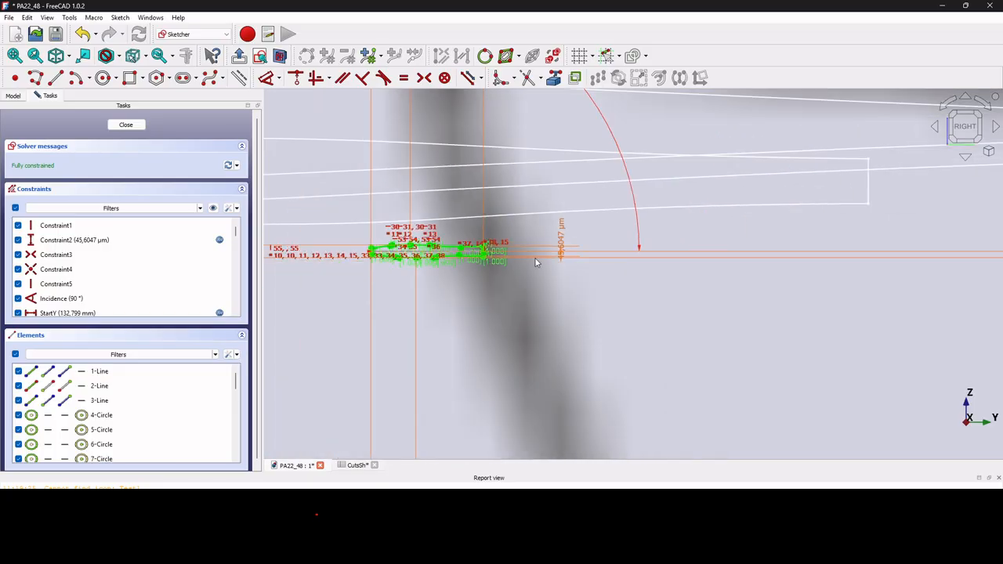
scroll(552, 249, "up", 4)
Reposition the dimension labels and confirm the vertical length constraint with its expression unchanged.
left_click_drag(604, 206, 338, 225)
scroll(711, 250, "down", 5)
scroll(600, 253, "up", 4)
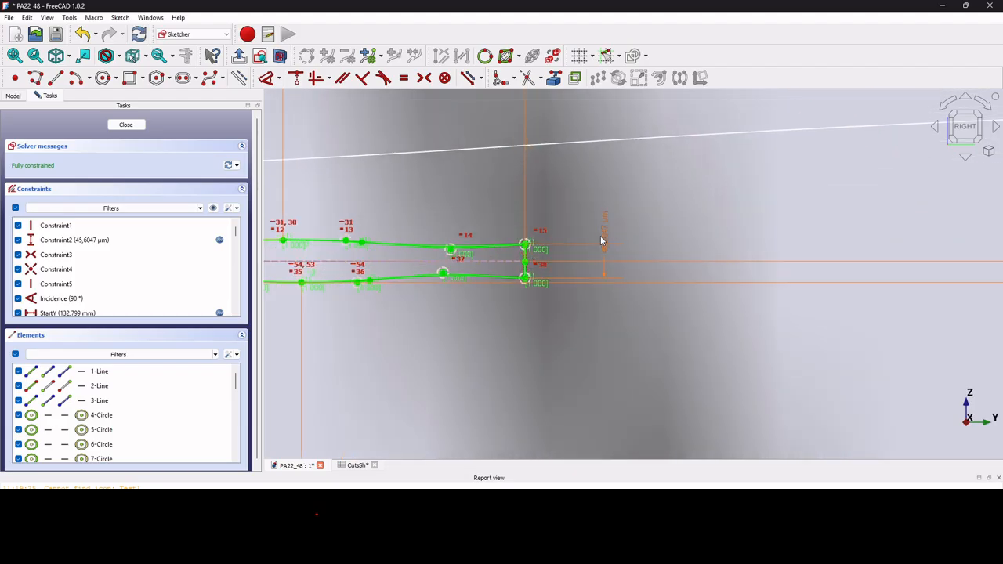
left_click_drag(603, 239, 558, 243)
scroll(565, 248, "up", 3)
left_click_drag(555, 243, 582, 243)
double_click(582, 244)
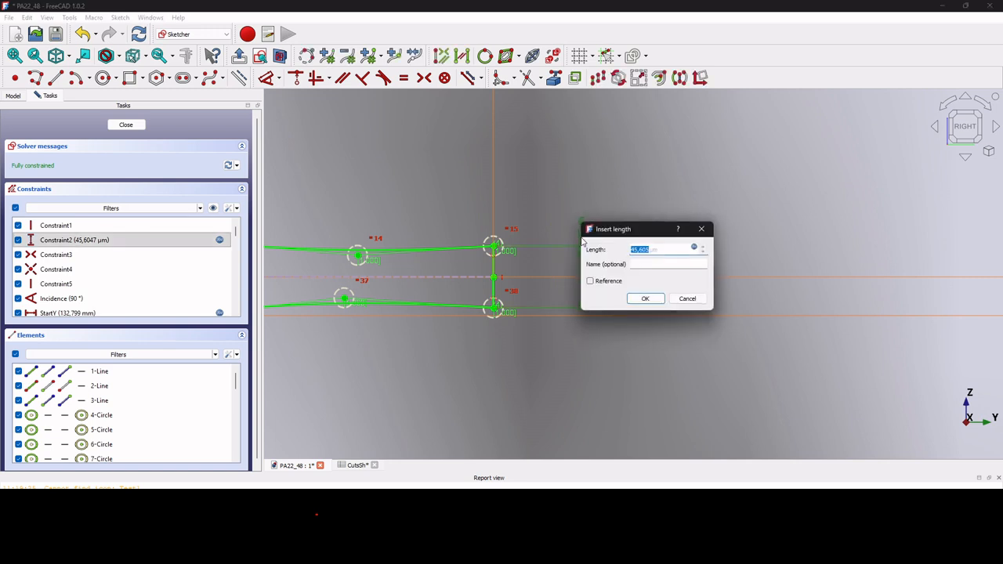
left_click(693, 249)
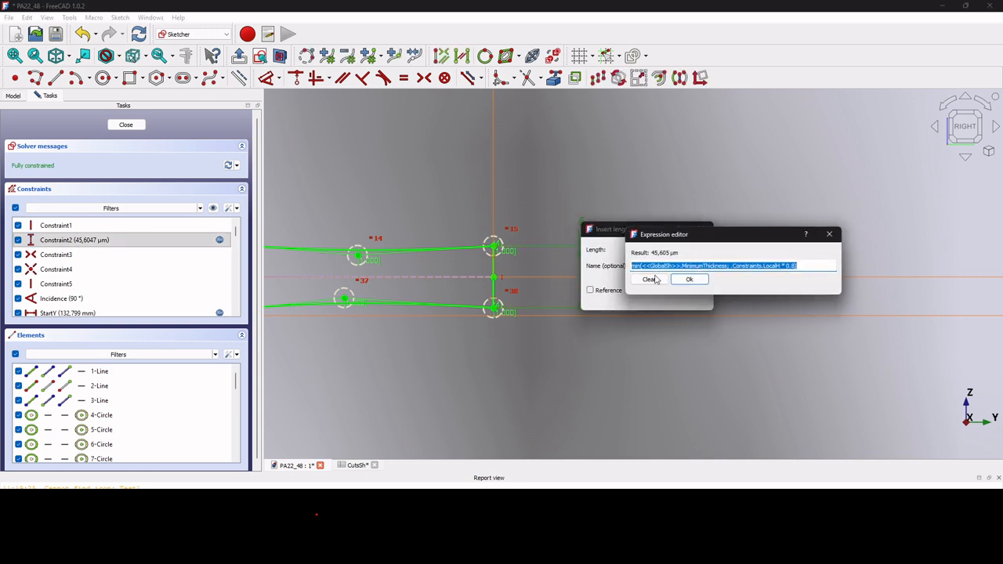
left_click(829, 235)
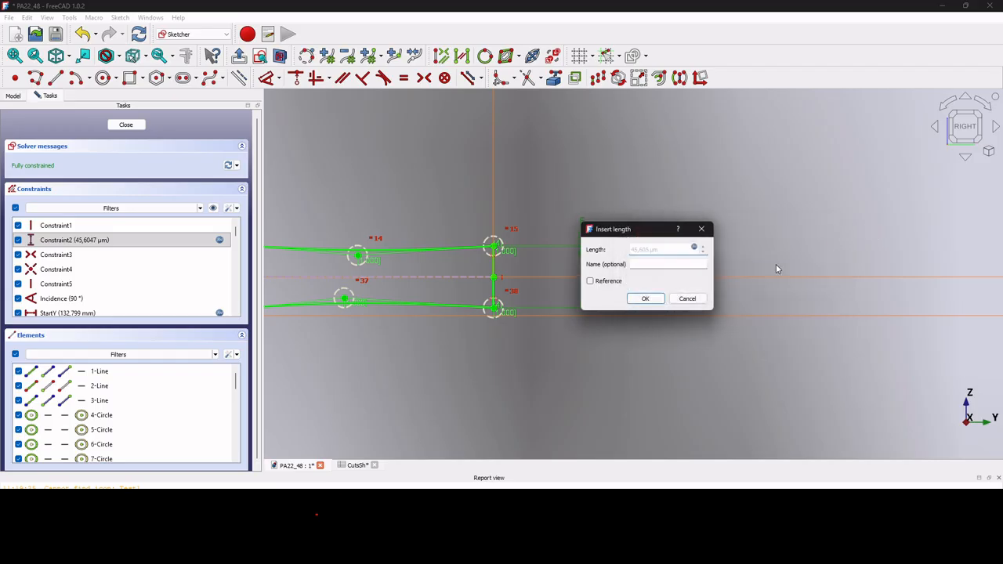
left_click(645, 299)
Close the sketch and orbit to view the profiles in 3D.
scroll(776, 292, "down", 5)
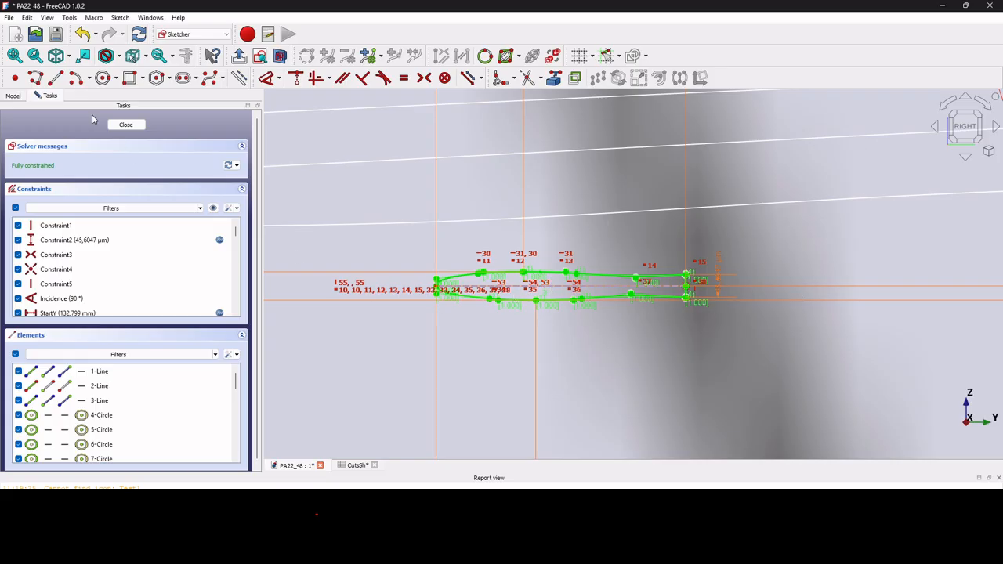
left_click(130, 127)
middle_click_drag(787, 216, 718, 246)
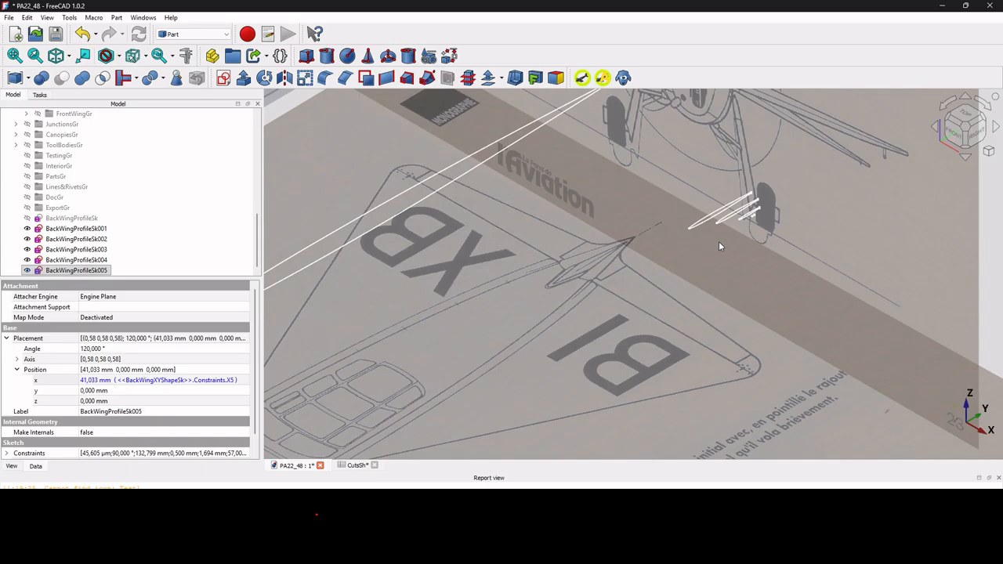
Create Loft006 between BackWingProfileSk001 and BackWingProfileSk002.
scroll(719, 243, "down", 4)
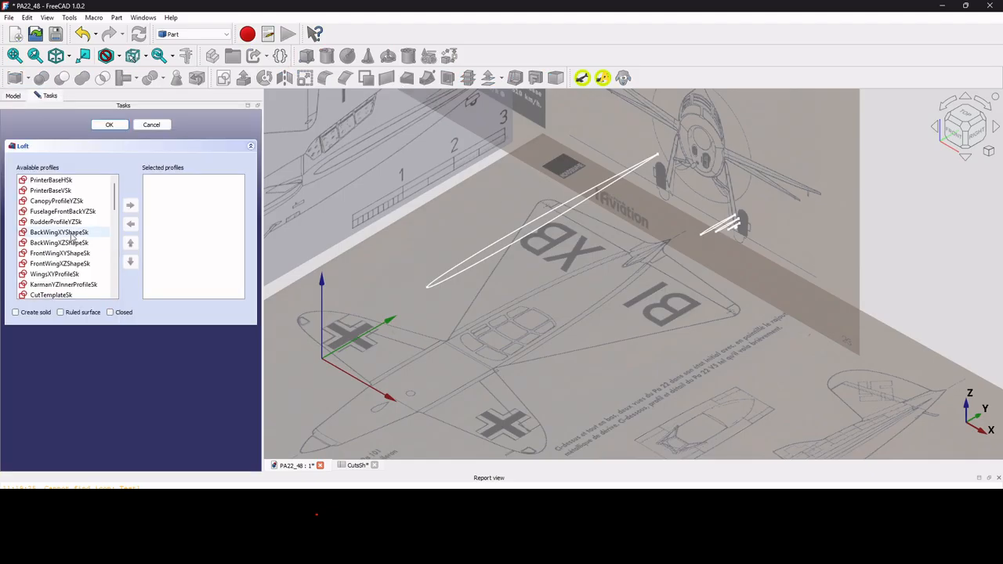
scroll(94, 274, "down", 5)
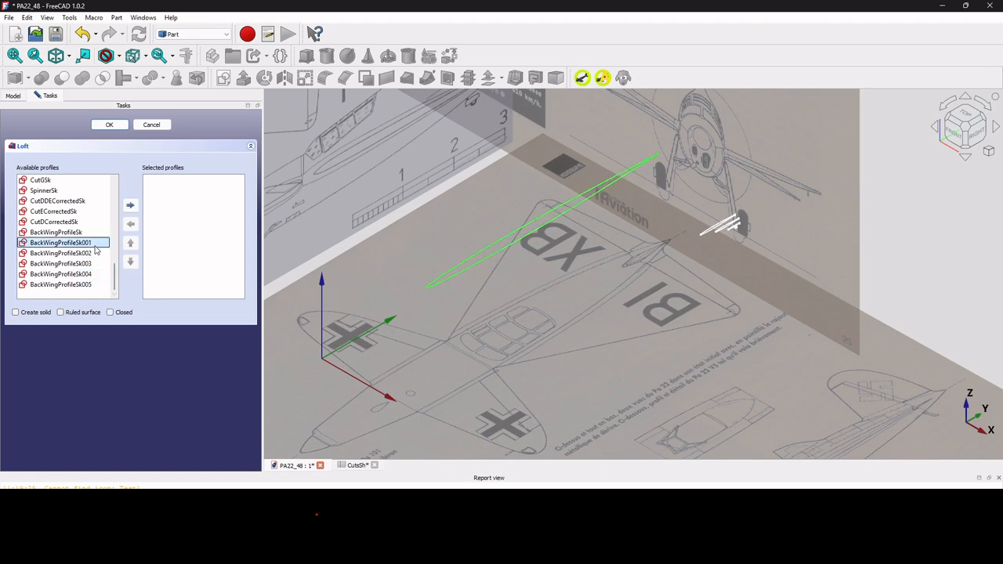
double_click(94, 244)
double_click(98, 254)
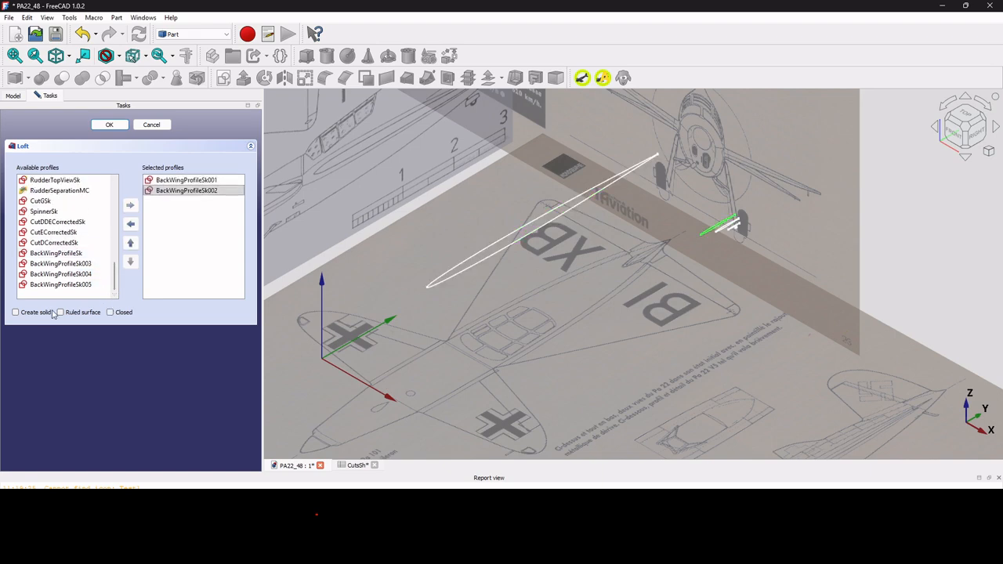
left_click(109, 125)
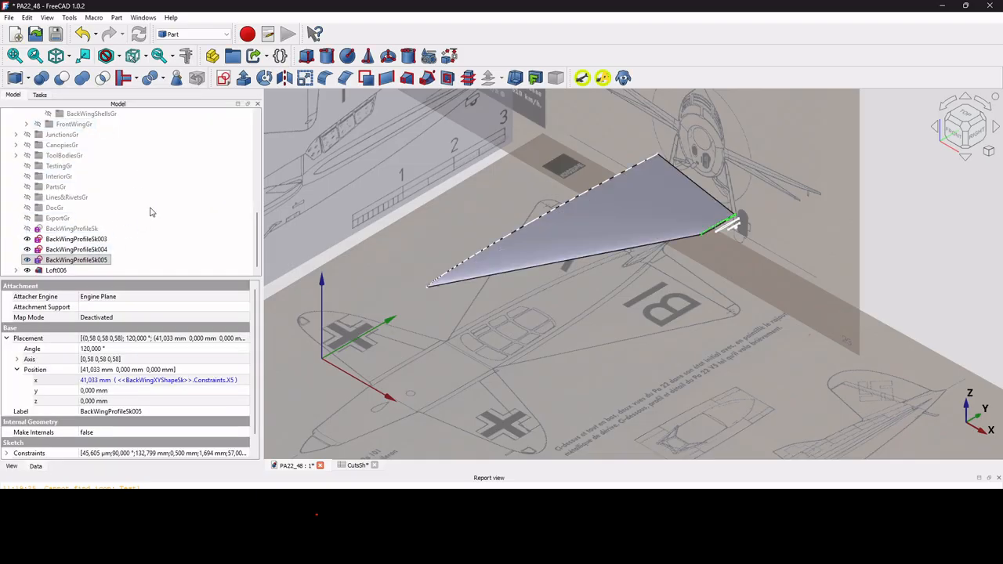
Create Loft007 through BackWingProfileSk002, 003, 004 and 005.
left_click(407, 78)
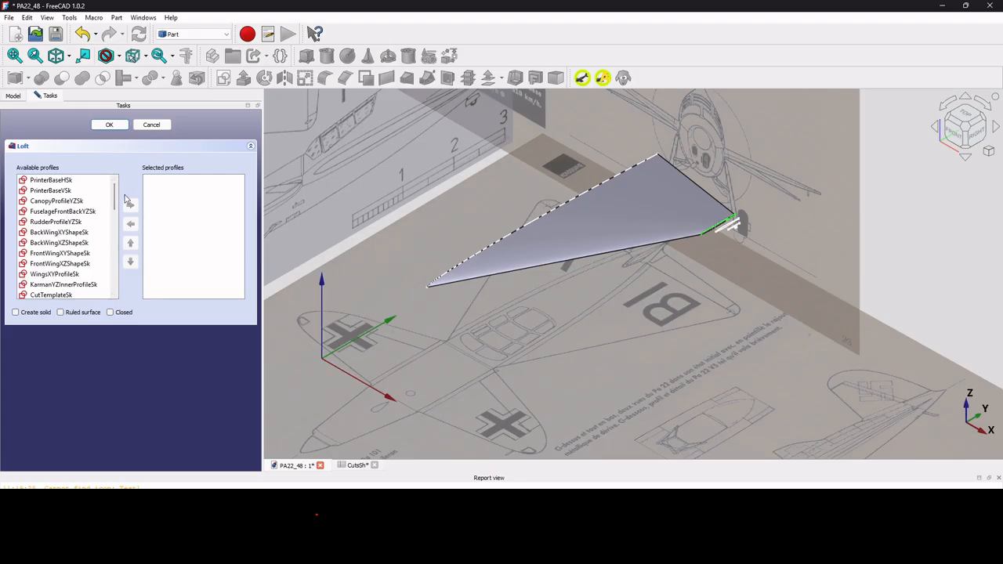
scroll(112, 202, "down", 5)
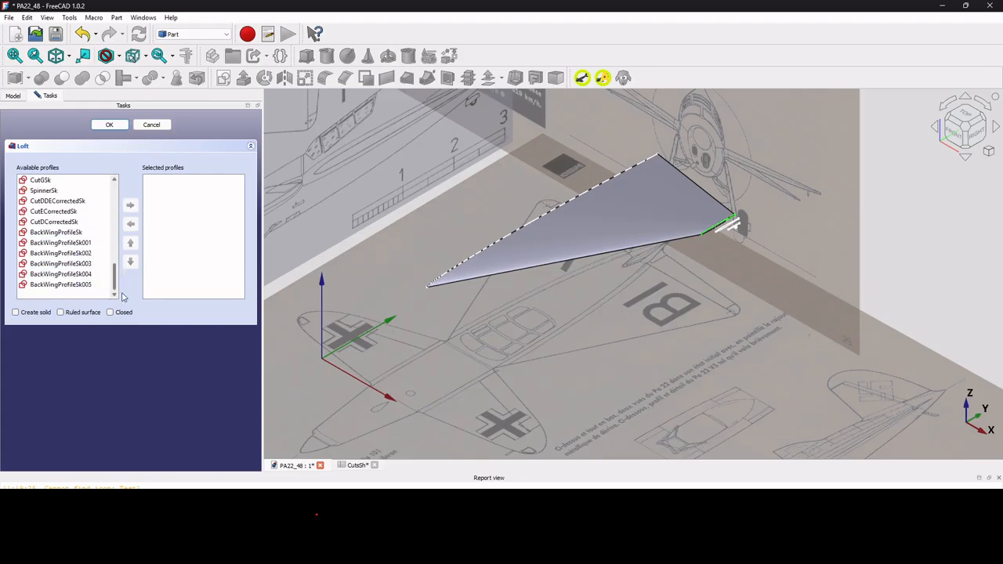
double_click(108, 253)
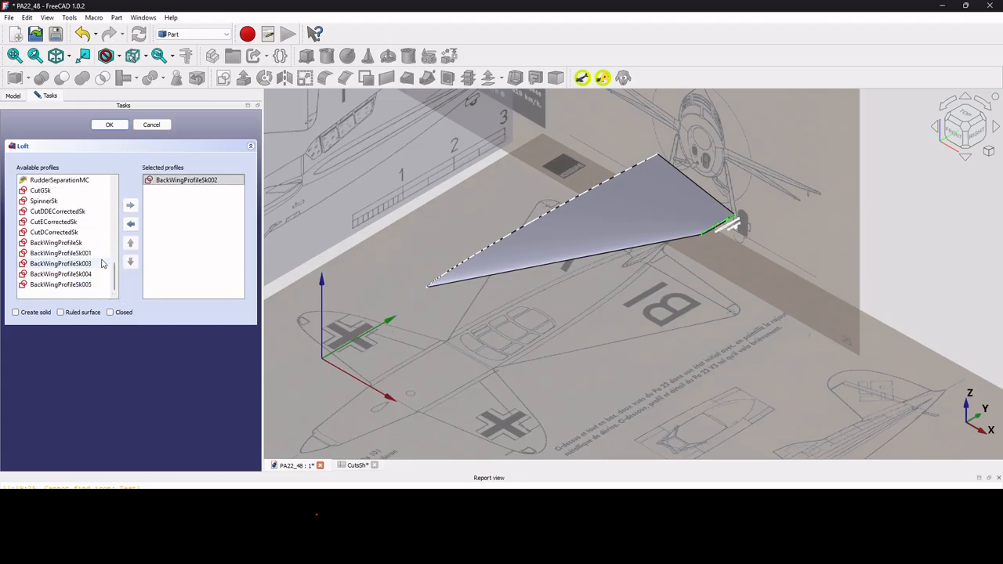
double_click(101, 263)
double_click(100, 273)
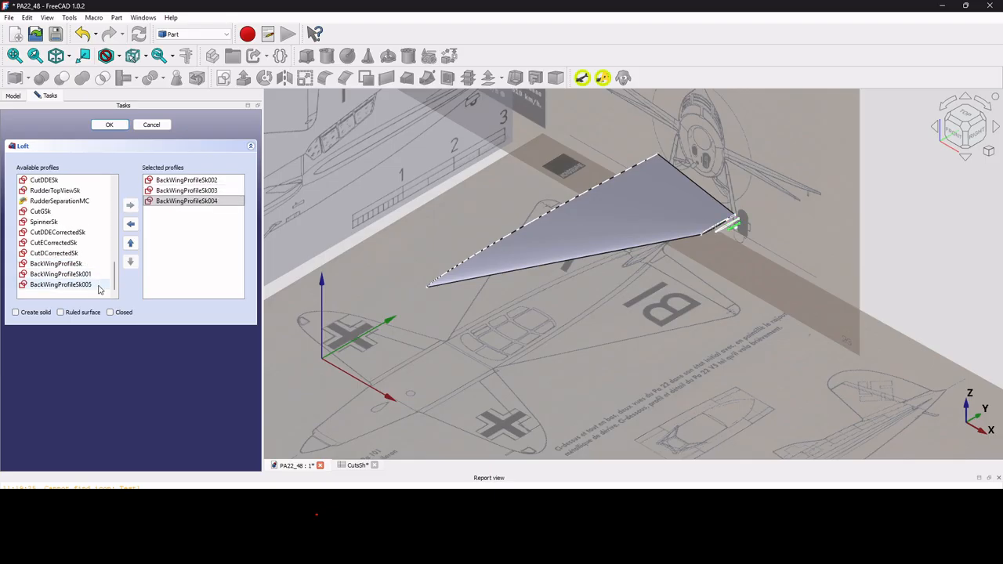
double_click(101, 284)
left_click(109, 125)
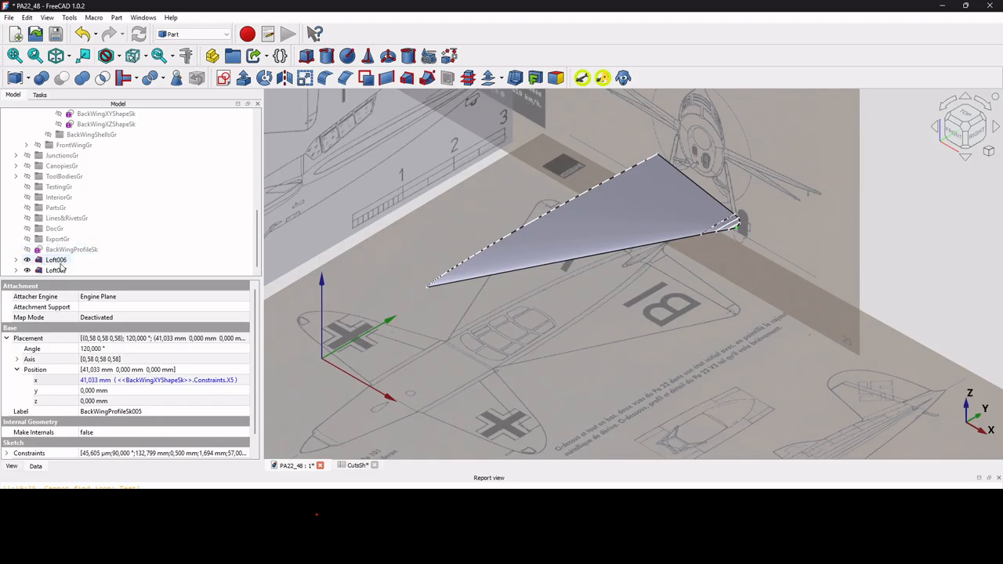
Expand Loft006 and Loft007 and select each of profile sketches 001–005.
left_click(17, 260)
scroll(83, 268, "down", 1)
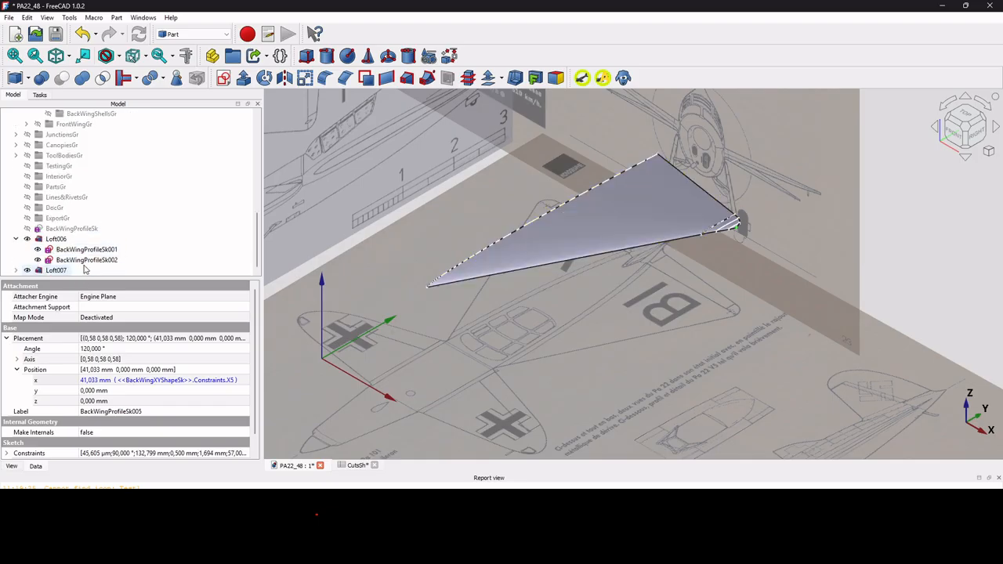
left_click(86, 250)
left_click(88, 261)
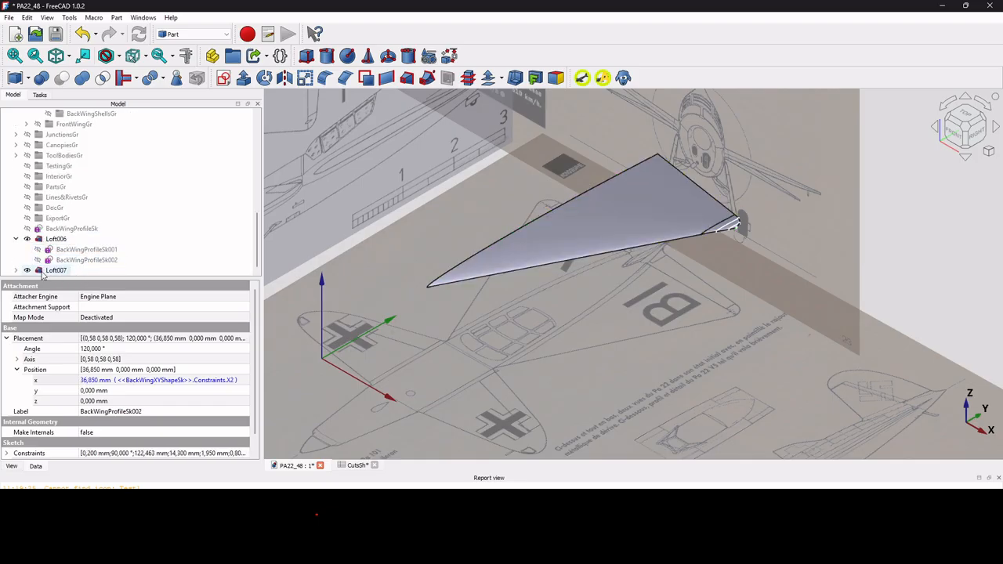
left_click(17, 270)
scroll(31, 266, "down", 2)
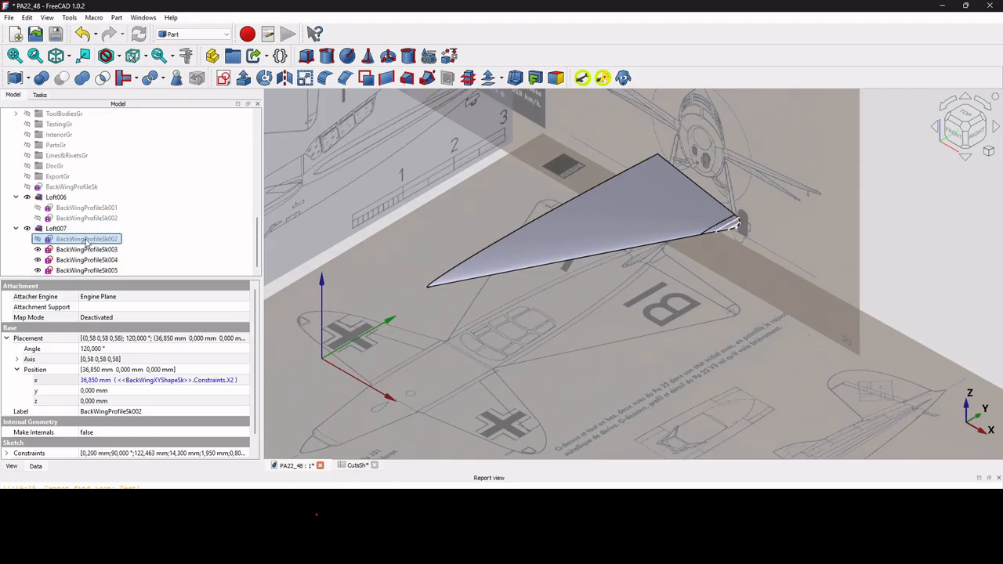
left_click(85, 250)
left_click(86, 259)
left_click(86, 270)
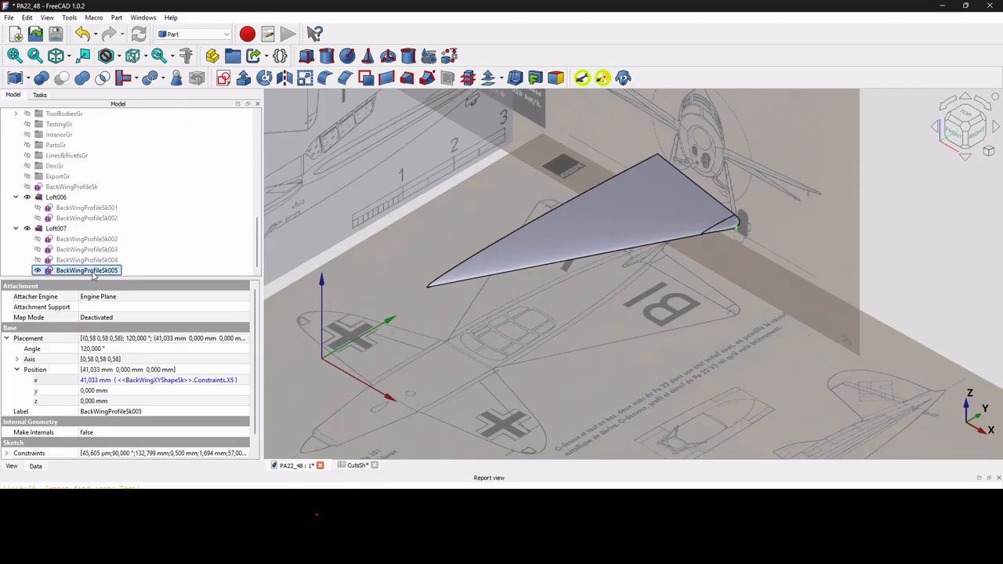
scroll(862, 247, "up", 4)
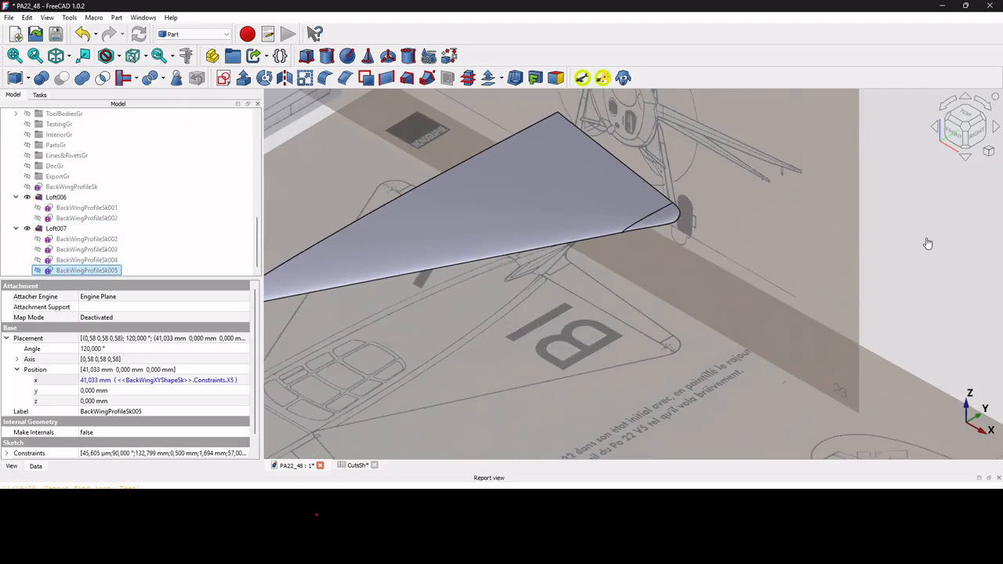
Zoom and orbit to inspect the smooth wing tip against the front blueprint.
left_click(928, 241)
scroll(627, 212, "down", 4)
scroll(629, 217, "up", 6)
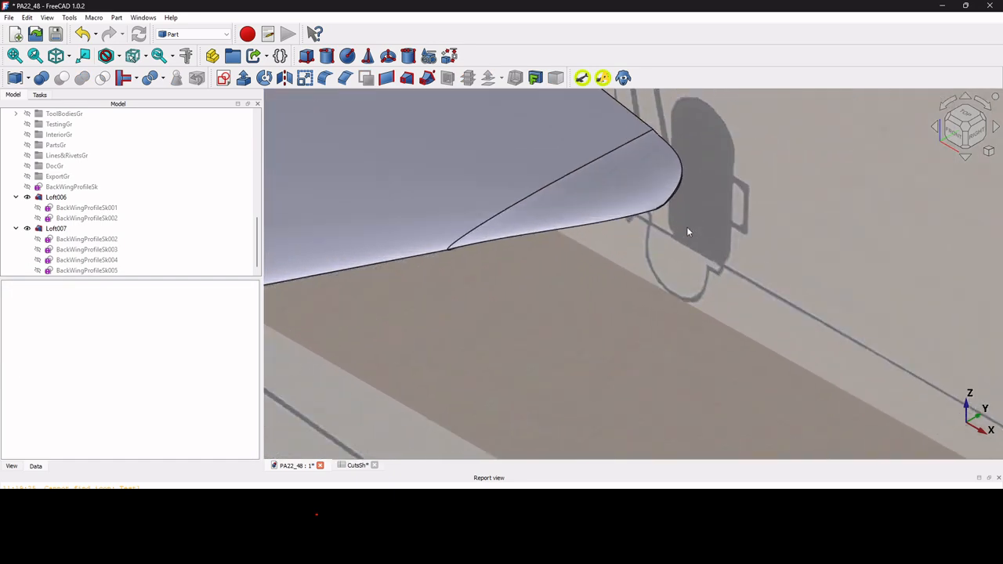
scroll(661, 196, "up", 1)
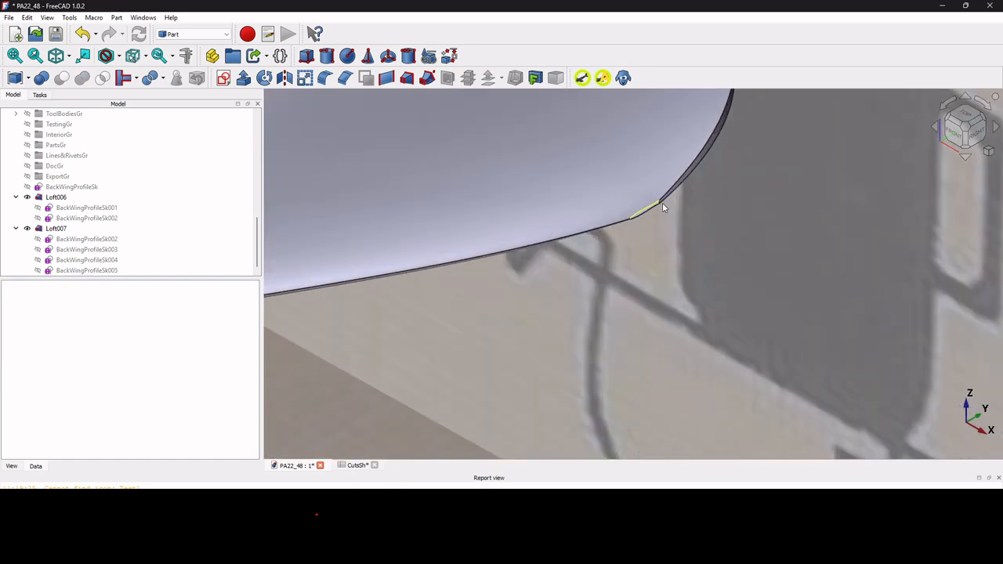
scroll(664, 204, "up", 2)
scroll(649, 205, "down", 3)
scroll(650, 205, "down", 6)
scroll(650, 205, "up", 1)
middle_click_drag(648, 201, 744, 168)
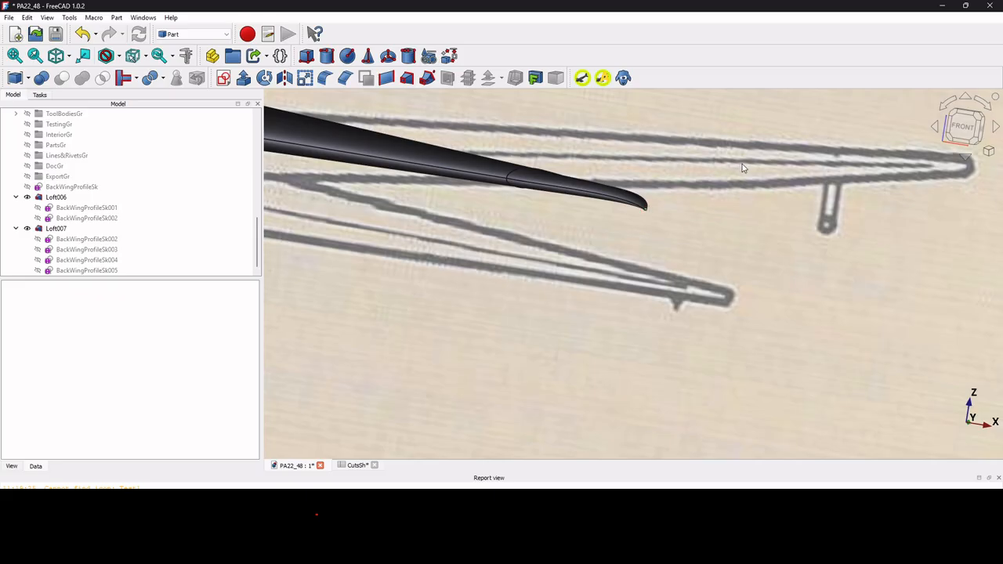
Review BackWingProfileSk005's constraint list and its Bottom Z value.
left_click(87, 271)
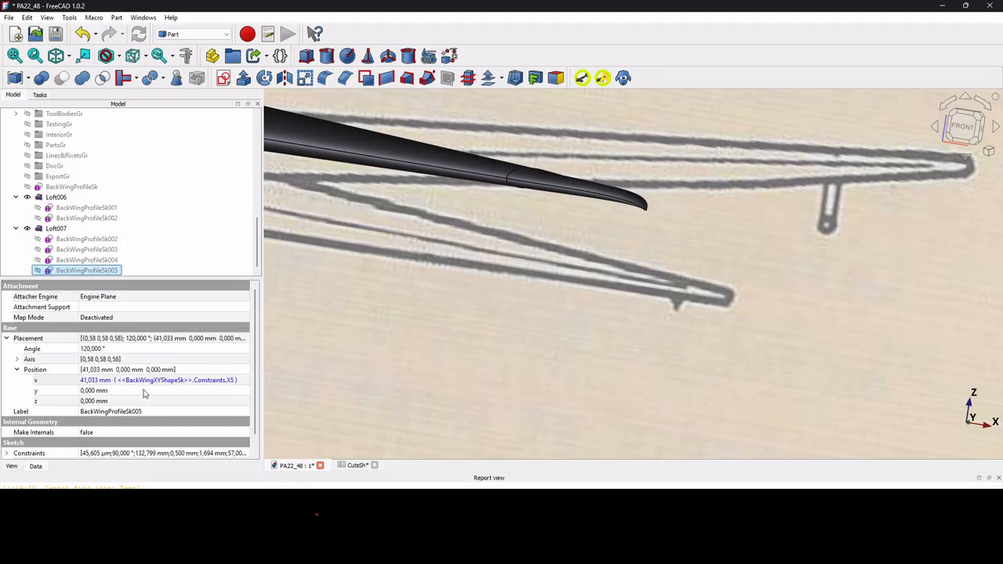
scroll(144, 394, "down", 1)
left_click(7, 433)
scroll(167, 353, "down", 4)
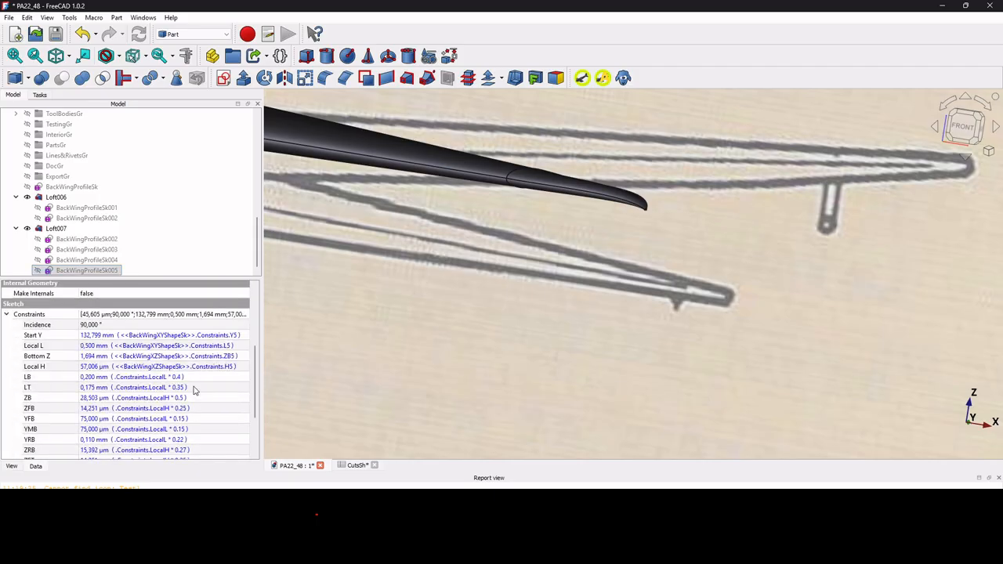
left_click(239, 357)
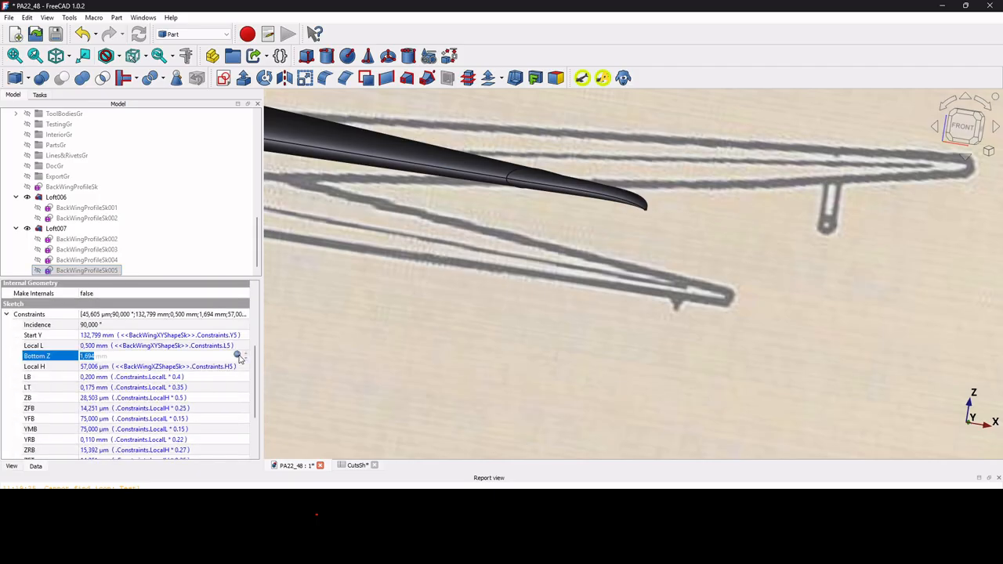
Select the front-view blueprint, then show the BackWingXZShapeSk helper sketch's properties.
left_click(374, 385)
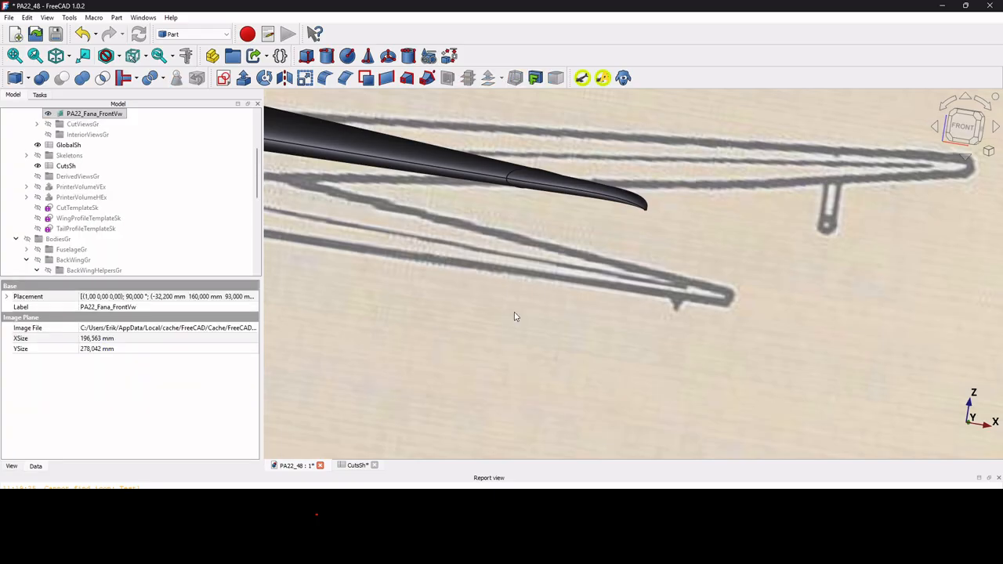
scroll(666, 238, "up", 2)
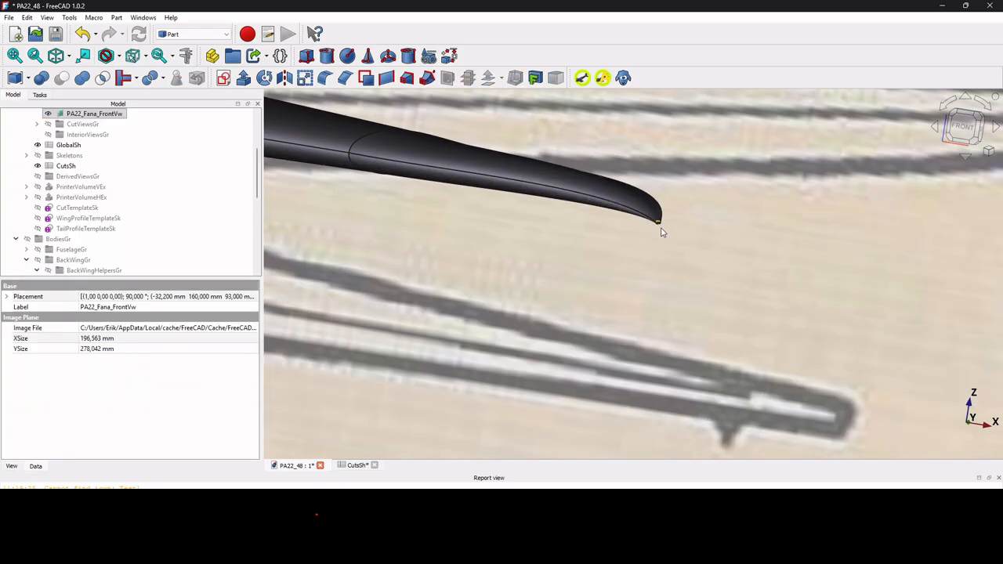
scroll(130, 219, "up", 3)
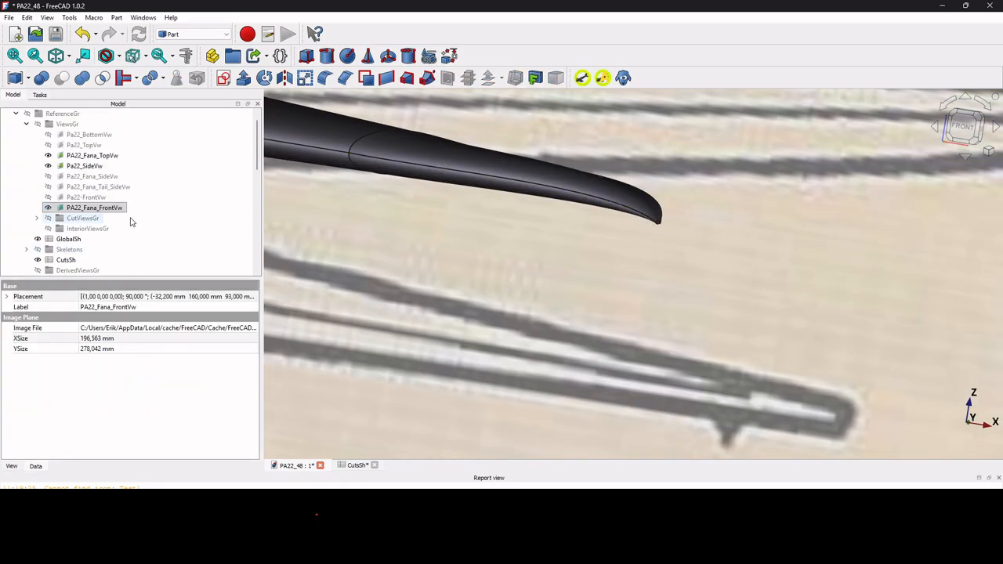
scroll(132, 225, "down", 5)
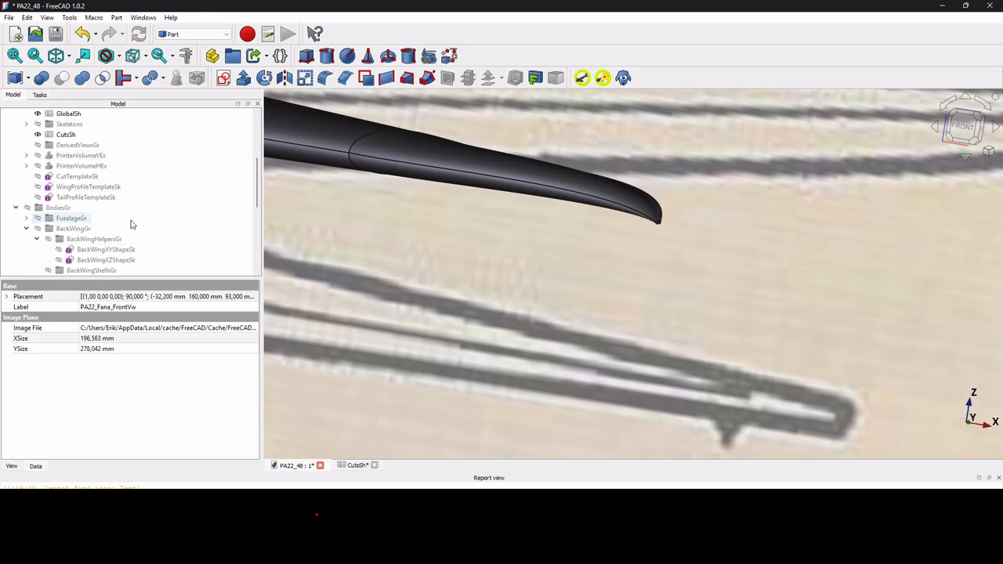
left_click(100, 201)
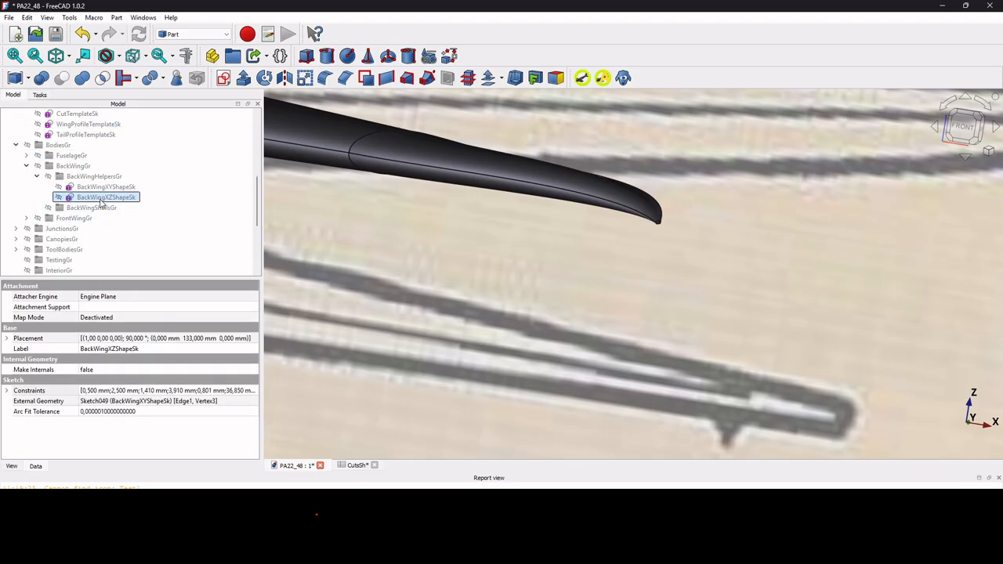
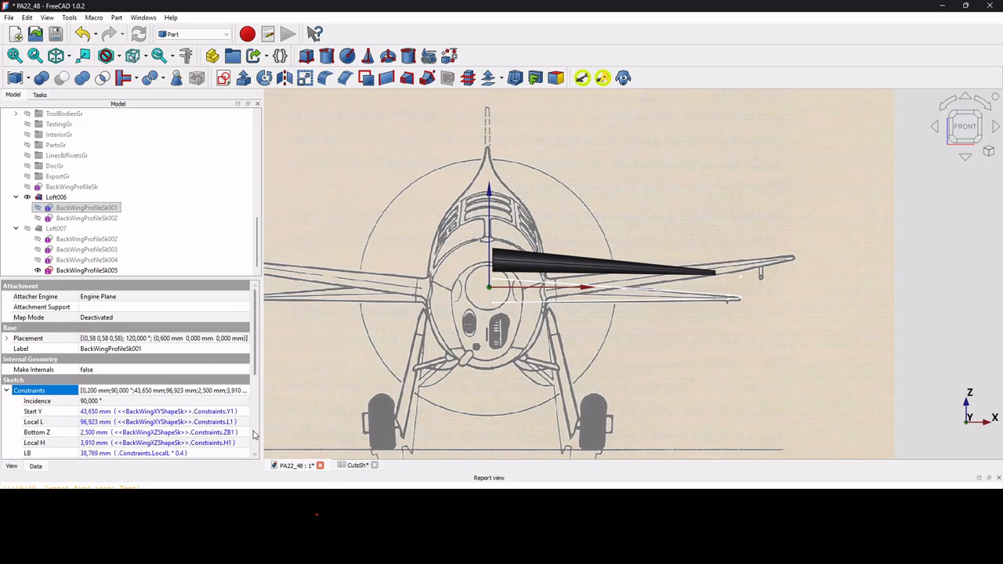
Check the current profile's Bottom Z expression, then negate BackWingProfileSk002's Bottom Z to -1,950 mm.
left_click(243, 437)
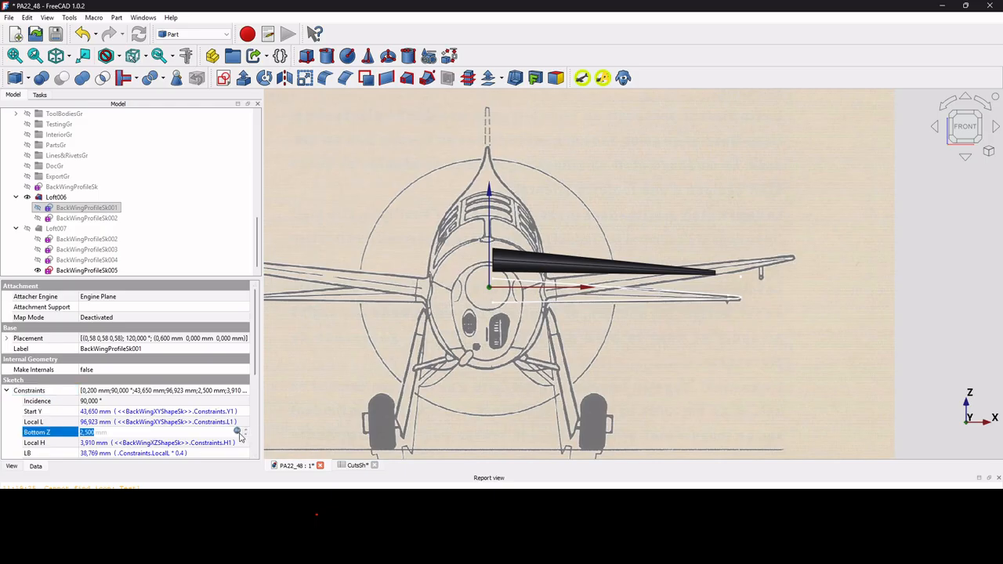
left_click(240, 433)
left_click(82, 448)
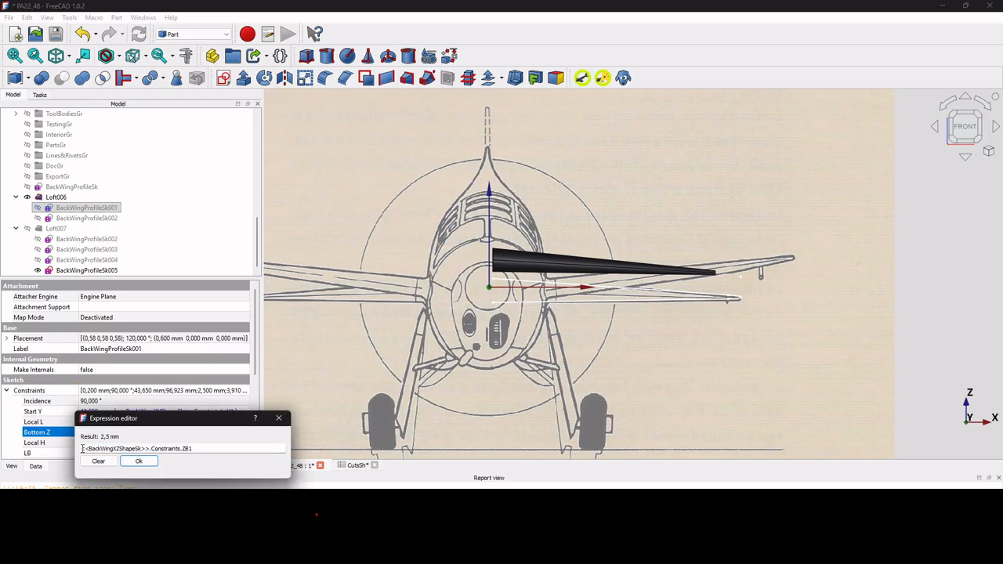
key("Return")
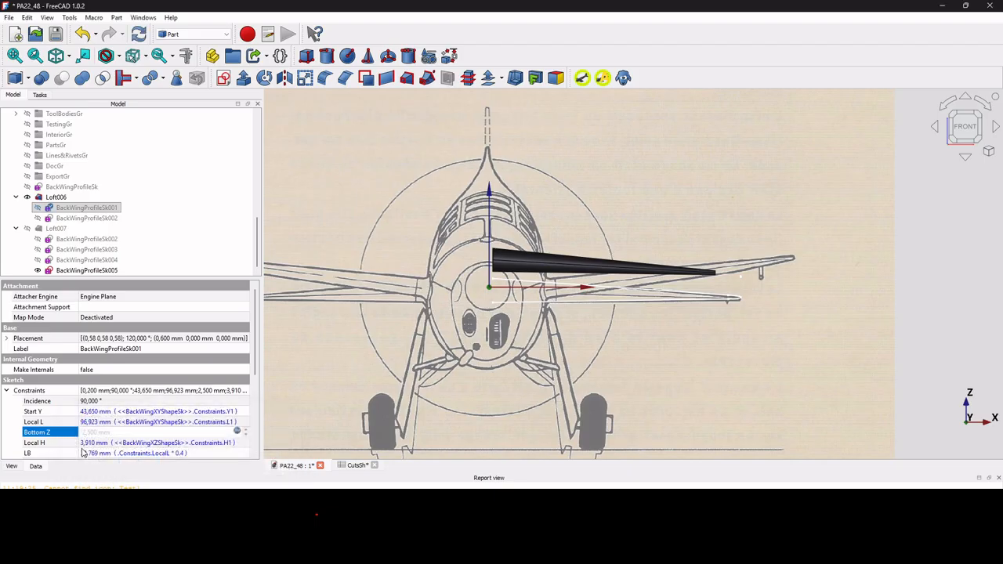
left_click(92, 219)
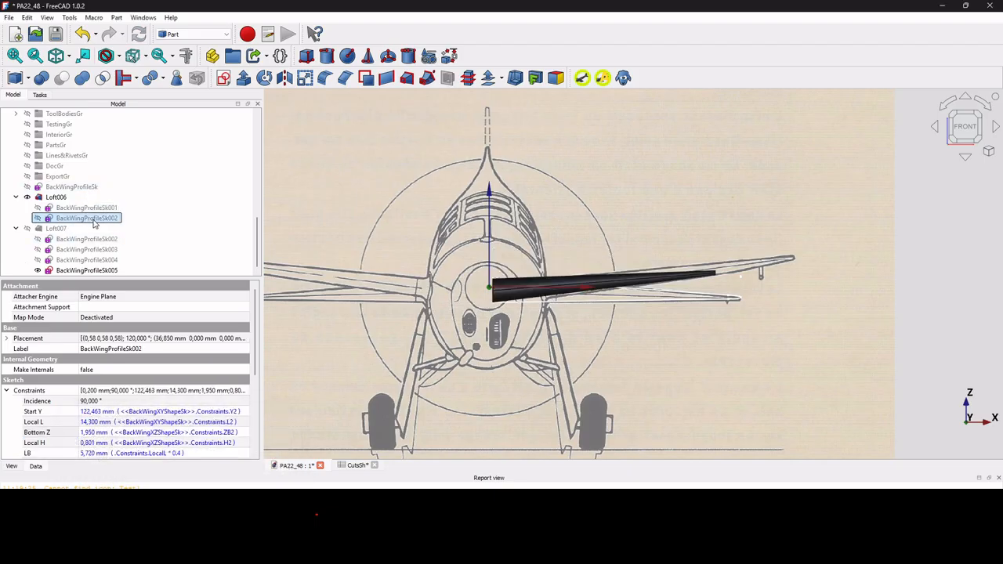
left_click(239, 432)
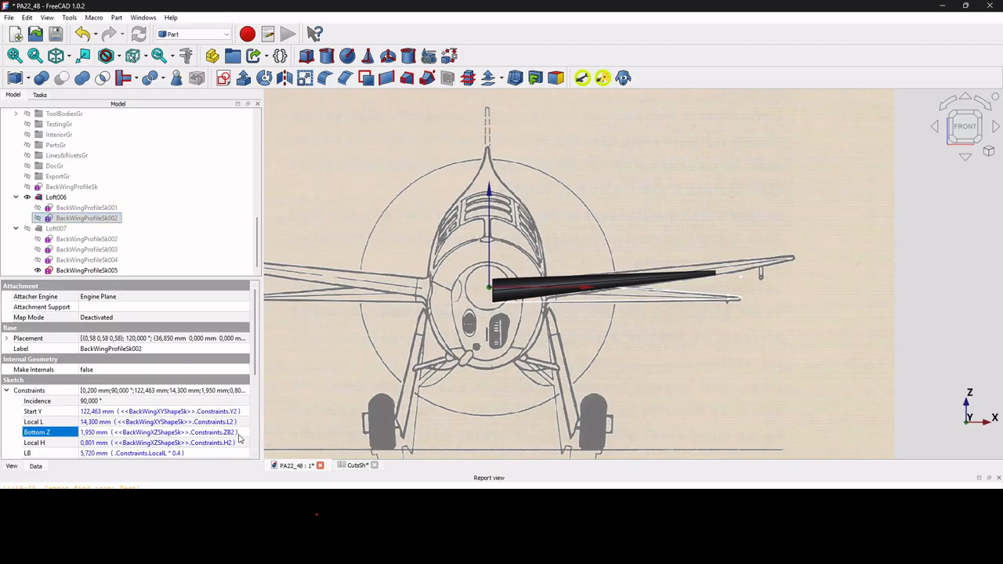
left_click(243, 433)
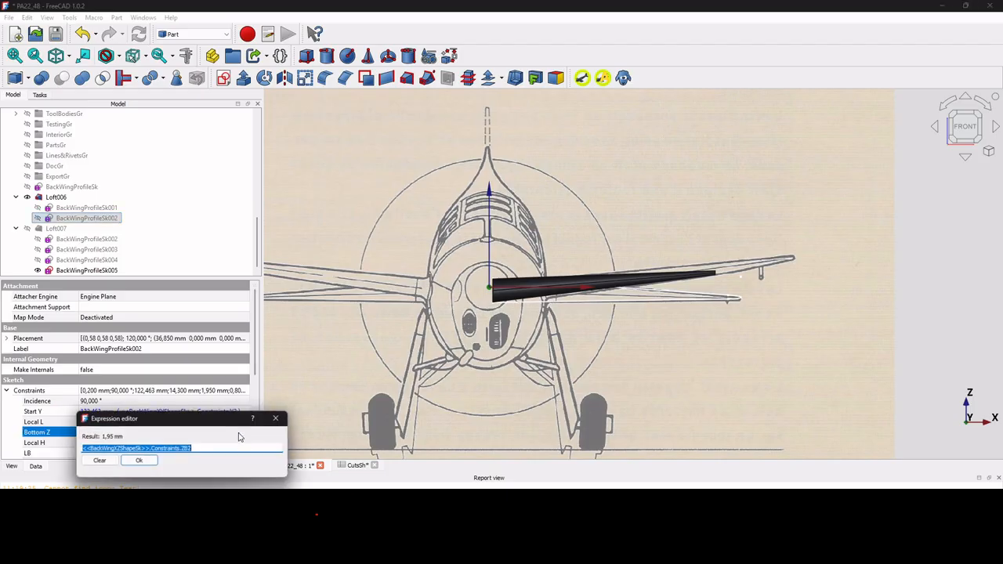
left_click(83, 447)
type("-")
key("Return")
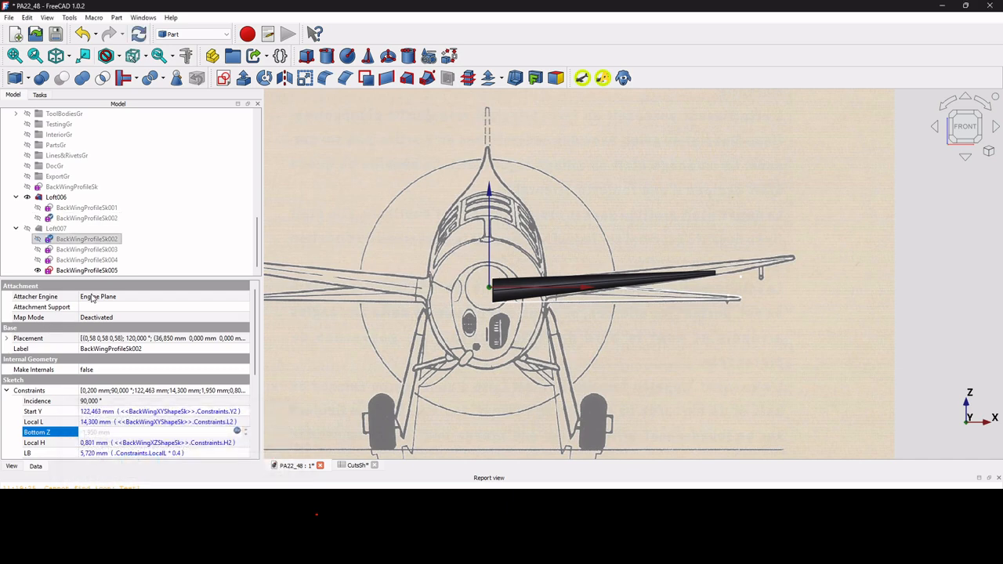
Negate BackWingProfileSk003's Bottom Z expression, giving -1,920 mm.
left_click(101, 249)
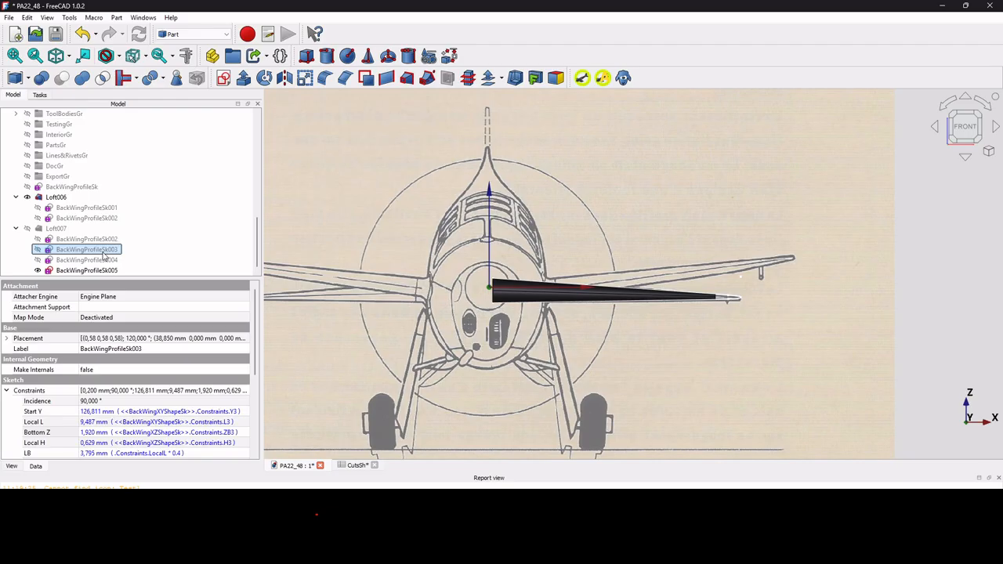
left_click(242, 435)
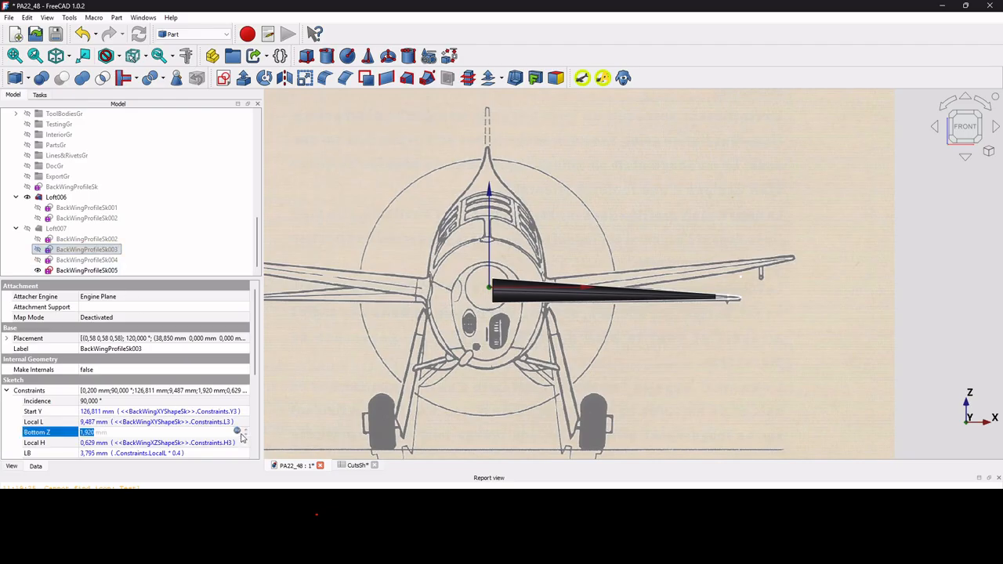
left_click(238, 434)
left_click(238, 433)
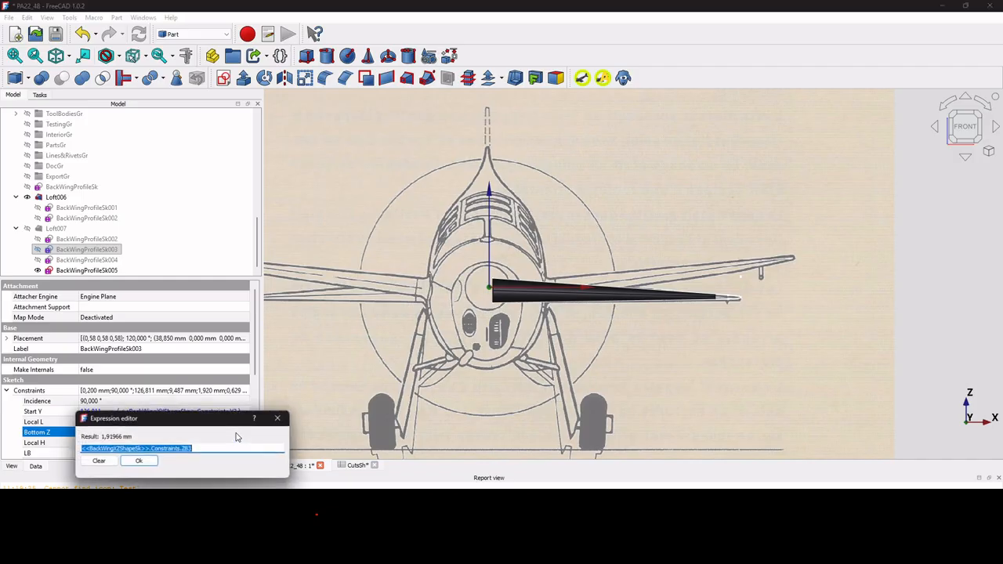
left_click(82, 449)
type("-")
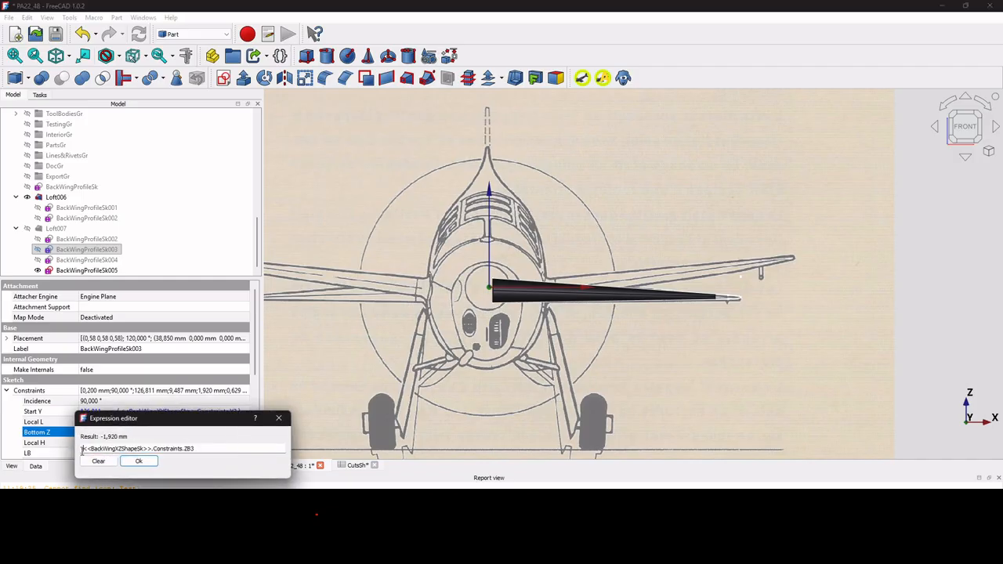
key("Return")
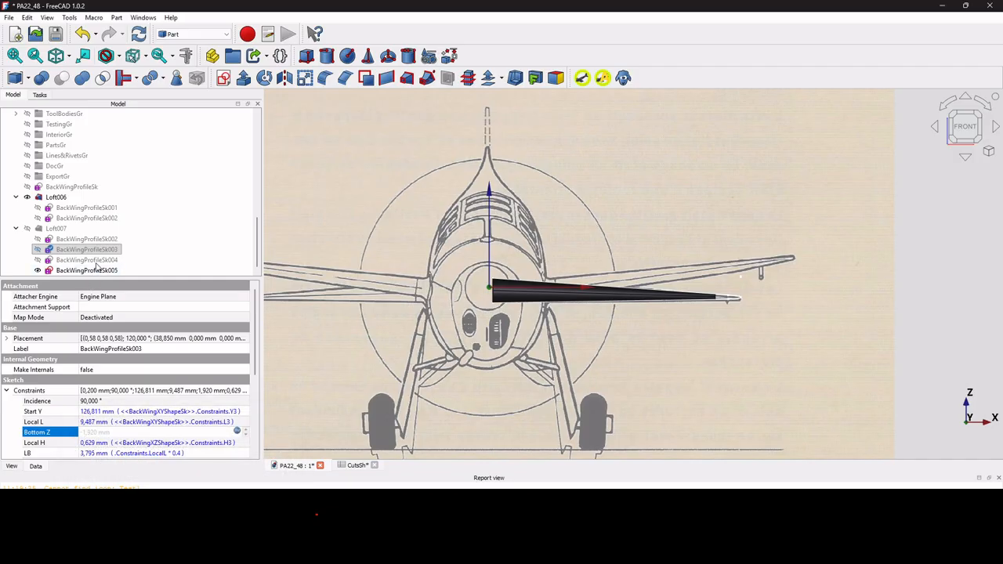
Negate BackWingProfileSk004's Bottom Z expression, giving -1,843 mm.
left_click(87, 260)
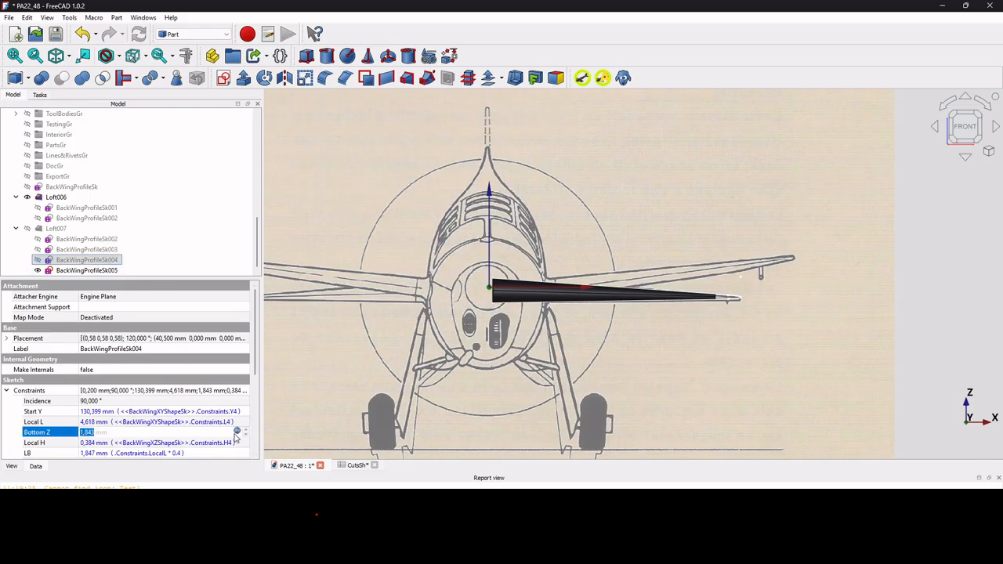
left_click(238, 434)
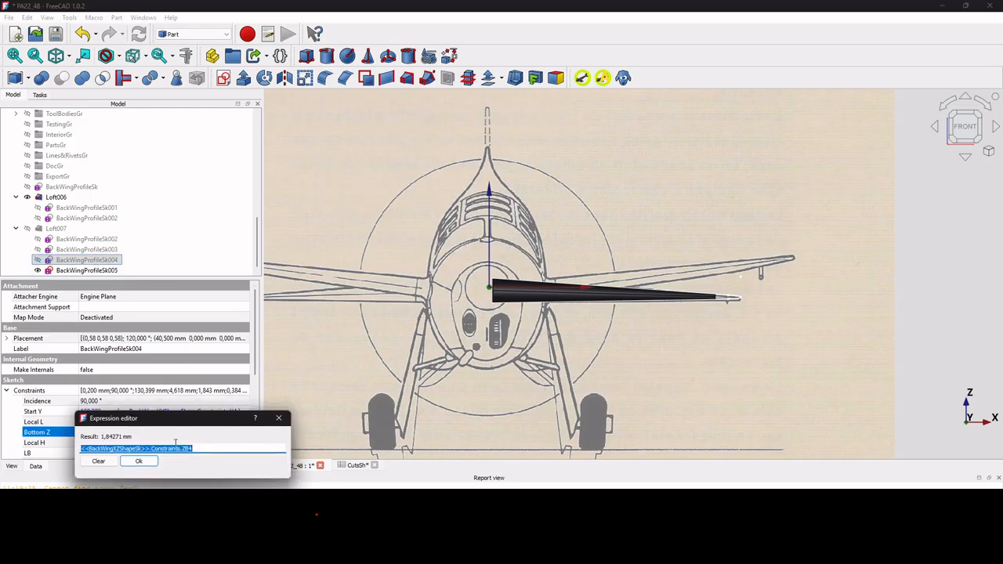
left_click(81, 449)
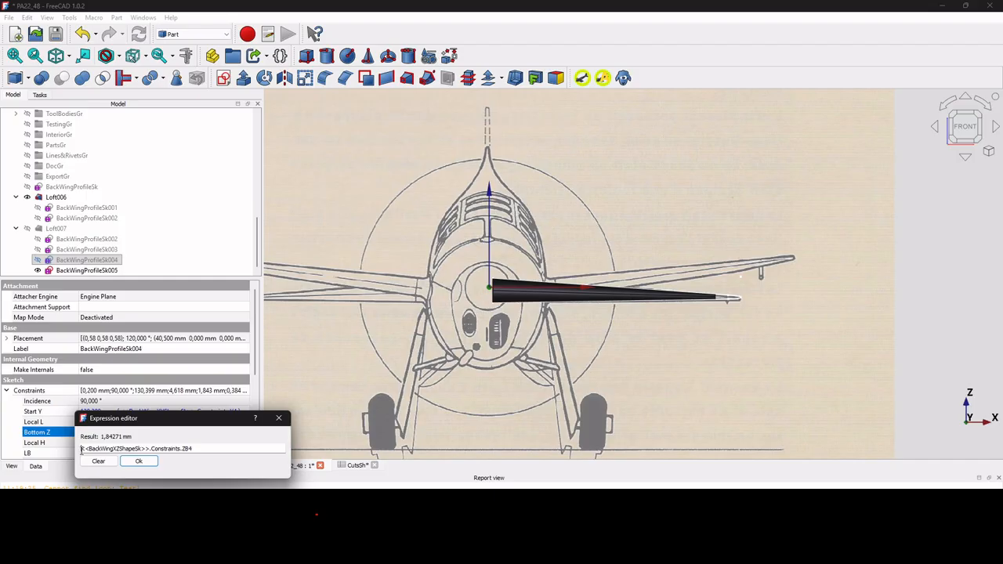
type("-")
key("Return")
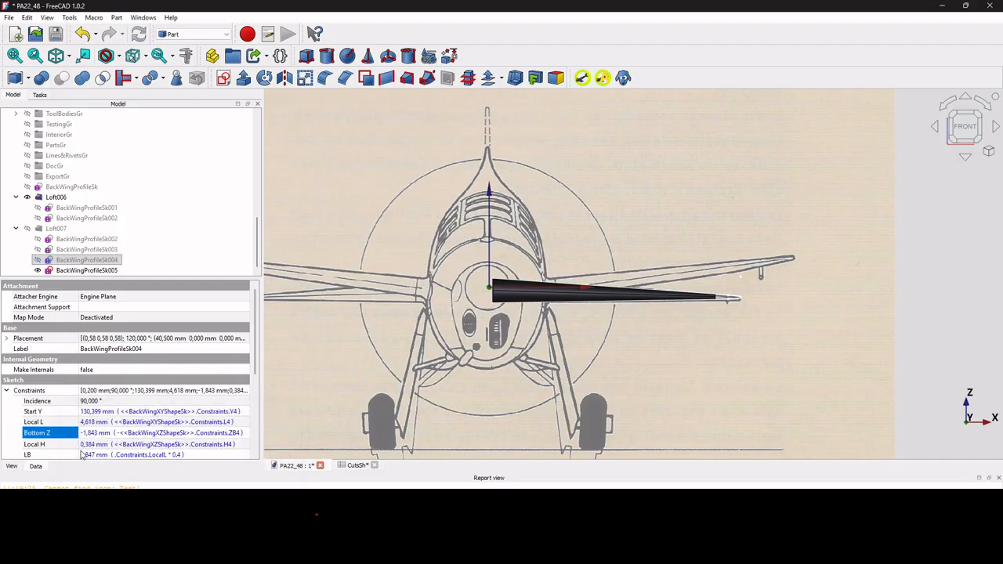
Negate BackWingProfileSk005's Bottom Z expression to -1,694 mm and select Loft007.
left_click(97, 270)
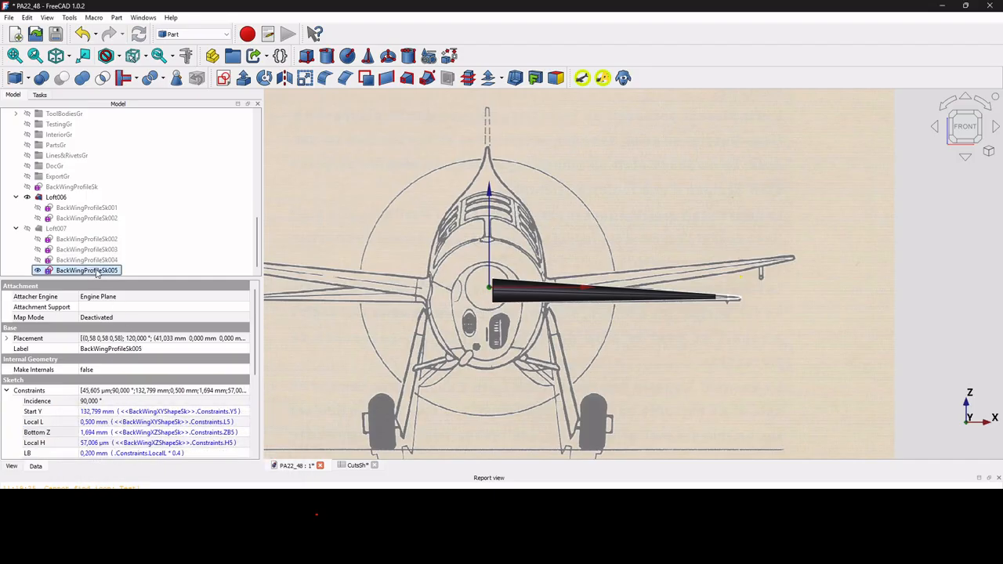
left_click(246, 433)
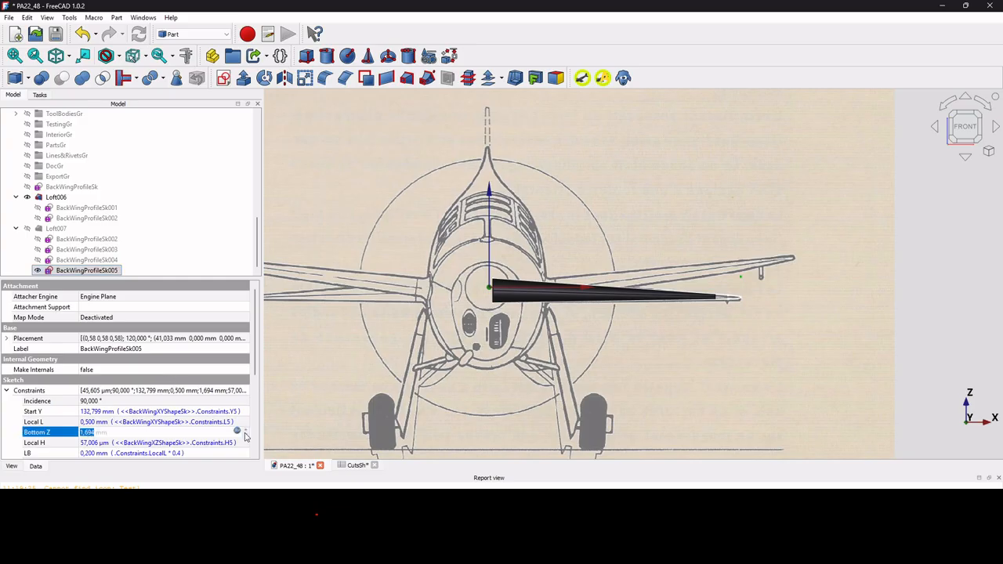
left_click(240, 431)
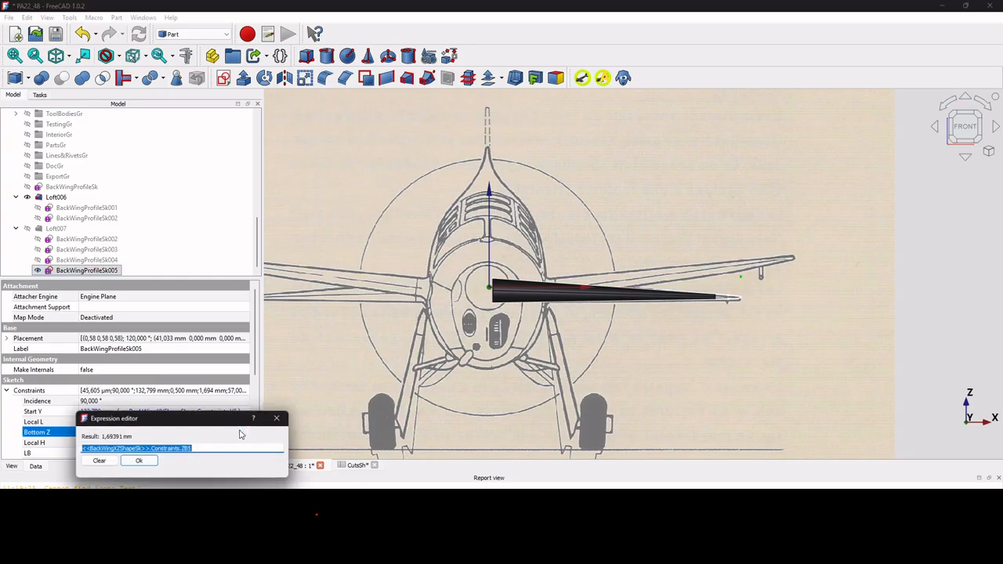
left_click(83, 449)
type("-")
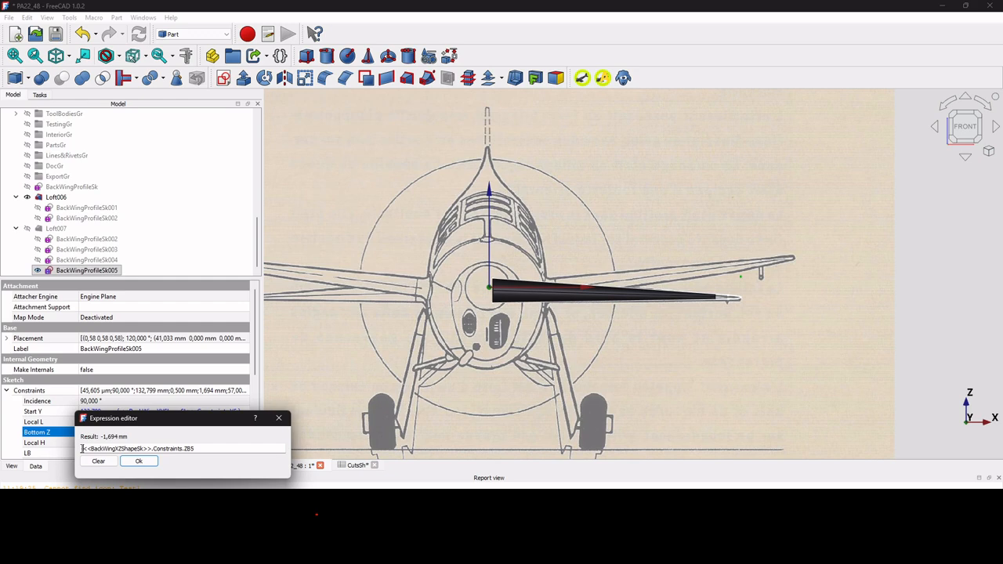
key("Return")
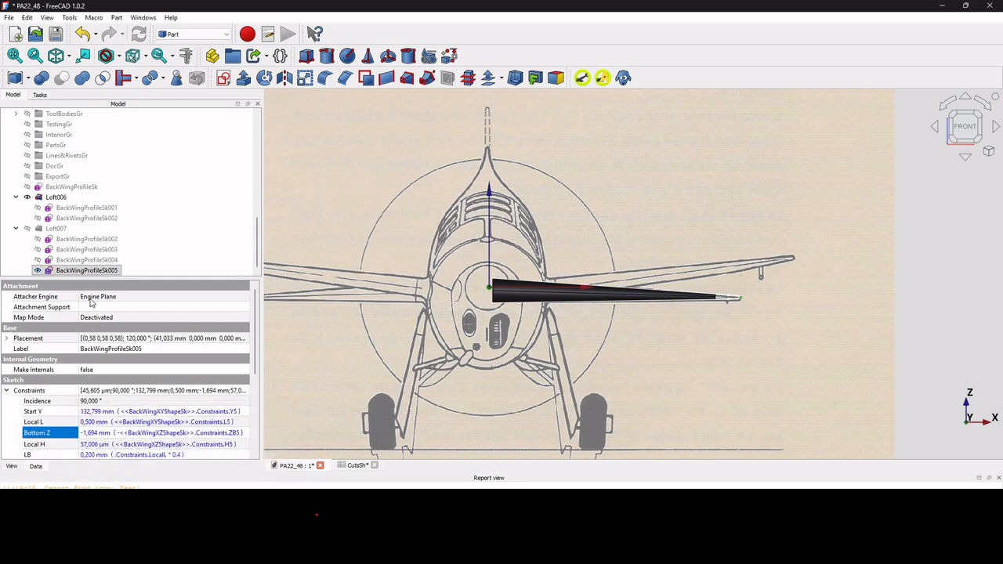
left_click(78, 218)
left_click(52, 228)
Show Loft007 and inspect the lowered tapered outer wing and its tip from an isometric view.
key("space")
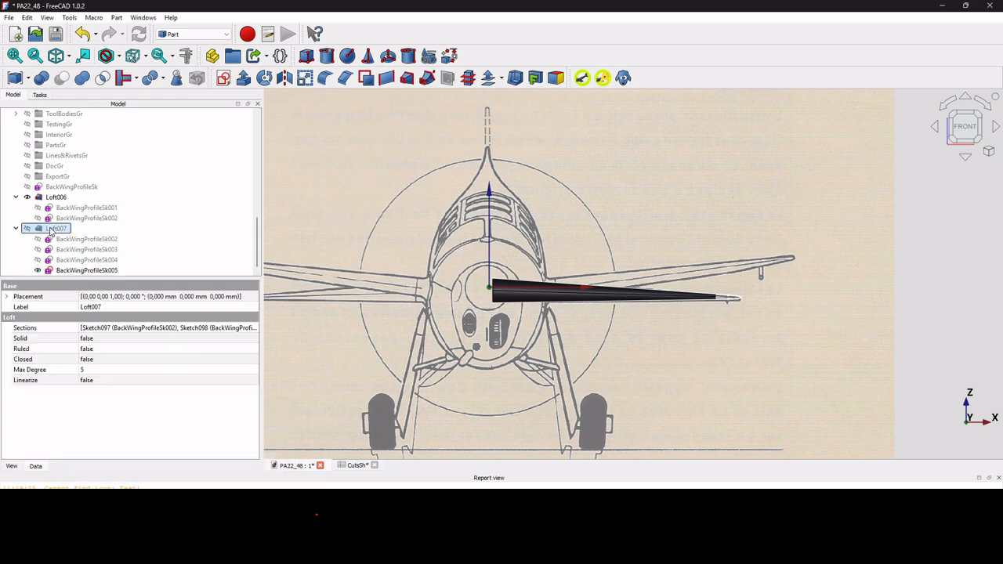
scroll(714, 290, "up", 6)
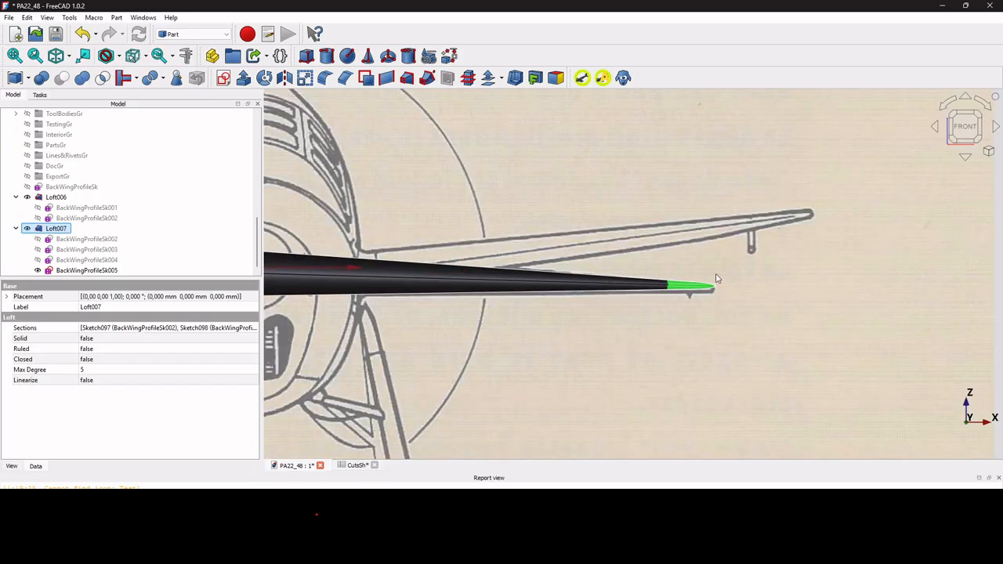
scroll(712, 296, "down", 2)
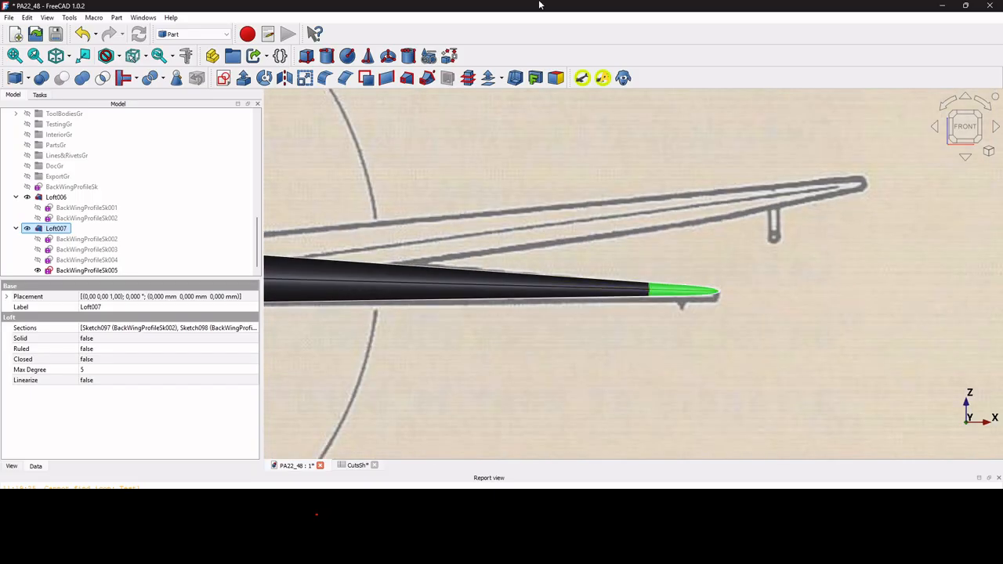
left_click(55, 55)
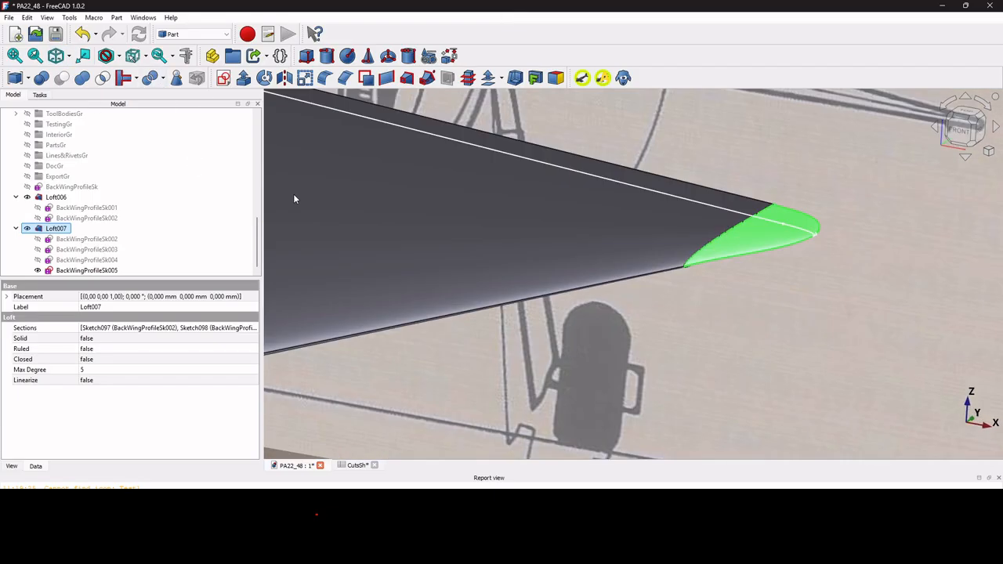
scroll(563, 227, "up", 2)
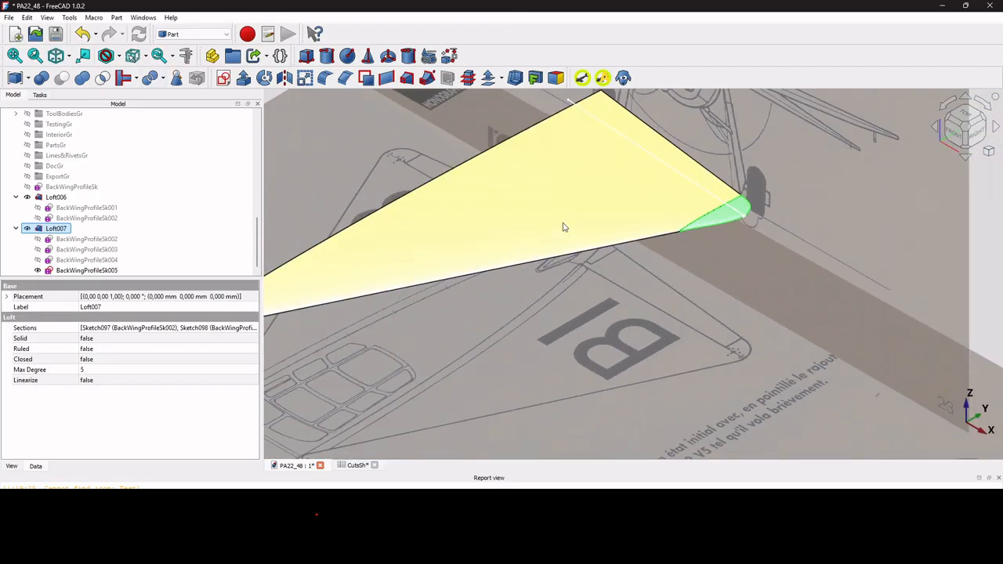
scroll(699, 228, "up", 3)
scroll(721, 226, "down", 4)
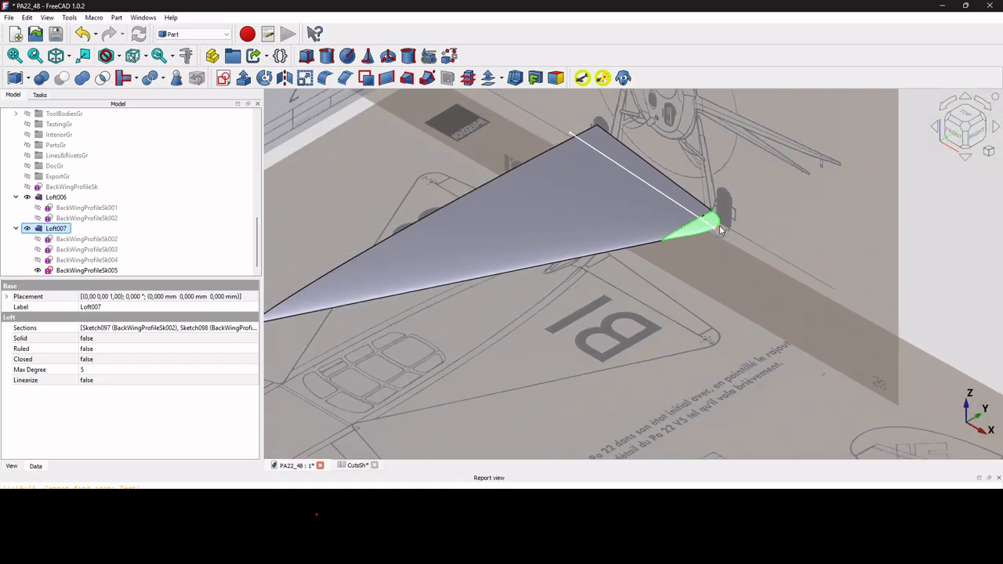
scroll(682, 288, "down", 3)
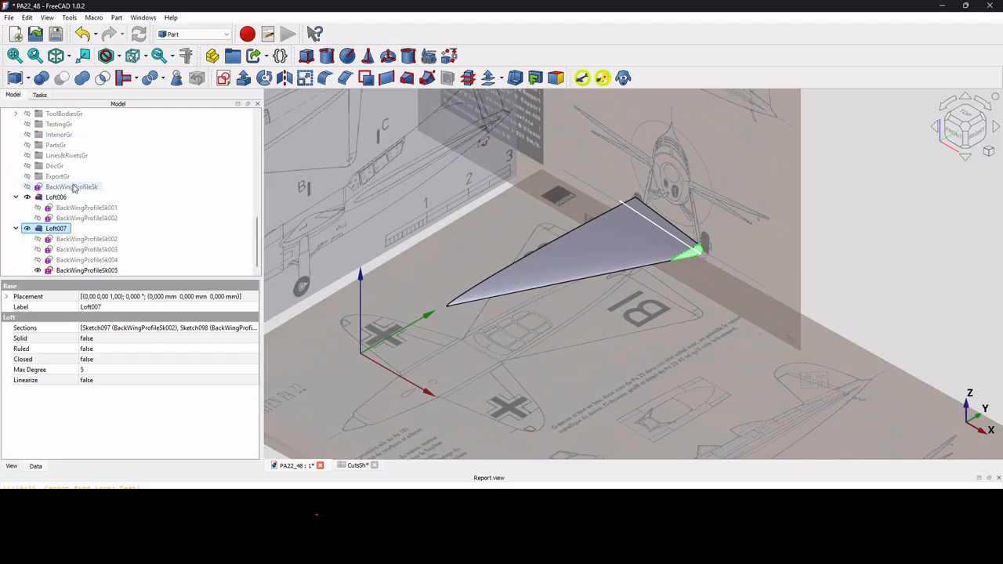
Expand FrontWingGr and show the FrontWingXYShapeSk and FrontWingXZShapeSk sketches.
scroll(76, 195, "up", 4)
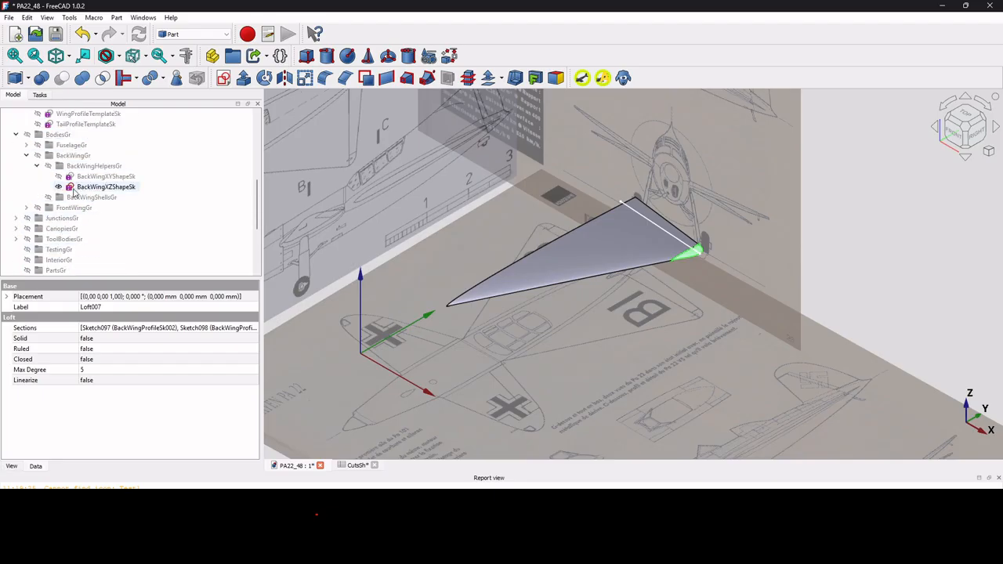
left_click(26, 208)
scroll(108, 200, "down", 2)
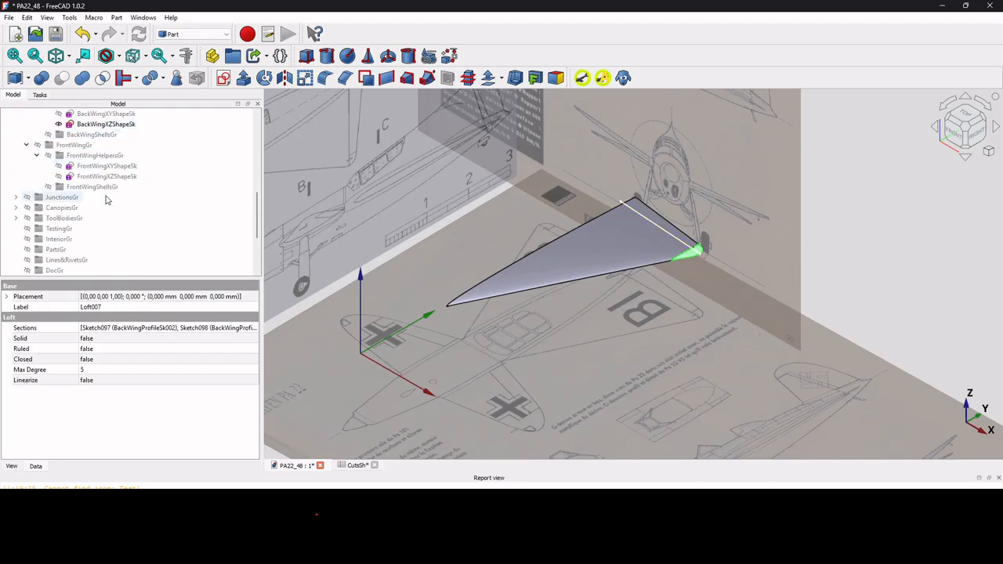
left_click(110, 167)
key("space")
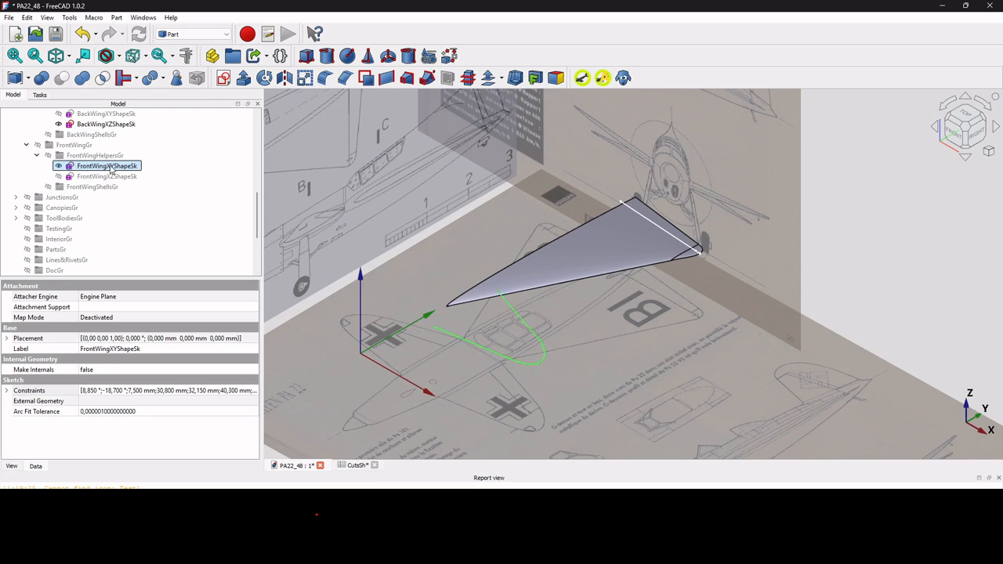
left_click(110, 177)
key("space")
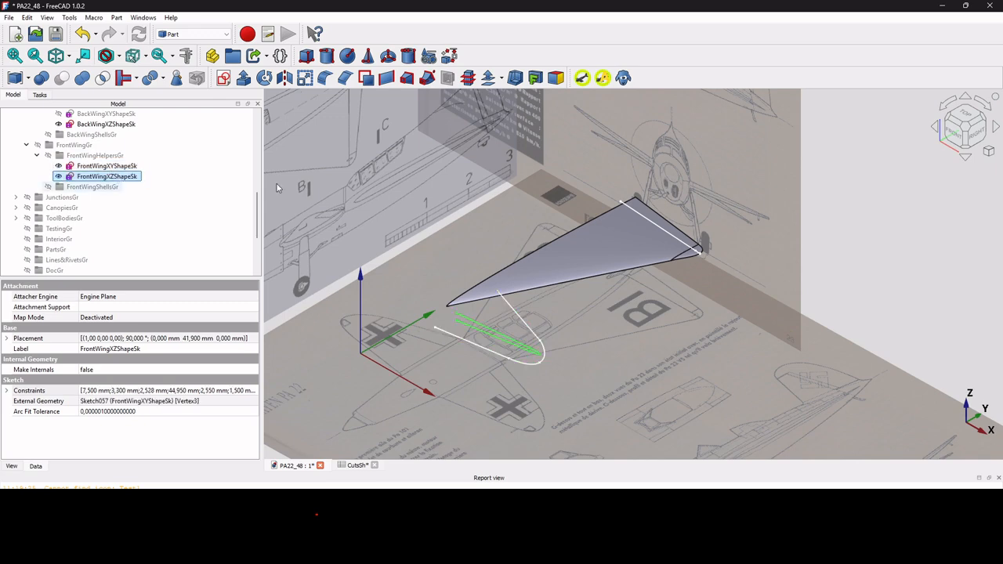
Check the front wing outline sketches from the Front and Top views.
left_click(957, 133)
scroll(615, 271, "up", 4)
scroll(599, 272, "up", 3)
scroll(936, 228, "up", 3)
scroll(929, 239, "down", 3)
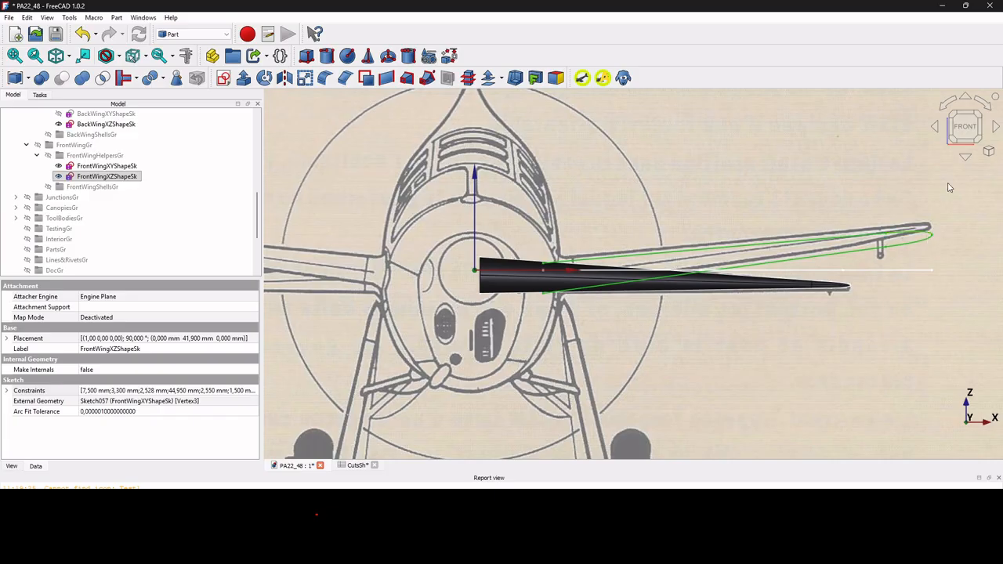
left_click(966, 158)
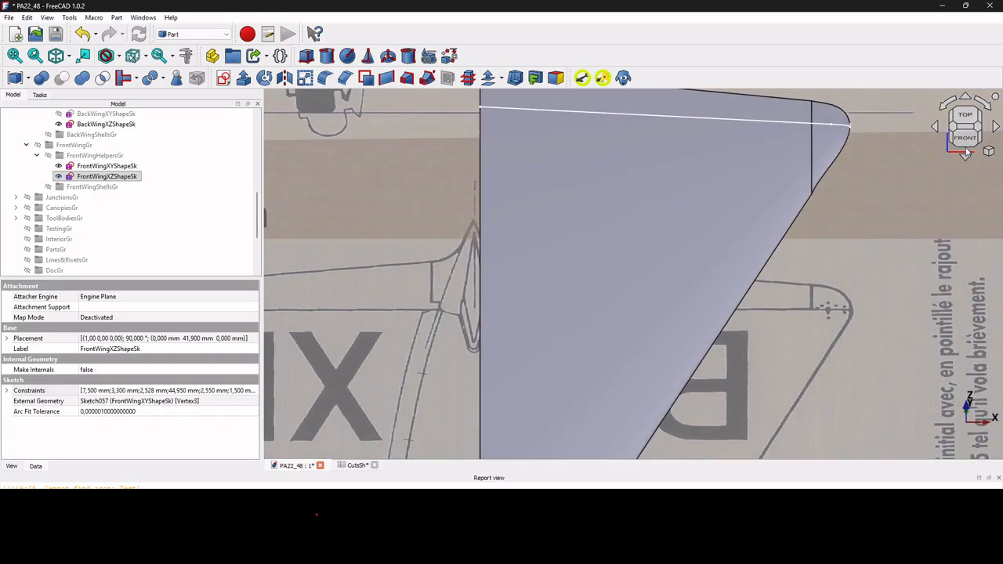
left_click(965, 125)
scroll(841, 239, "down", 10)
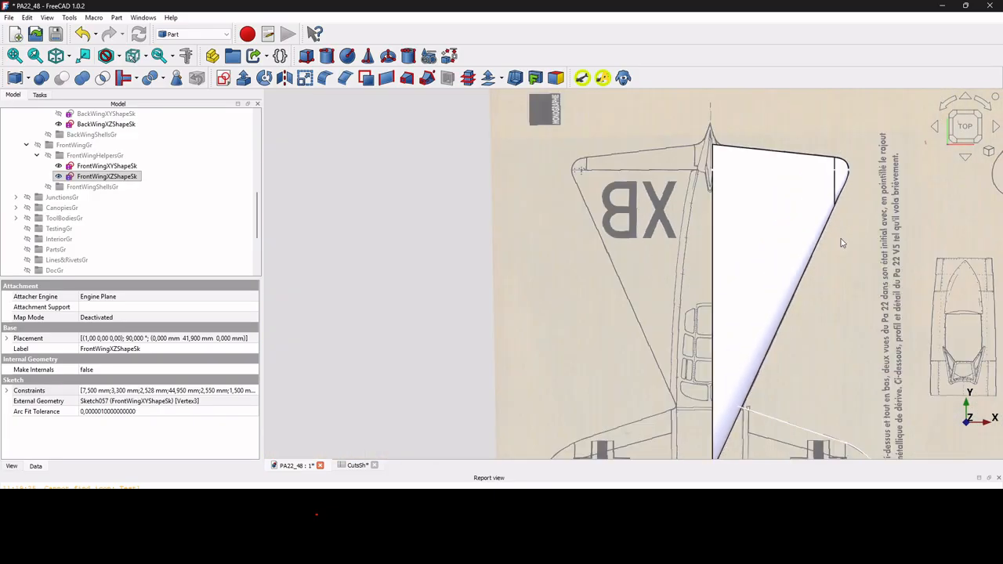
scroll(854, 344, "up", 8)
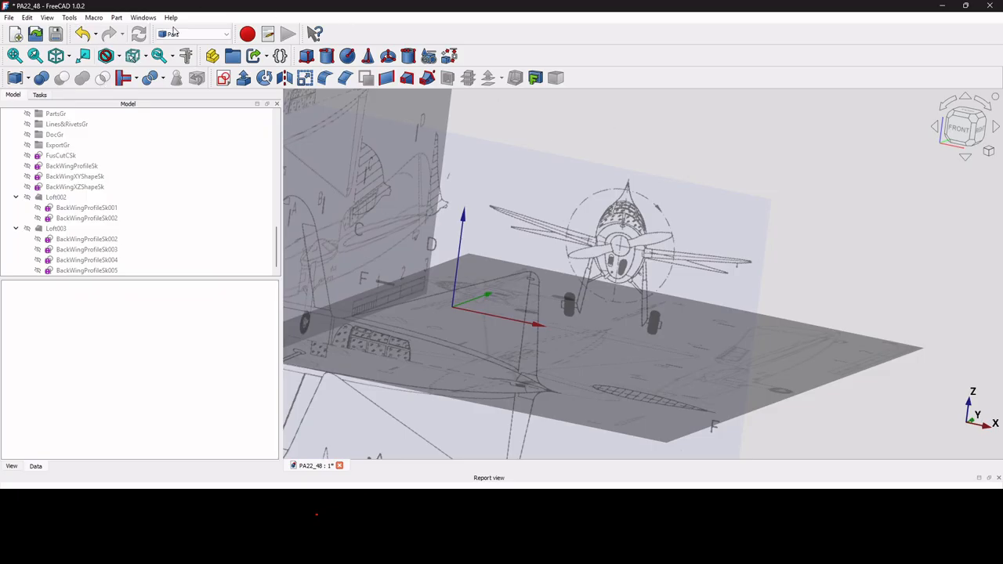
Switch to the Curved Shapes workbench and show BackWingProfileSk001, BackWingXYShapeSk and BackWingXZShapeSk.
left_click(185, 35)
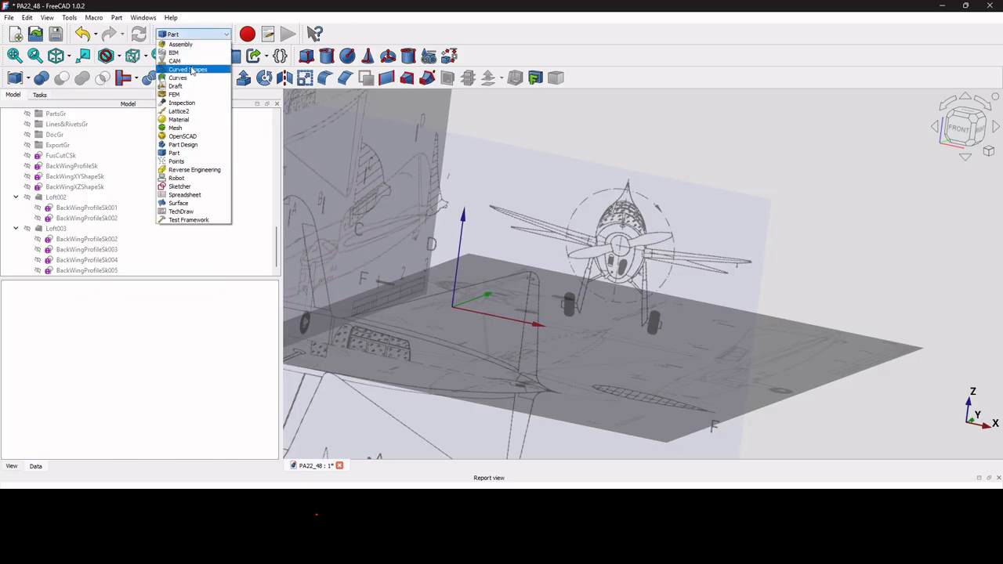
left_click(192, 70)
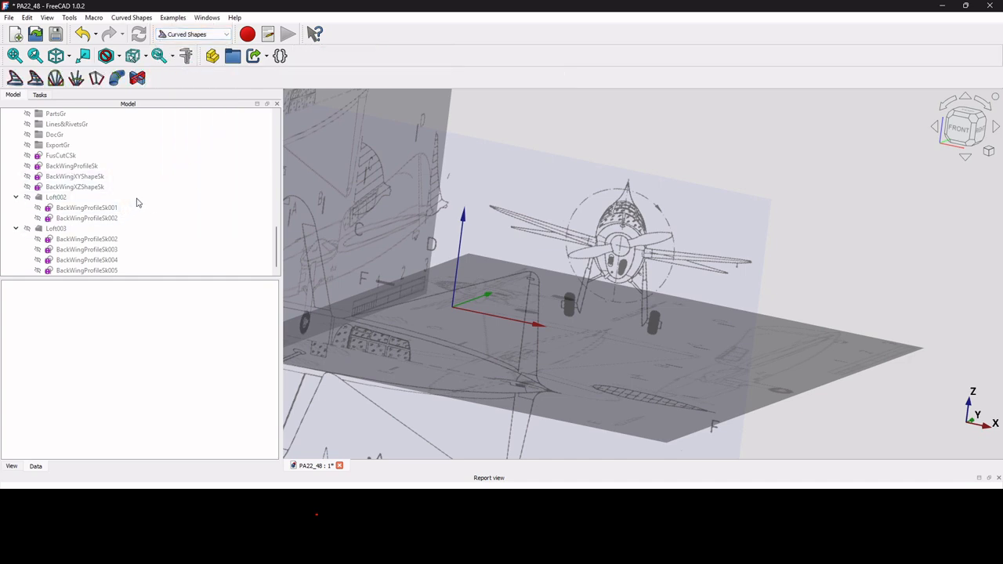
left_click(95, 210)
key("space")
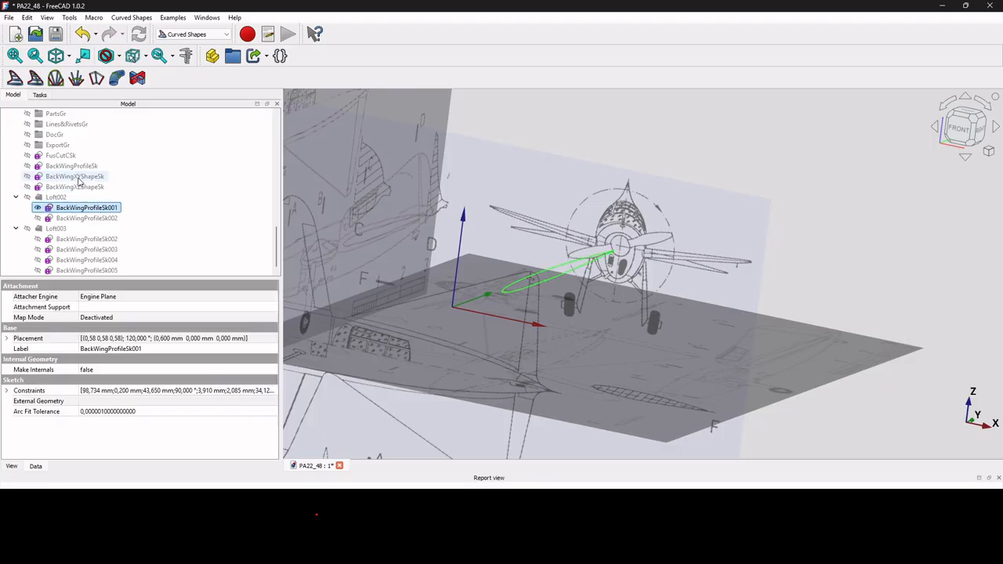
left_click(79, 178)
key("space")
left_click(86, 188)
key("space")
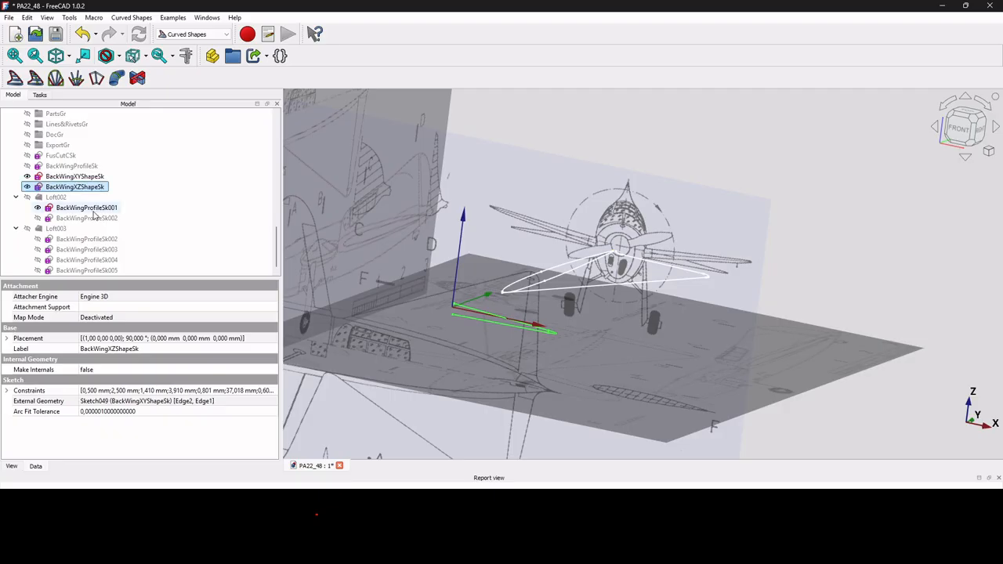
Create a Curved Path Array from BackWingProfileSk001 with the two back-wing outlines as hull curves.
left_click(94, 208)
left_click(79, 177, "ctrl")
left_click(78, 187, "ctrl")
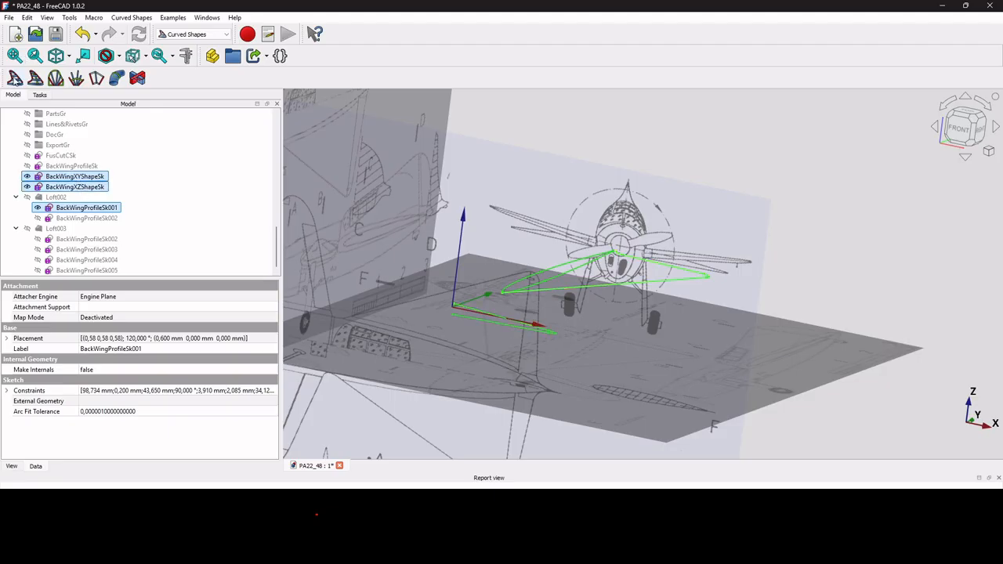
left_click(14, 80)
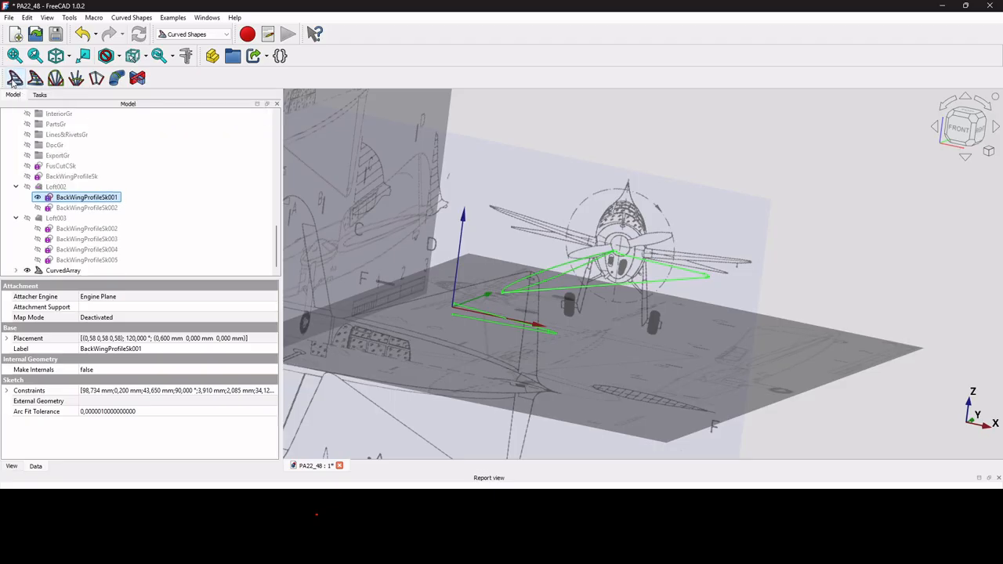
Set the CurvedArray's Items property to 10.
left_click(69, 271)
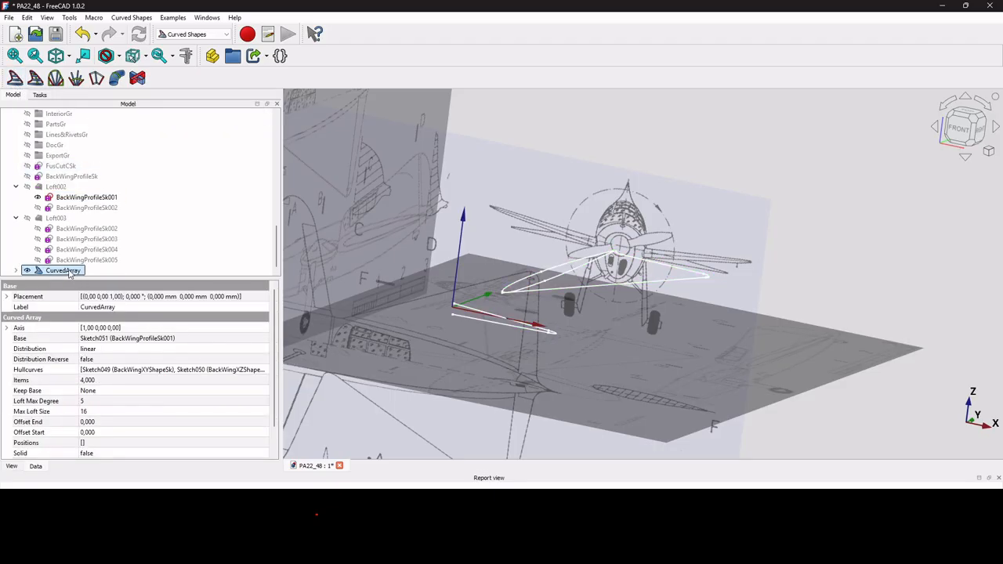
left_click(15, 270)
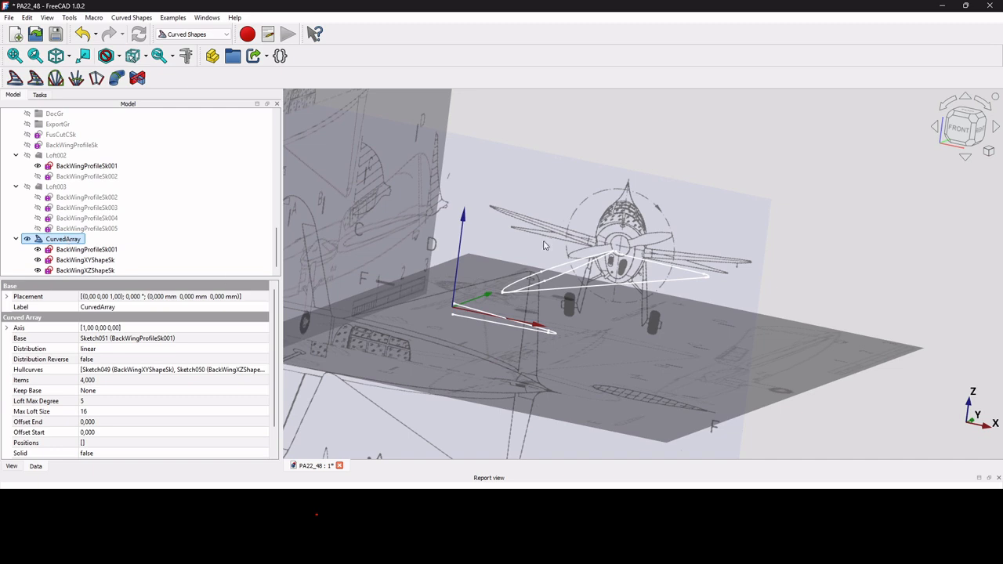
scroll(593, 289, "up", 2)
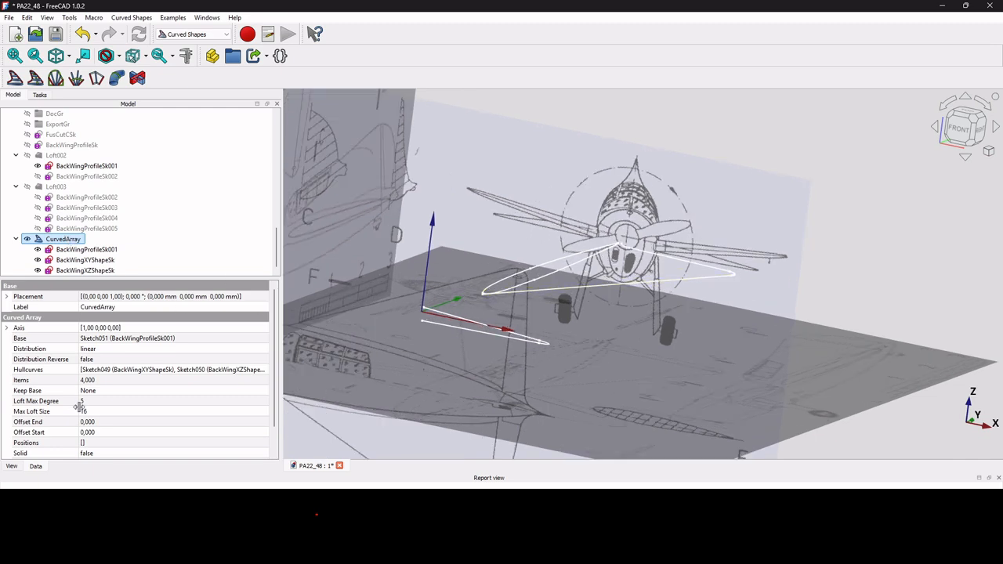
left_click(94, 381)
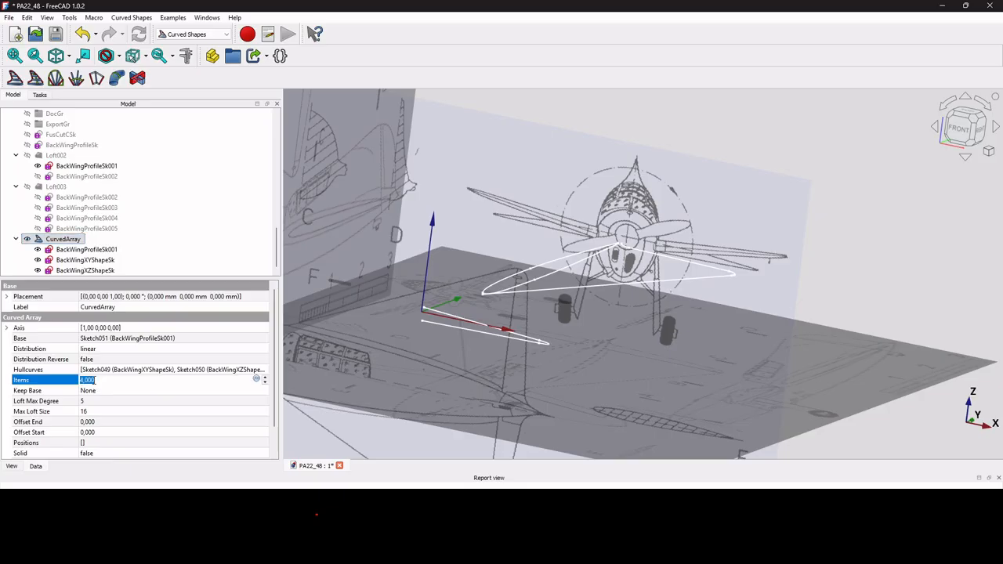
type("10")
key("Return")
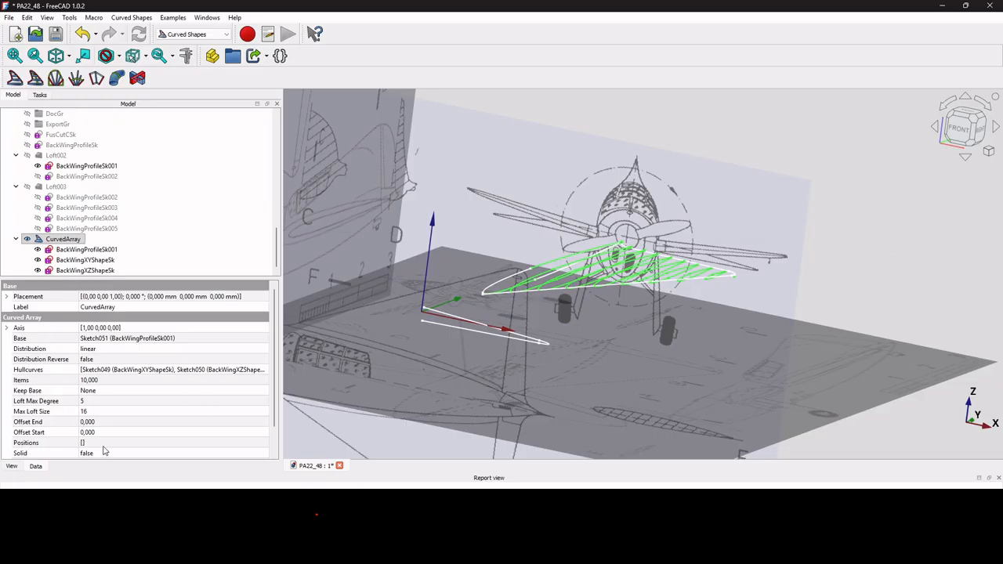
Set the CurvedArray's Solid property to true.
scroll(100, 420, "down", 1)
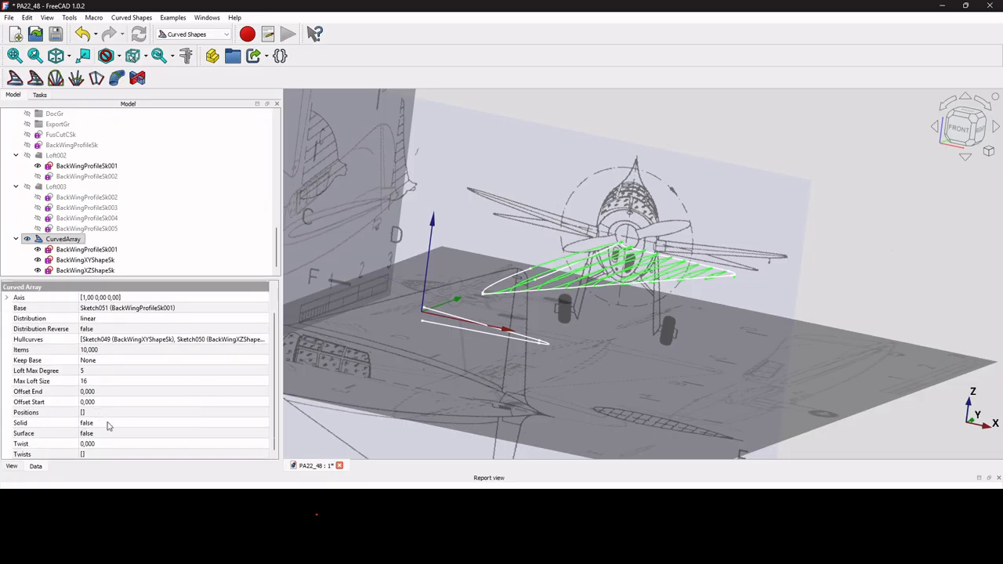
left_click(105, 424)
left_click(104, 424)
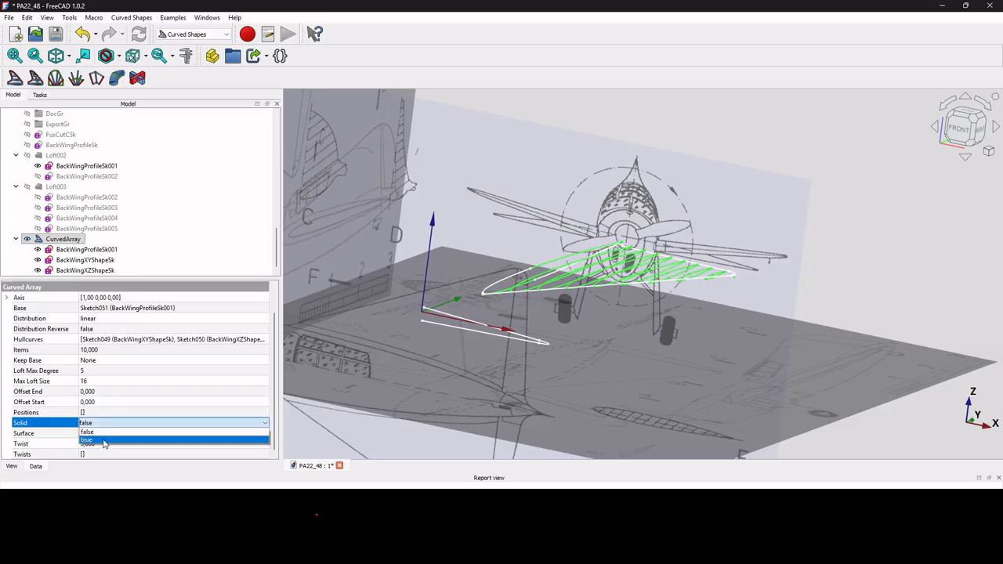
left_click(105, 441)
left_click(77, 240)
right_click(77, 240)
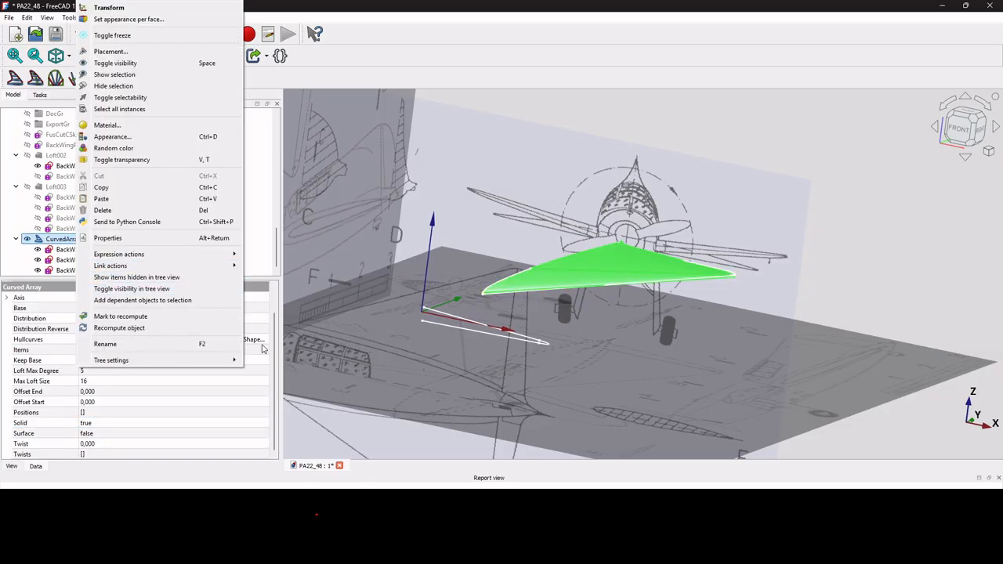
left_click(900, 242)
scroll(744, 276, "up", 9)
middle_click_drag(713, 296, 657, 267)
scroll(874, 327, "up", 5)
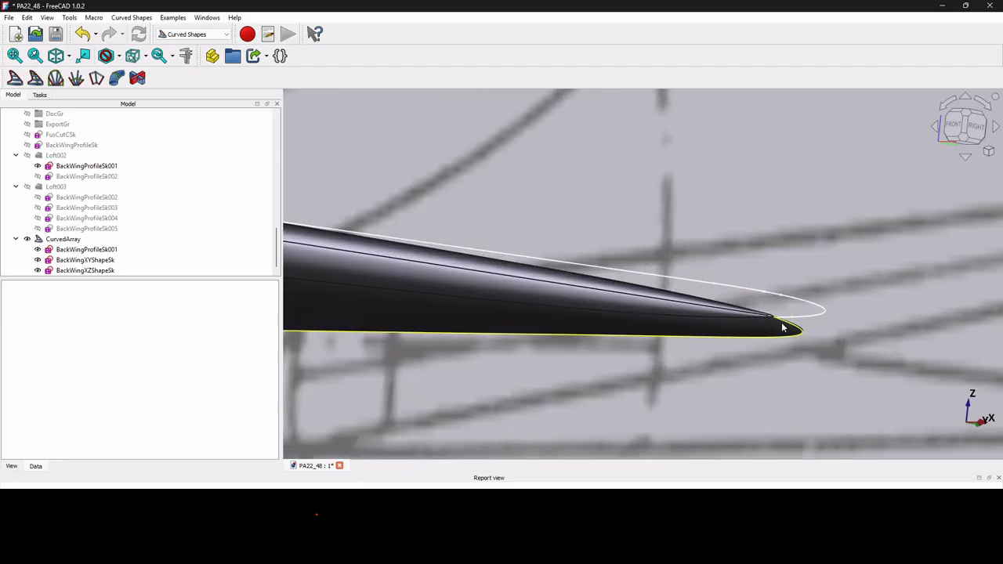
scroll(766, 314, "up", 8)
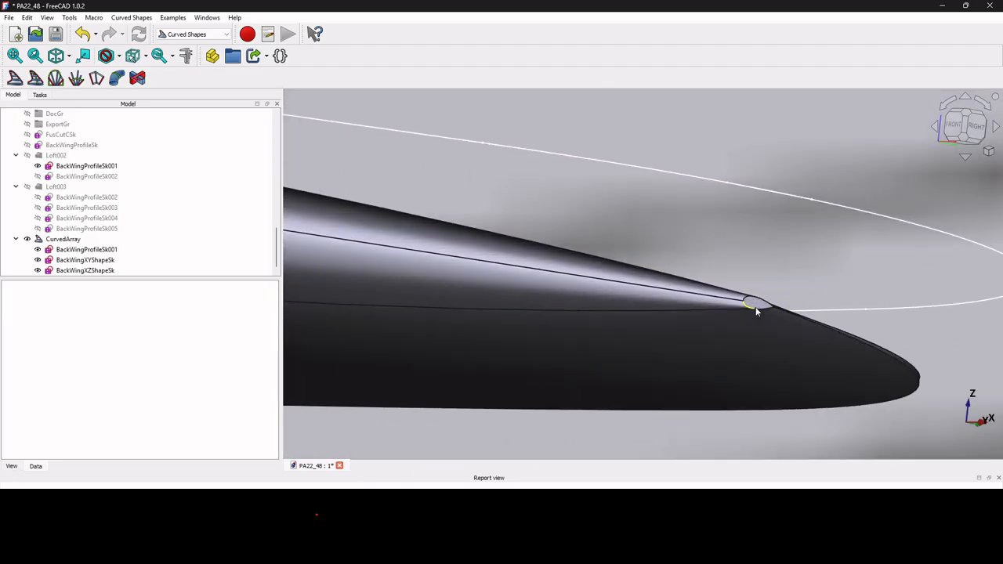
scroll(756, 309, "down", 4)
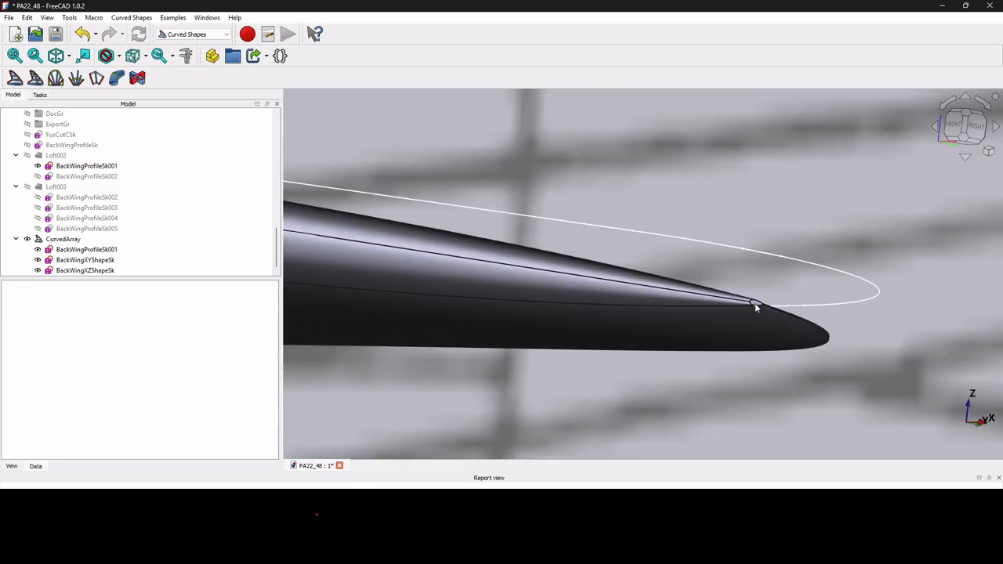
middle_click_drag(756, 308, 776, 335)
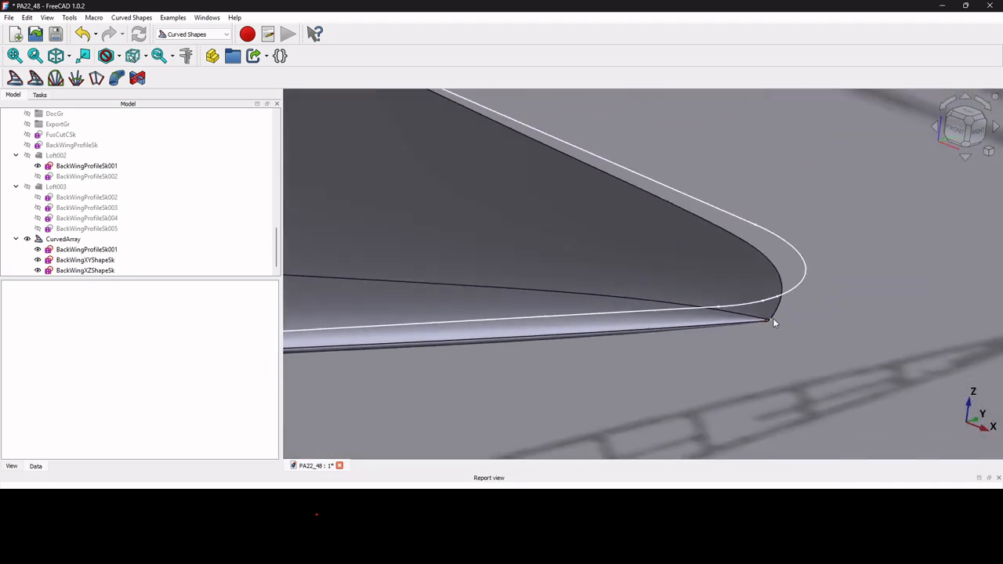
scroll(762, 325, "up", 8)
scroll(771, 280, "up", 3)
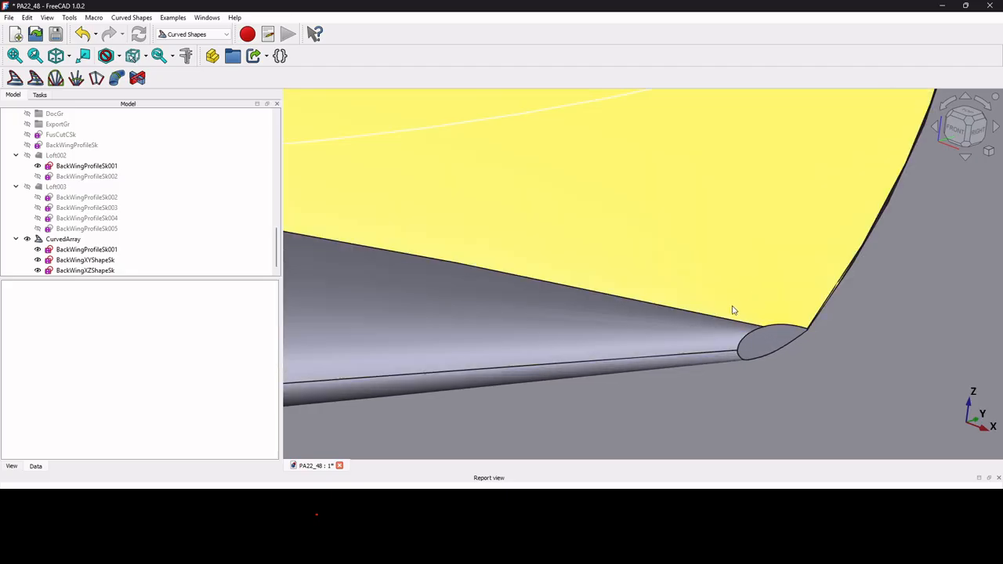
scroll(810, 333, "up", 5)
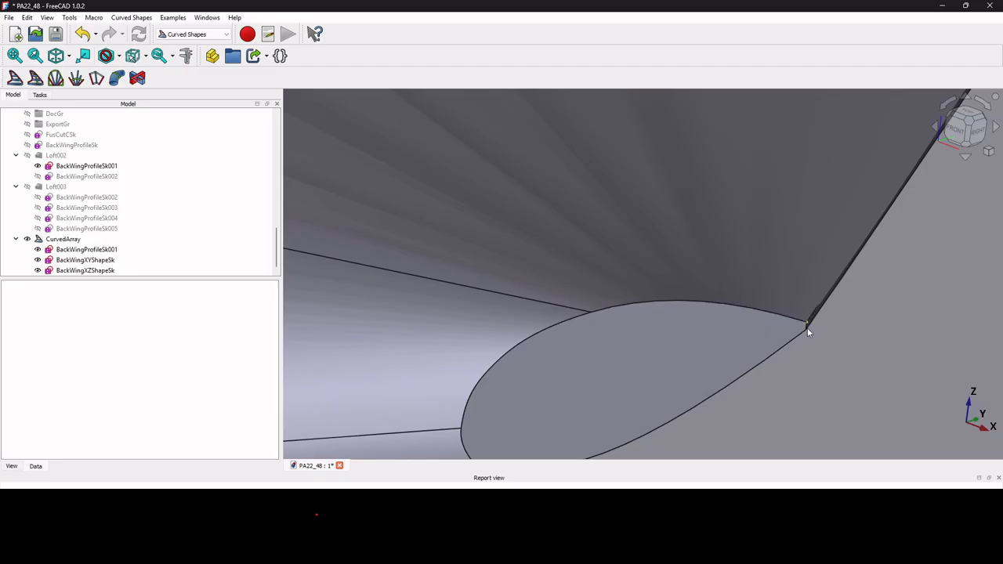
scroll(807, 327, "down", 4)
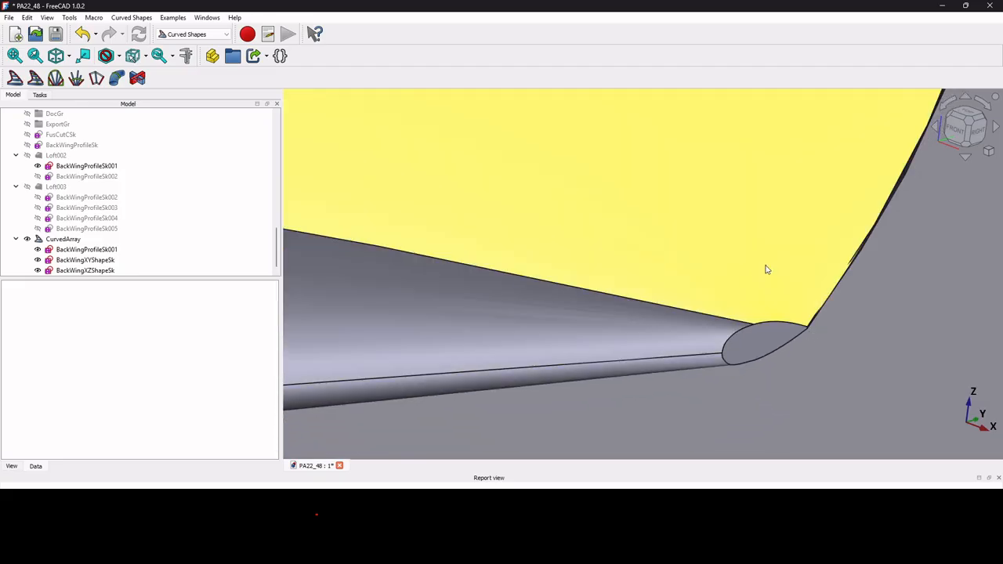
scroll(764, 266, "down", 9)
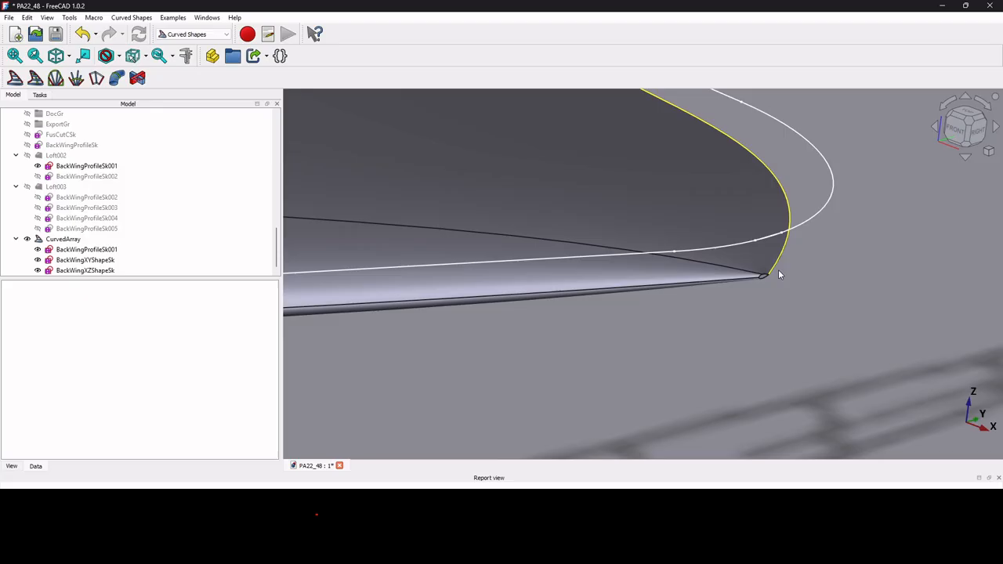
scroll(780, 267, "down", 5)
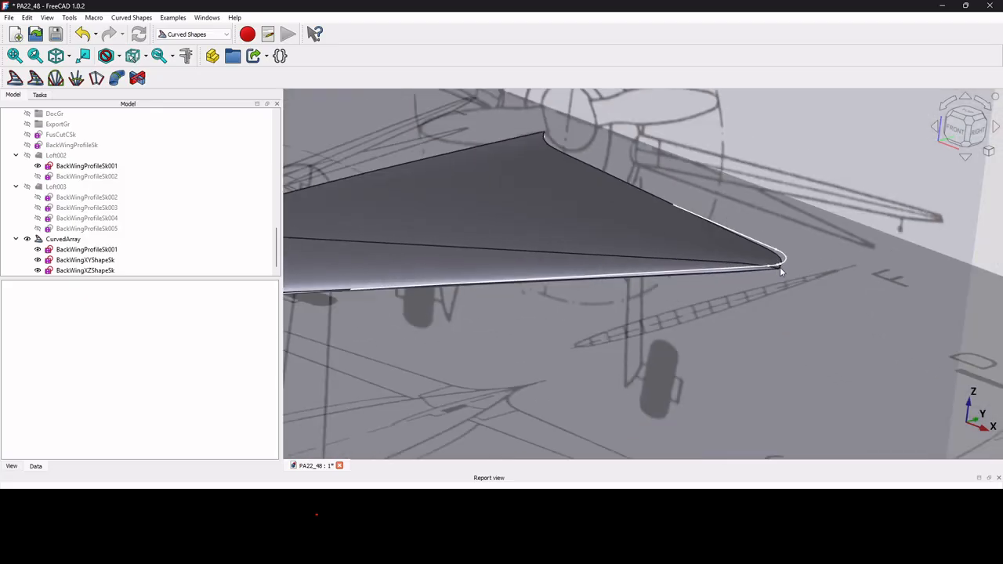
scroll(780, 266, "down", 2)
scroll(738, 253, "up", 5)
scroll(739, 259, "down", 2)
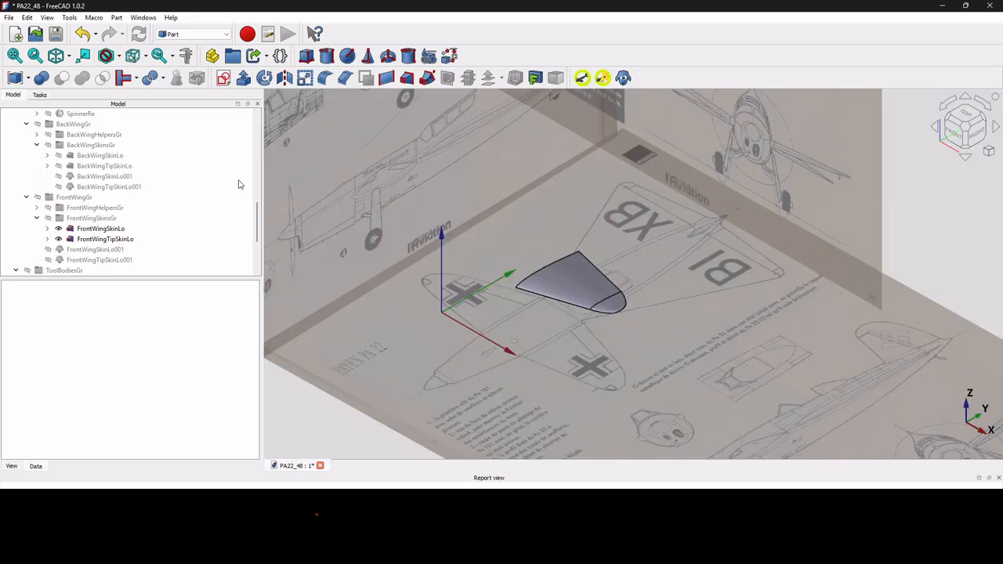
Inspect the front wing tip skin's profile sketches, then collapse them again.
scroll(585, 297, "up", 3)
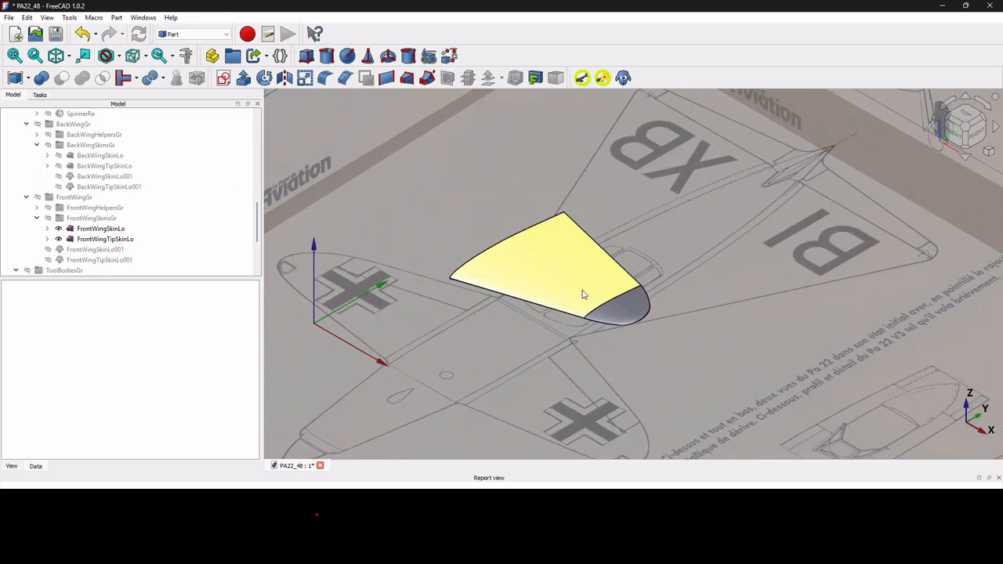
left_click(102, 240)
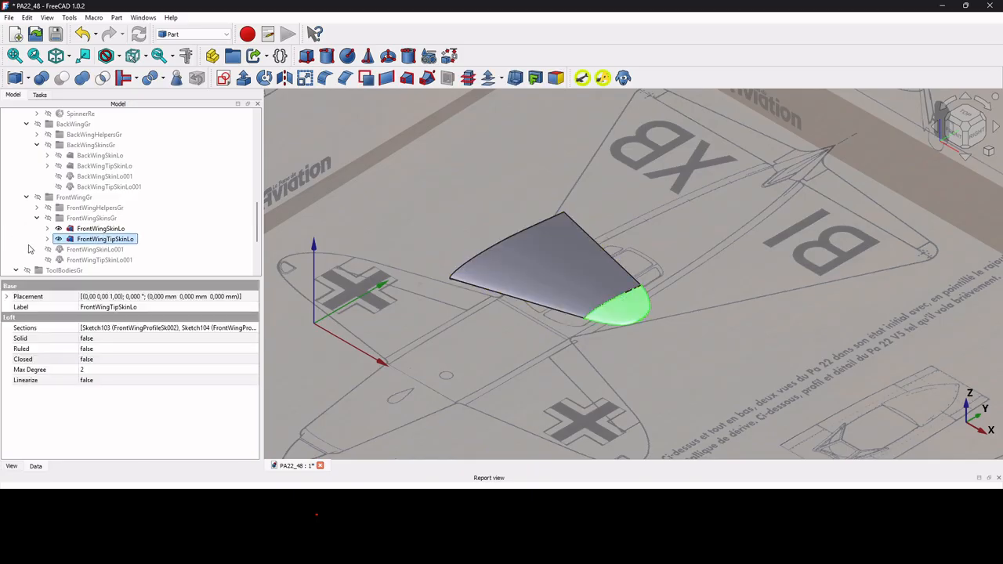
left_click(47, 238)
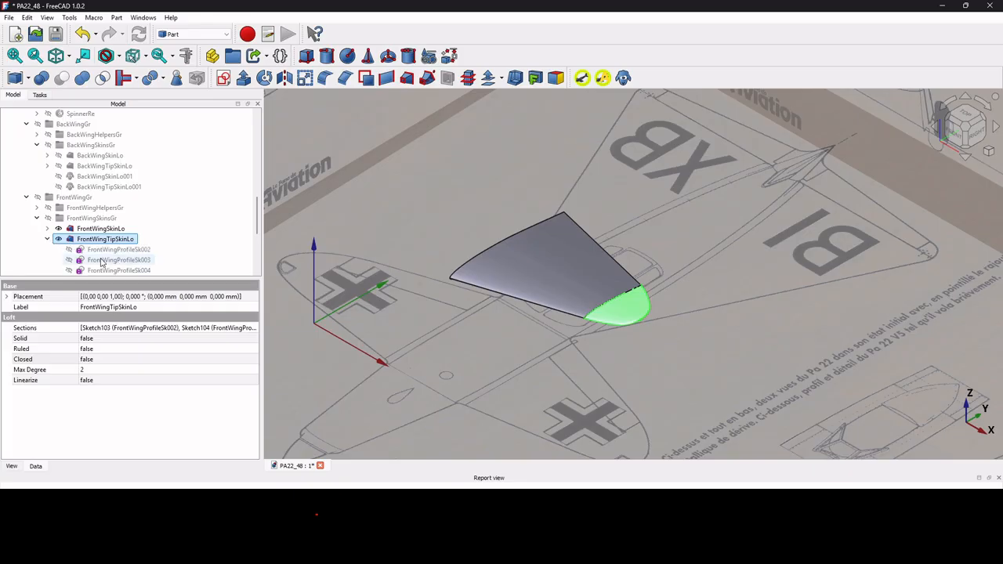
scroll(86, 247, "down", 2)
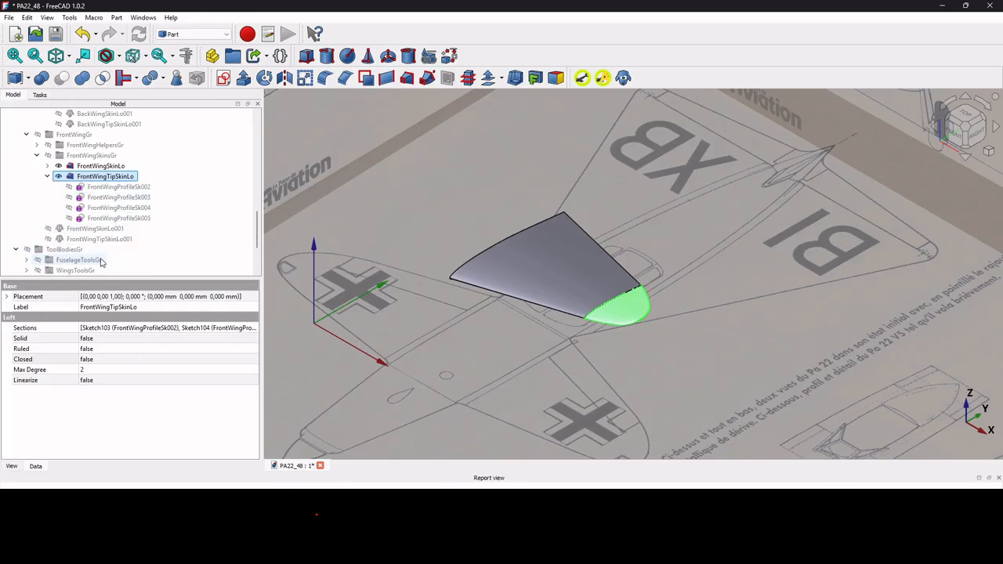
left_click(47, 176)
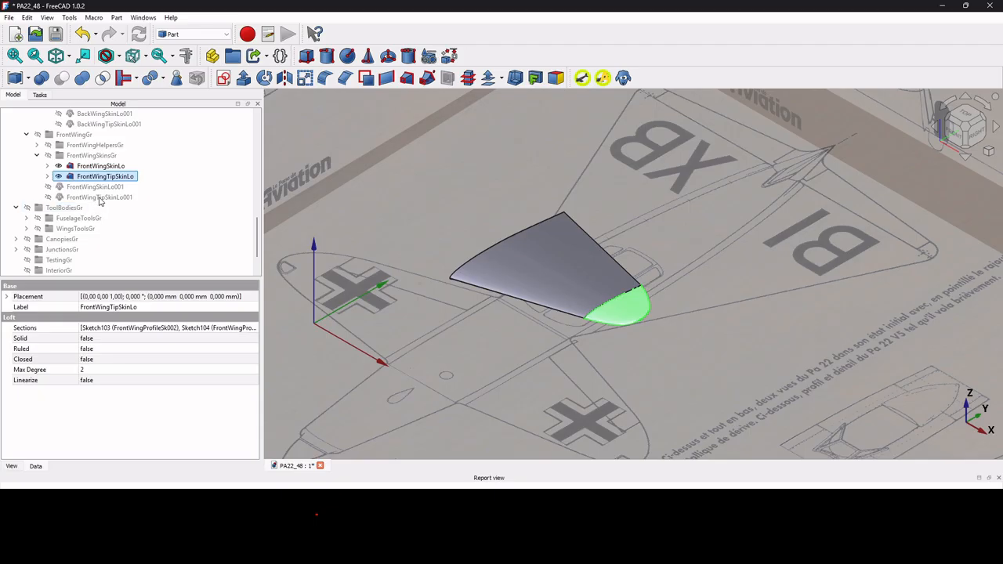
scroll(100, 202, "up", 2)
Show the BackWingSkinLo and BackWingTipSkinLo skins.
left_click(99, 156)
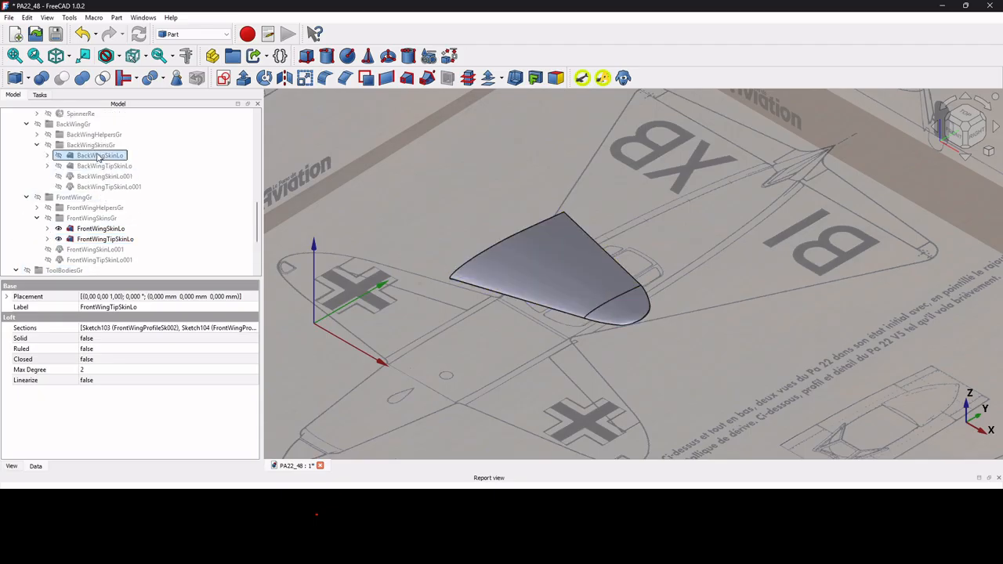
key("space")
left_click(102, 166)
key("space")
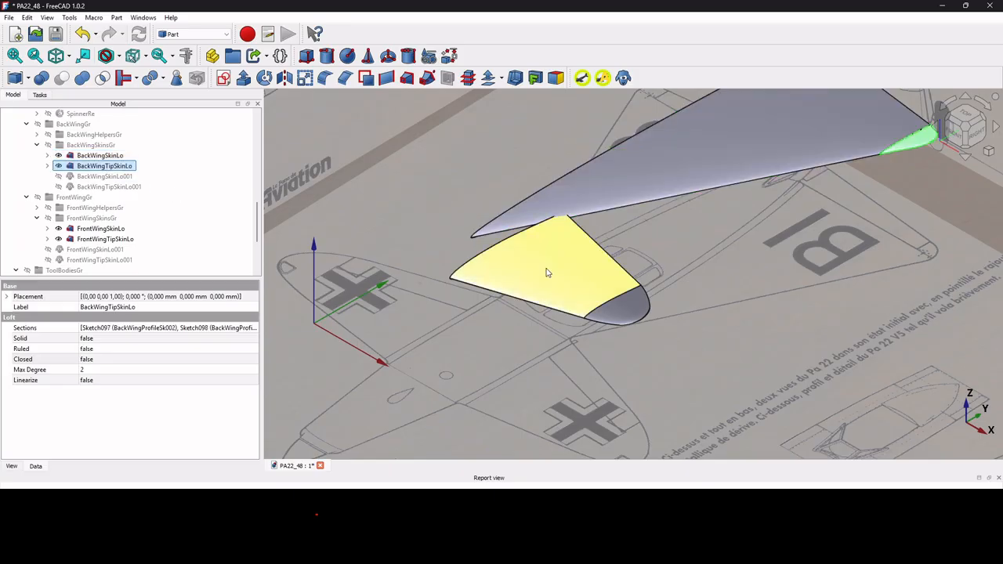
scroll(547, 273, "down", 3)
scroll(108, 179, "up", 2)
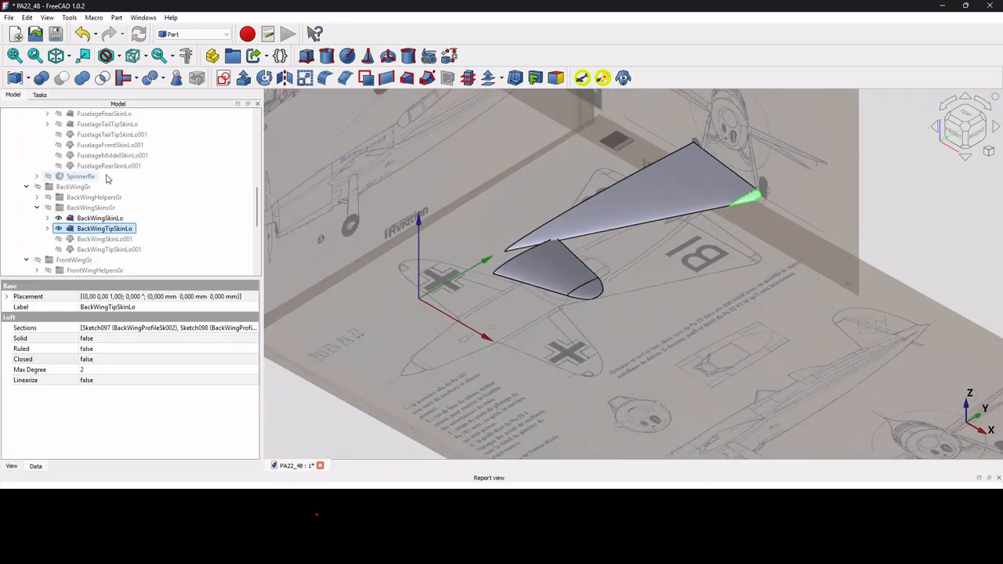
scroll(109, 180, "up", 2)
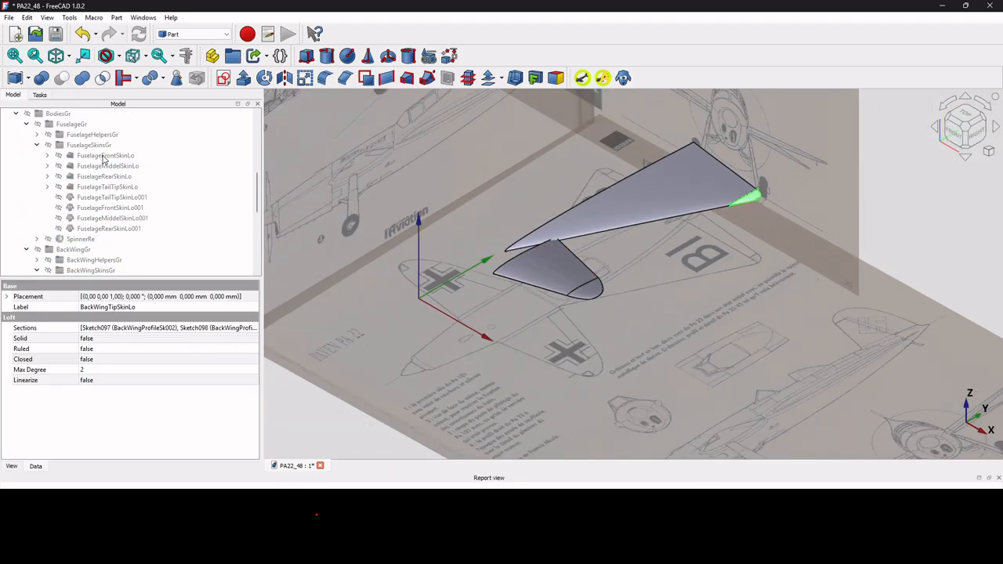
Show FuselageFrontSkinLo and rename FuselageMiddelSkinLo to FuselageMiddleSkinLo.
left_click(103, 156)
key("space")
left_click(110, 166)
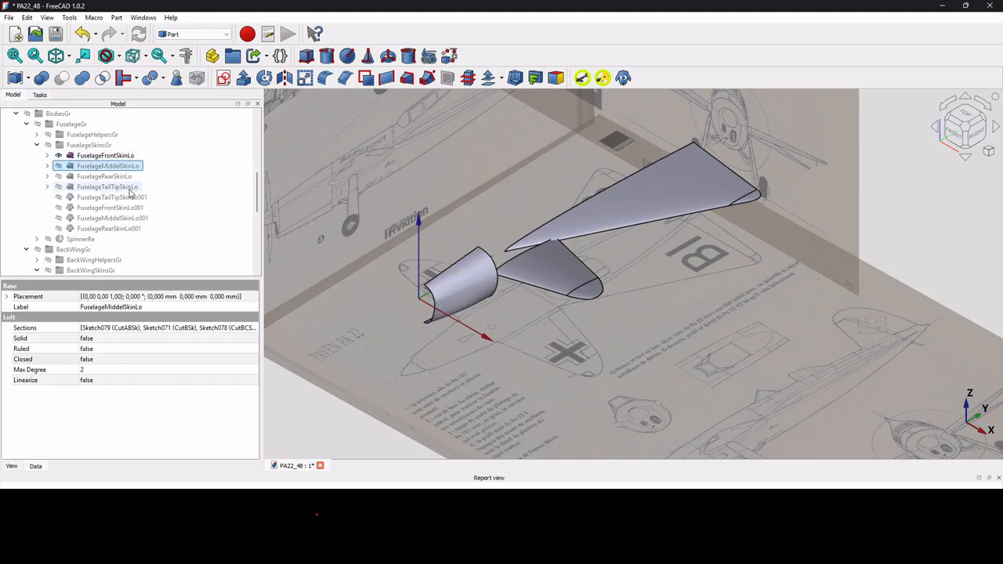
key("F2")
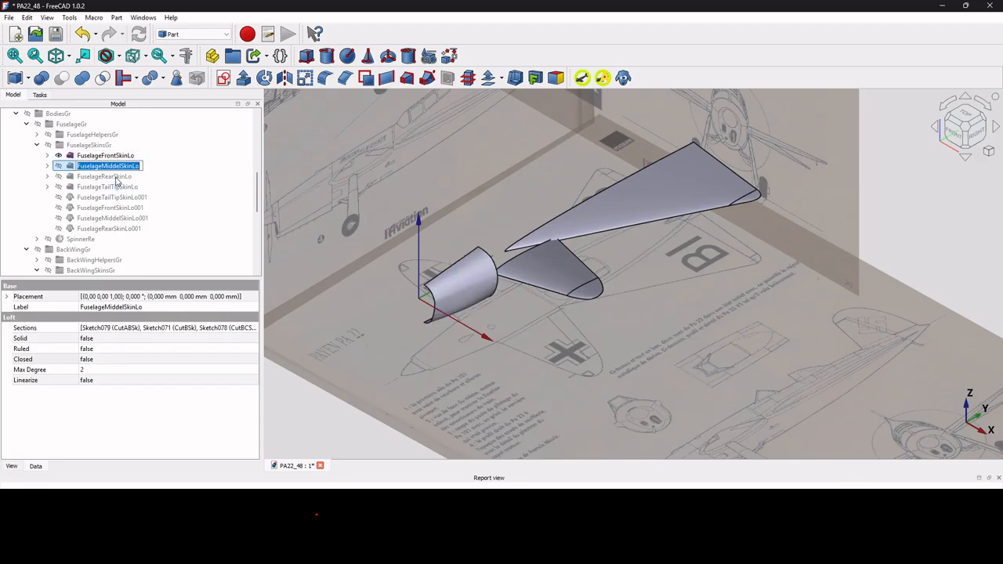
left_click(123, 166)
key("BackSpace")
key("BackSpace")
type("le")
key("Return")
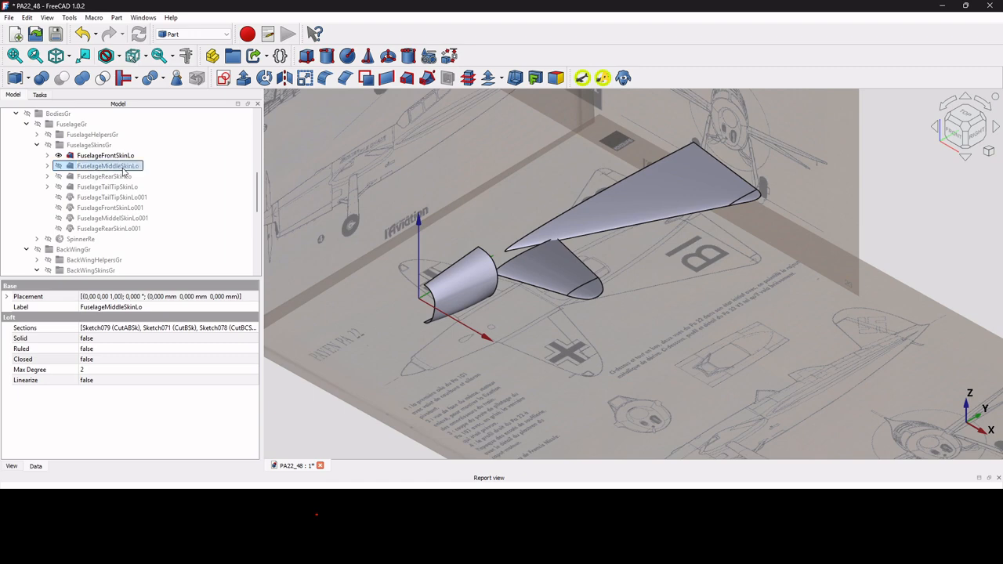
Show the rear, tail tip and middle fuselage skins.
left_click(117, 176)
key("space")
left_click(122, 188)
key("space")
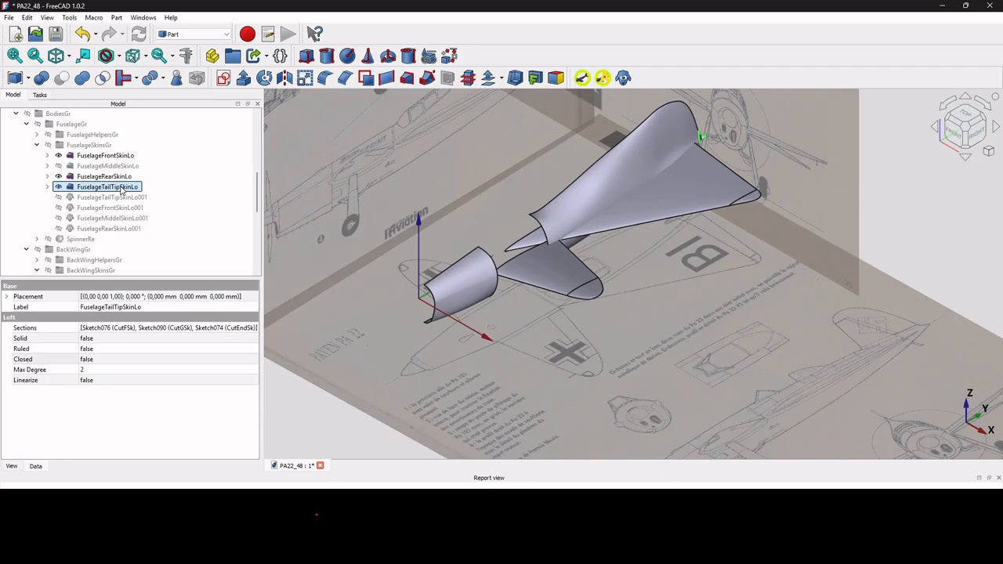
left_click(135, 167)
key("space")
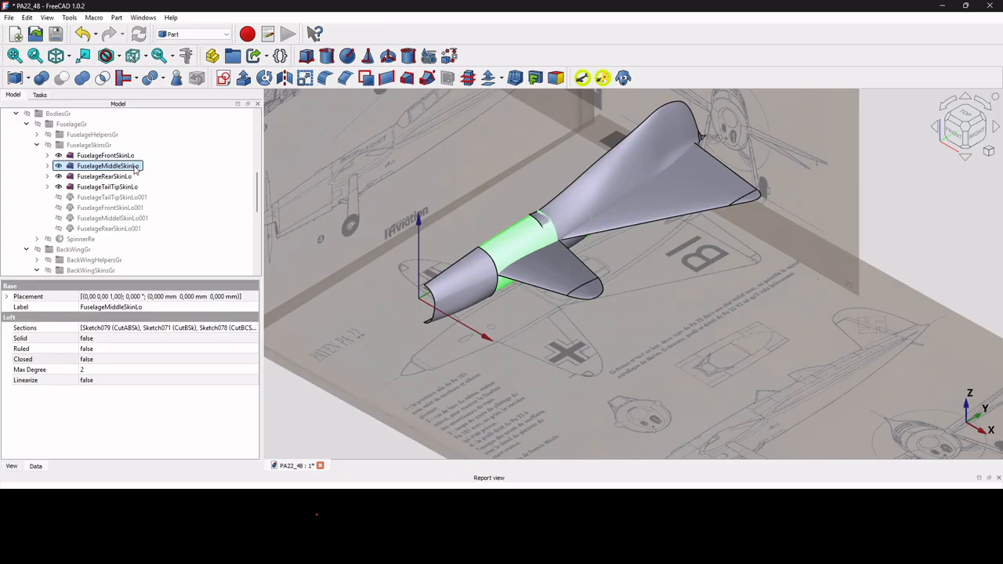
scroll(110, 195, "down", 1)
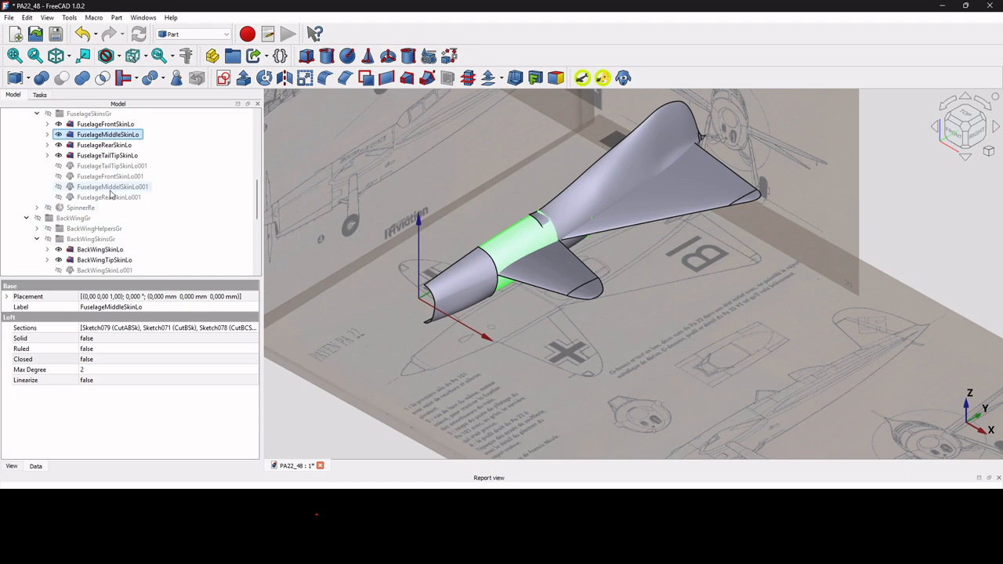
scroll(111, 195, "down", 4)
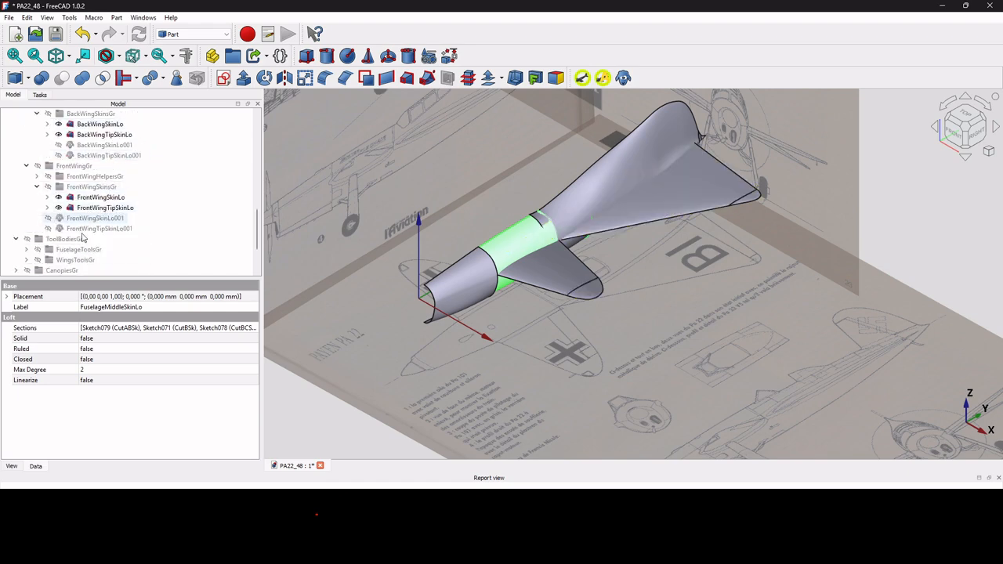
Show the CanopyProfileYZEx and FuselageFrontBackYZEx tool bodies.
left_click(27, 250)
scroll(110, 221, "down", 2)
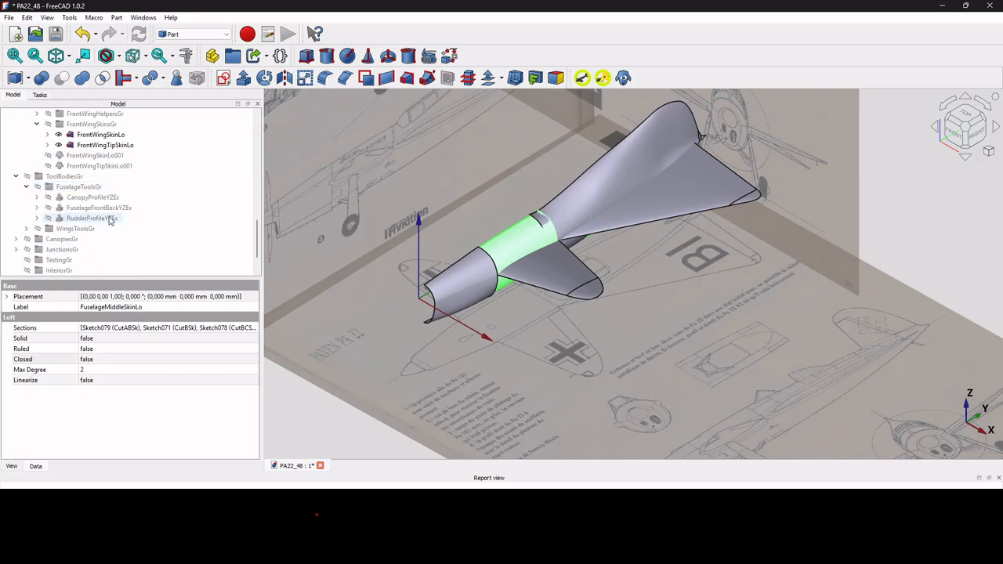
left_click(92, 197)
key("space")
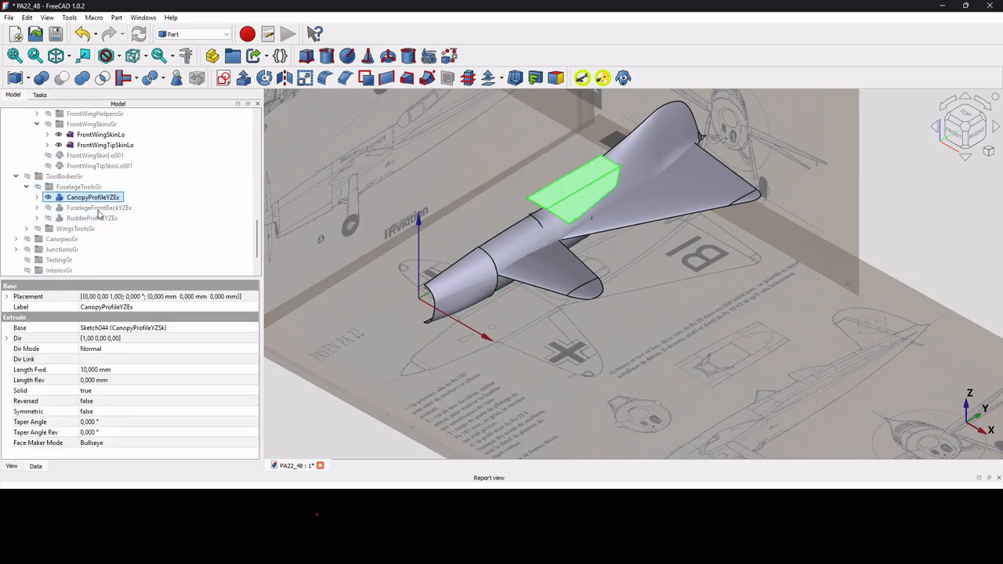
left_click(99, 208)
key("space")
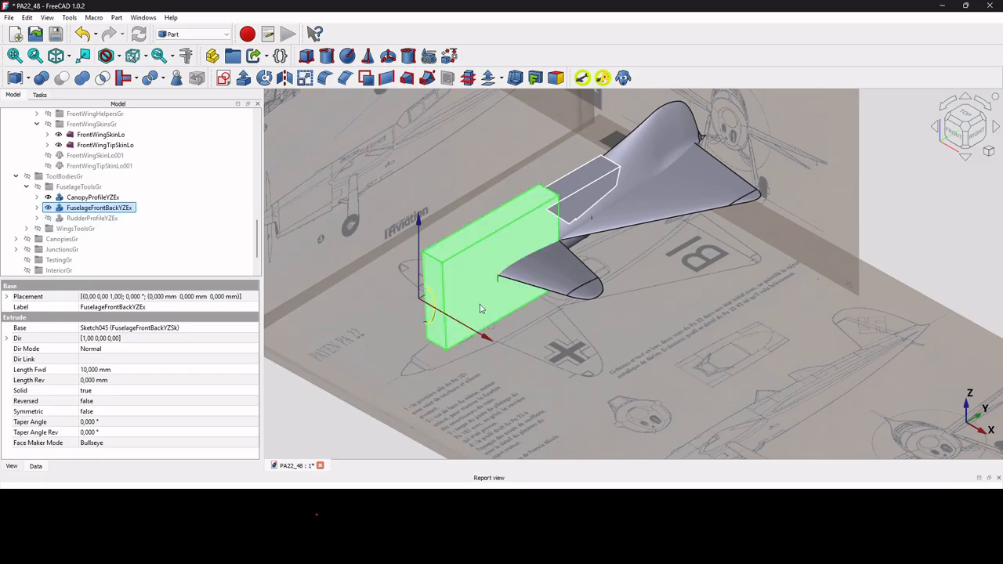
Set the front/back box's forward extrusion length to 11 mm and show RudderProfileYZEx.
scroll(496, 278, "up", 3)
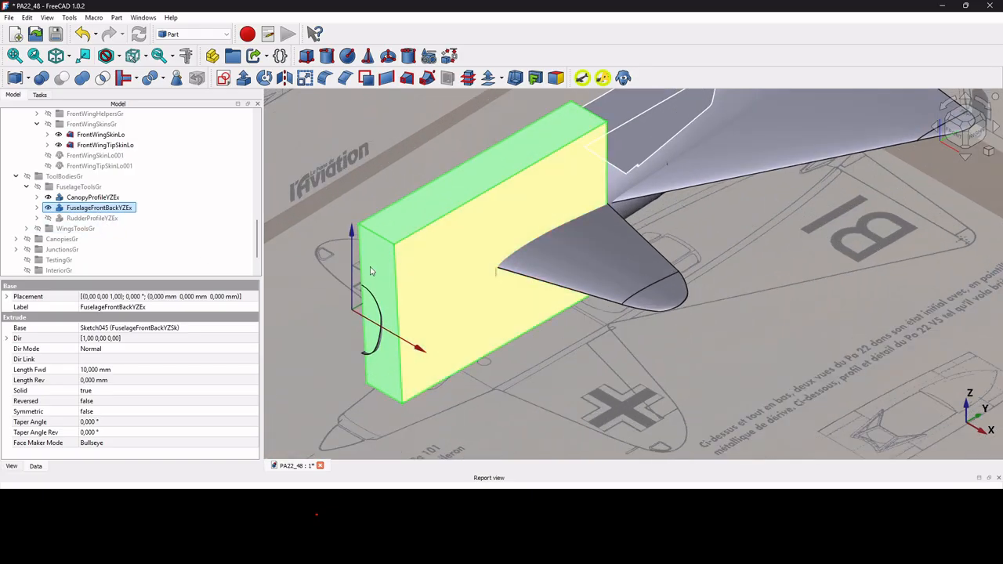
left_click(94, 369)
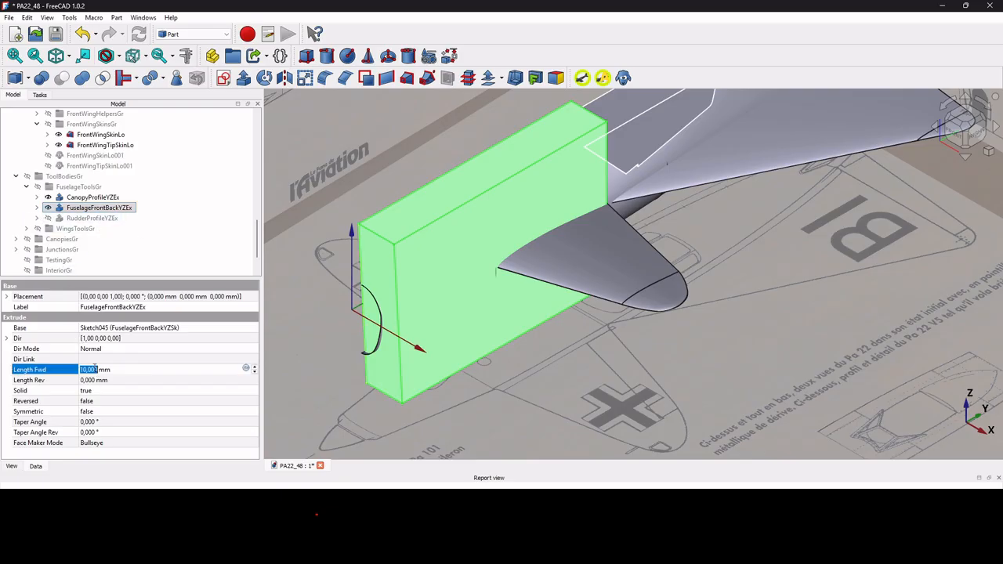
type("11")
key("Return")
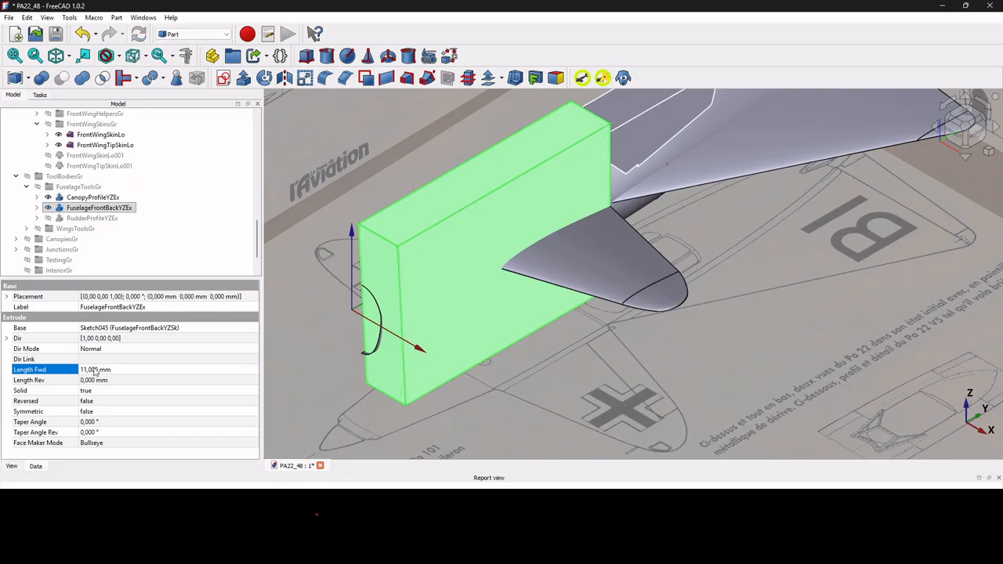
scroll(657, 369, "down", 3)
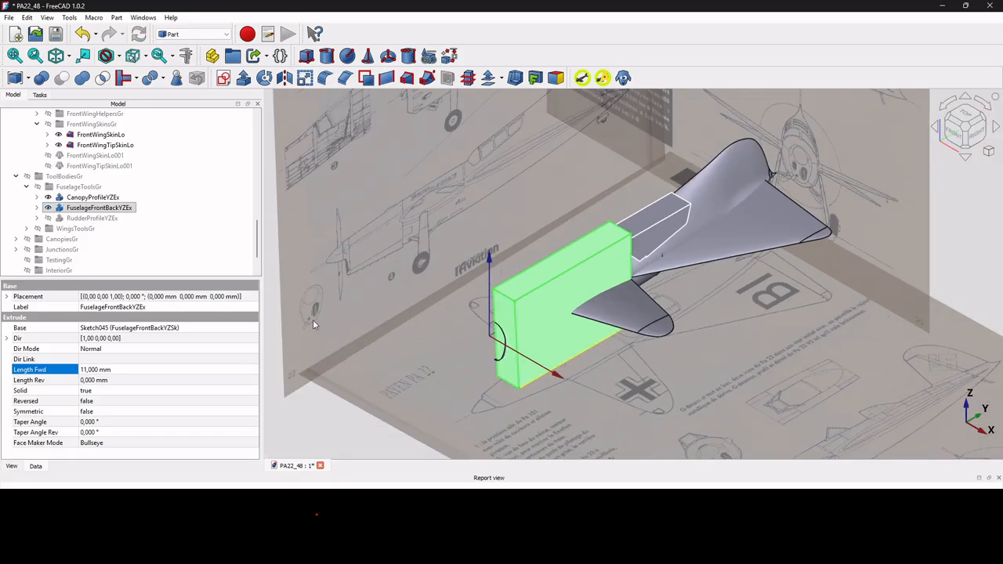
left_click(100, 219)
key("space")
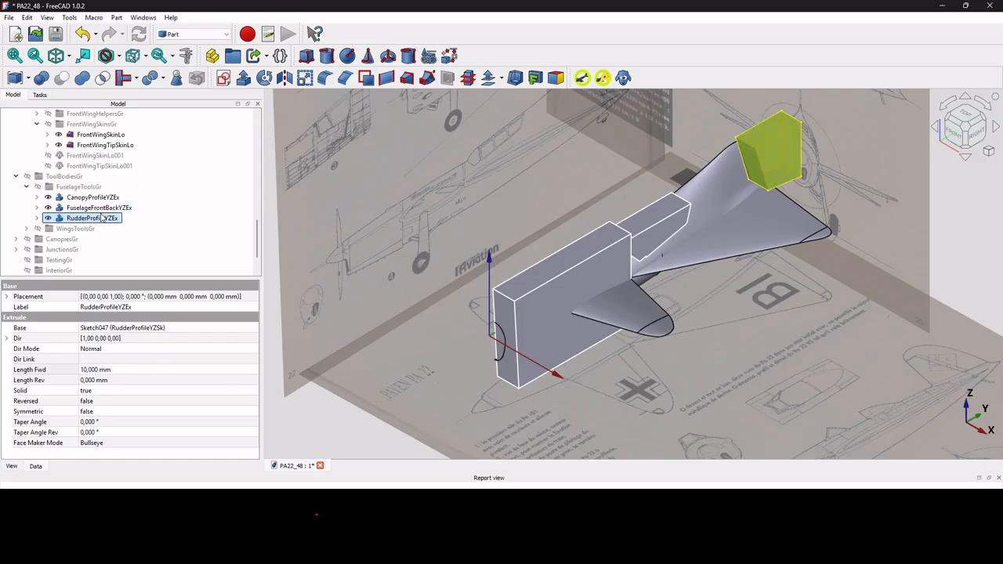
Hide the three fuselage tool bodies, show WingsXYProfileEx, and view from the top.
left_click(28, 228)
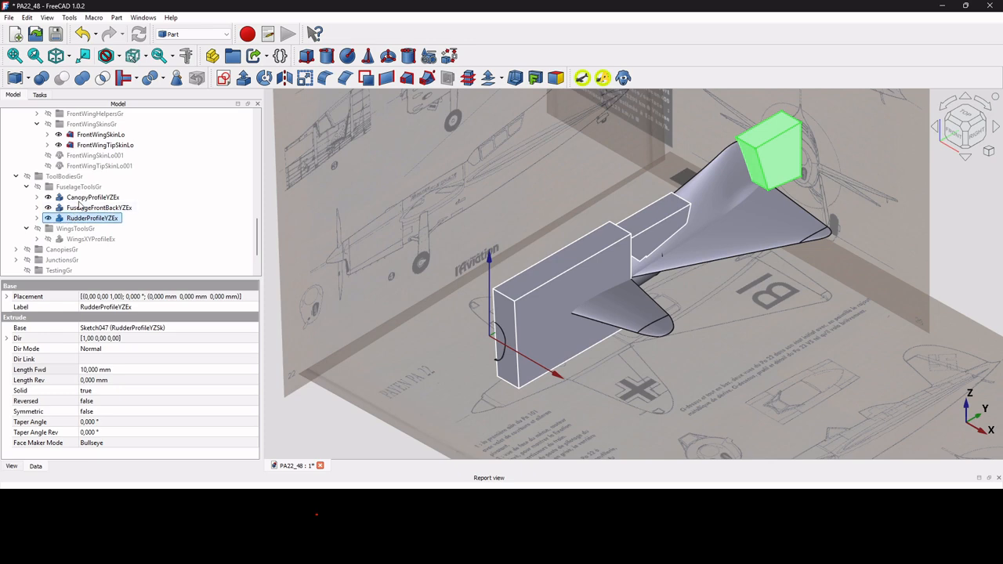
left_click(82, 200)
left_click(91, 218, "shift")
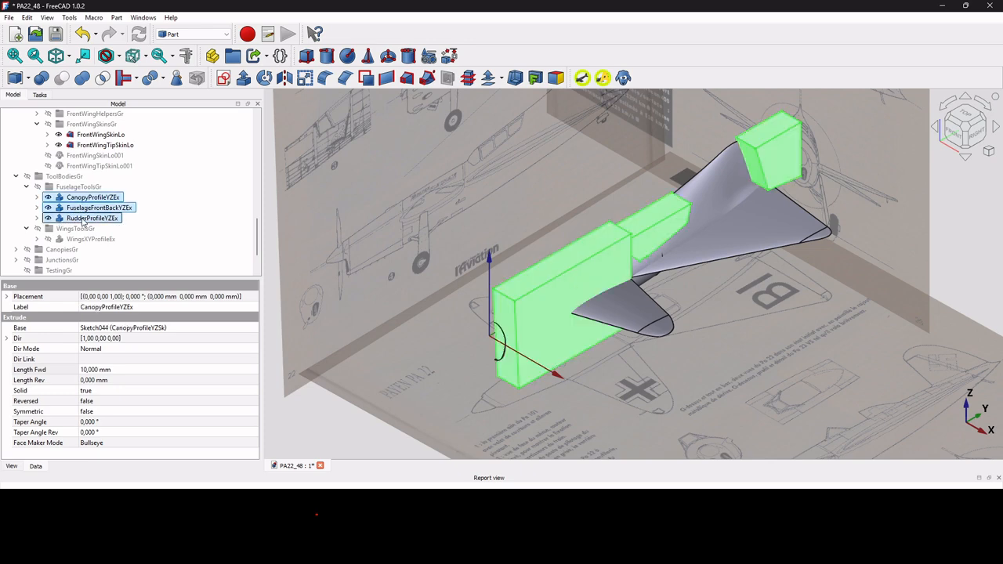
key("space")
left_click(88, 240)
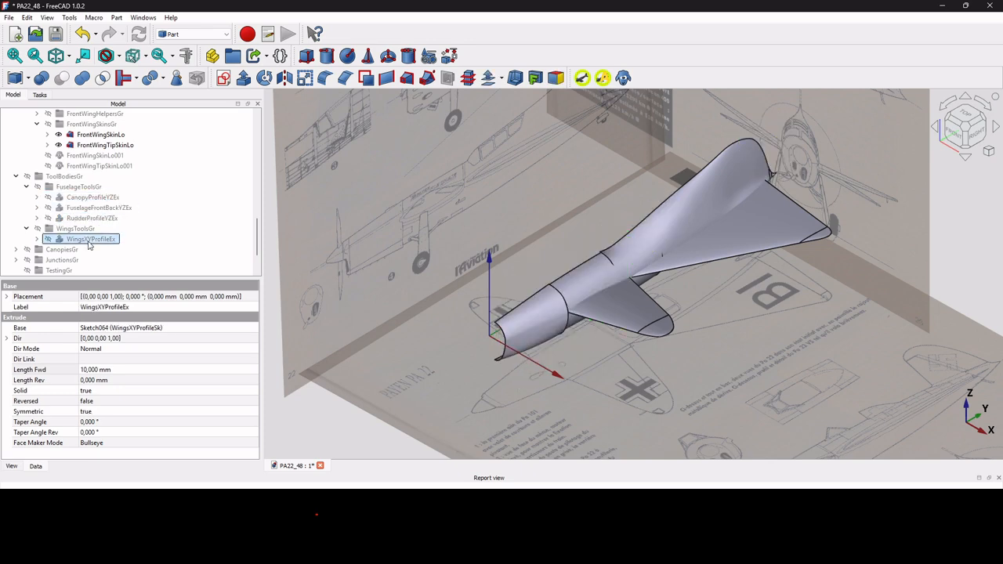
key("space")
left_click(964, 115)
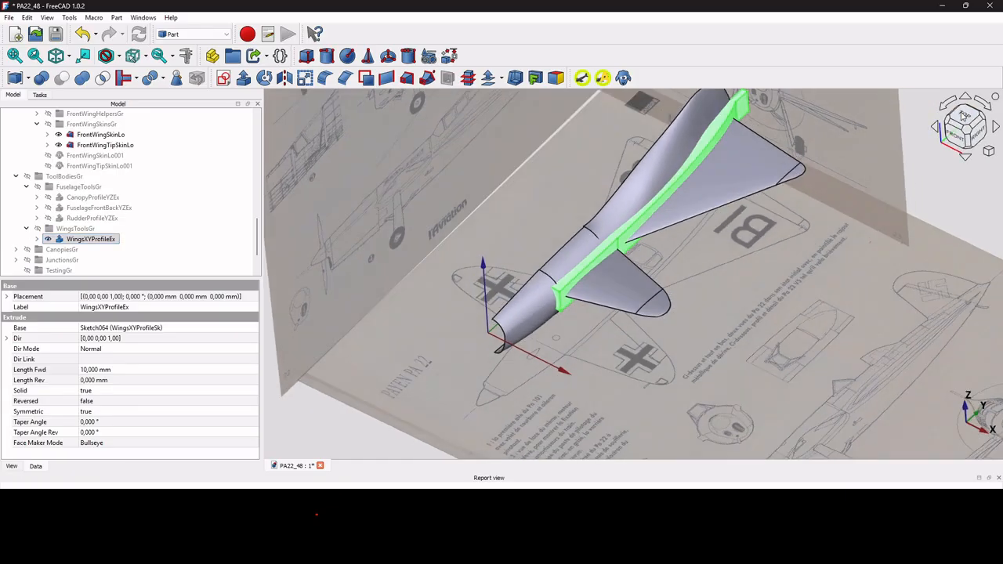
Hide the BackWingSkinLo wing loft.
scroll(611, 364, "down", 4)
scroll(492, 192, "up", 4)
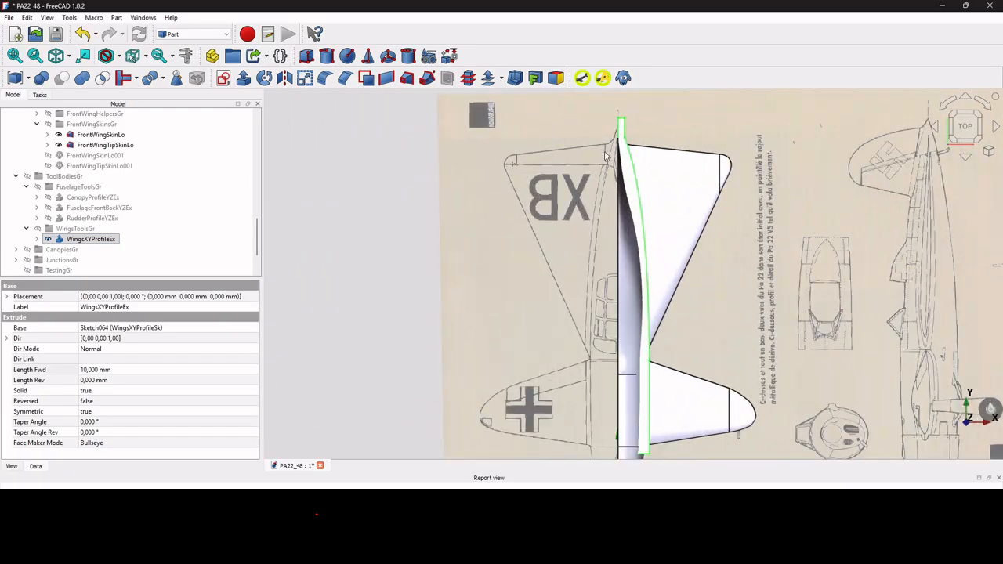
scroll(602, 160, "up", 2)
left_click(674, 216)
key("space")
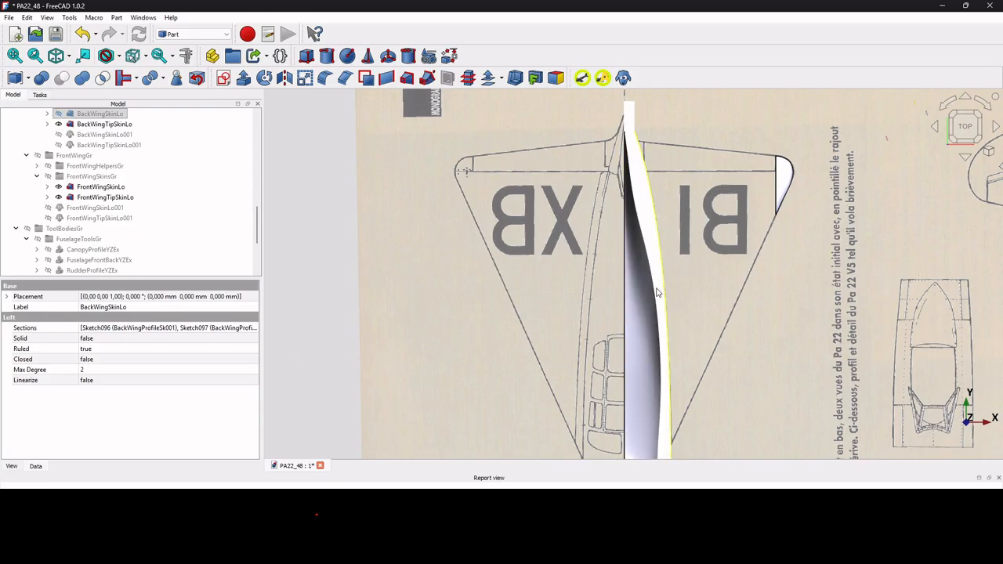
Expand WingsXYProfileEx and select its WingsXYProfileSk sketch to inspect it.
scroll(116, 225, "down", 3)
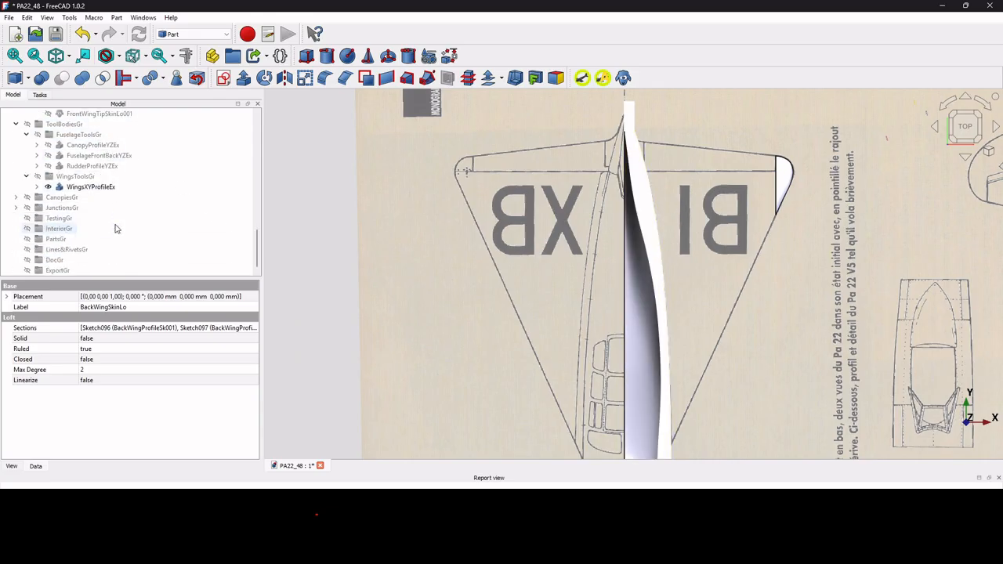
left_click(72, 187)
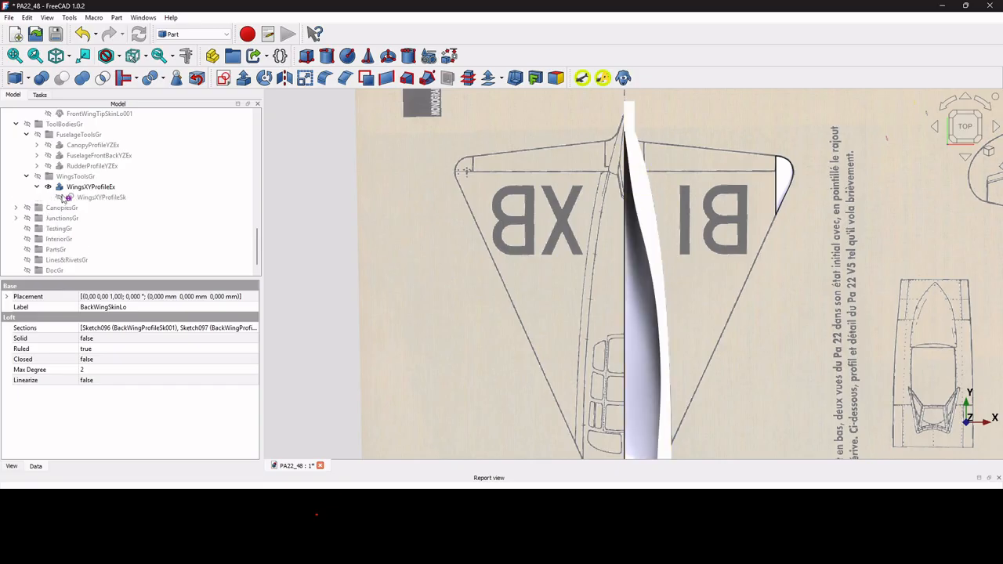
left_click(100, 198)
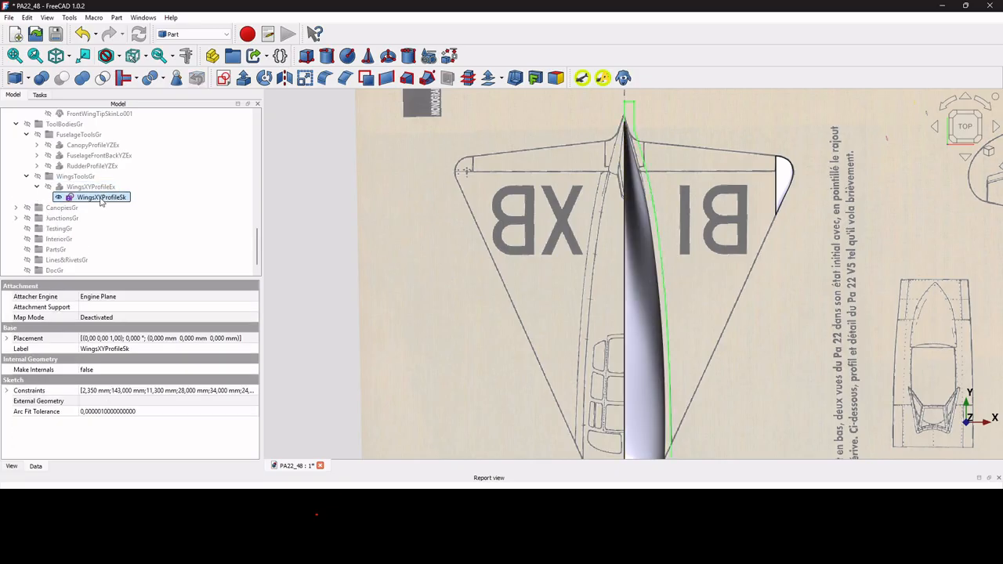
scroll(628, 164, "up", 4)
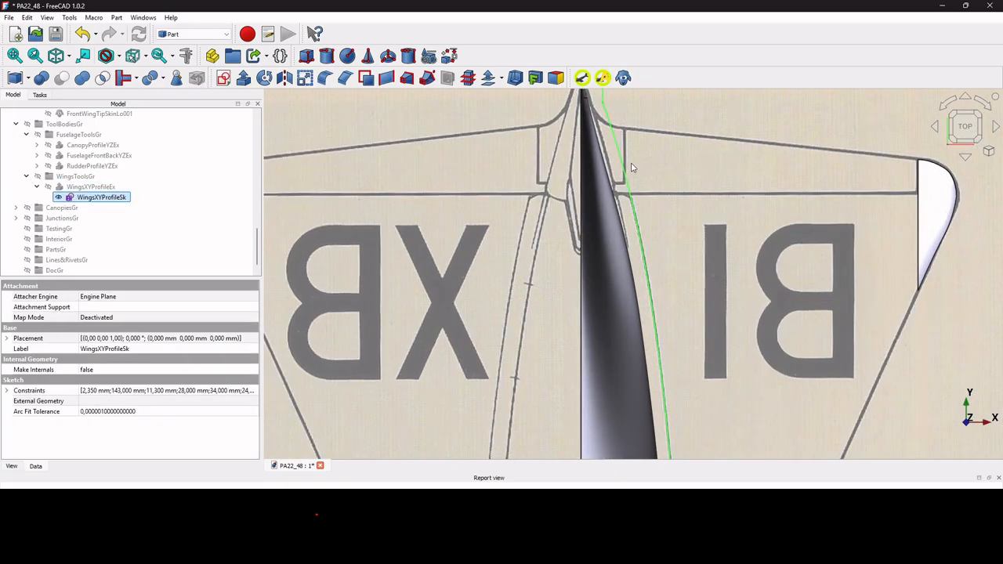
scroll(628, 163, "down", 4)
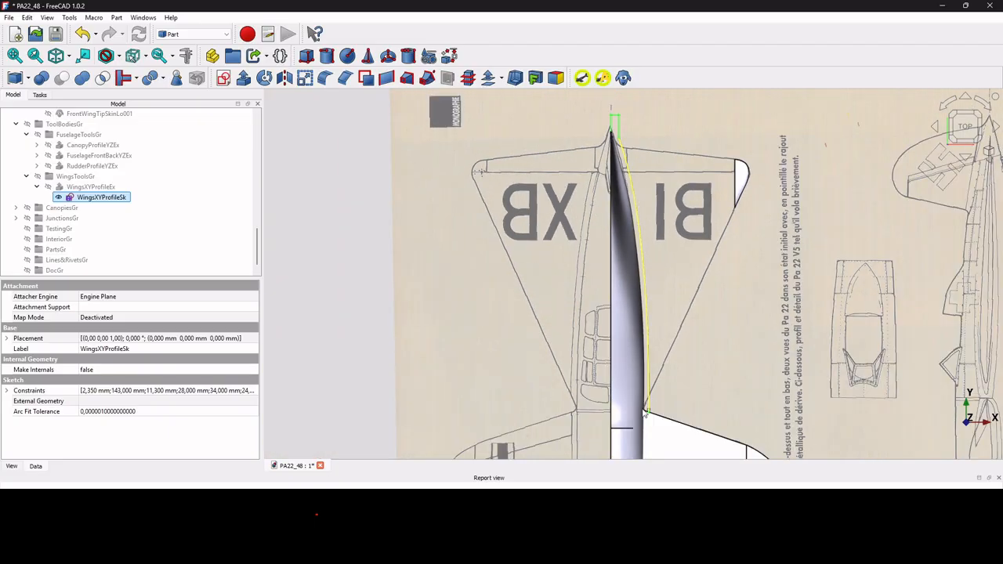
scroll(644, 413, "down", 3)
Select the FrontWingSkinLo loft and return to the isometric fuselage view.
left_click(658, 445)
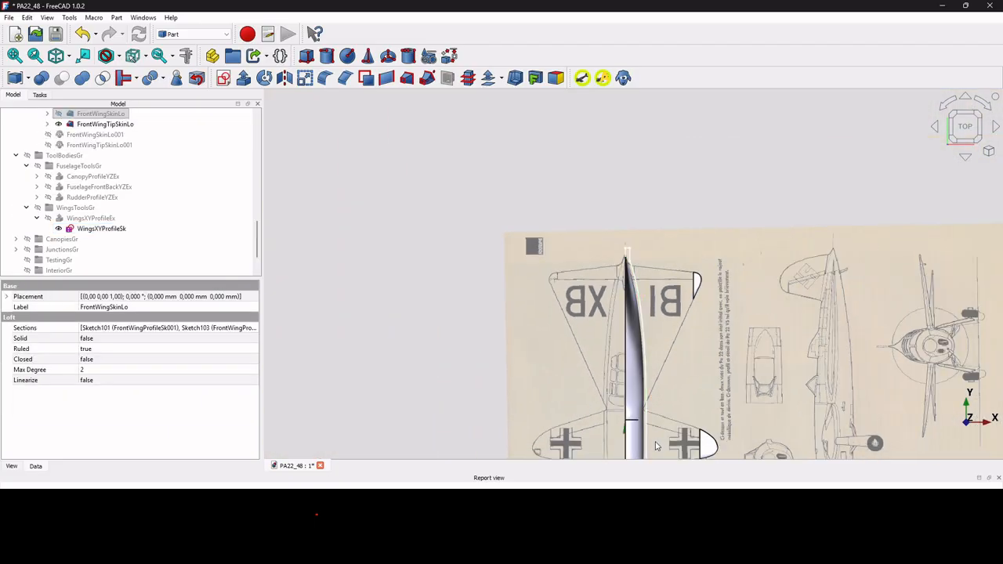
scroll(656, 444, "up", 5)
scroll(648, 260, "up", 2)
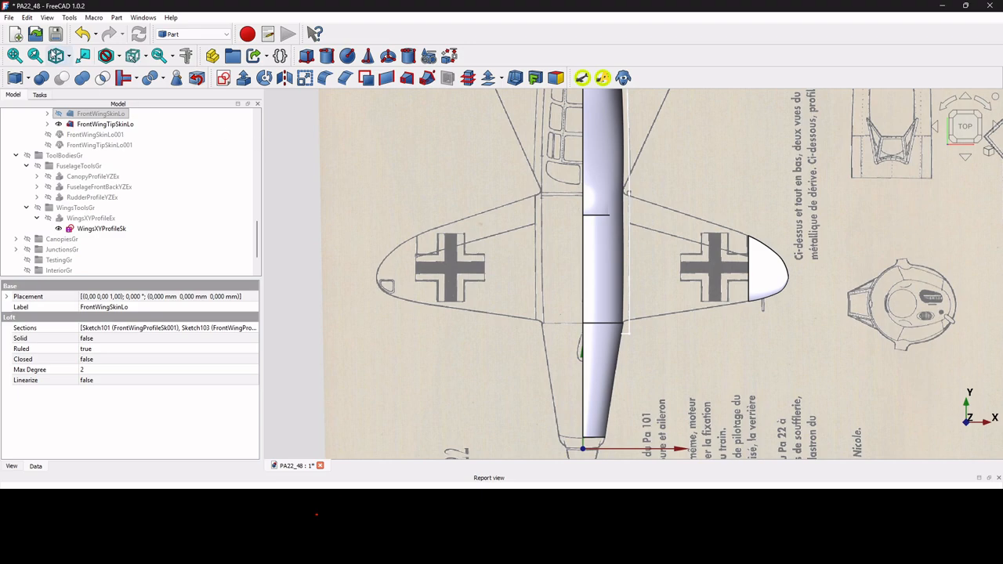
left_click(53, 61)
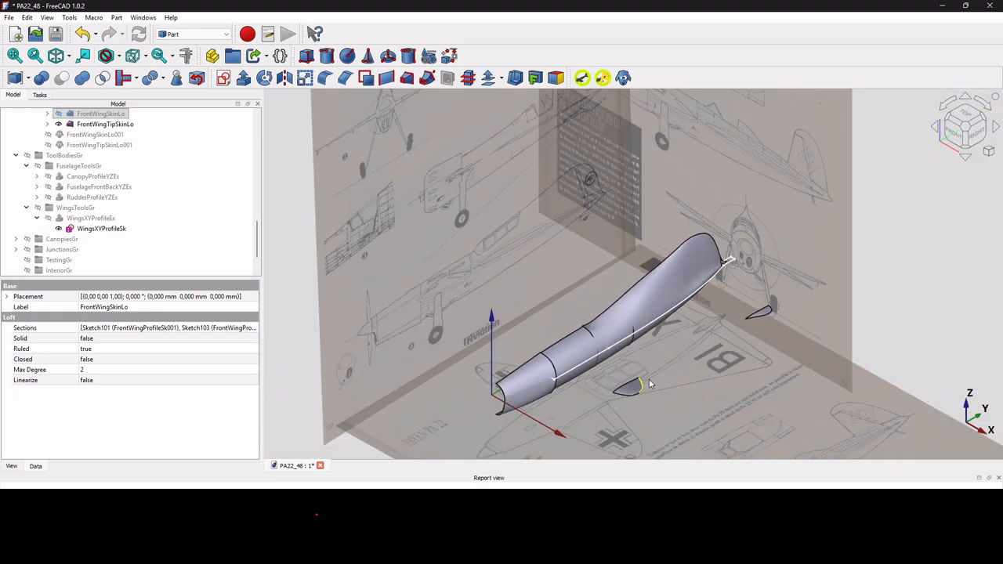
From the right-side view, show the FuselageFrontBackYZEx tool body again.
left_click(982, 137)
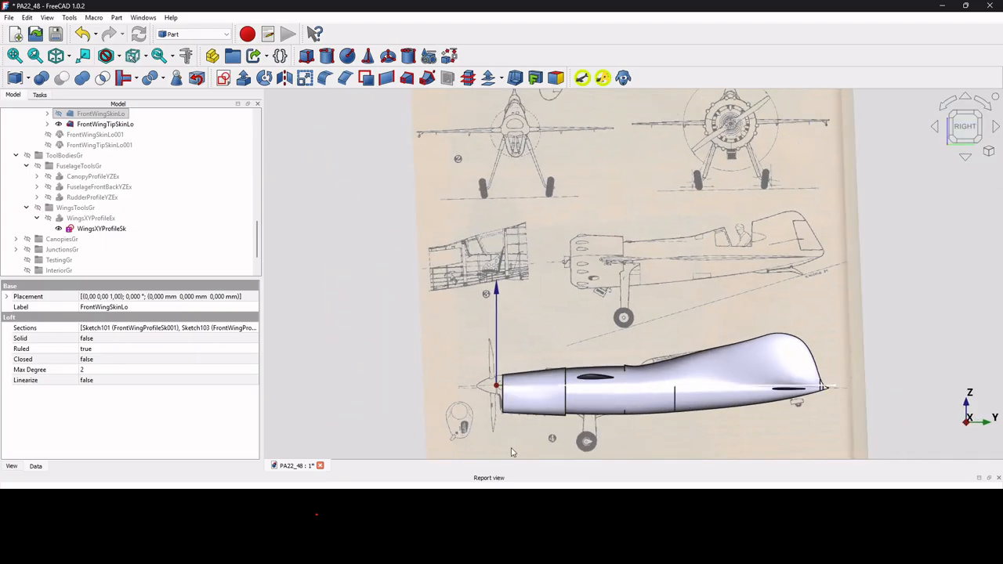
scroll(548, 406, "up", 2)
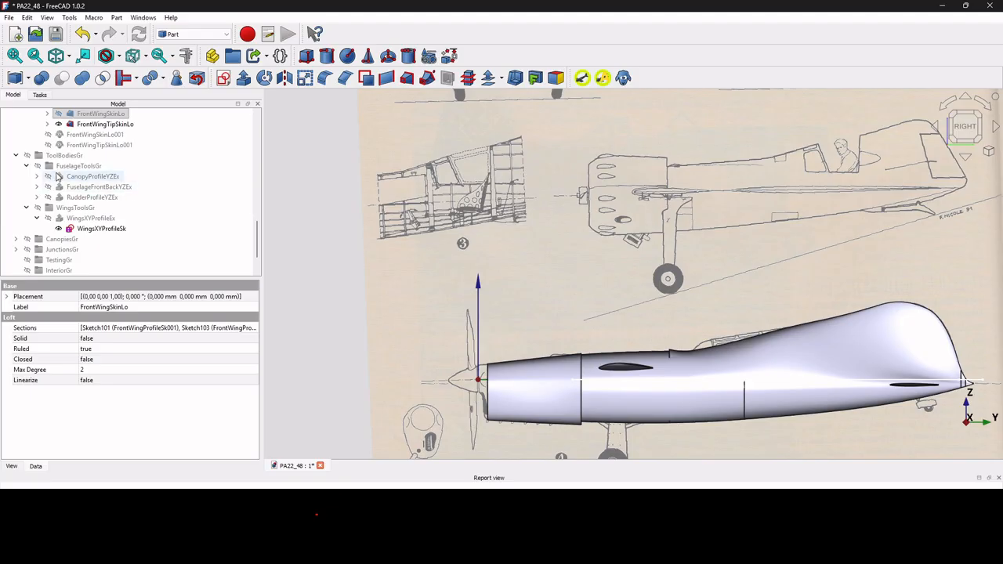
left_click(80, 190)
key("space")
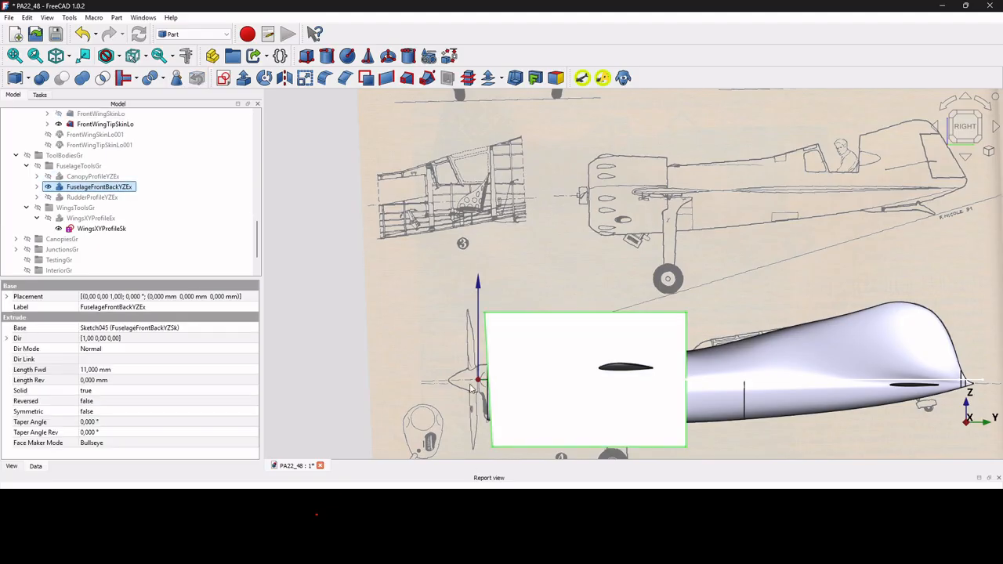
Select the WingsXYProfileSk sketch in the model tree.
scroll(506, 371, "up", 3)
scroll(472, 347, "up", 1)
scroll(472, 347, "down", 3)
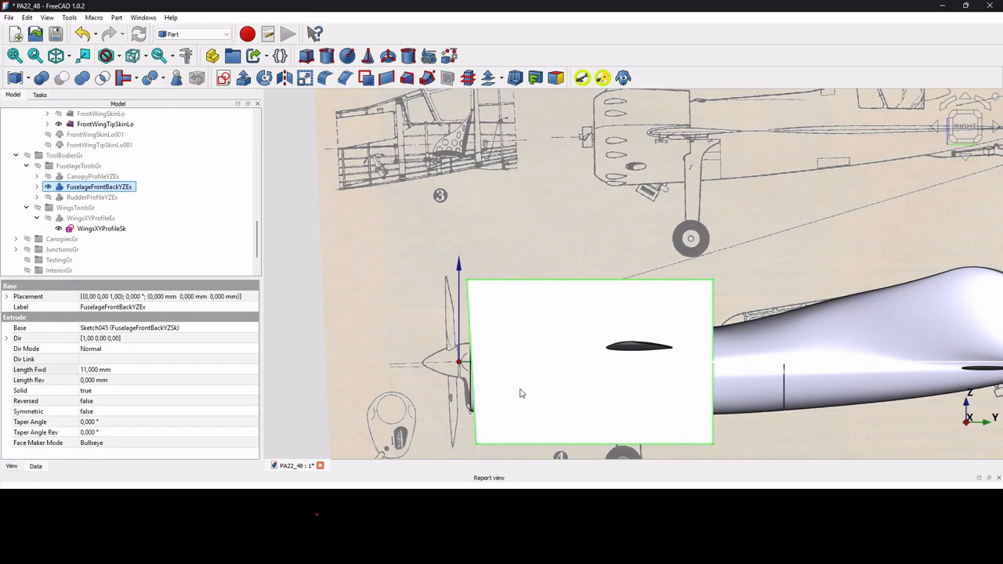
scroll(701, 358, "down", 2)
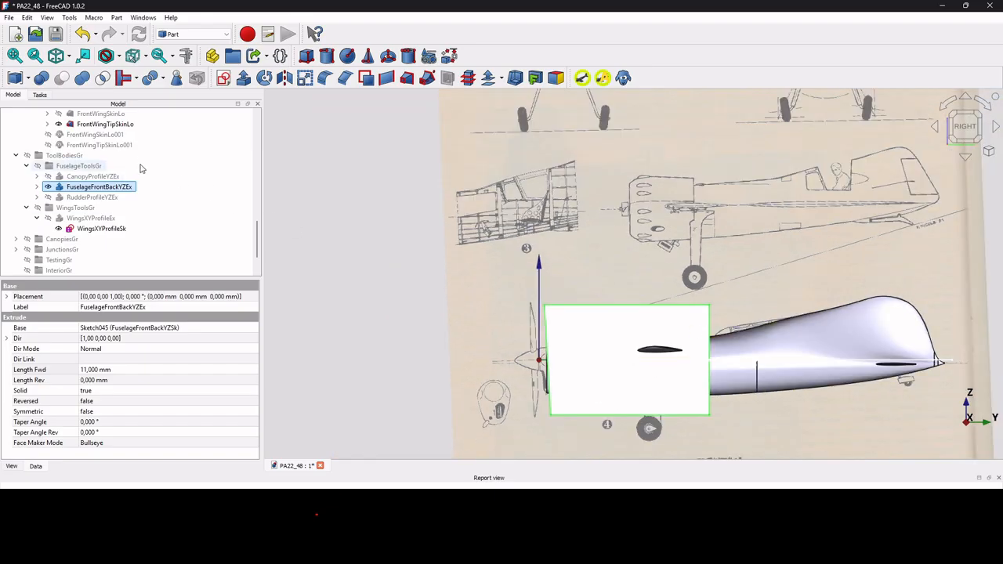
left_click(102, 228)
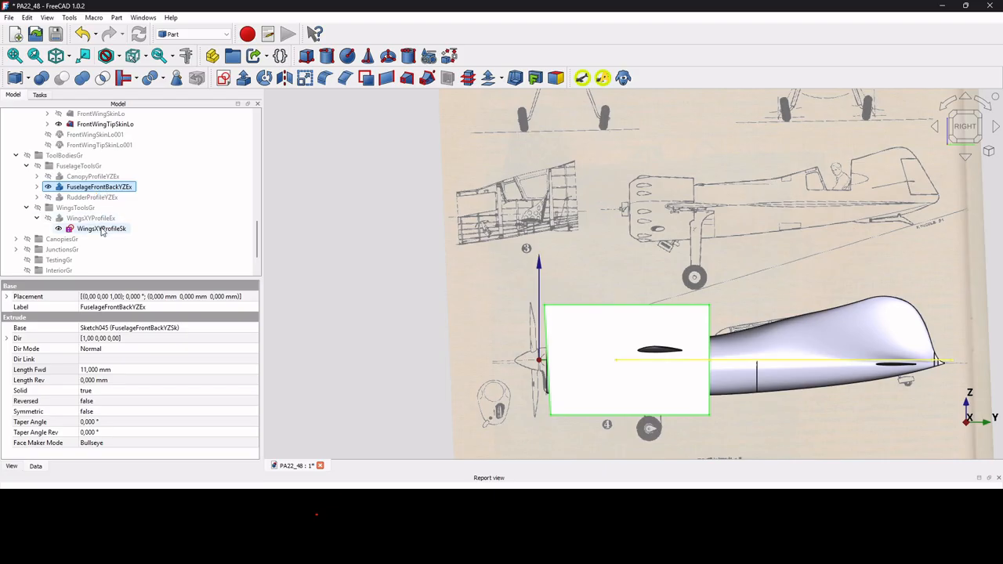
Select FuselageFrontSkinLo together with FuselageFrontBackYZEx.
scroll(101, 228, "up", 1)
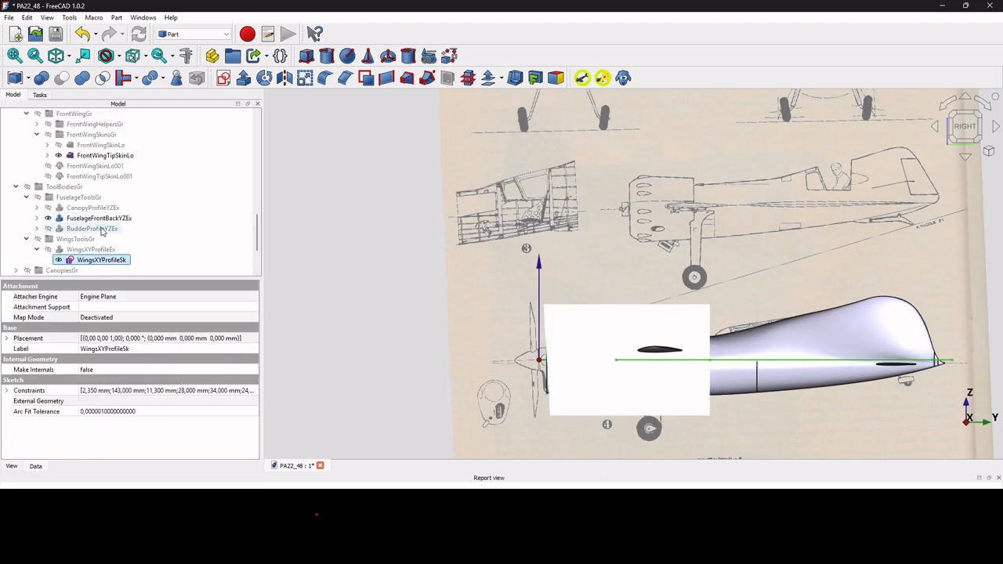
scroll(101, 229, "up", 2)
scroll(101, 231, "up", 1)
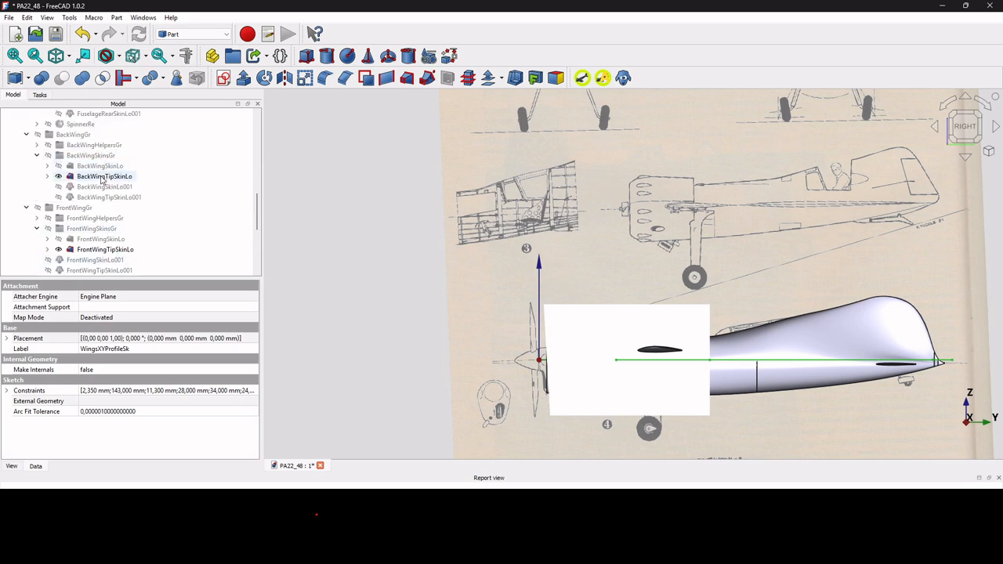
scroll(101, 179, "up", 3)
left_click(106, 136)
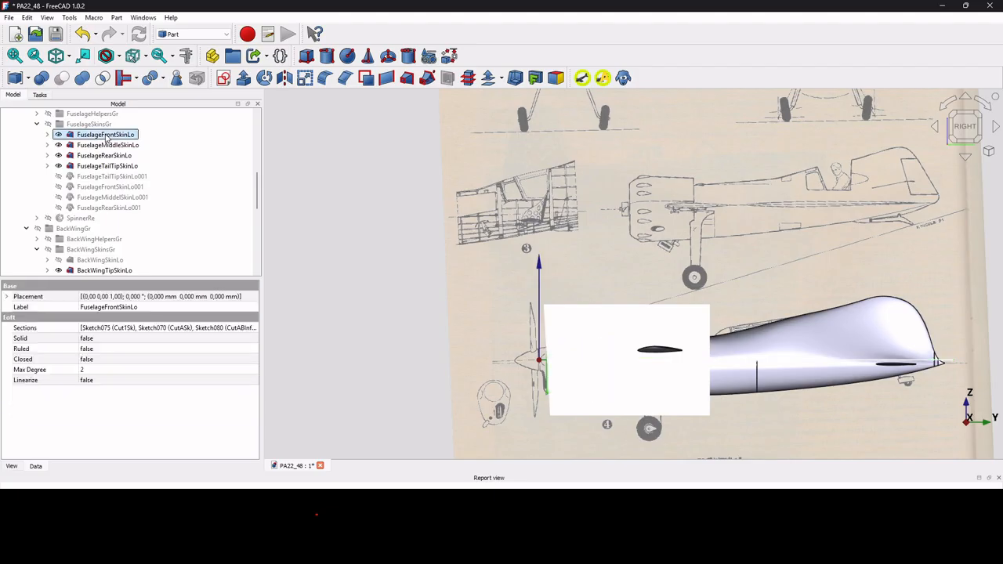
scroll(106, 138, "down", 7)
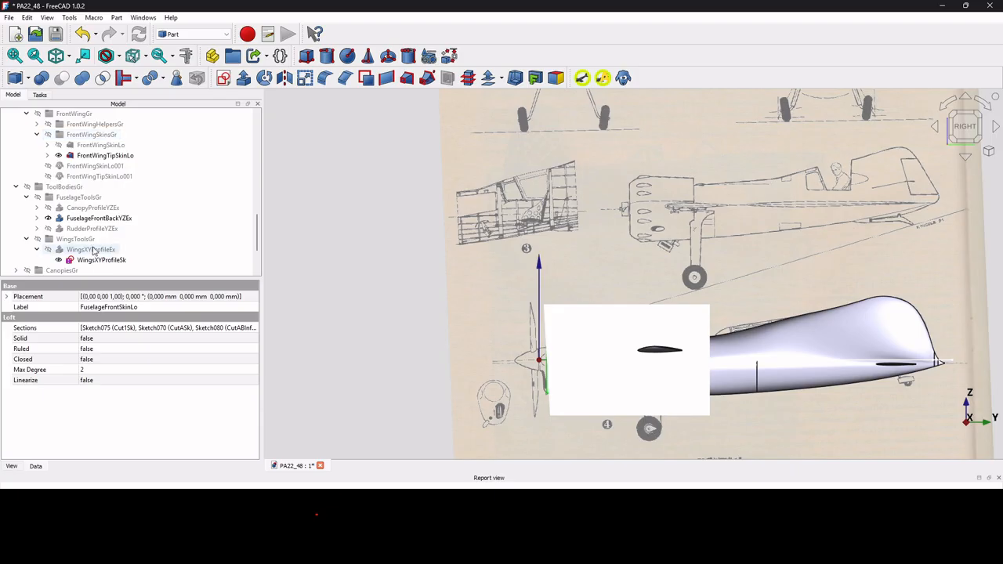
left_click(99, 218)
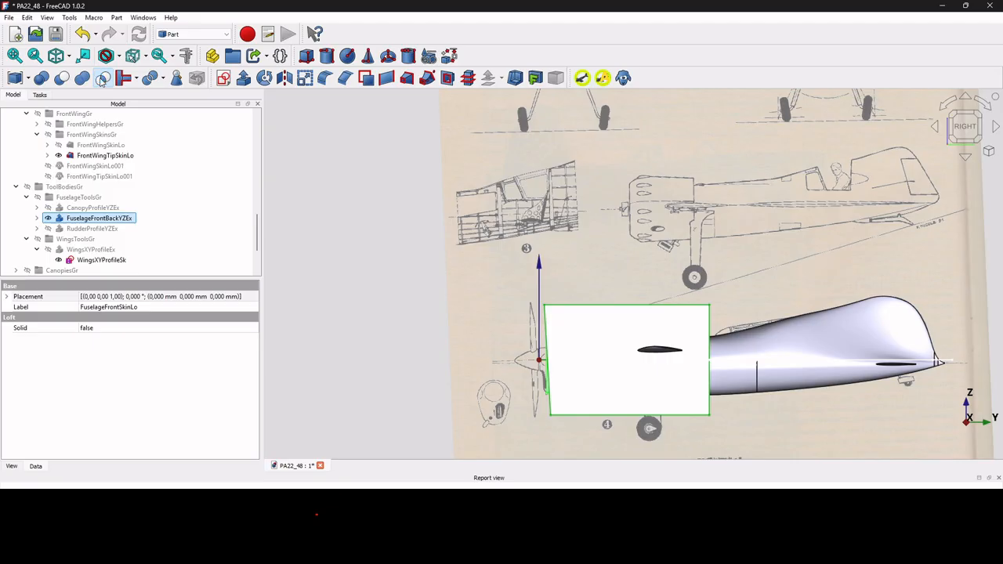
left_click(102, 78)
scroll(615, 378, "up", 2)
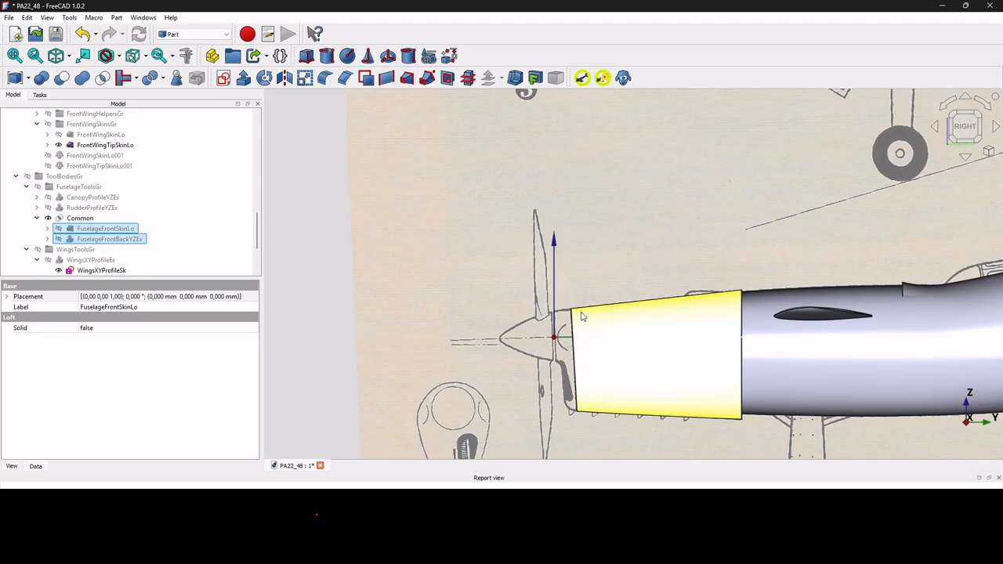
scroll(583, 403, "down", 2)
scroll(583, 403, "down", 1)
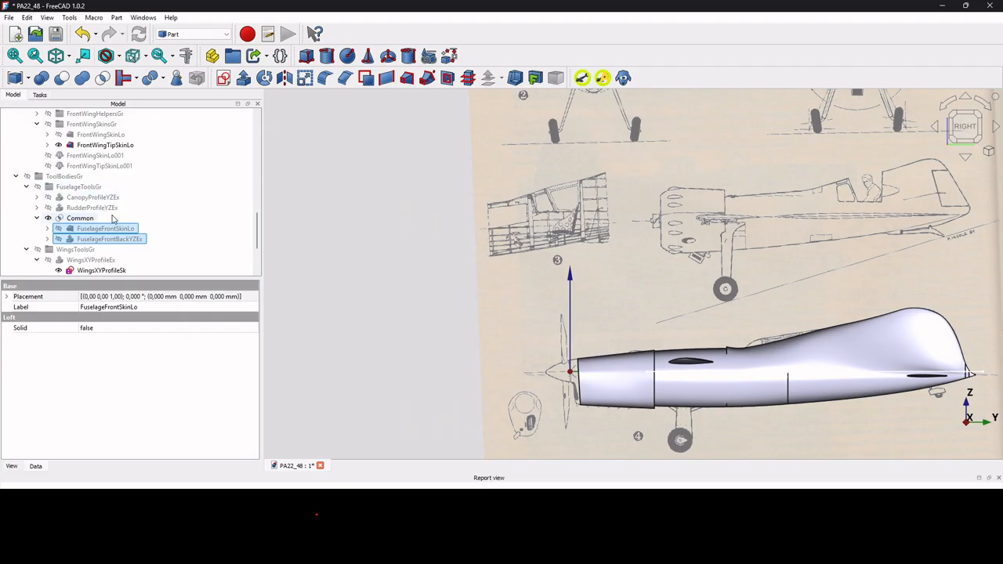
scroll(100, 196, "up", 3)
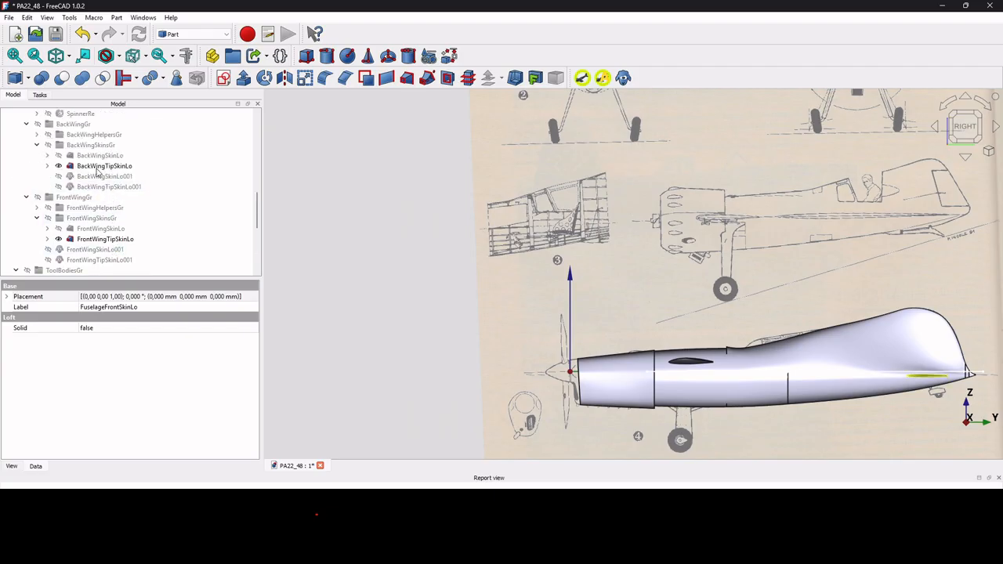
scroll(102, 176, "up", 4)
left_click(100, 167)
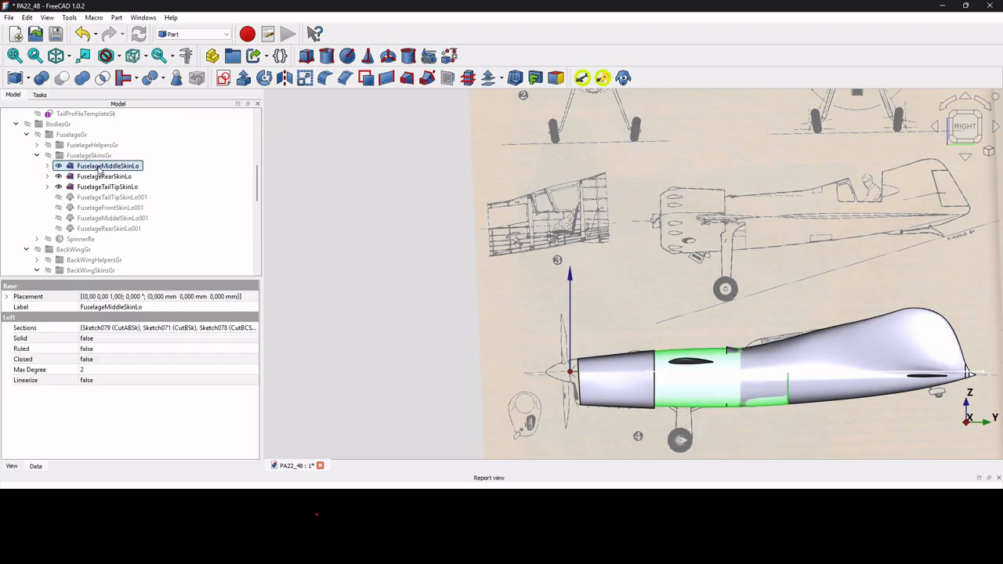
scroll(99, 168, "down", 8)
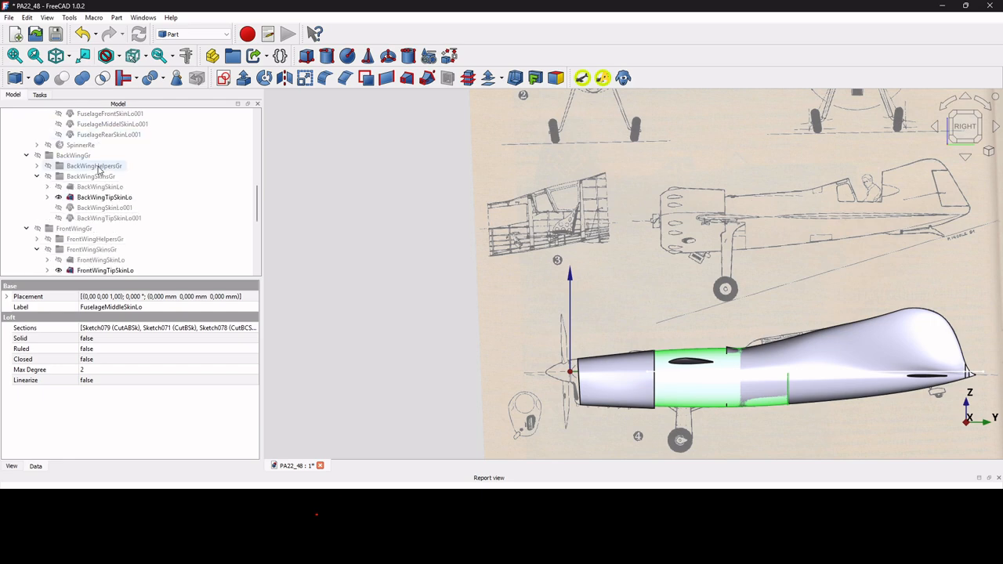
scroll(100, 171, "down", 1)
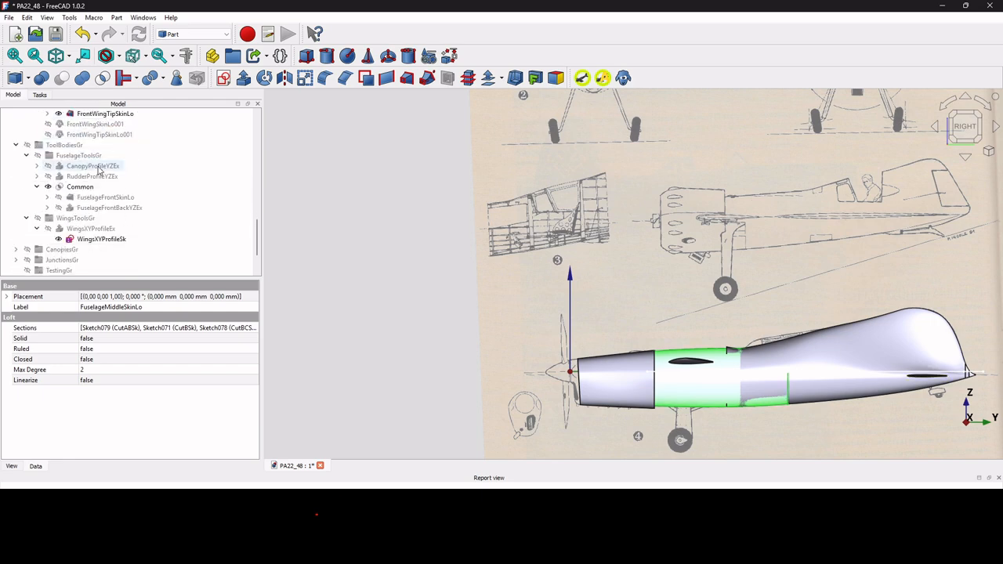
scroll(99, 169, "down", 2)
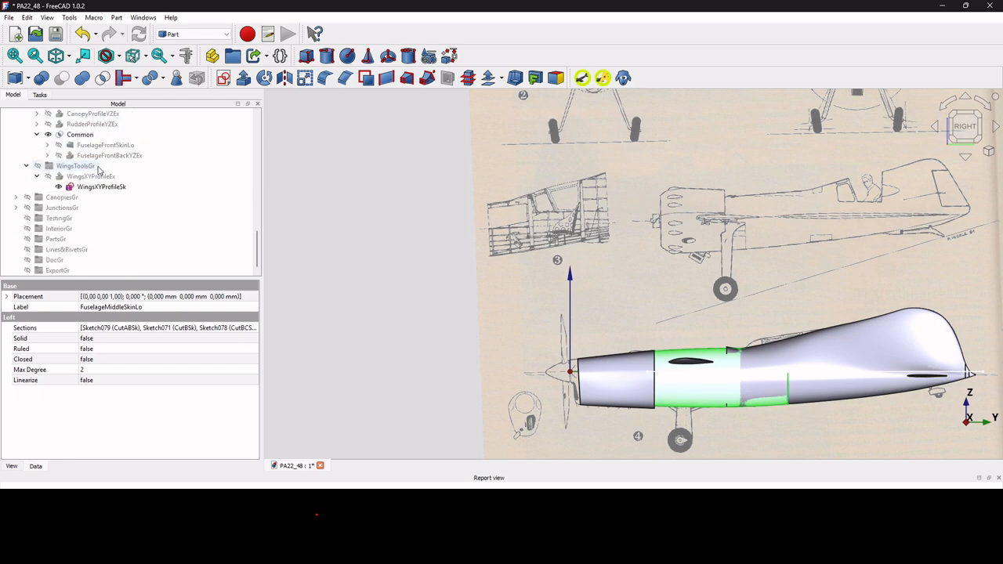
scroll(98, 169, "up", 3)
scroll(98, 170, "up", 3)
scroll(98, 170, "down", 4)
scroll(99, 170, "down", 2)
Intersect FuselageMiddleSkinLo with FuselageFrontBackYZEx using Part Boolean Intersection, creating Common001.
left_click(601, 393)
left_click(104, 156)
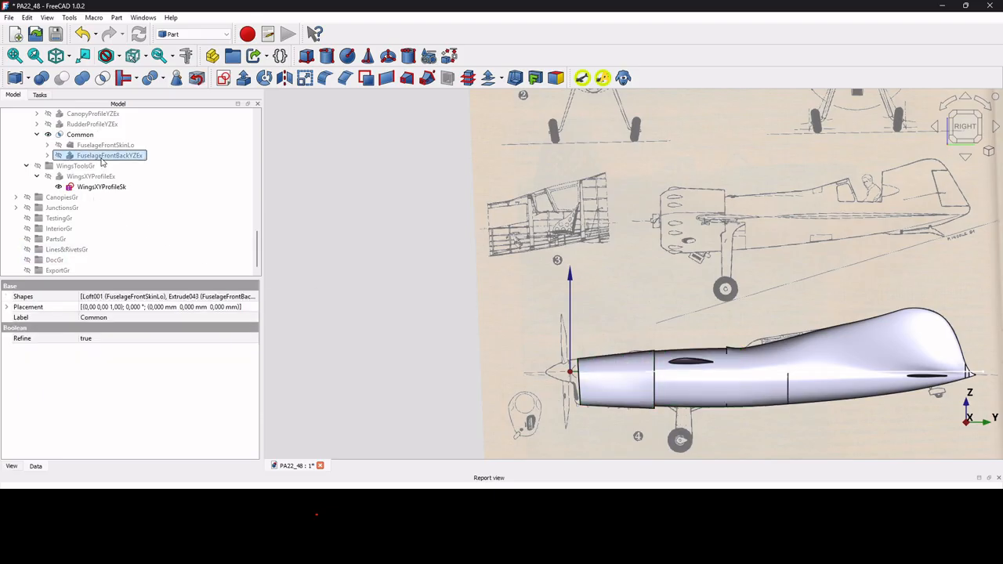
scroll(104, 172, "up", 8)
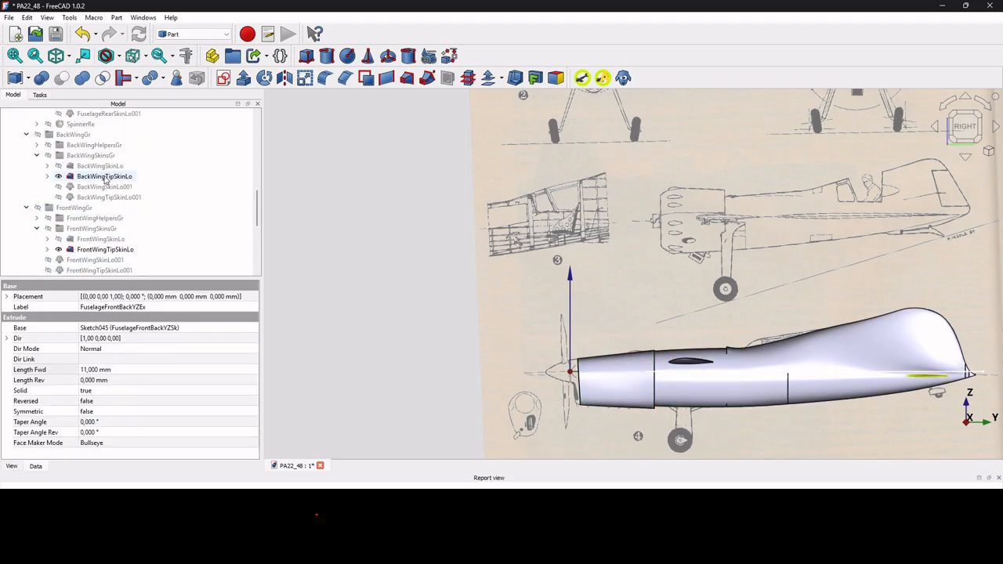
left_click(106, 146)
scroll(107, 147, "down", 4)
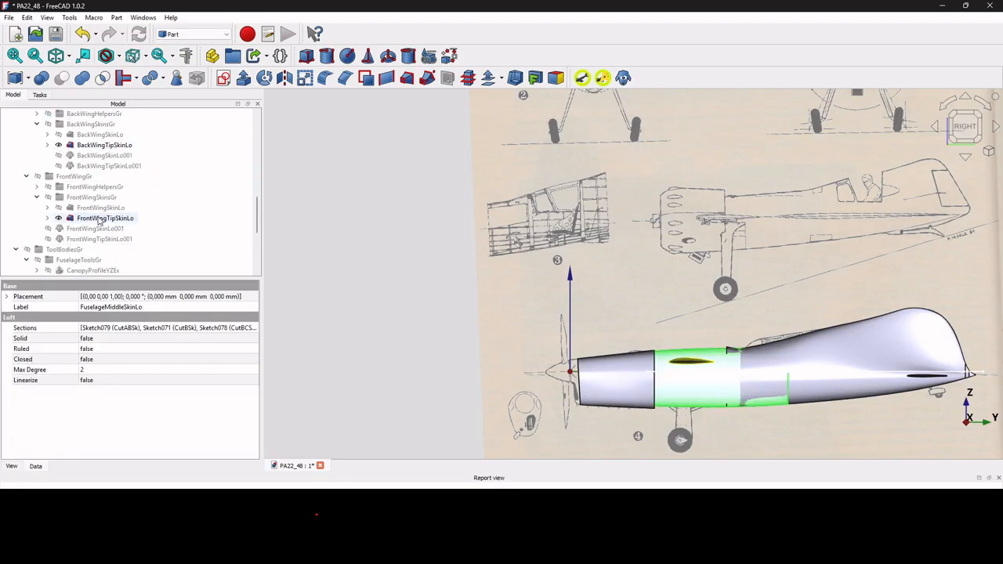
scroll(98, 221, "down", 3)
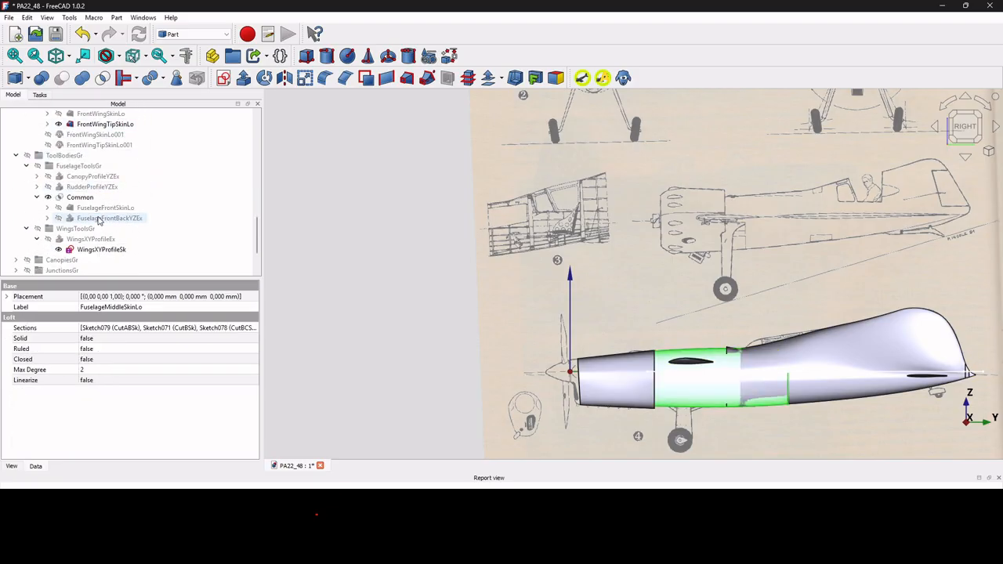
left_click(99, 218, "ctrl")
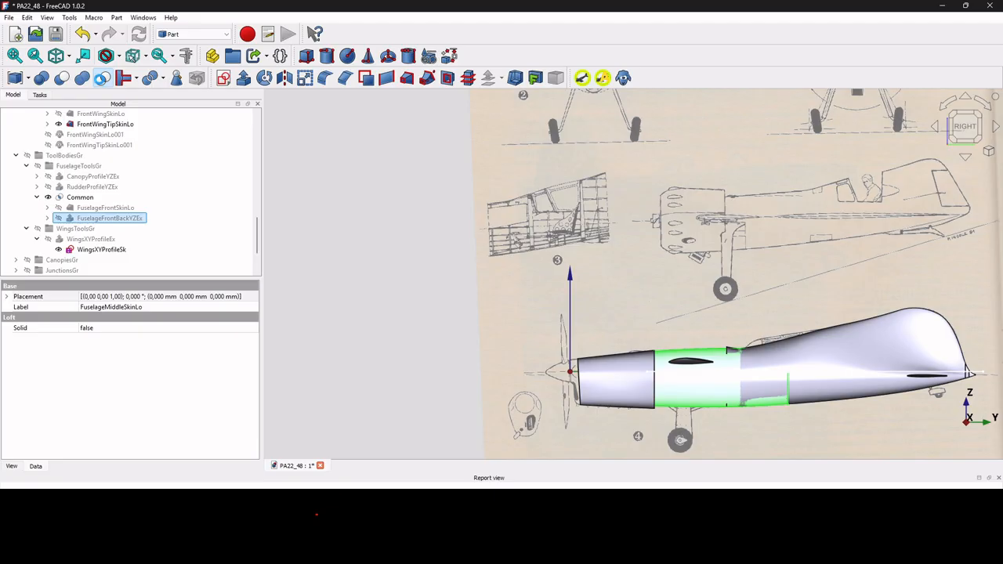
left_click(102, 78)
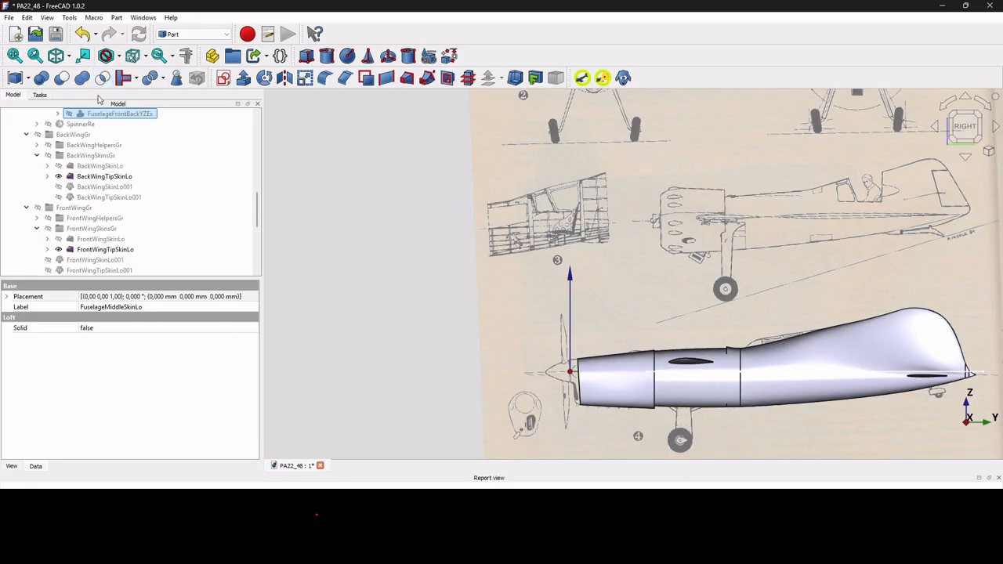
Select the rear fuselage skin FuselageRearSkinLo.
scroll(93, 227, "up", 3)
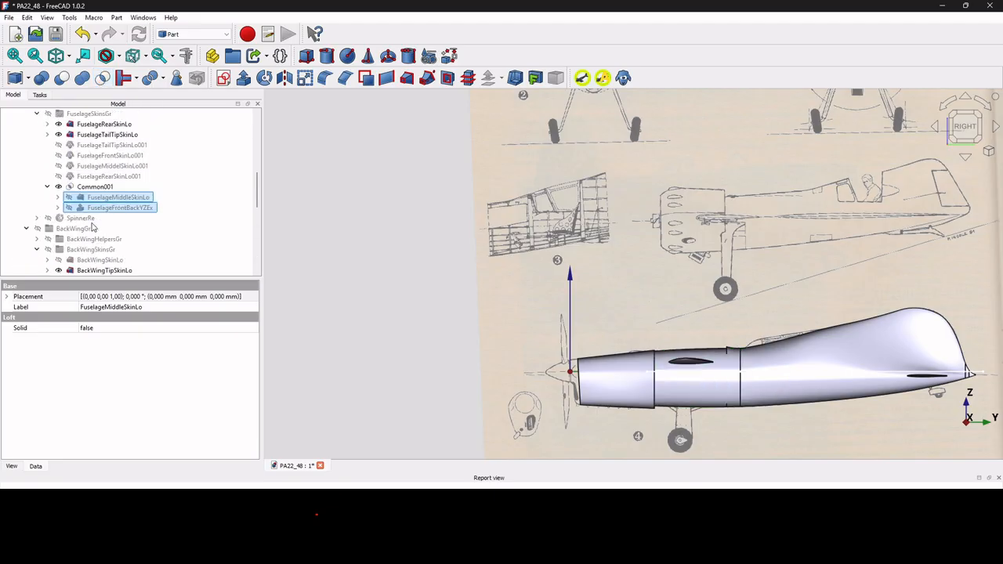
left_click(107, 127)
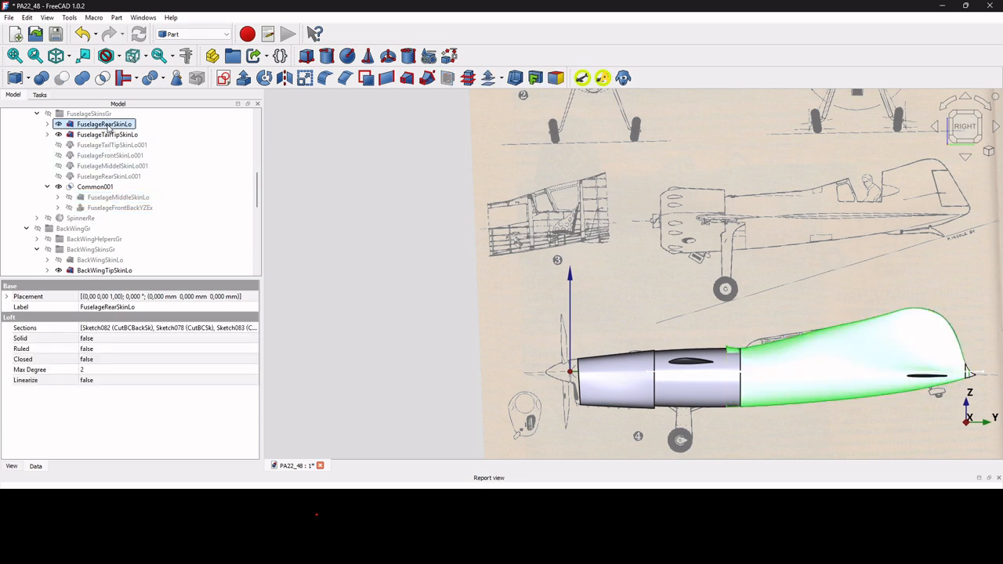
scroll(108, 128, "down", 5)
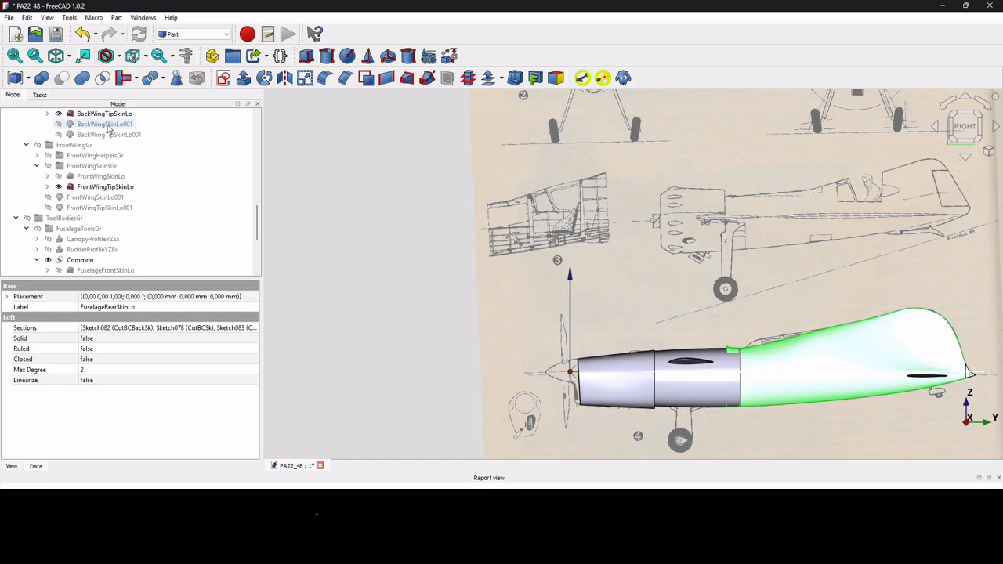
scroll(108, 127, "down", 2)
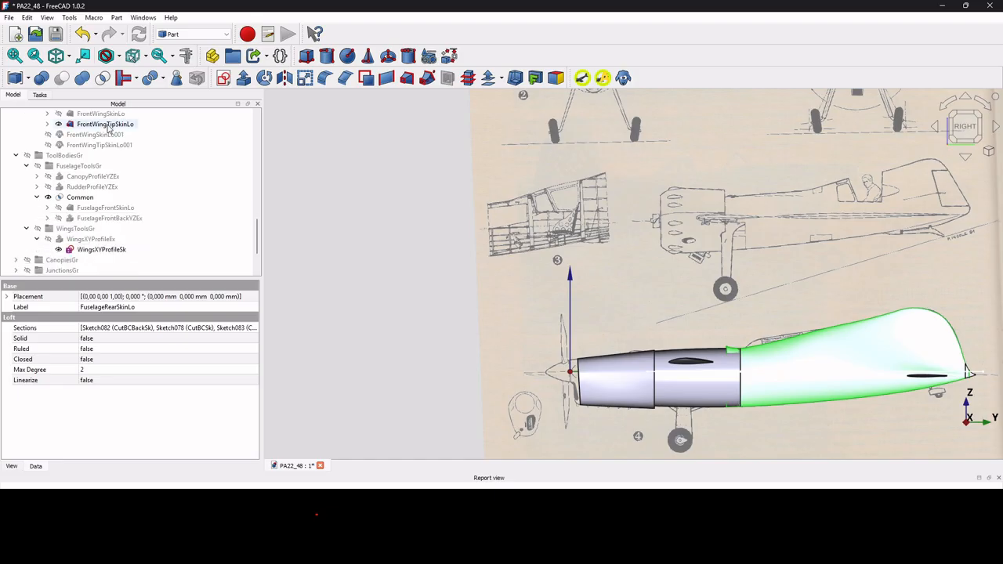
Cut CanopyProfileYZEx out of FuselageRearSkinLo, producing Cut.
left_click(101, 177, "ctrl")
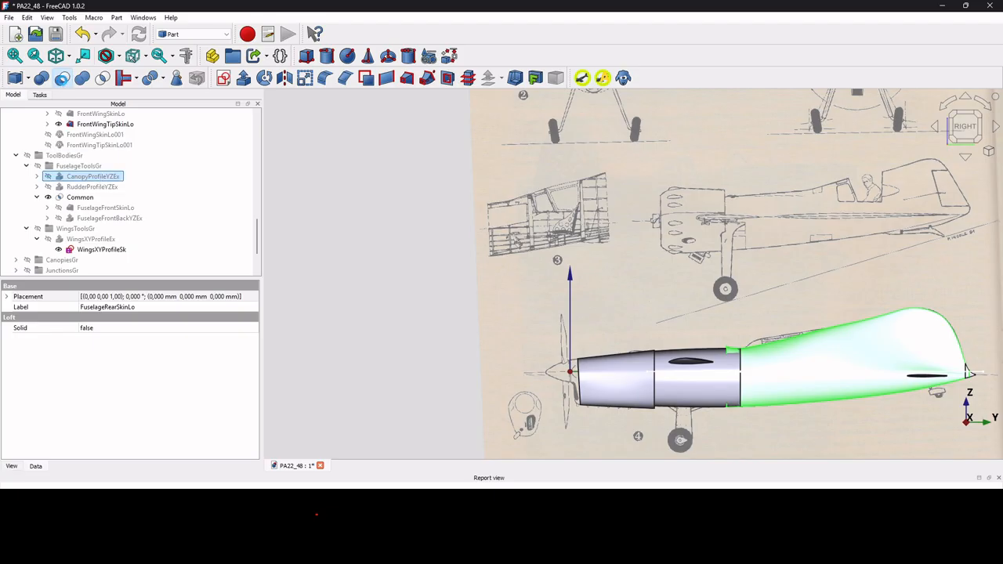
left_click(62, 77)
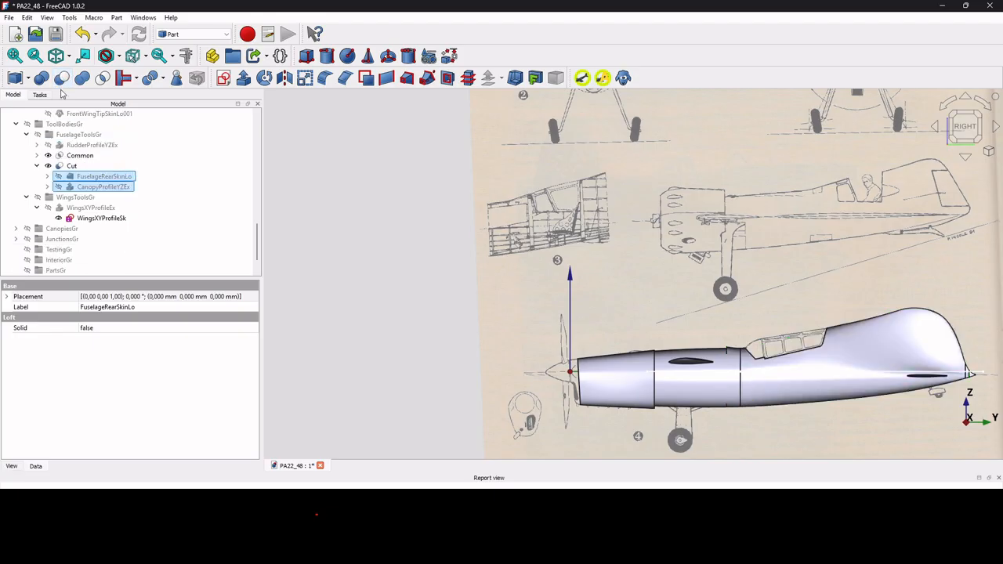
left_click(72, 166)
Subtract RudderProfileYZEx from Cut to create Cut001 and check its properties.
left_click(92, 145, "ctrl")
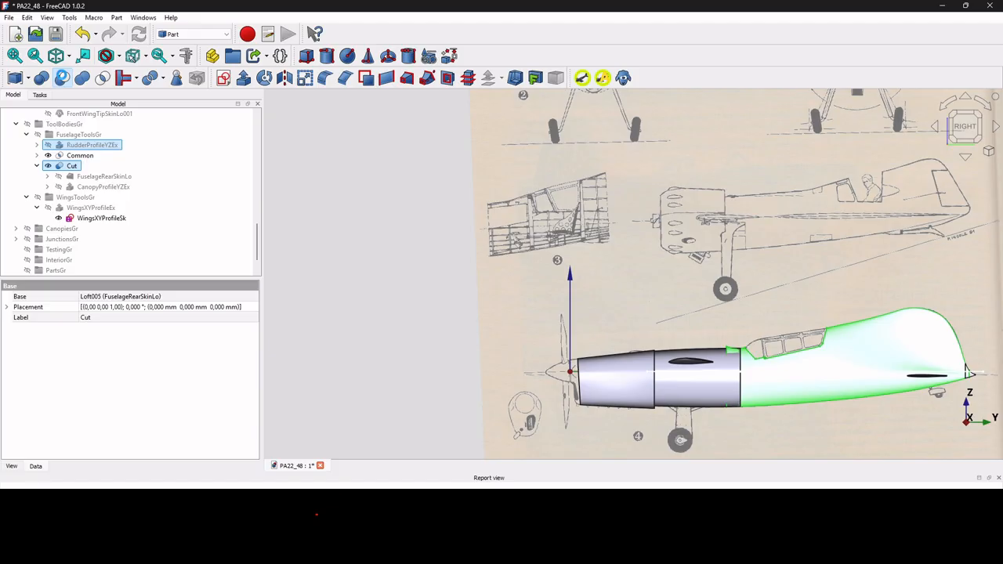
left_click(62, 78)
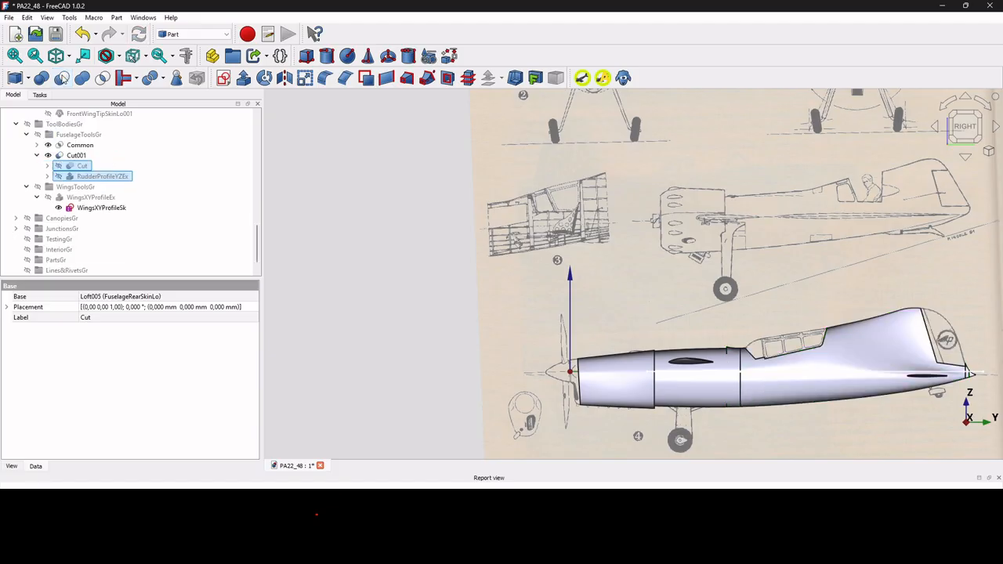
left_click(76, 156)
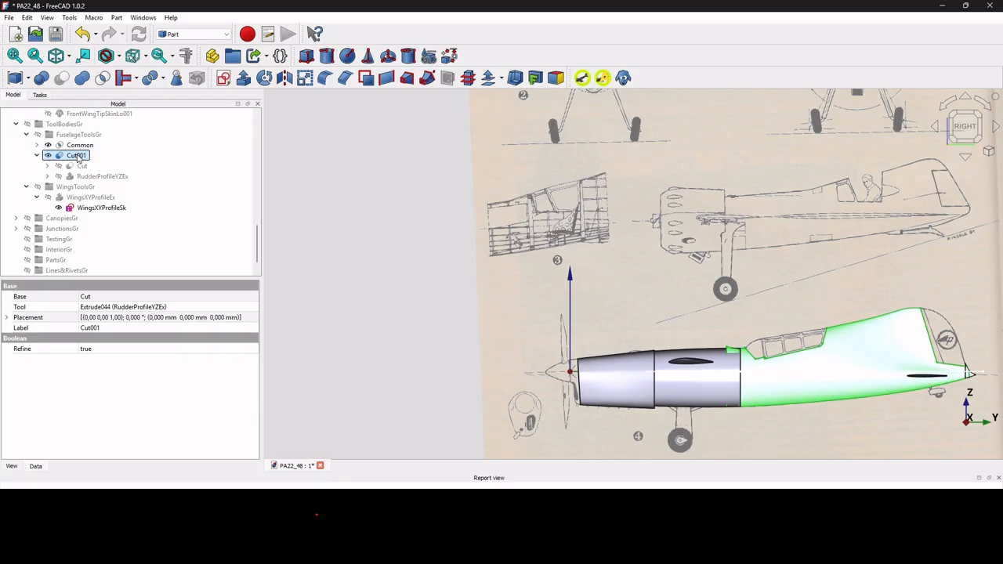
scroll(77, 159, "up", 2)
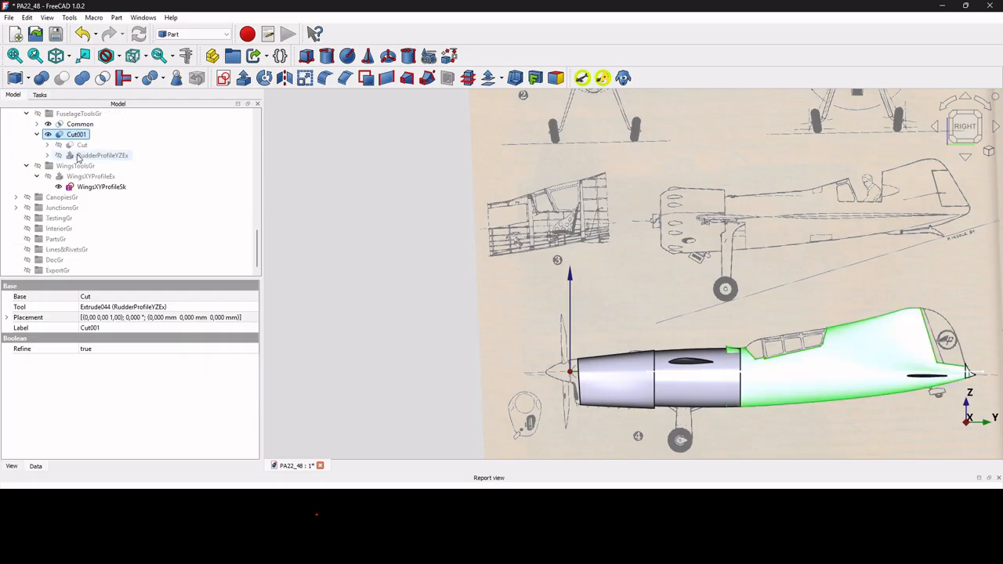
scroll(77, 159, "down", 2)
scroll(78, 235, "up", 3)
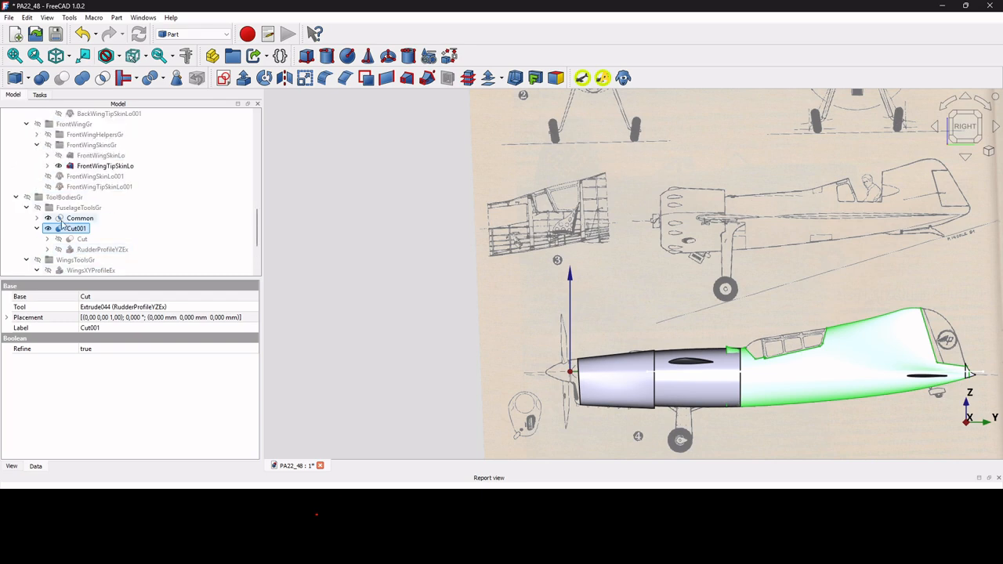
scroll(78, 242, "down", 1)
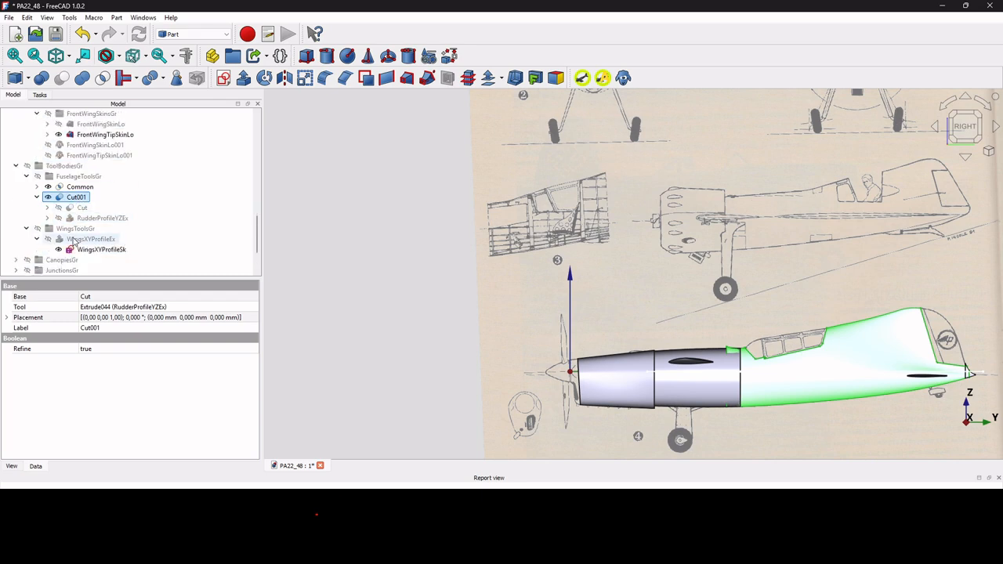
Create Cut002 by subtracting FuselageFrontBackYZEx from Cut001, then inspect the trimmed tail.
left_click(37, 187)
left_click(114, 209, "ctrl")
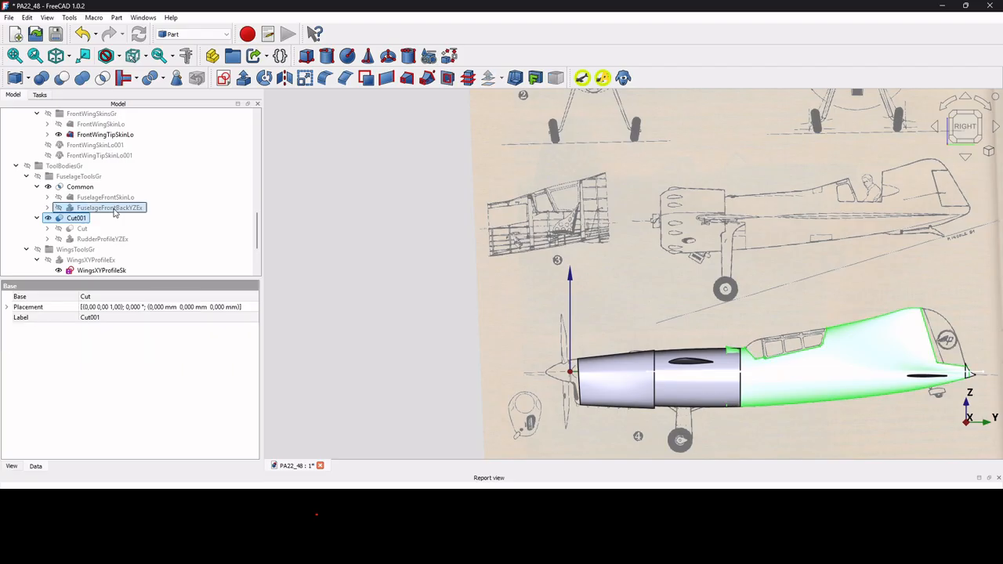
left_click(63, 79)
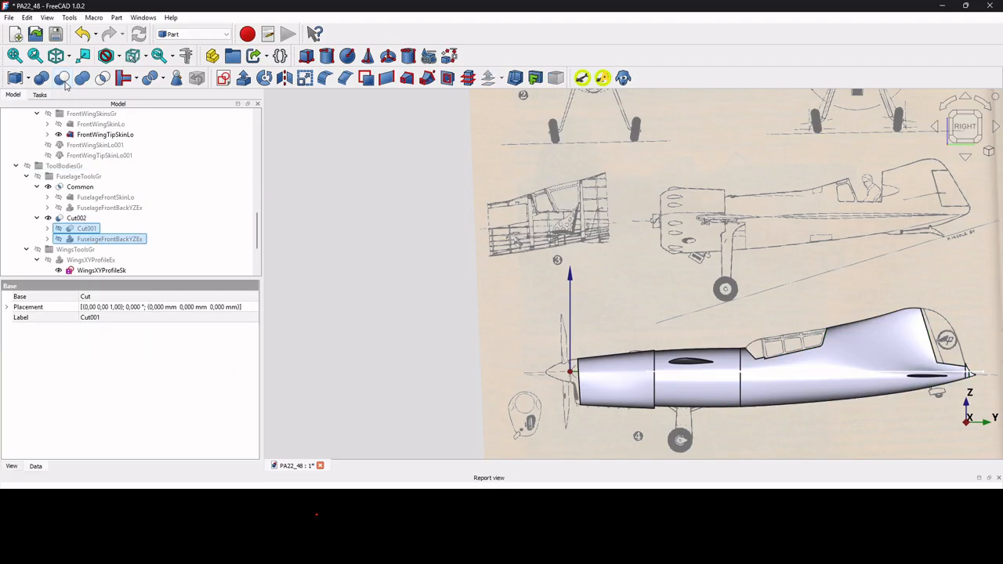
scroll(682, 386, "up", 2)
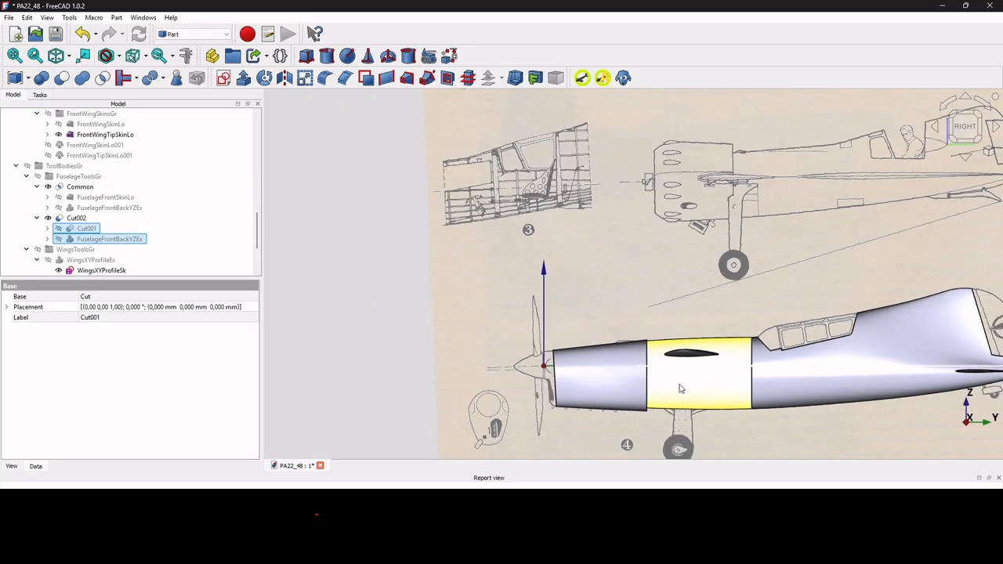
middle_click_drag(679, 383, 776, 424)
scroll(775, 423, "down", 4)
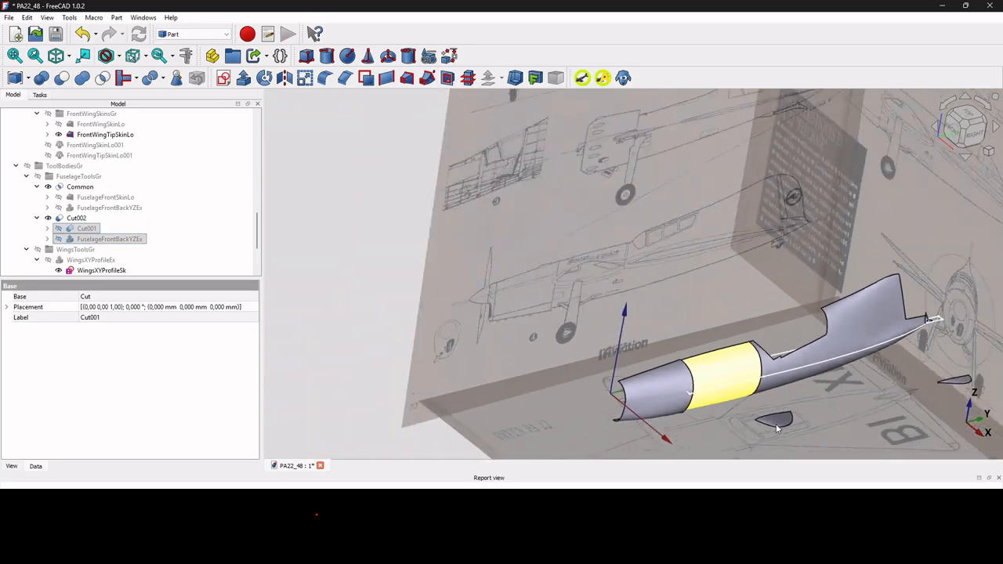
scroll(879, 376, "up", 7)
middle_click_drag(862, 350, 787, 326)
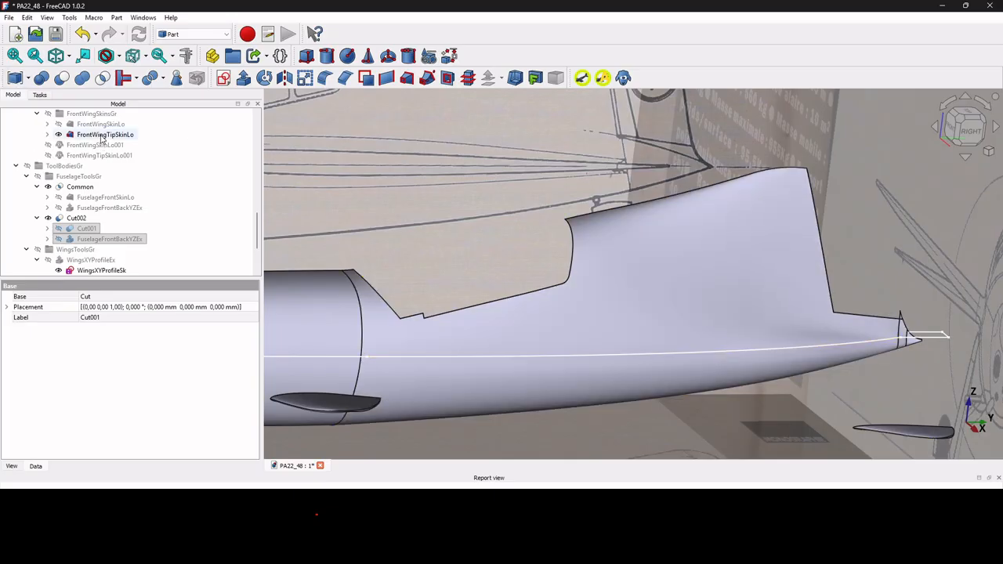
Cut WingsXYProfileEx out of FrontWingSkinLo, creating Cut003.
left_click(100, 124)
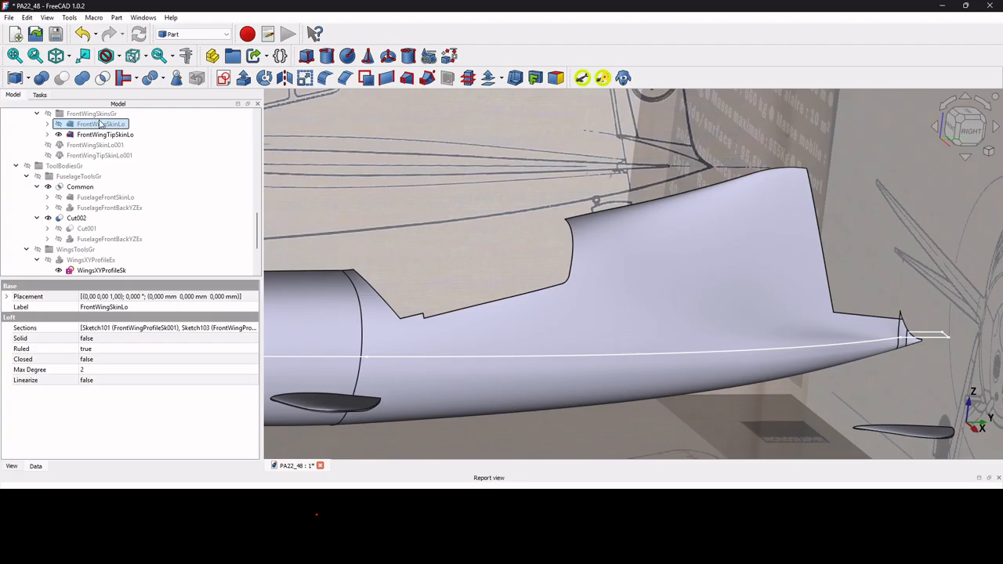
scroll(100, 125, "down", 3)
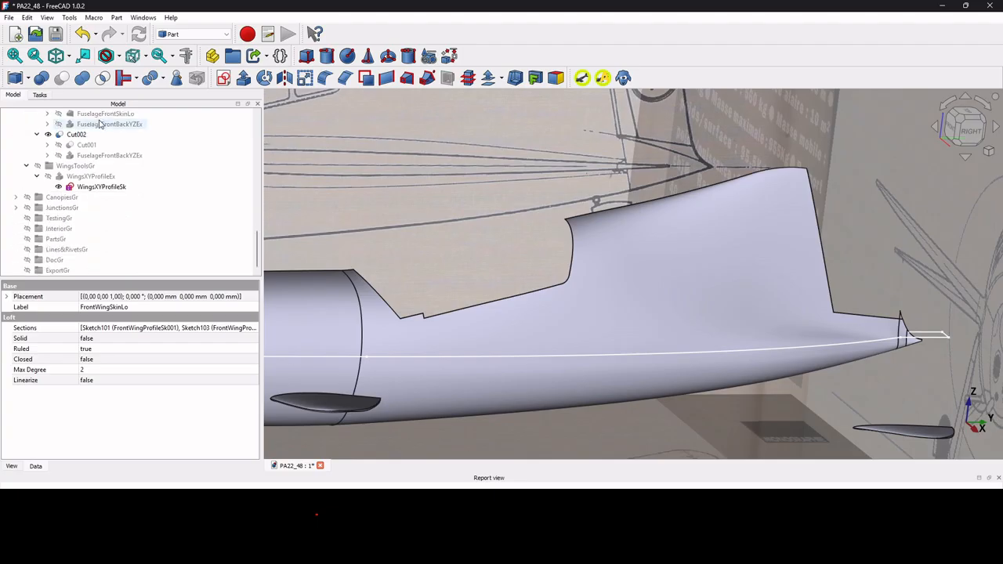
left_click(86, 177)
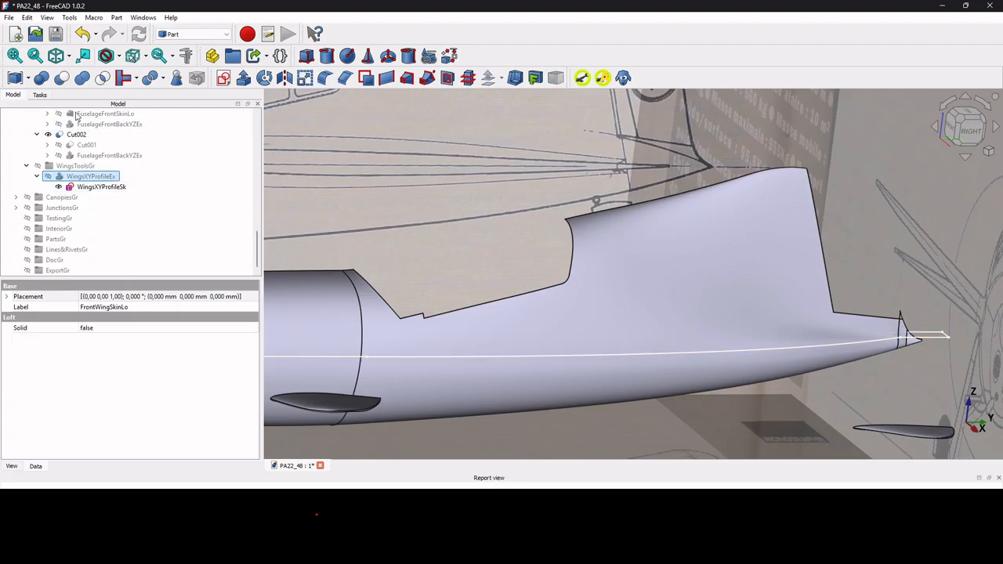
left_click(61, 77)
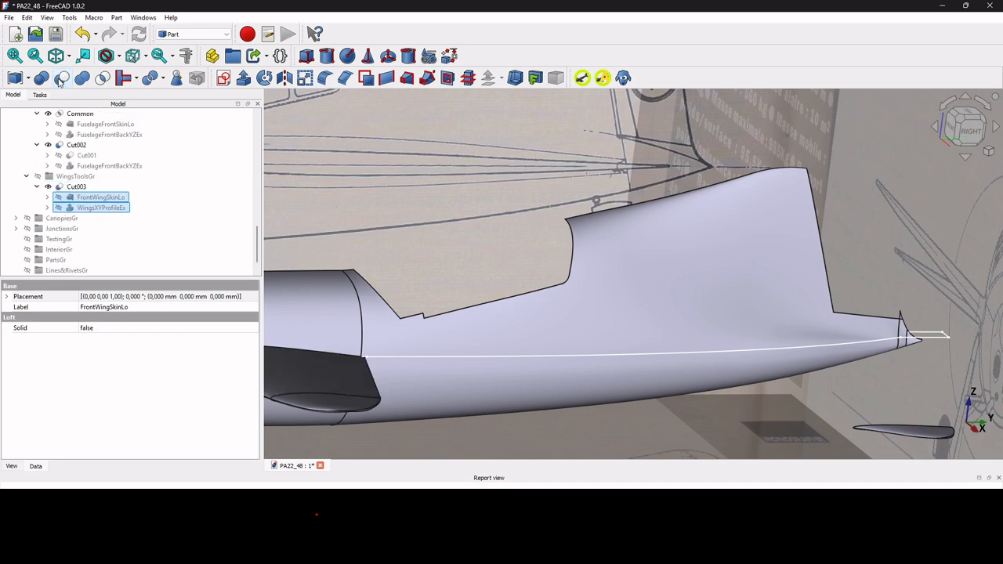
Trim BackWingSkinLo with a Part Cut against WingsXYProfileEx.
scroll(66, 200, "up", 2)
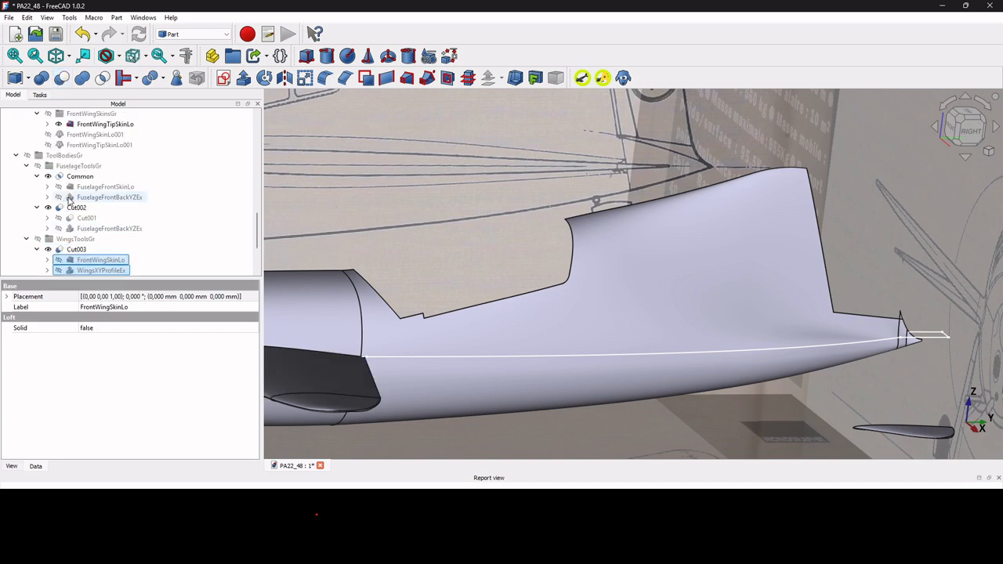
scroll(71, 199, "up", 2)
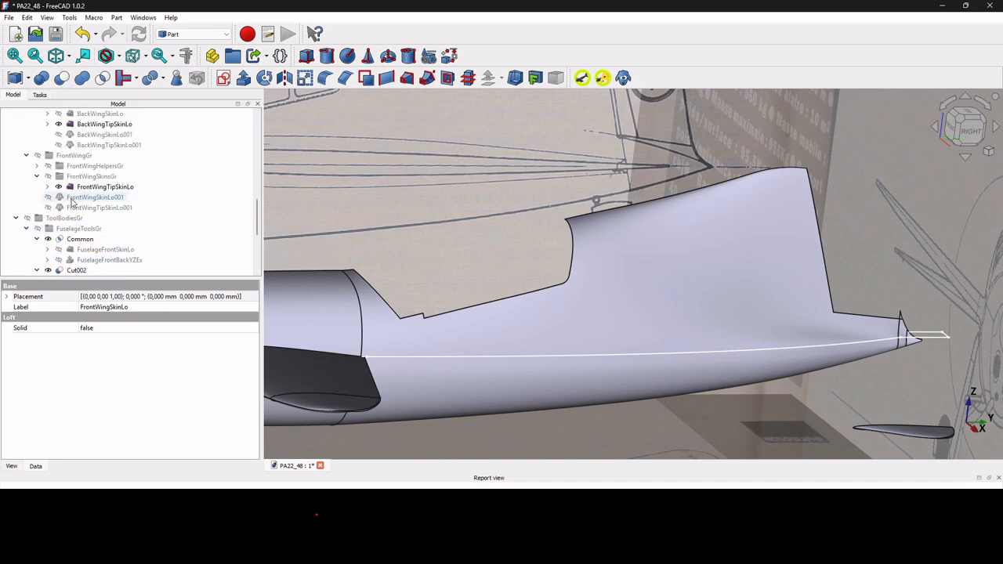
left_click(104, 115)
scroll(104, 114, "down", 5)
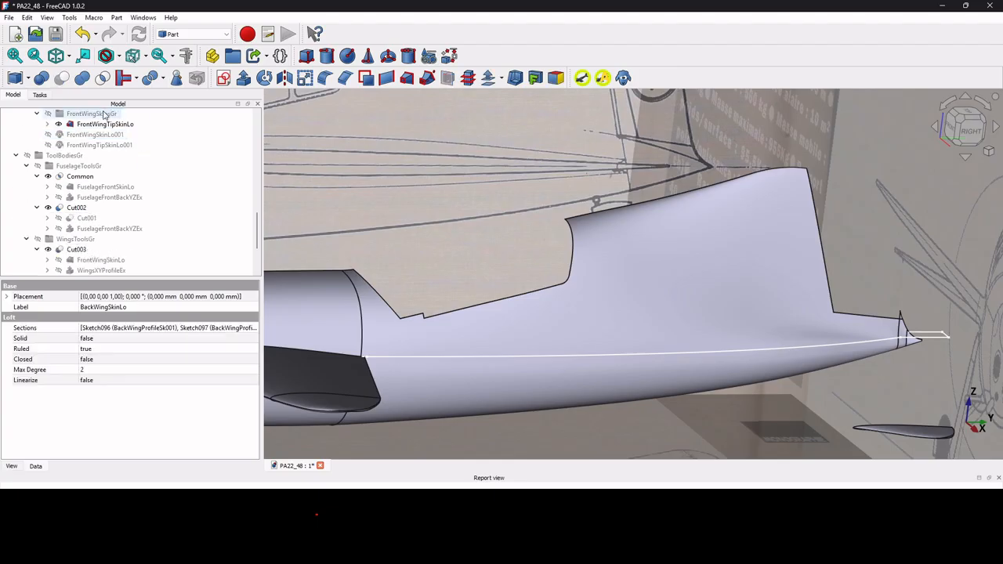
scroll(104, 114, "up", 1)
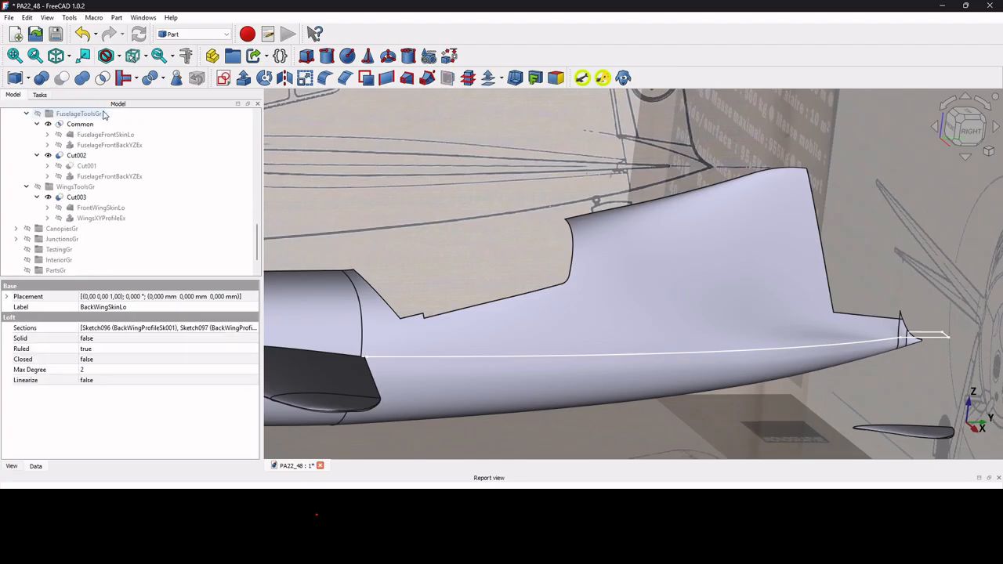
left_click(100, 217, "ctrl")
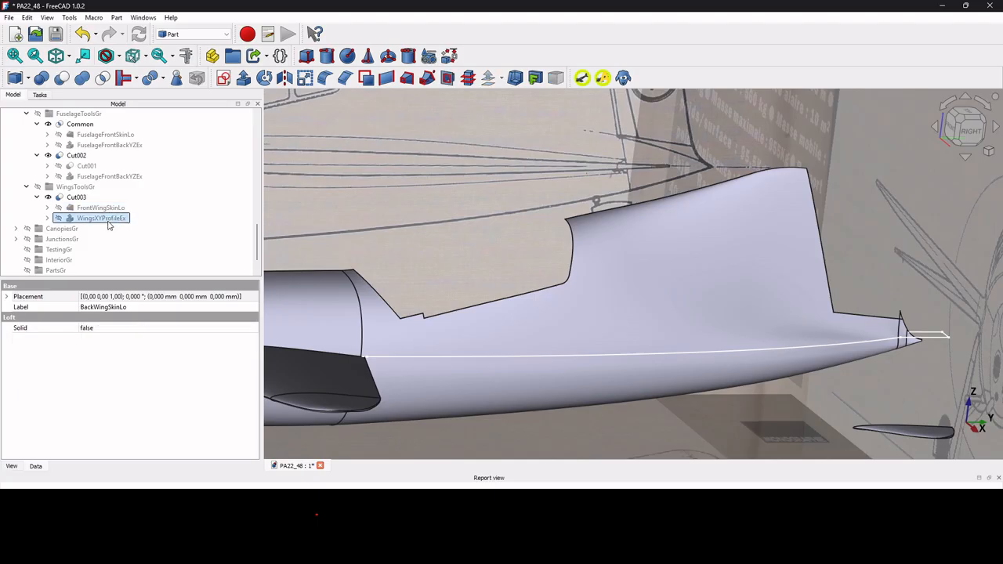
left_click(61, 77)
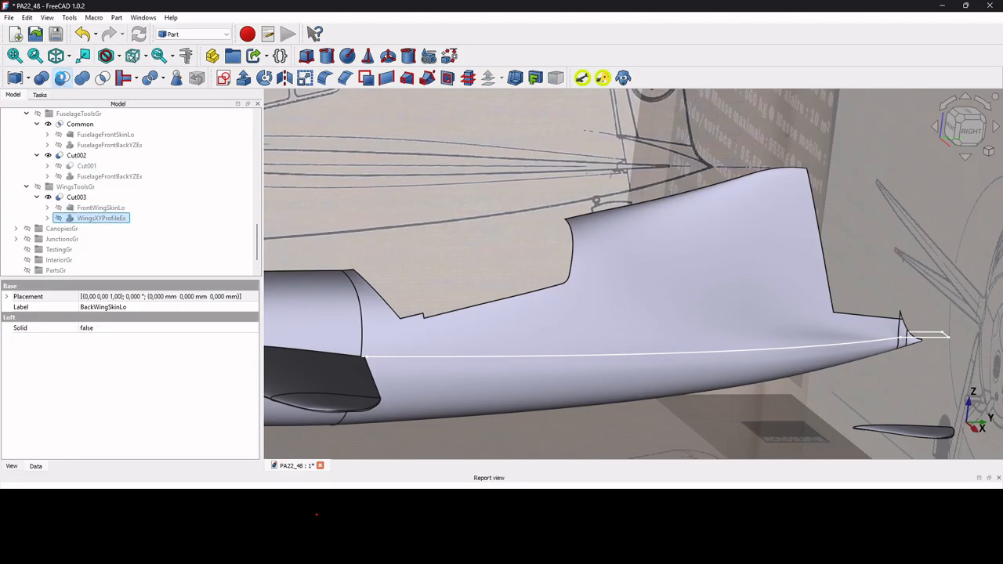
scroll(440, 283, "down", 4)
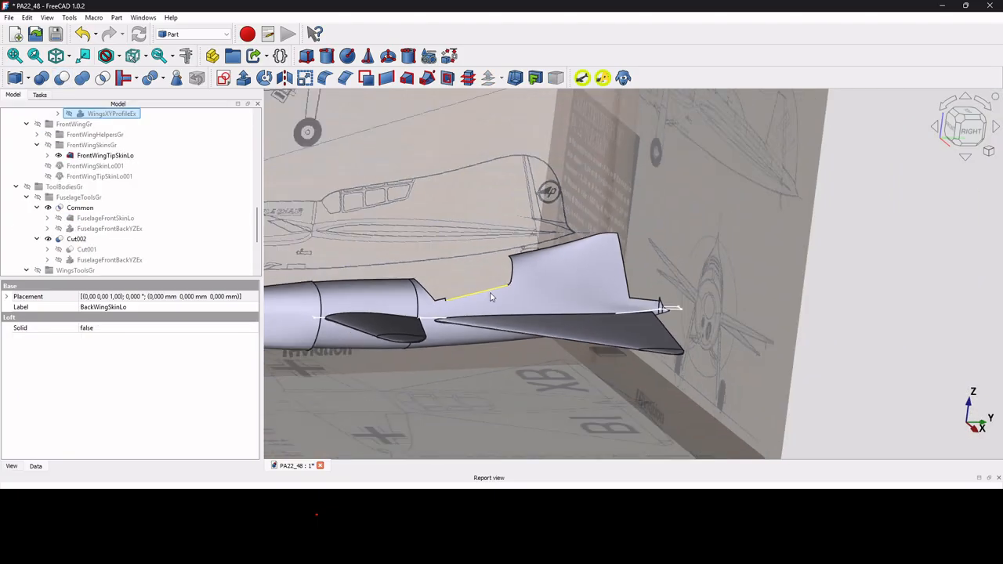
scroll(593, 316, "up", 6)
left_click(648, 276)
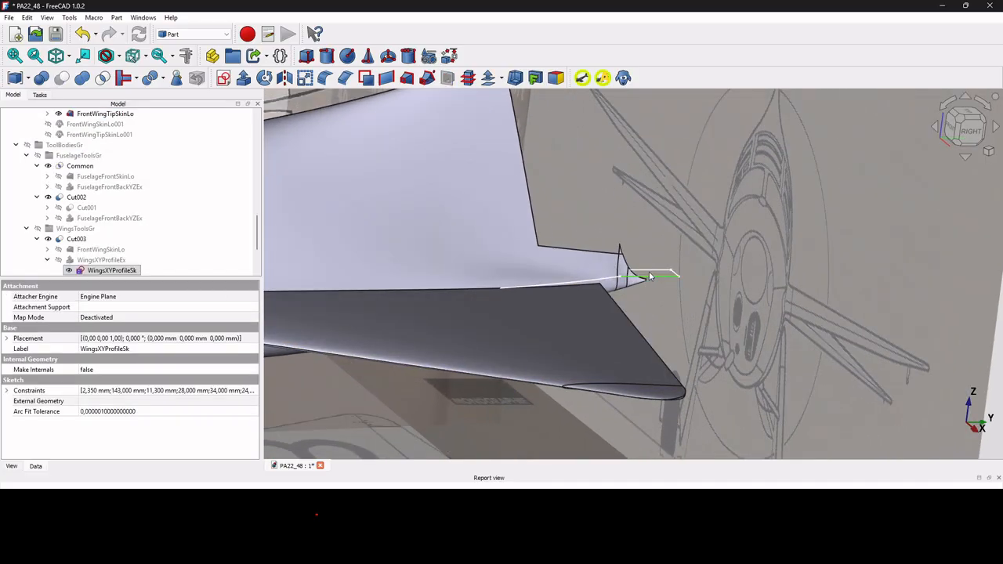
scroll(660, 273, "down", 5)
scroll(660, 273, "up", 4)
scroll(654, 281, "up", 5)
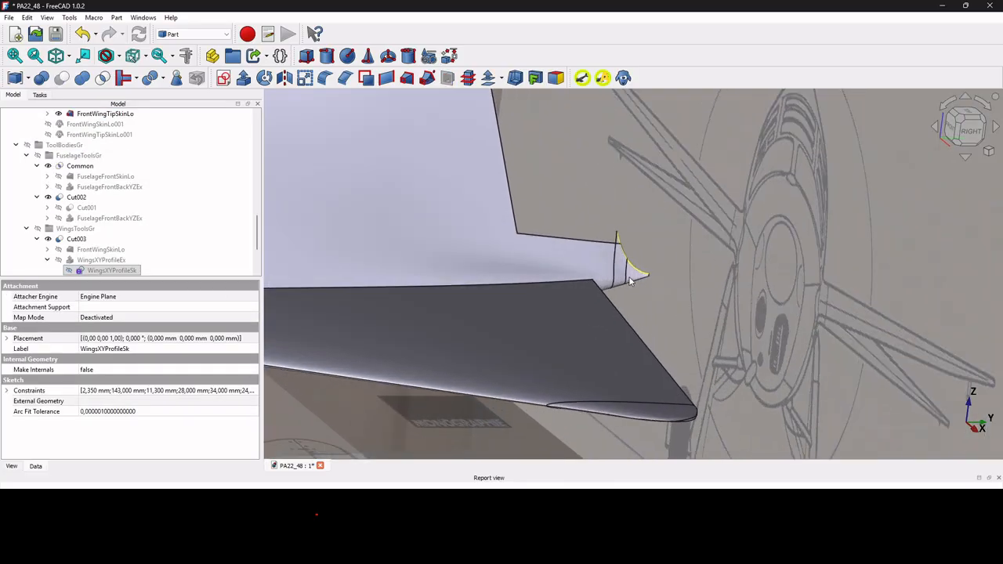
scroll(627, 262, "up", 2)
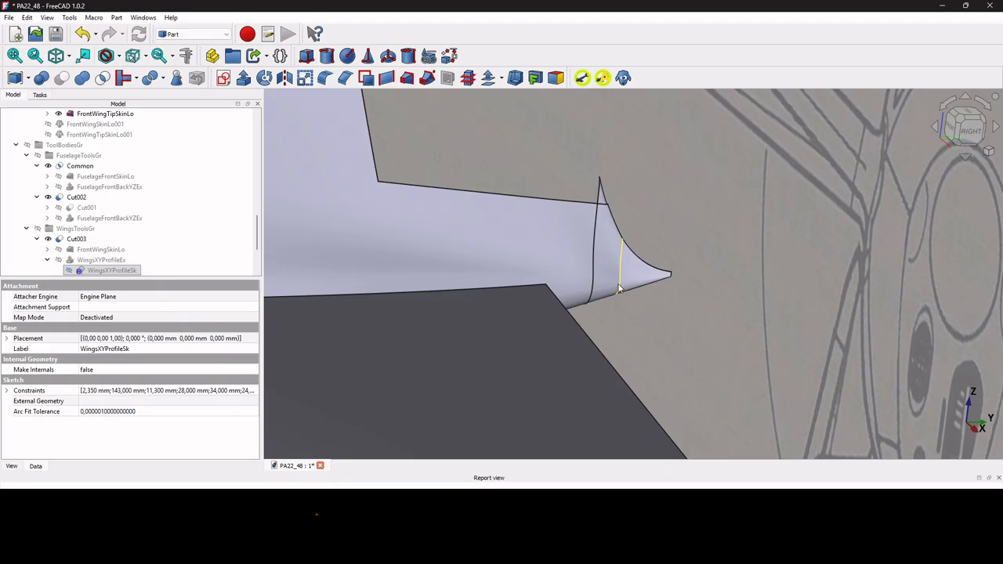
scroll(627, 290, "down", 8)
scroll(641, 293, "down", 4)
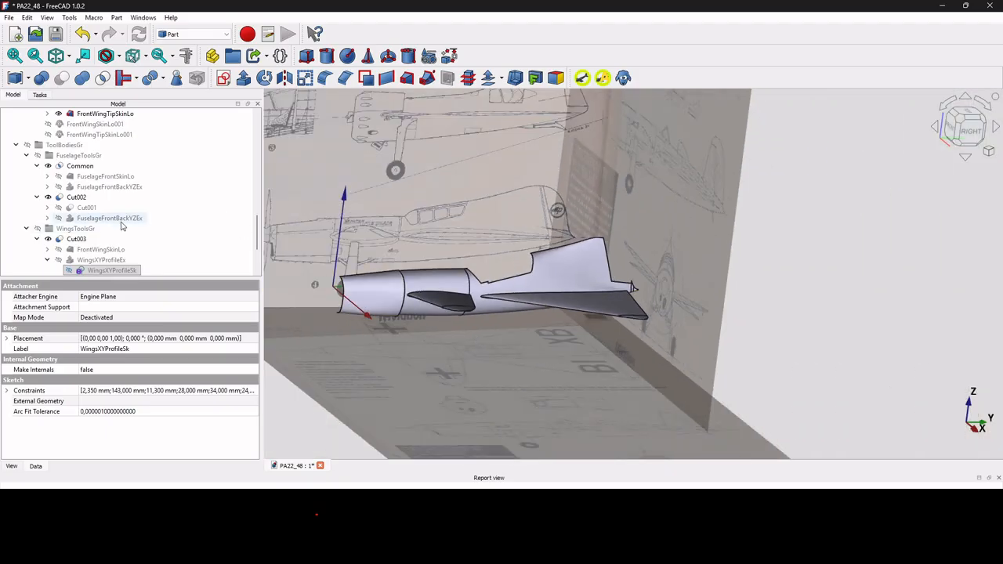
scroll(88, 227, "up", 5)
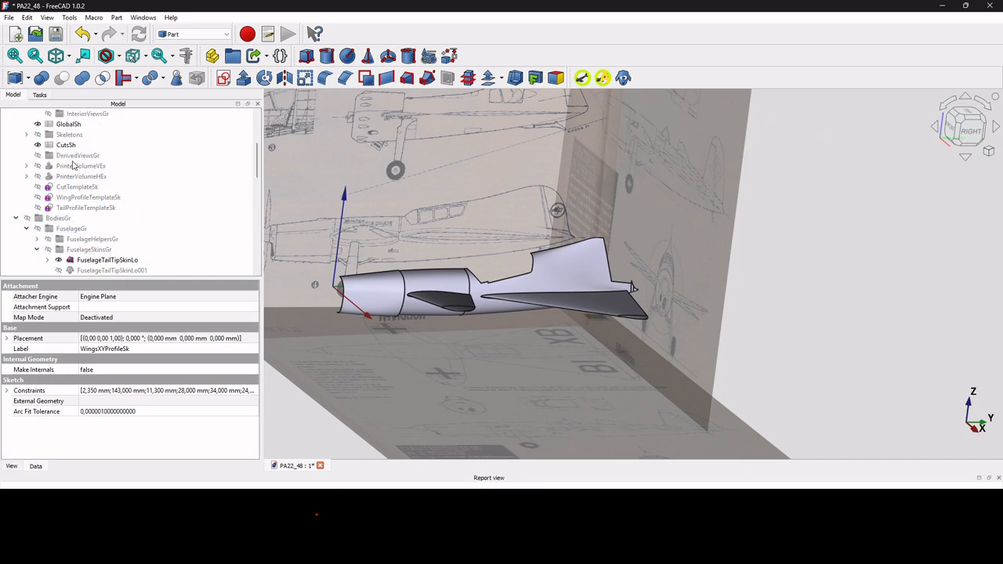
Expand SpinnerRe and select its SpinnerSk profile sketch.
scroll(82, 202, "up", 1)
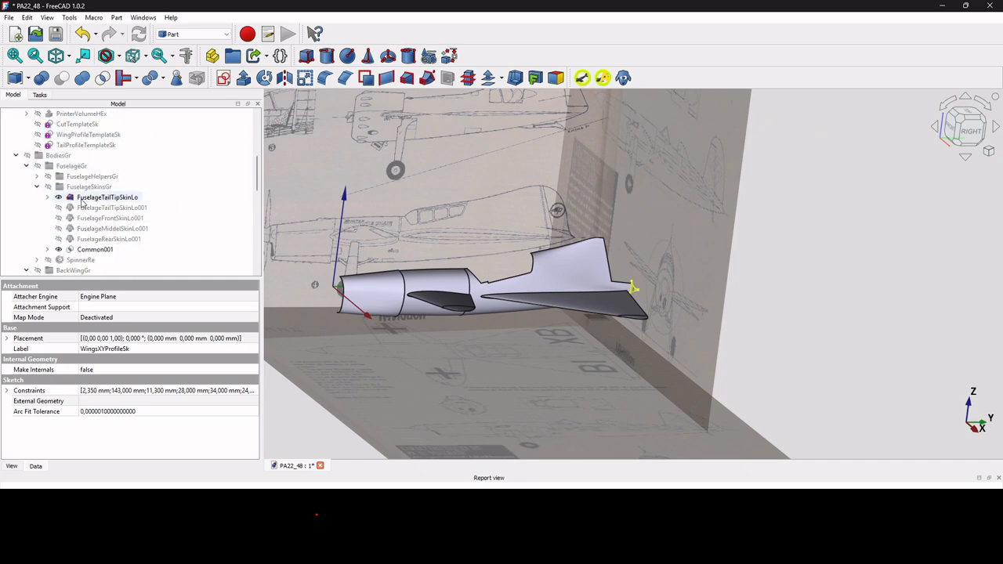
scroll(81, 202, "down", 1)
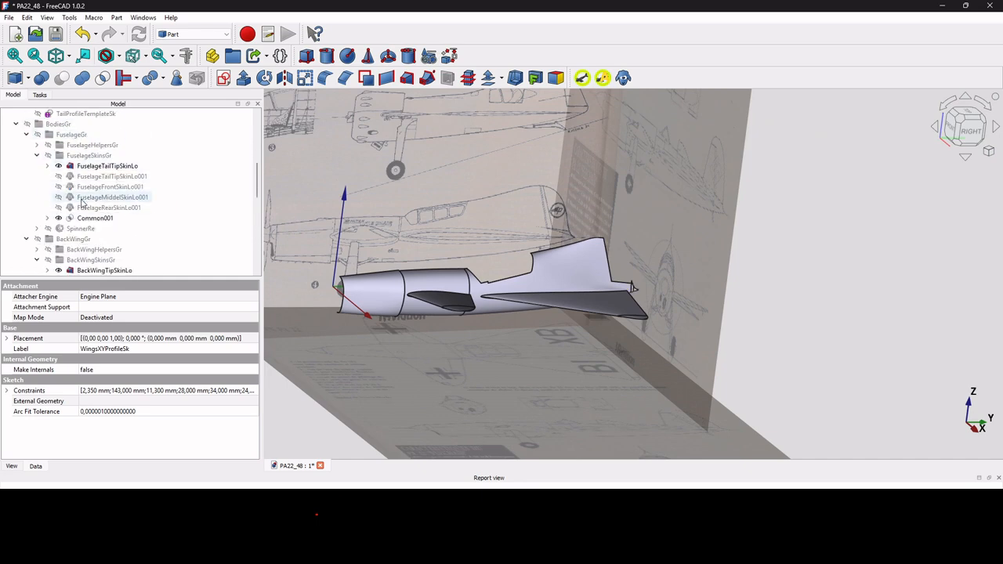
left_click(36, 228)
left_click(97, 240)
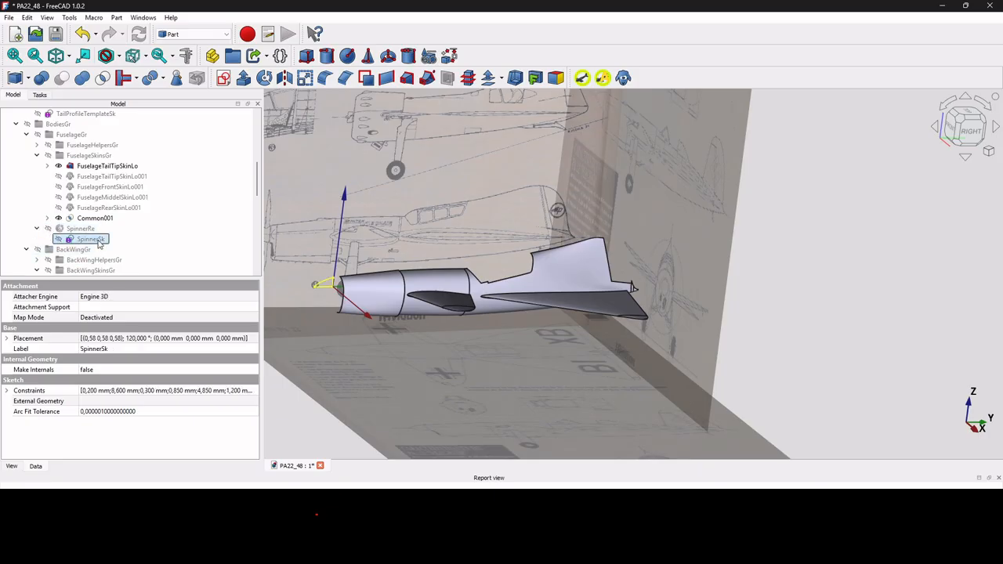
From the right-side view, show the hidden SpinnerRe revolve.
left_click(982, 135)
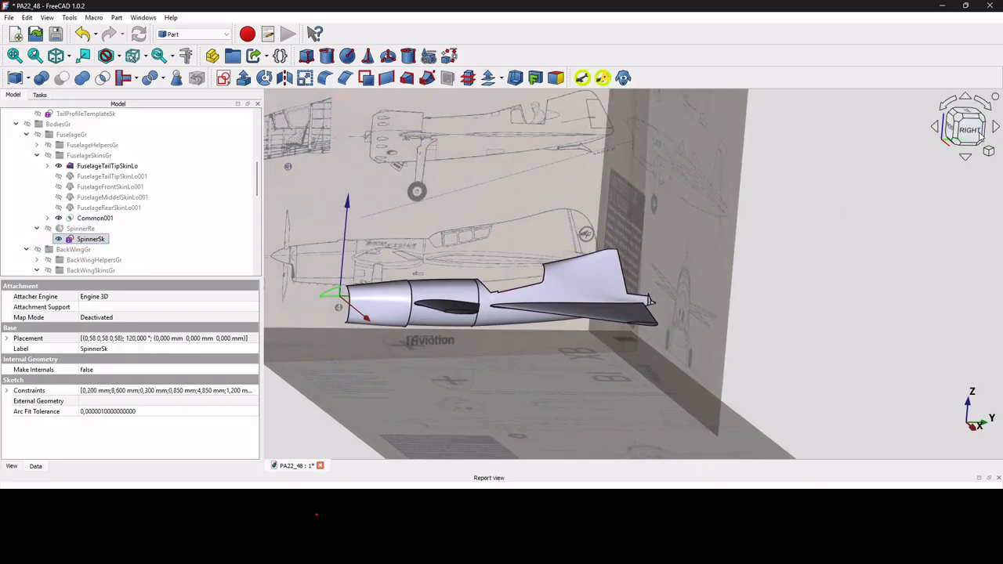
scroll(375, 332, "up", 5)
scroll(375, 331, "up", 6)
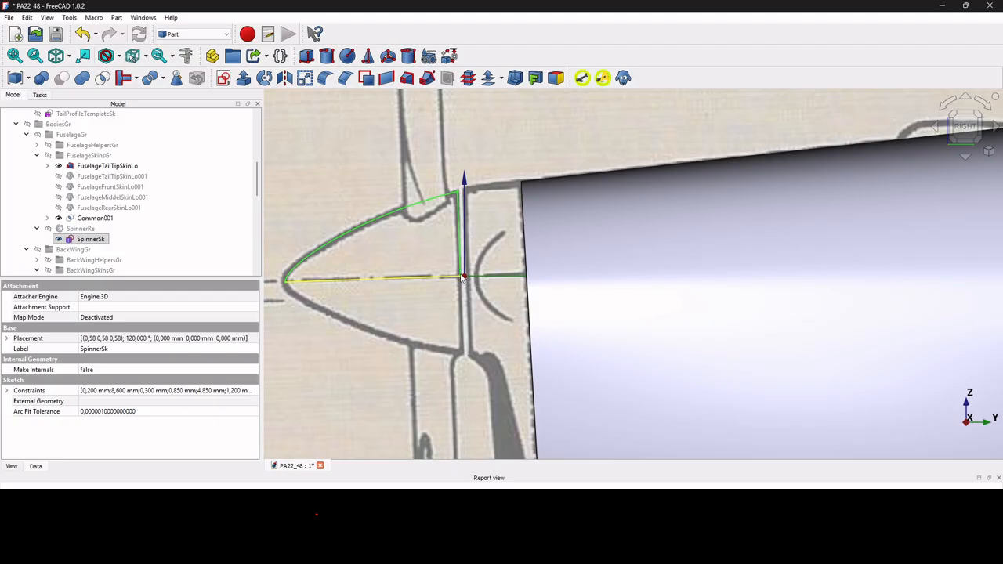
left_click(78, 229)
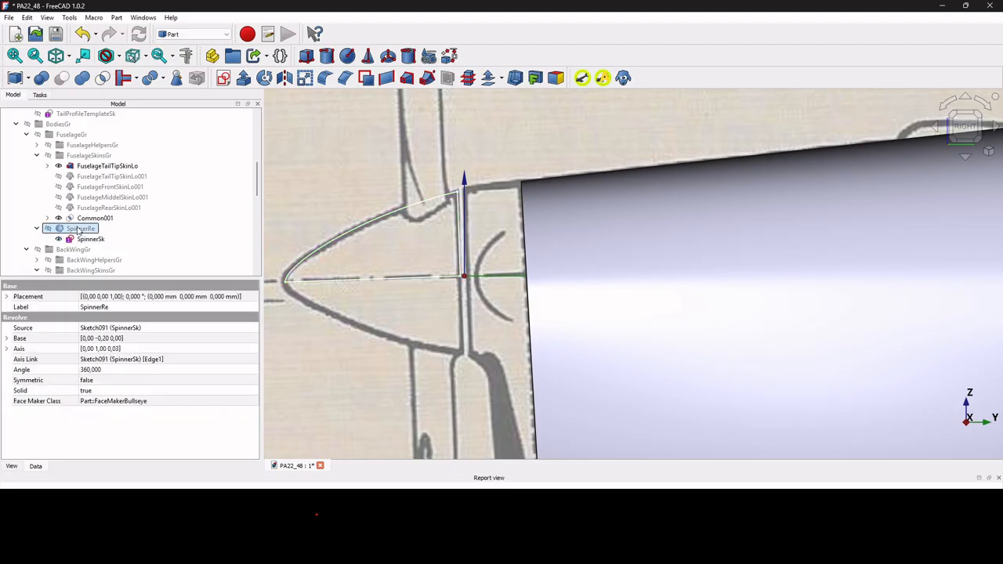
key("space")
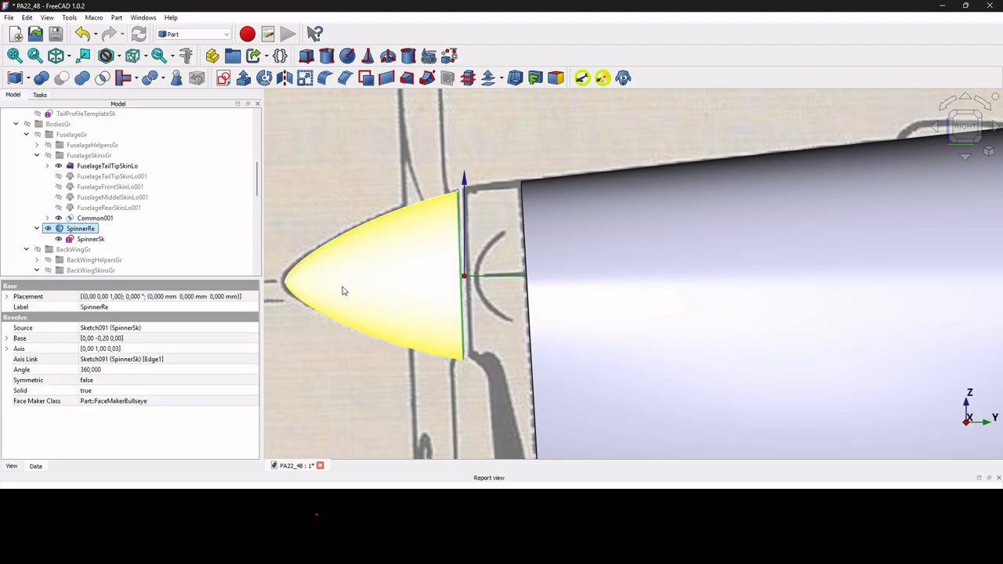
Fit the whole aircraft in an isometric view and orbit to inspect the spinner.
key("v")
key("f")
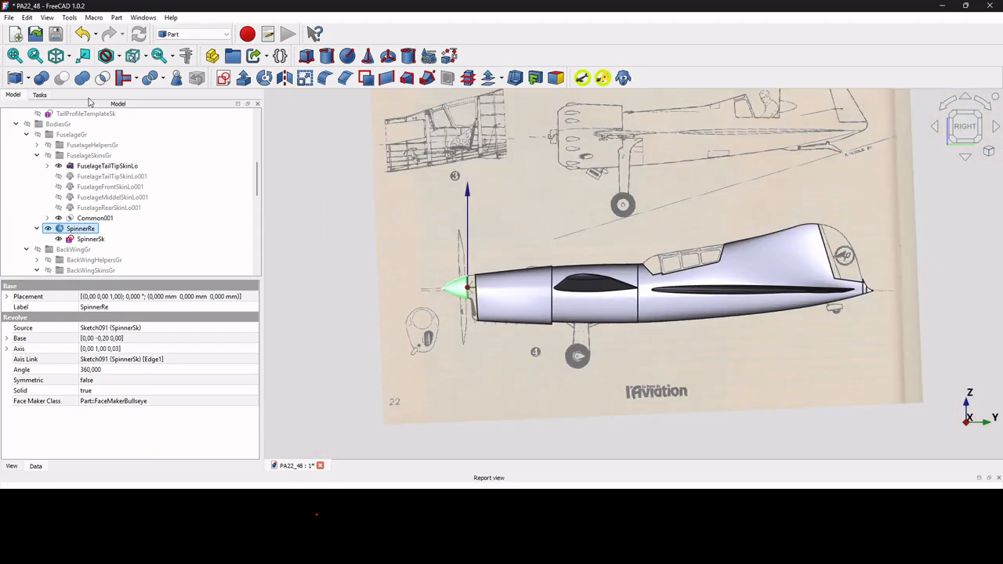
left_click(57, 58)
scroll(626, 249, "up", 6)
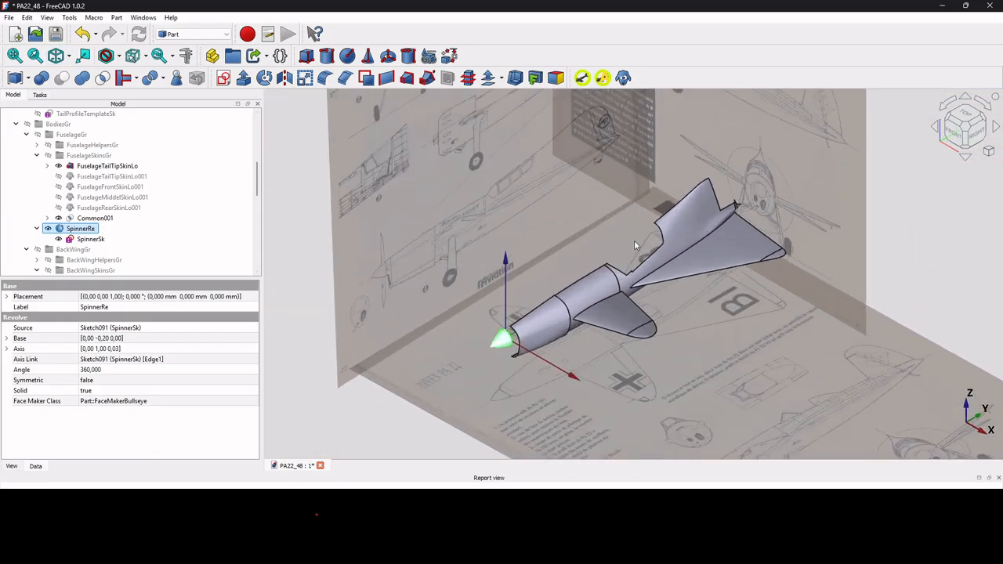
scroll(646, 306, "down", 2)
mouse_move(646, 307)
middle_mouse_down()
mouse_move(676, 299)
mouse_move(722, 344)
mouse_move(664, 293)
mouse_move(649, 292)
middle_mouse_up()
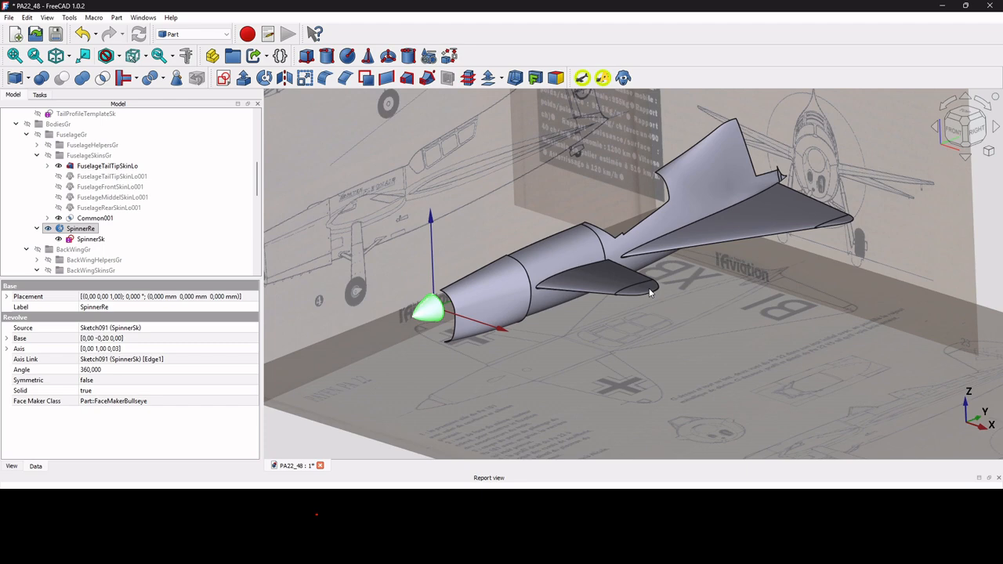